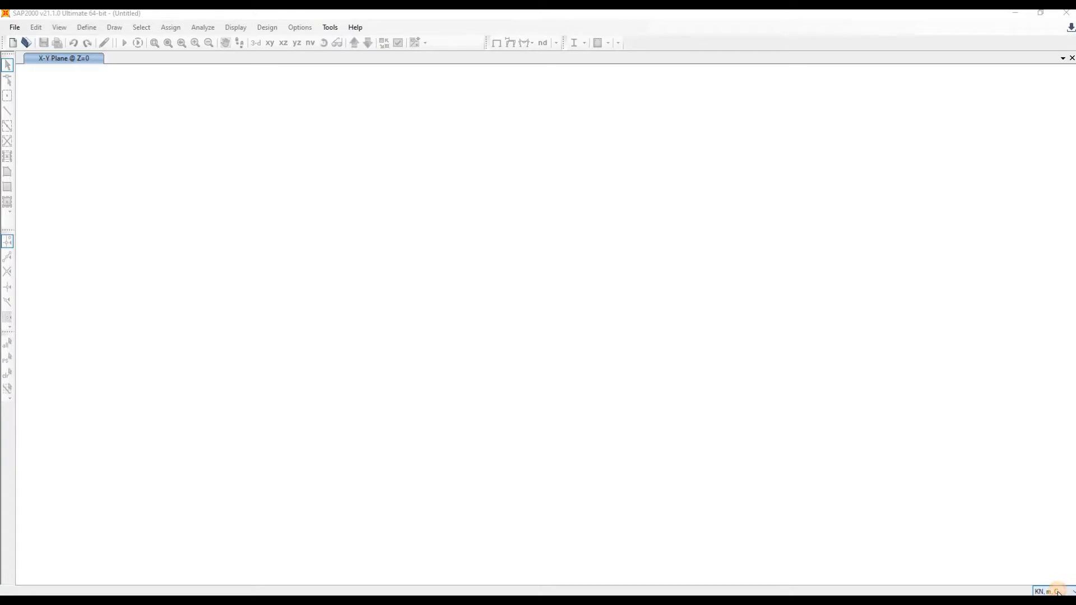
Set the units to KN, m, C and start a new model from the Grid Only template
click(1058, 591)
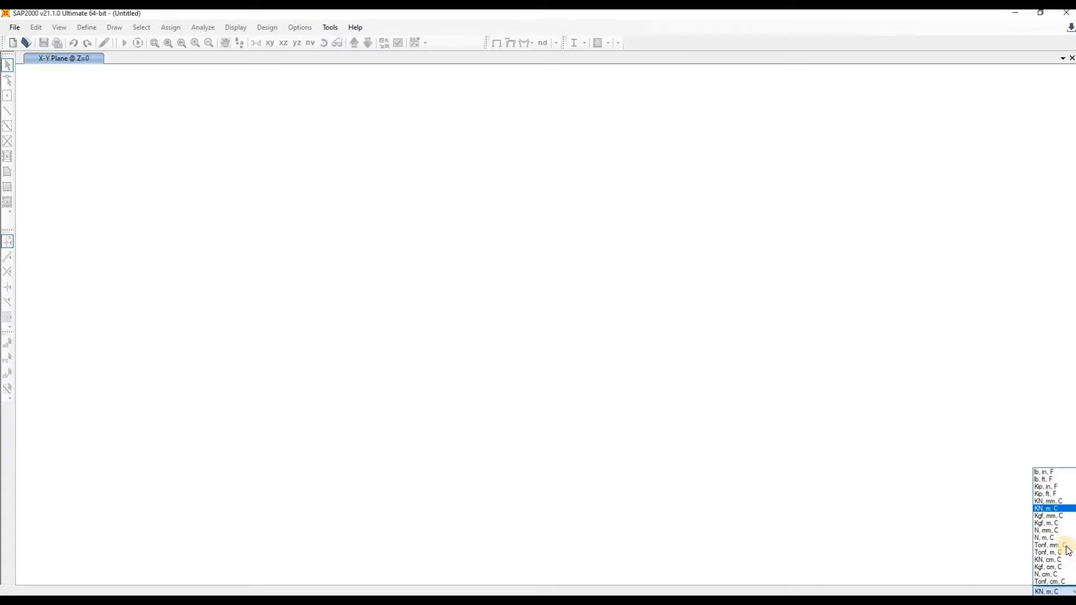
click(1050, 509)
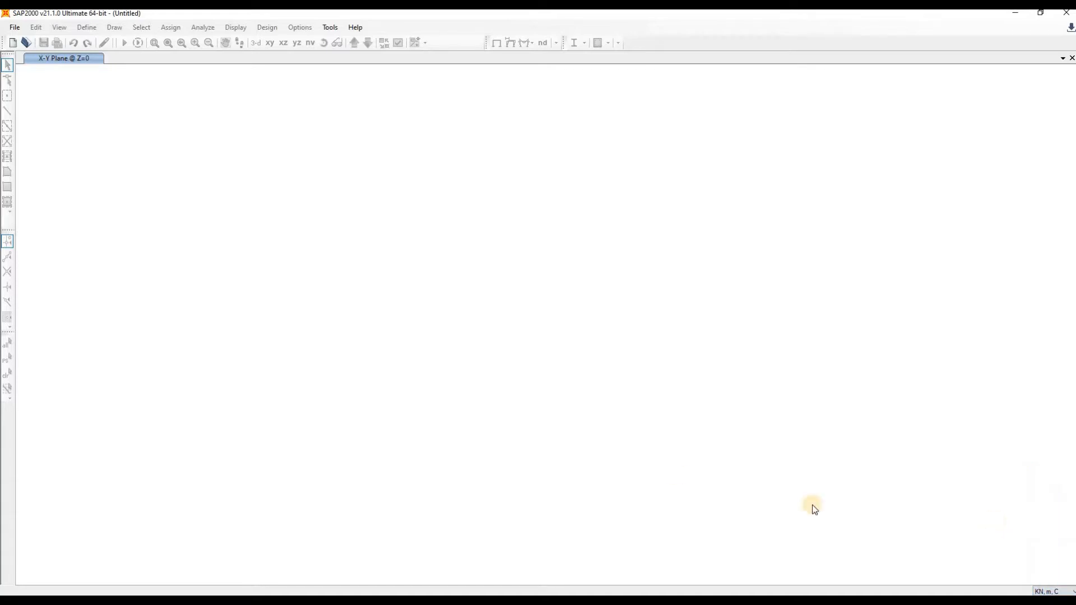
click(19, 30)
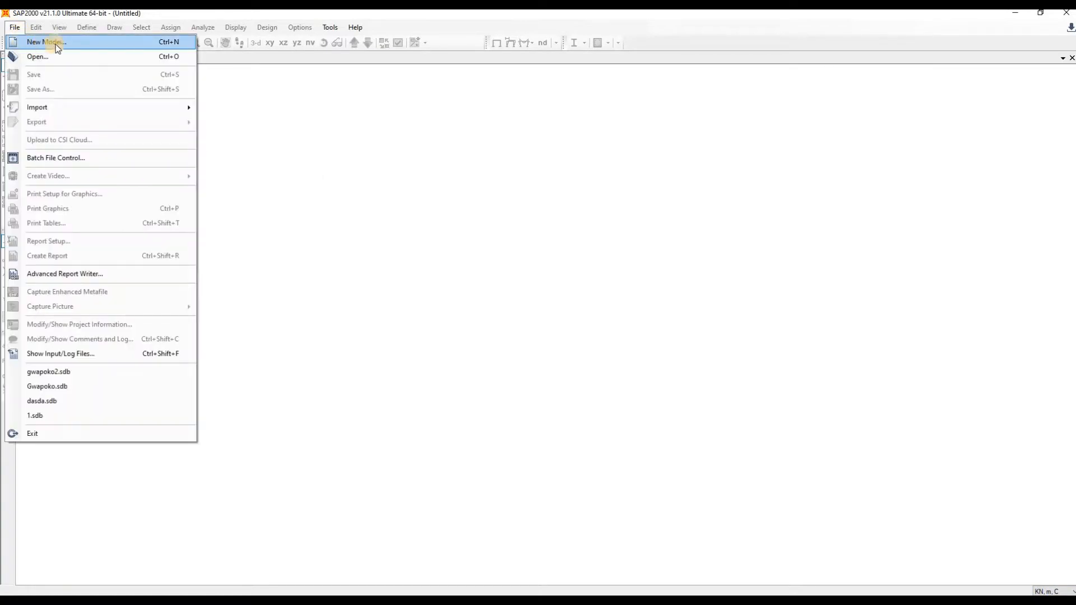
click(153, 45)
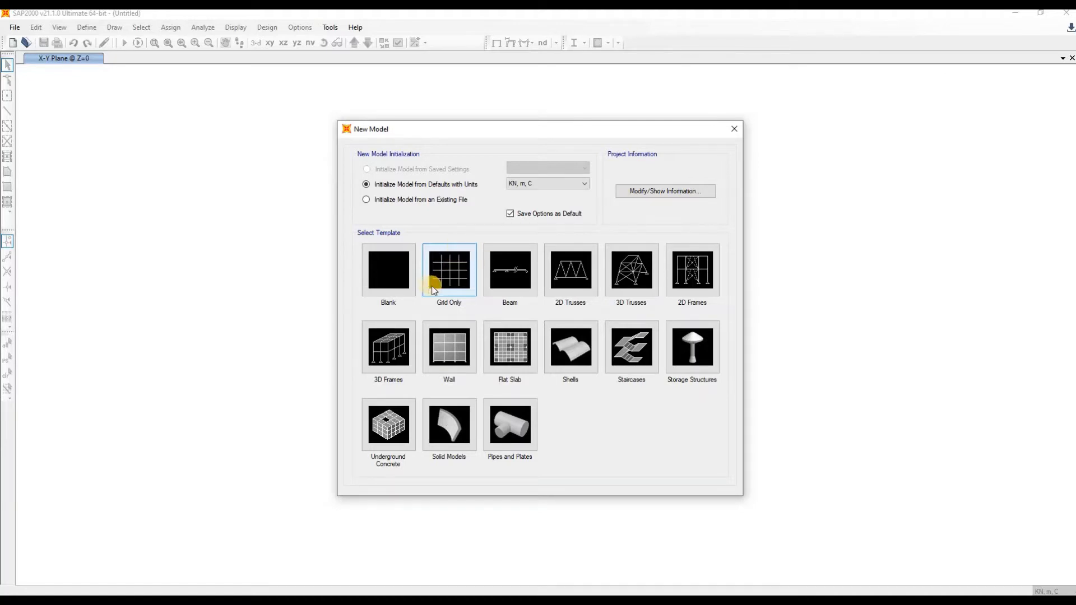
click(450, 283)
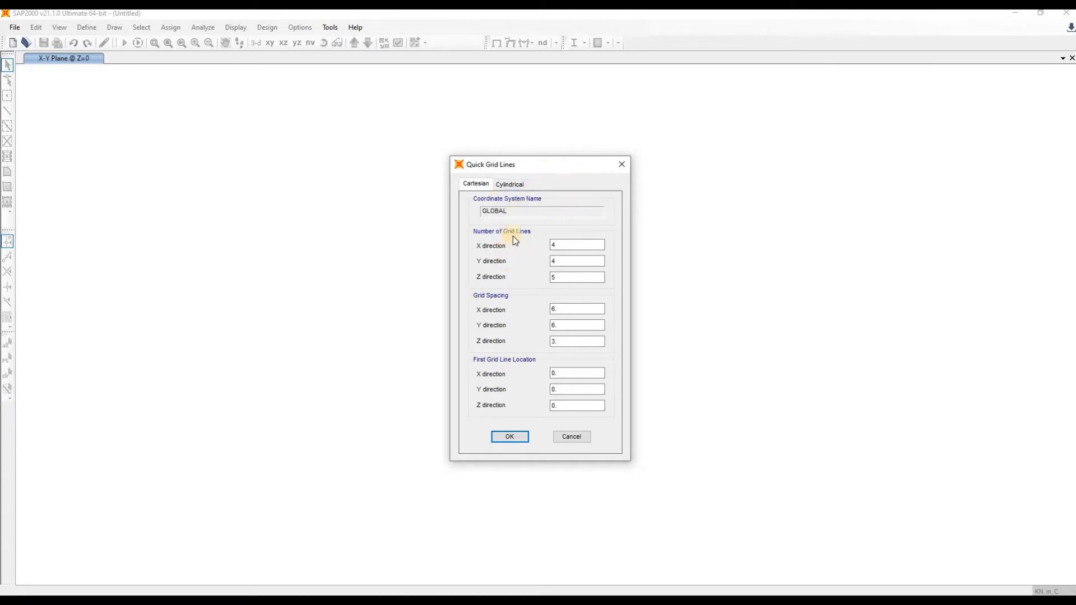
Examine the cylindrical and Cartesian quick grid settings, including the number of lines, spacing and first grid line location
click(494, 187)
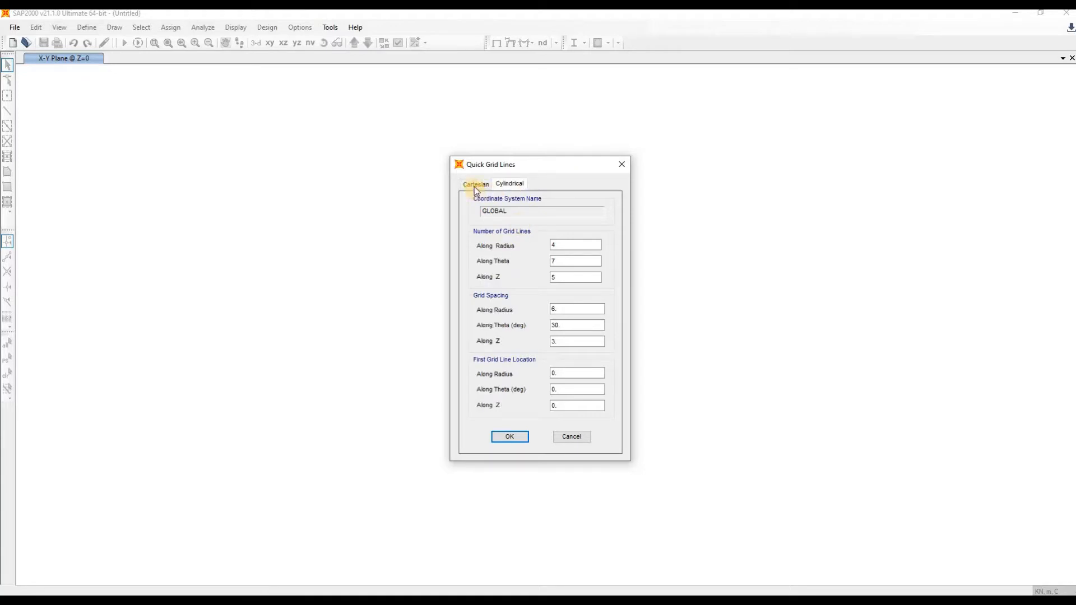
click(474, 187)
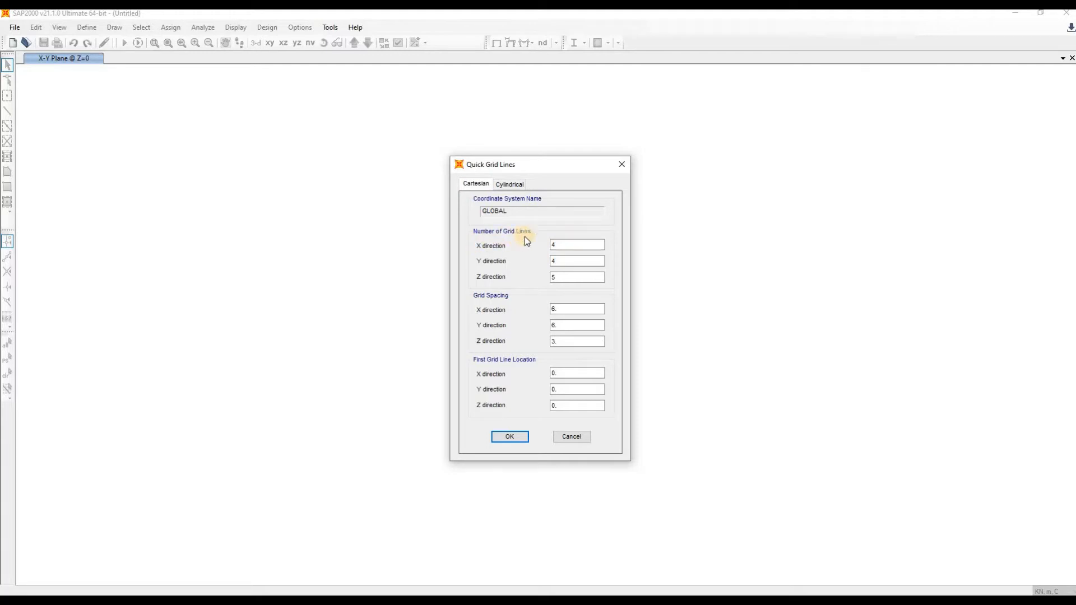
click(574, 245)
click(570, 262)
click(567, 339)
click(567, 325)
click(577, 310)
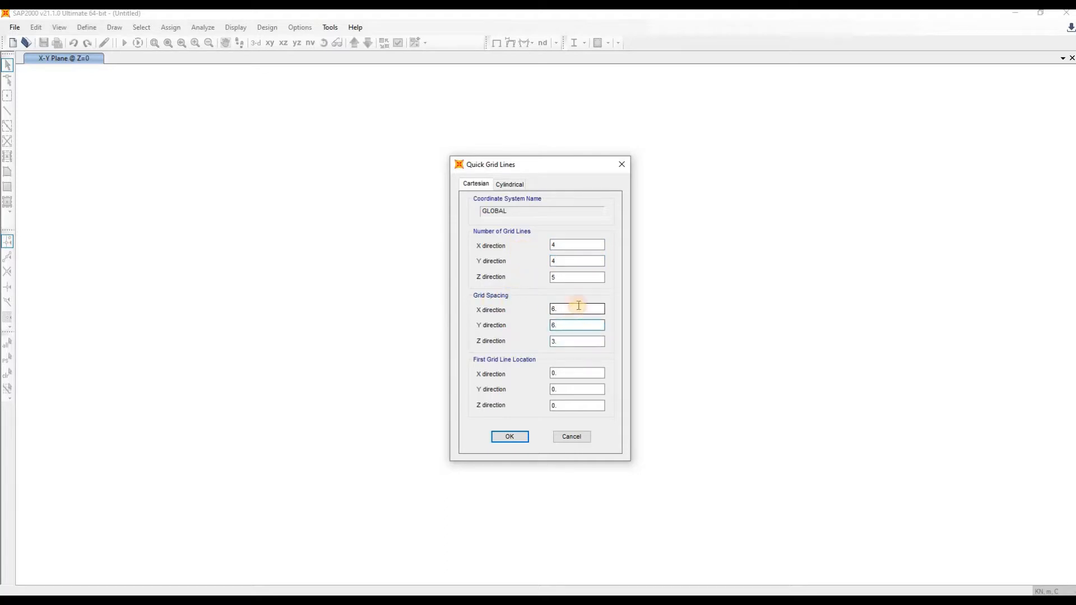
click(570, 277)
click(571, 261)
click(569, 244)
click(569, 325)
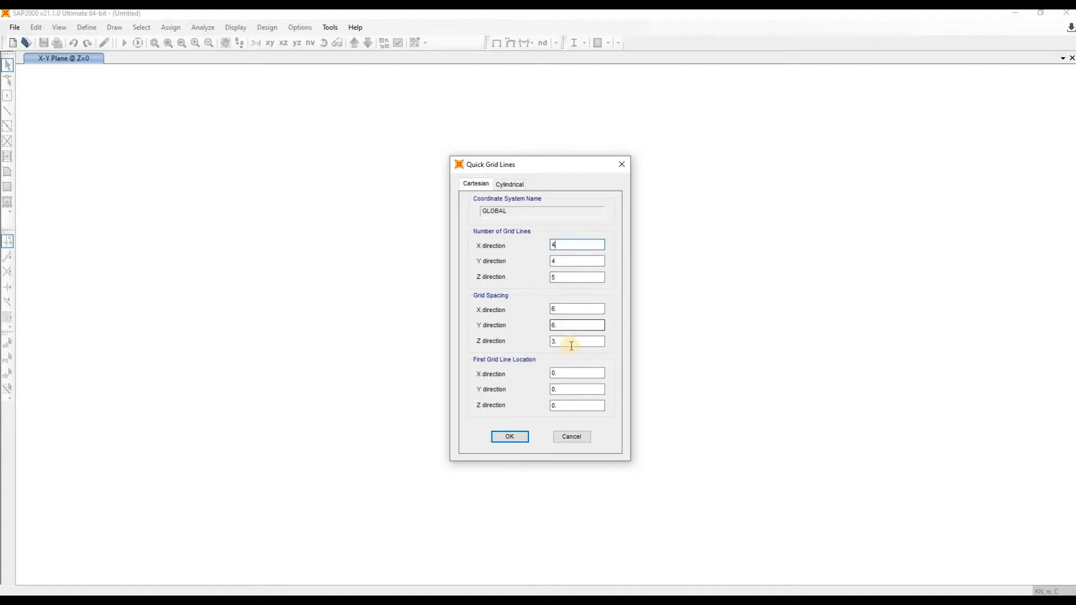
click(569, 341)
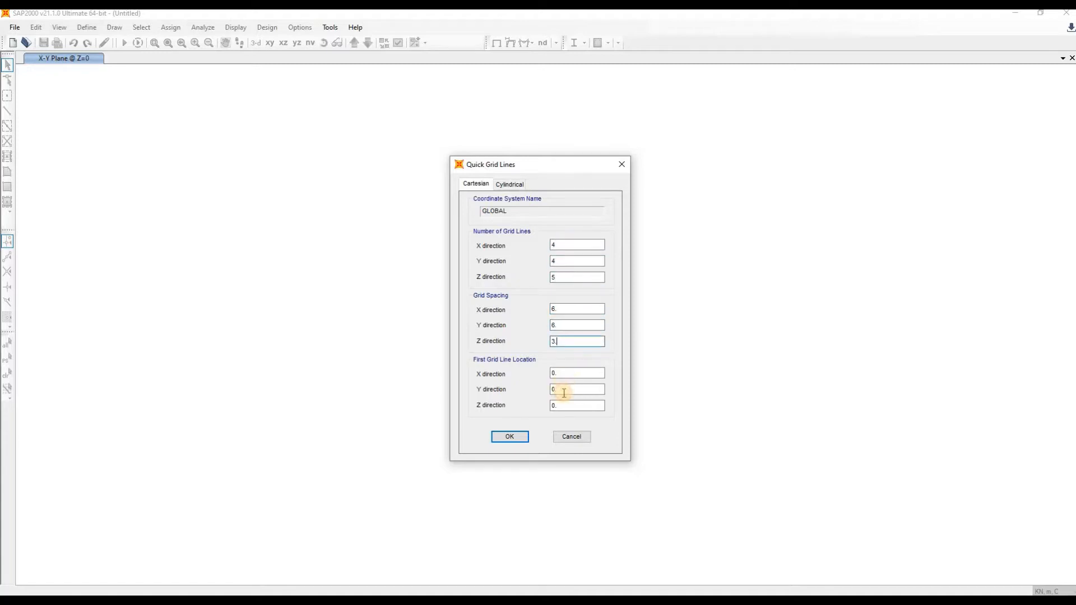
click(565, 389)
click(569, 405)
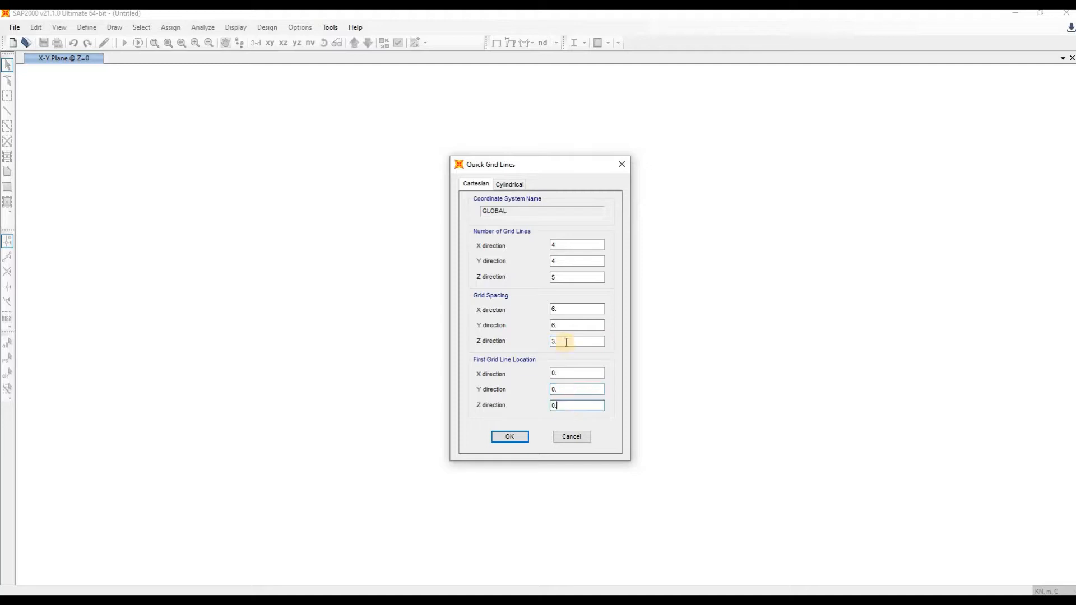
Generate the Cartesian grid from the quick settings and open its grid system data displayed as spacing
click(516, 435)
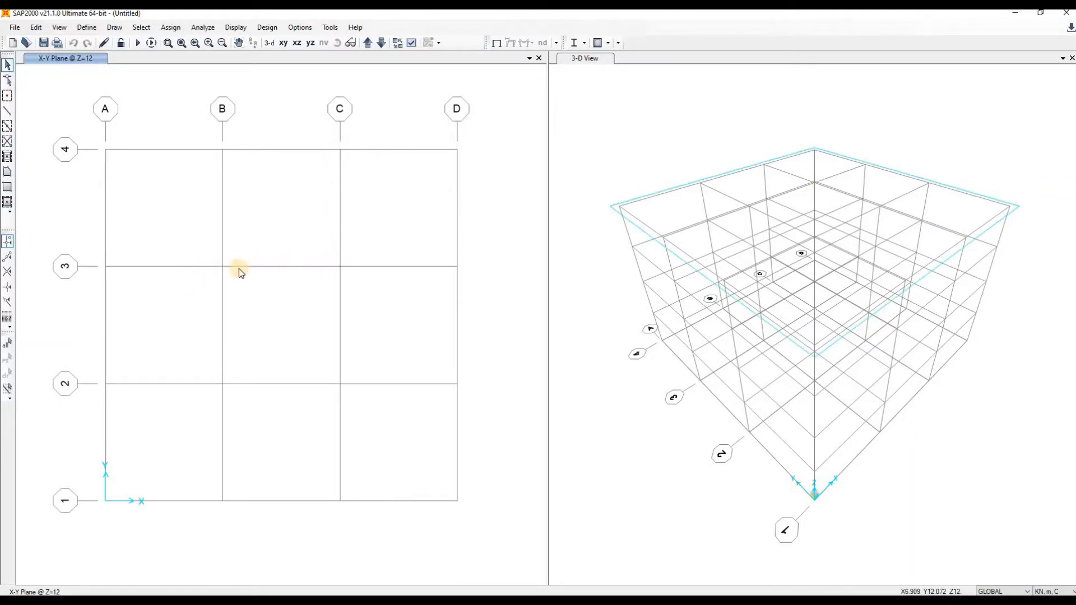
click(340, 151)
double_click(341, 154)
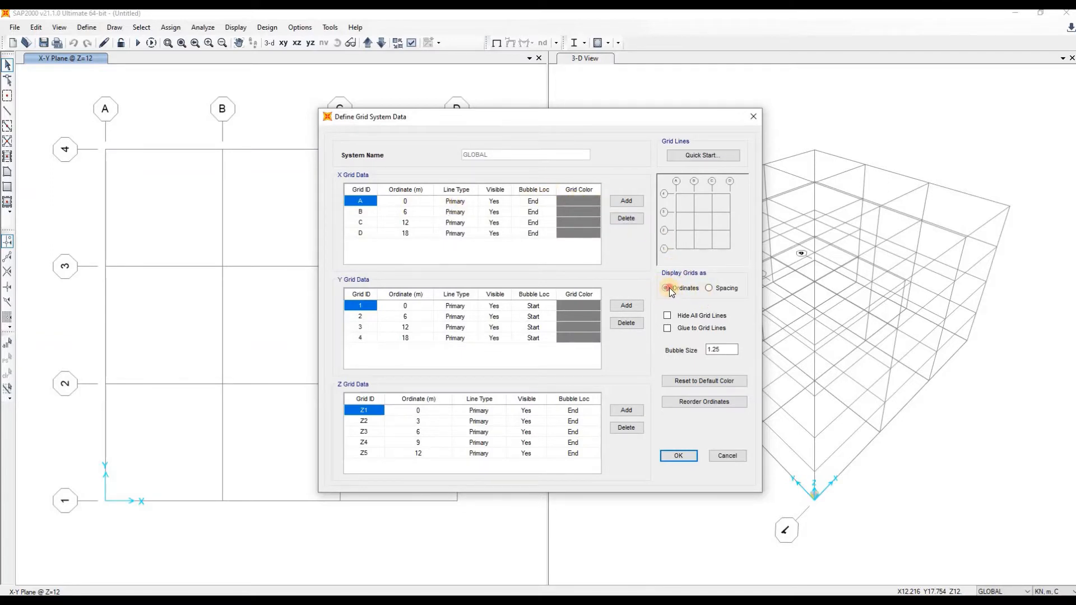
click(714, 288)
click(710, 288)
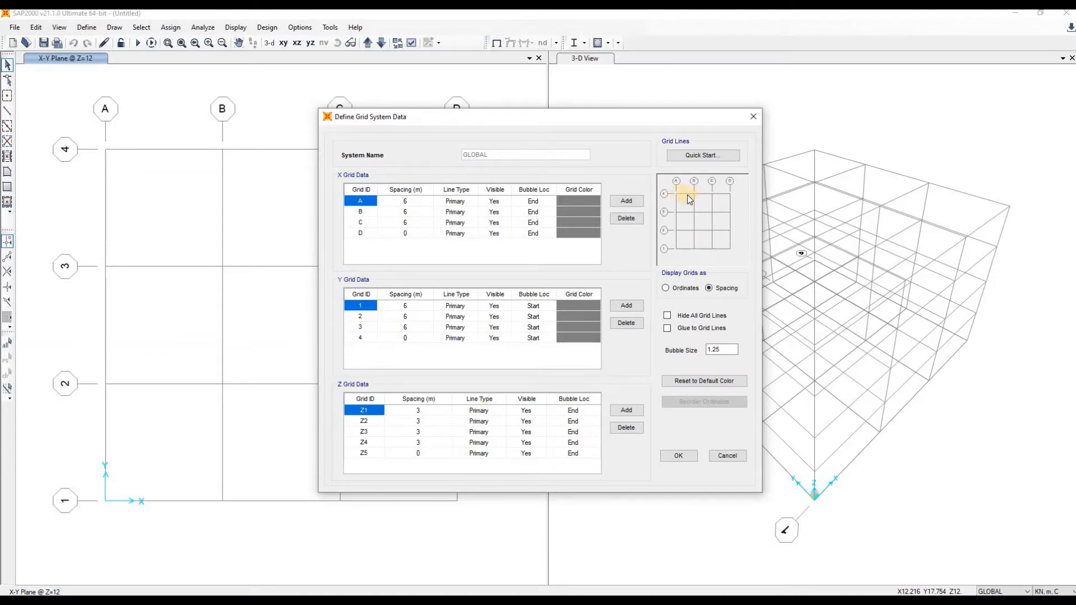
Set the X grid spacing of lines A and B to 4 m each
click(413, 203)
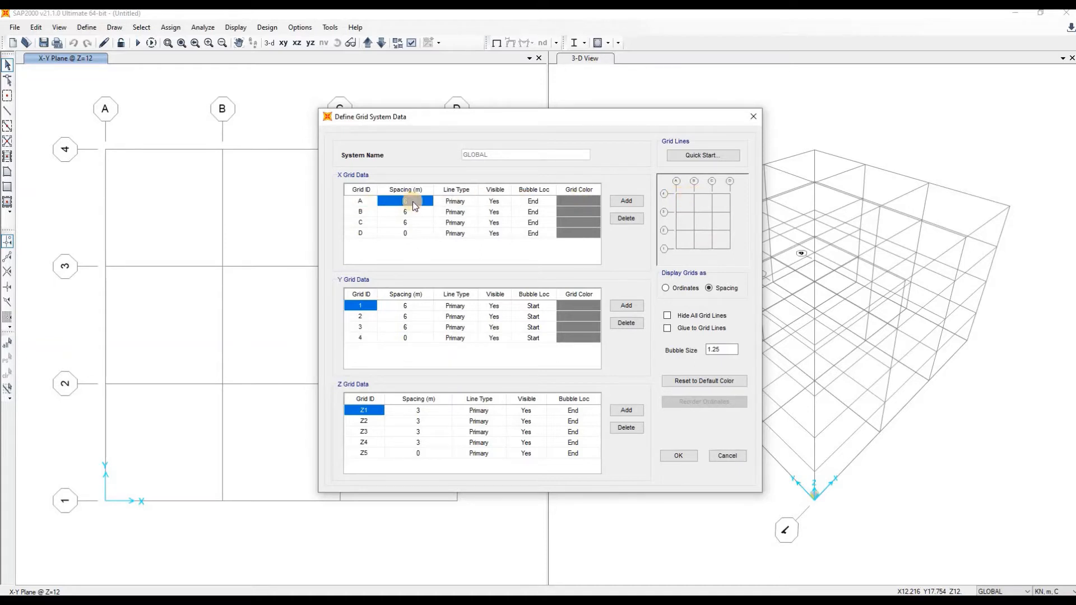
click(413, 200)
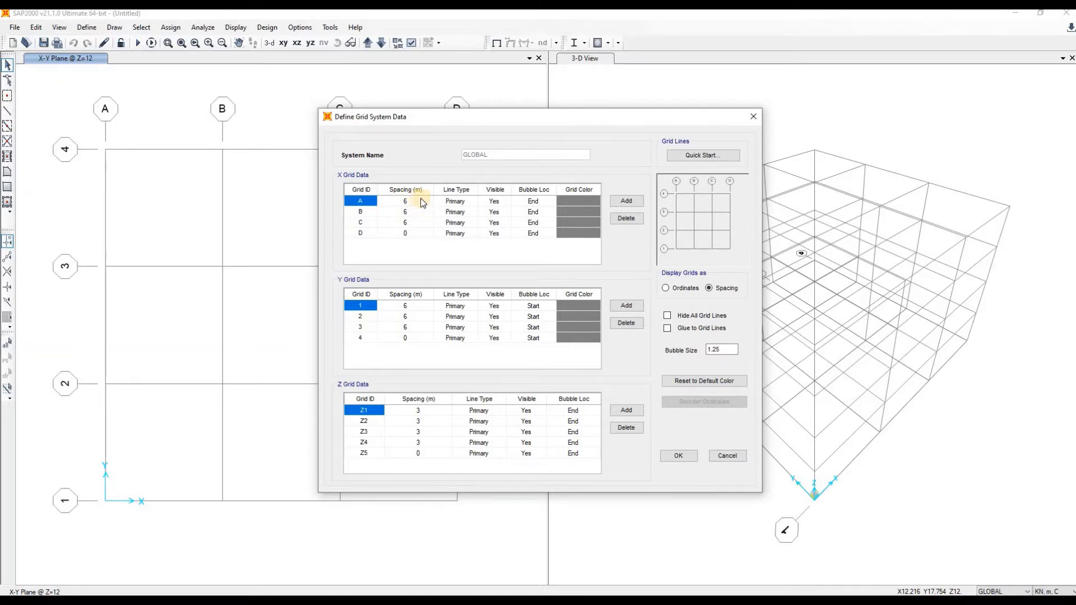
double_click(417, 204)
text(4)
click(409, 213)
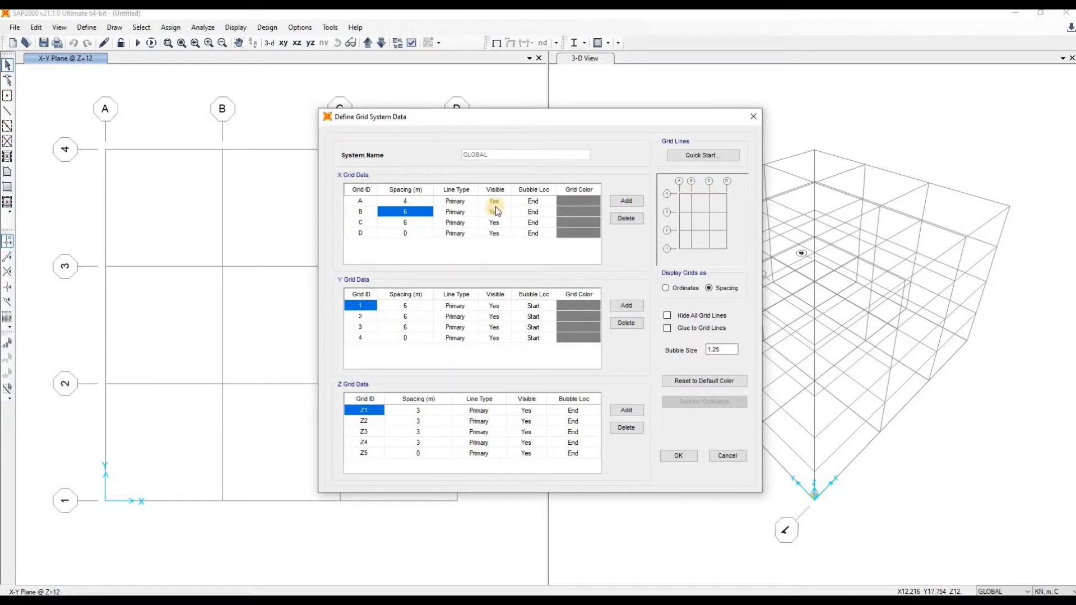
text(4)
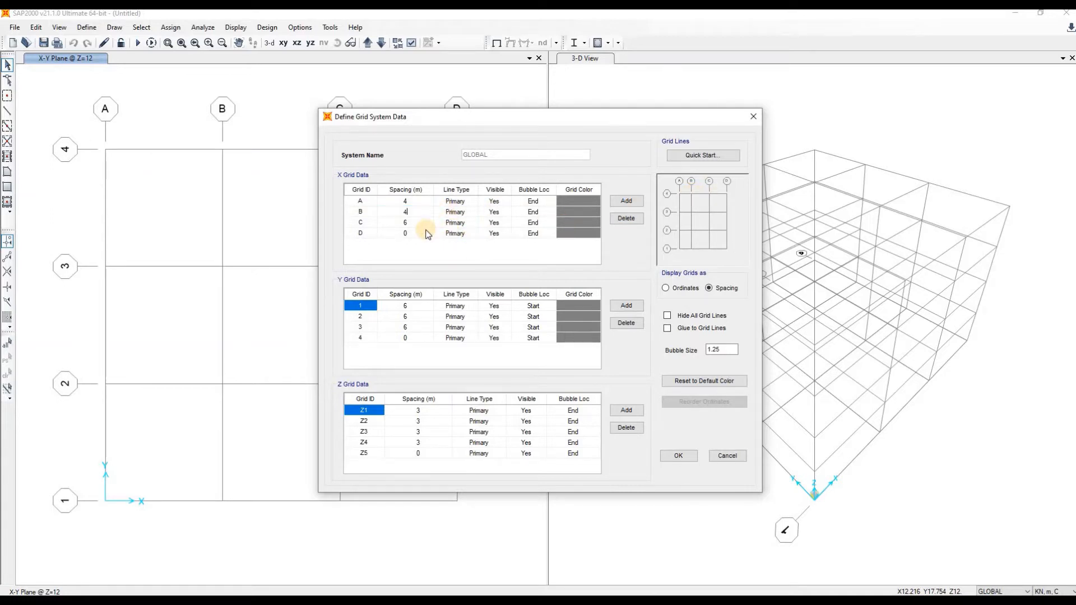
key(Return)
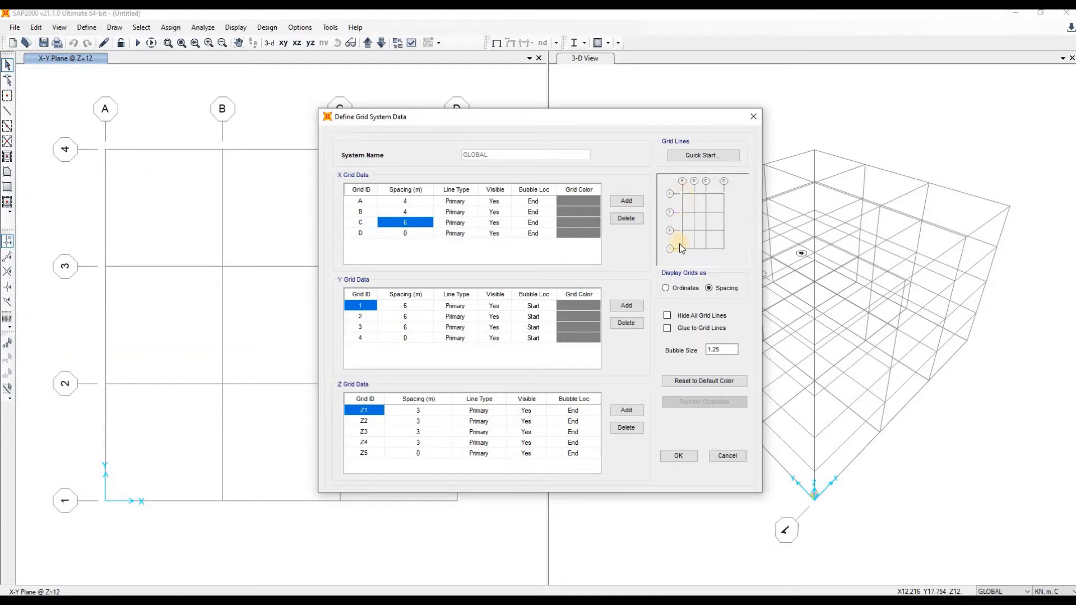
Review the spacing values of Y grid lines 1 to 3 and Z grid lines Z1 to Z4
click(406, 308)
click(405, 317)
click(408, 328)
click(409, 318)
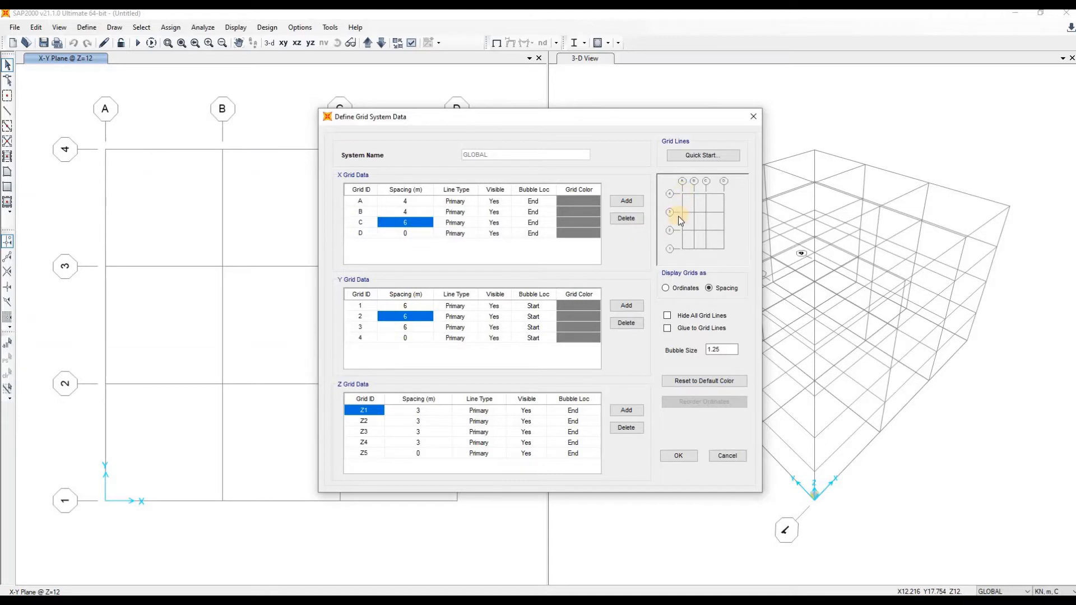
click(411, 326)
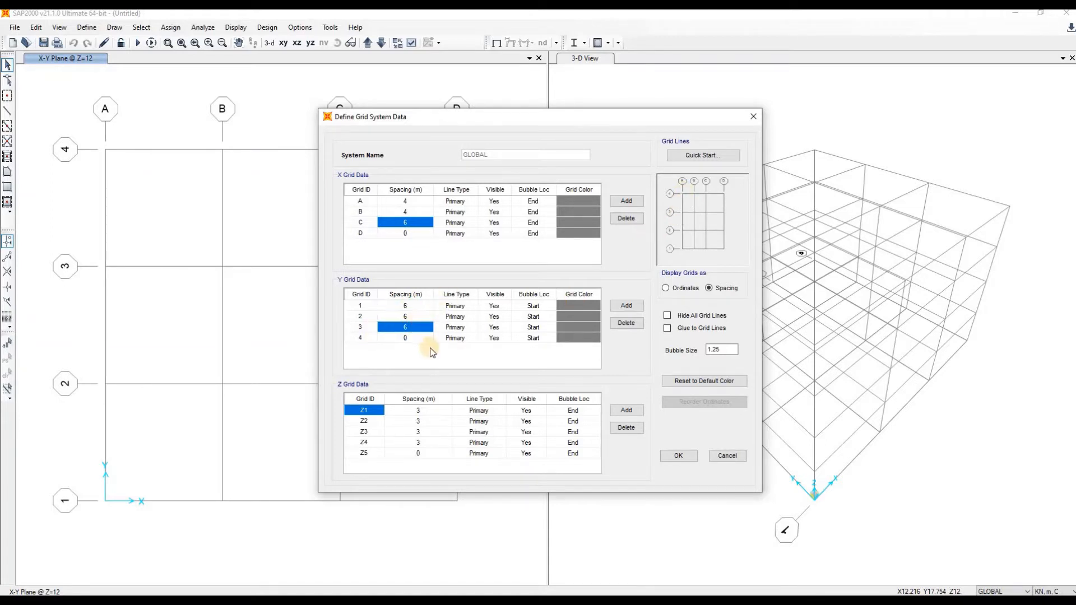
click(415, 414)
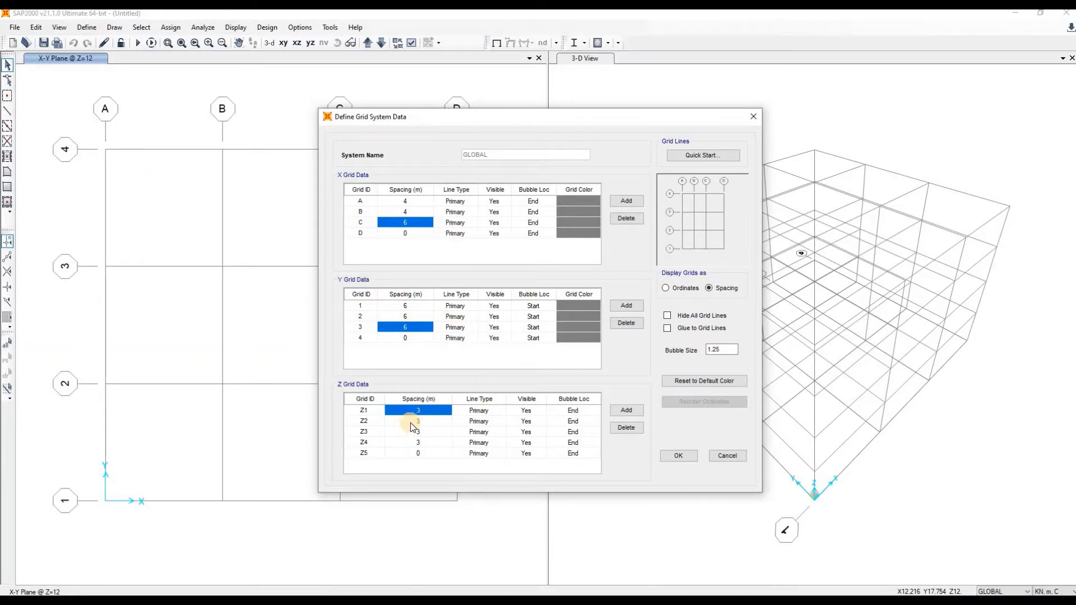
click(410, 423)
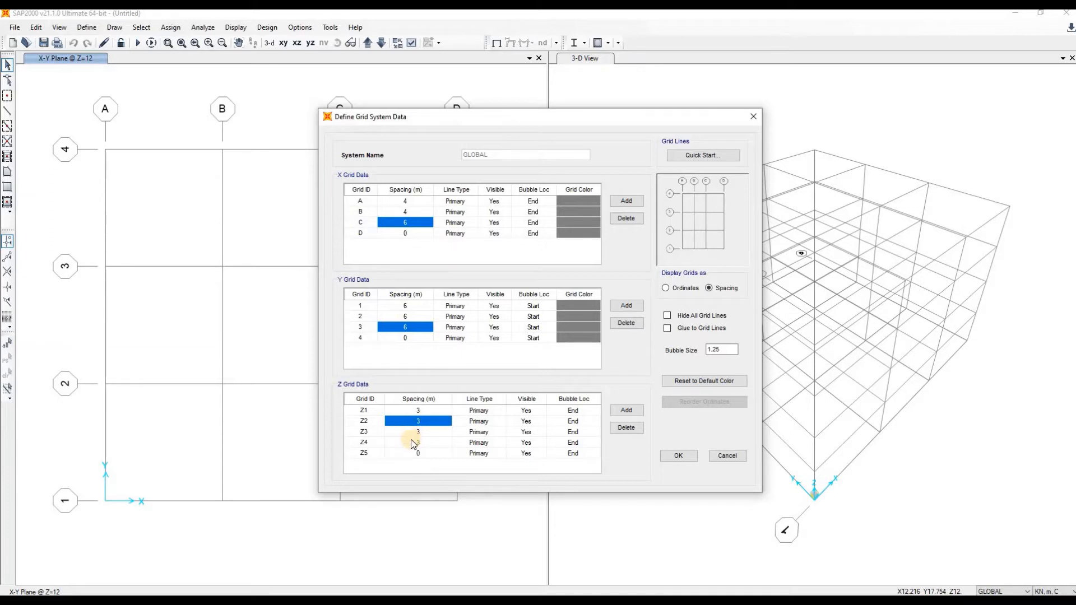
click(406, 429)
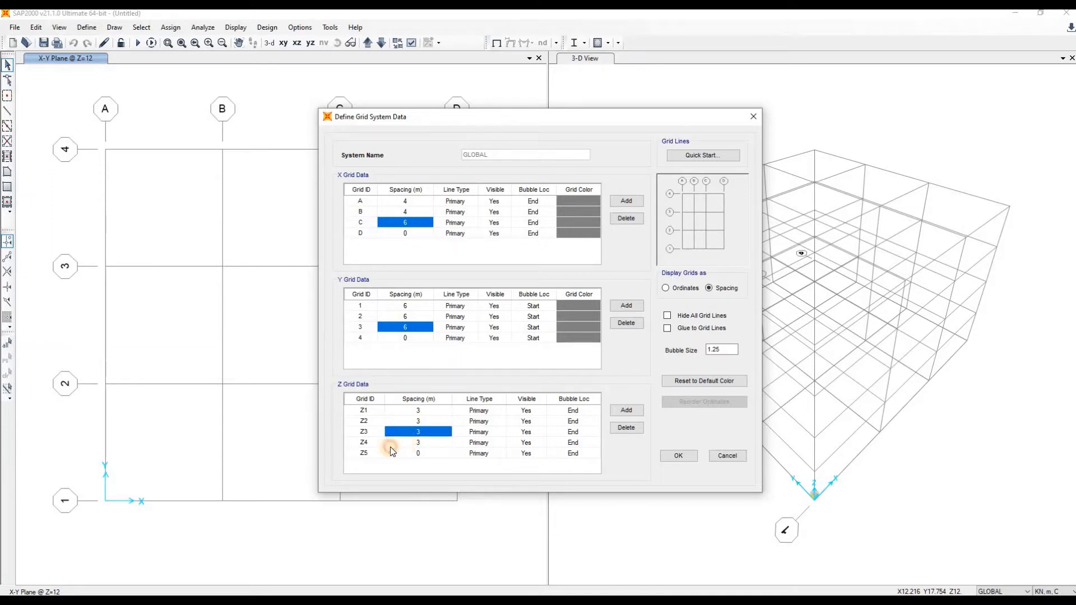
click(391, 443)
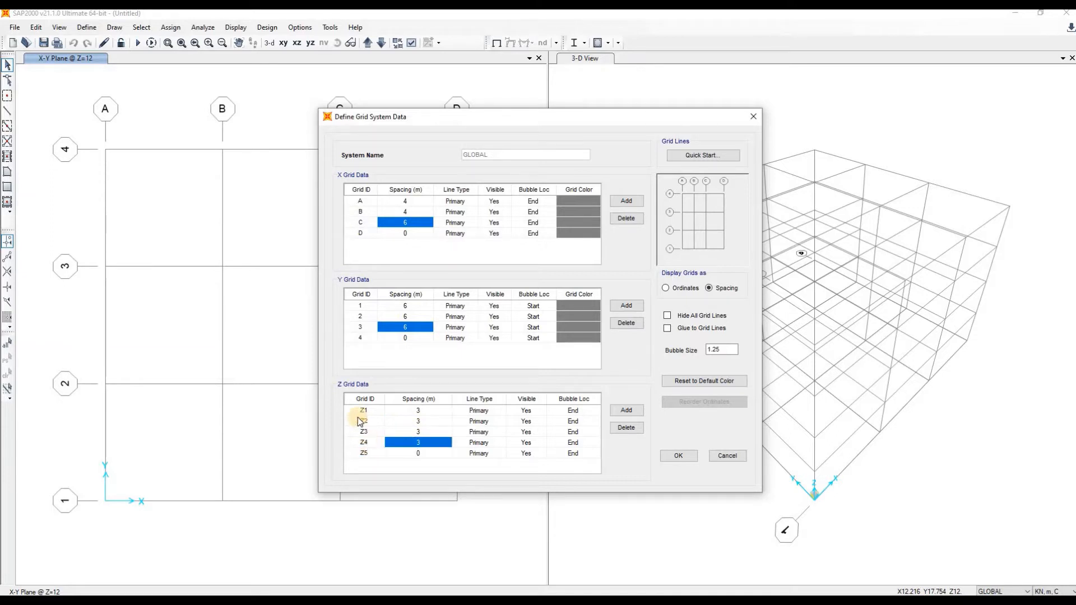
Delete grid line Z5 and set the spacing of Z1 to 1 m
click(432, 455)
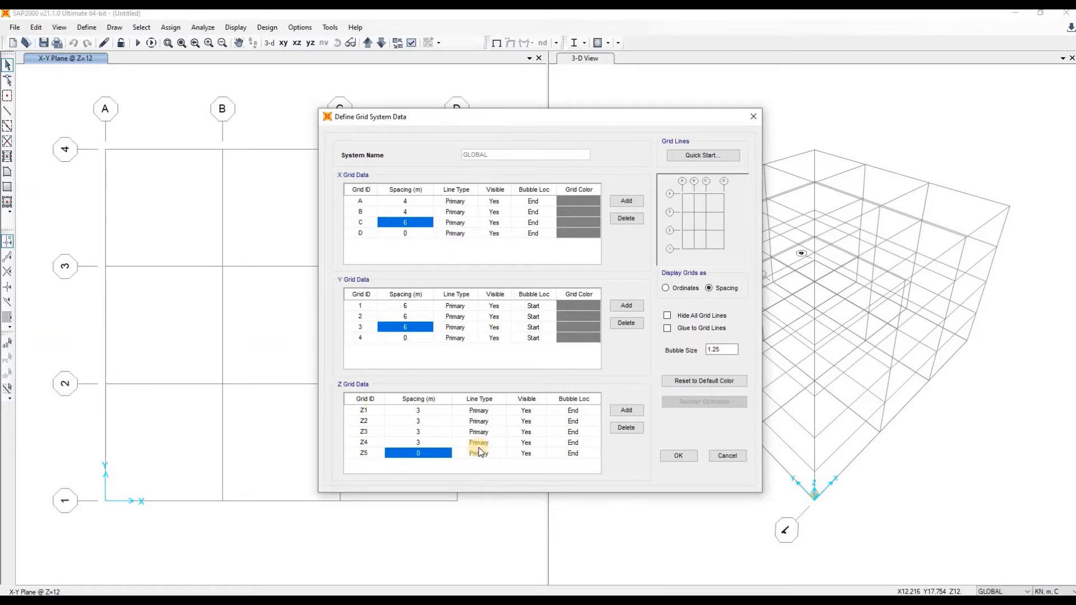
click(626, 428)
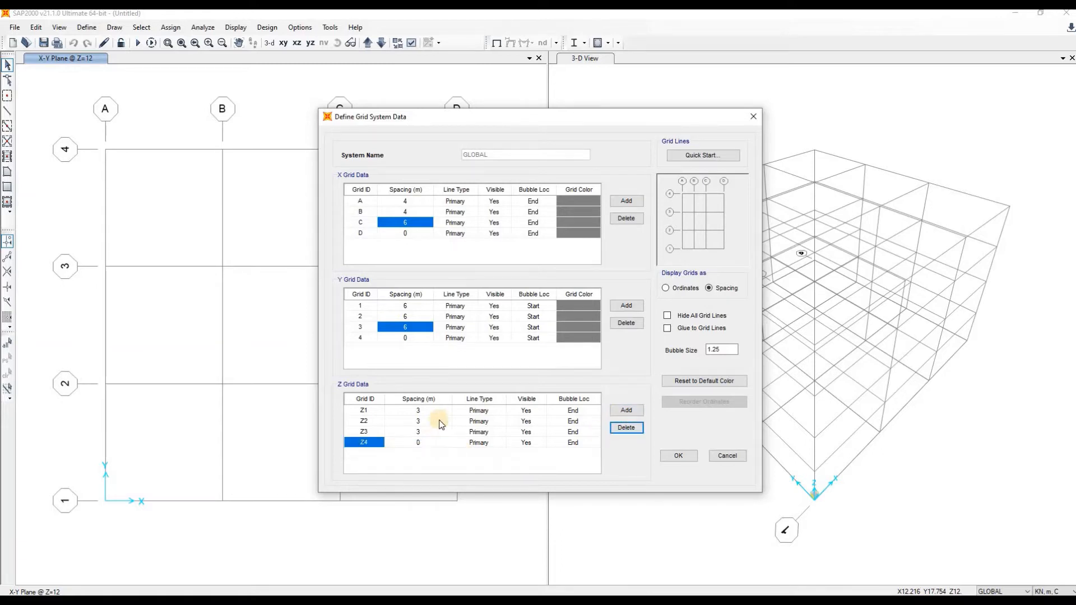
click(425, 431)
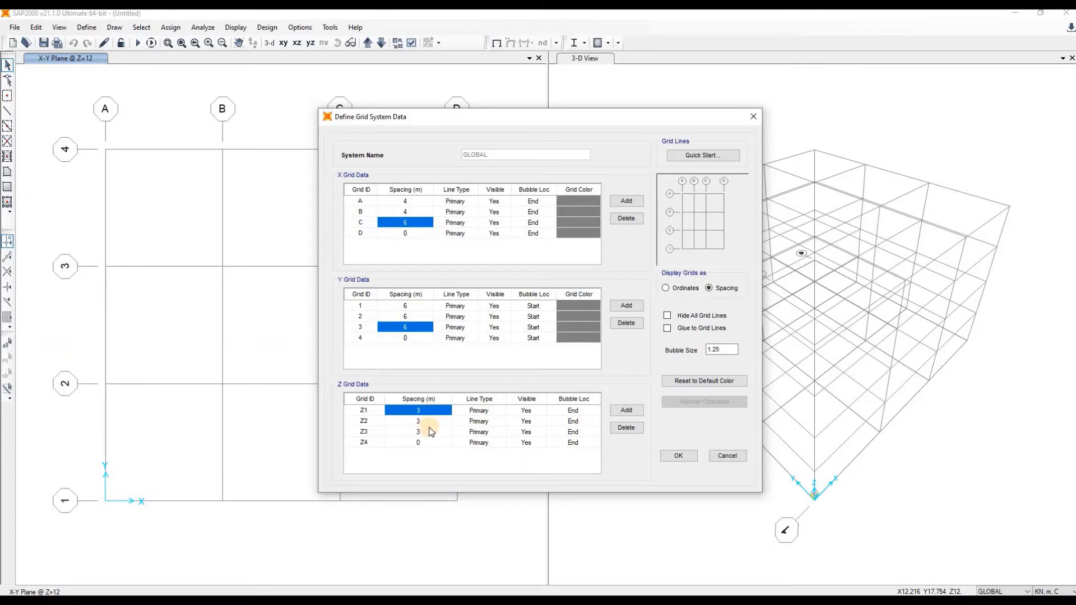
click(431, 412)
click(410, 413)
text(1)
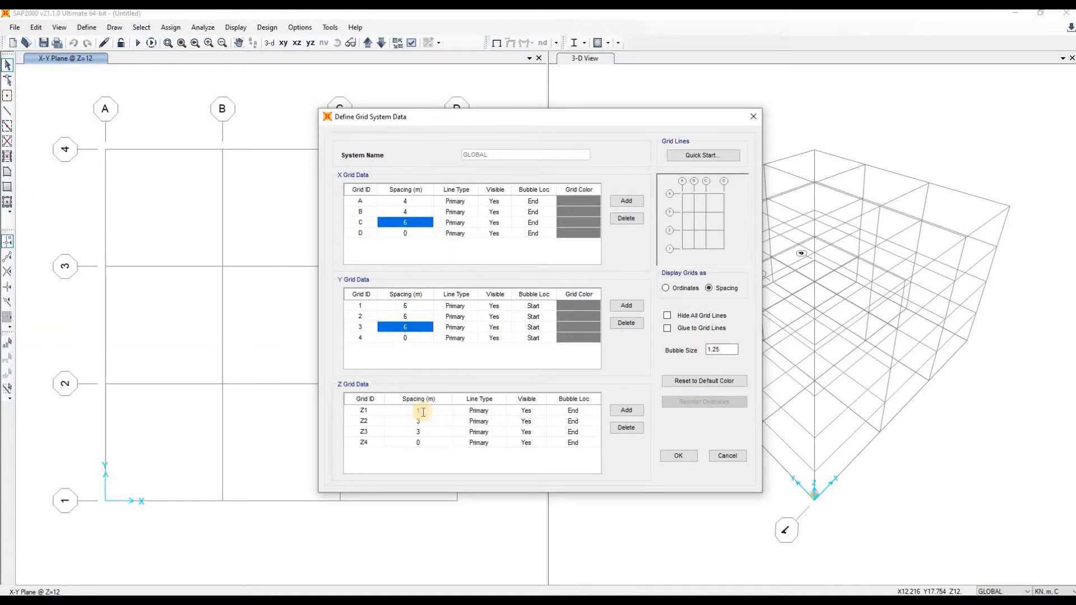
Enter a spacing of 3 m for grid line Z3
click(387, 421)
click(414, 427)
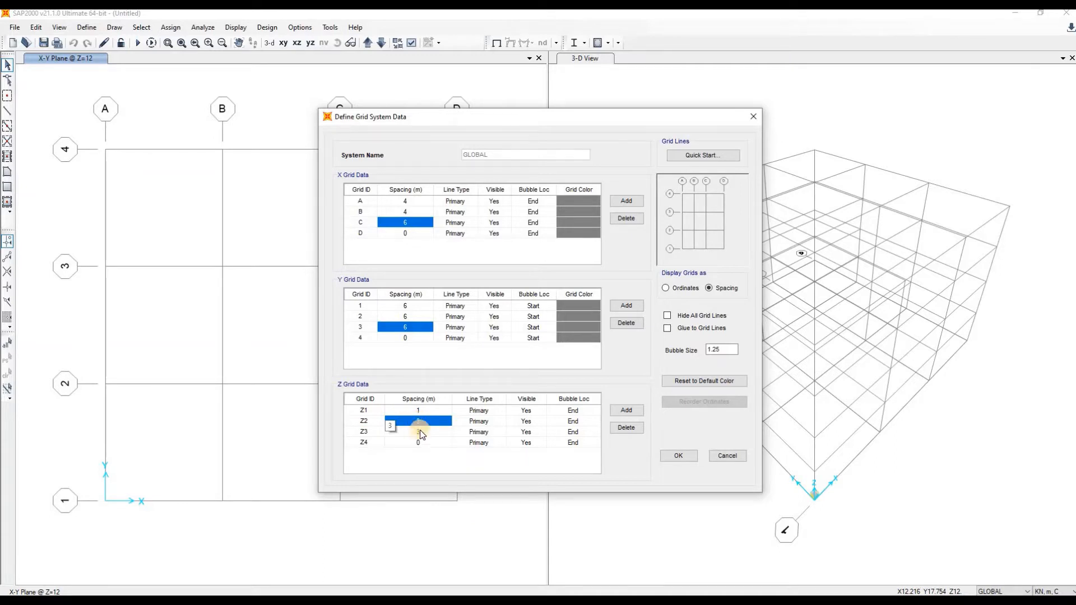
click(420, 431)
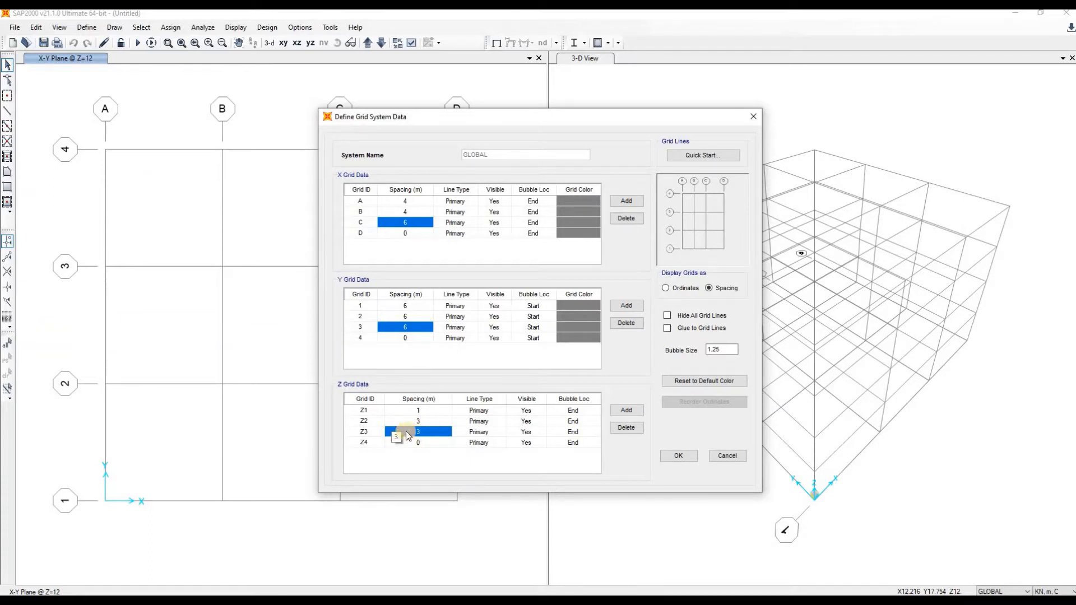
text(3)
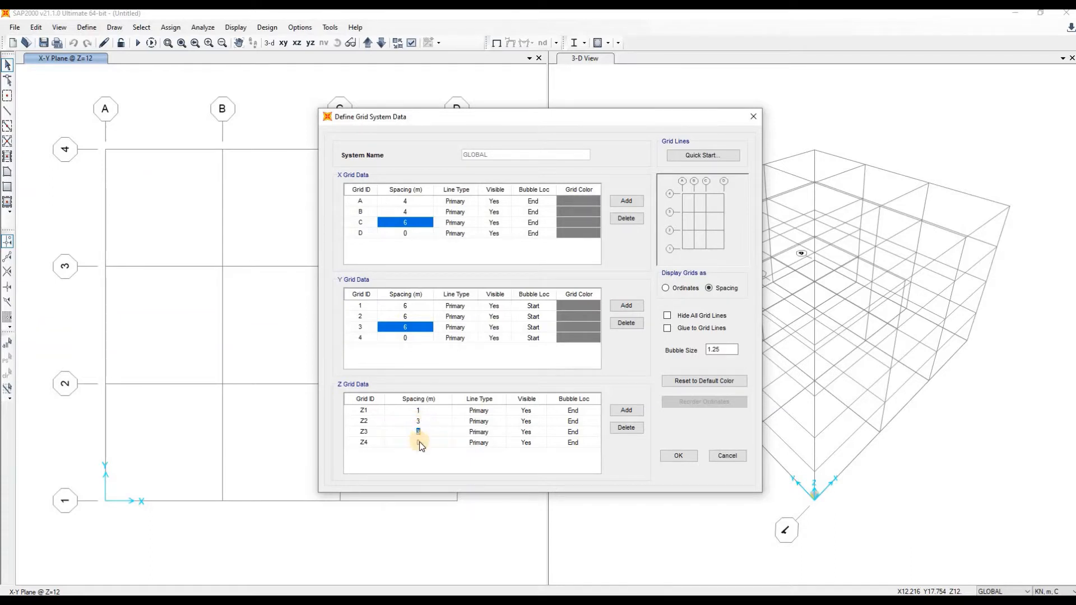
key(Return)
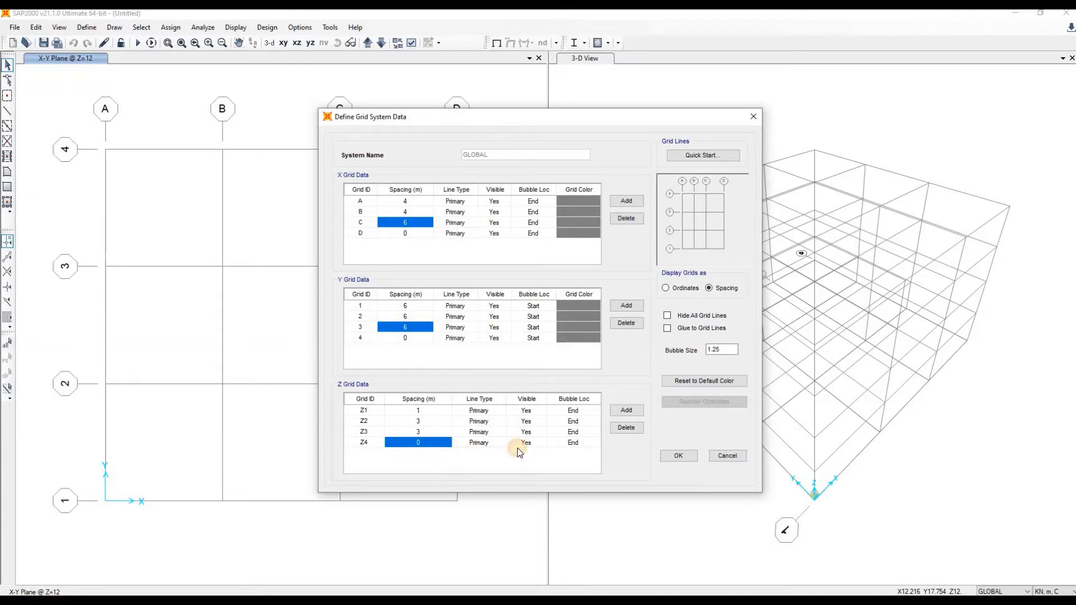
Check the X, Y and Z grid data as ordinates and return to the spacing display
click(666, 288)
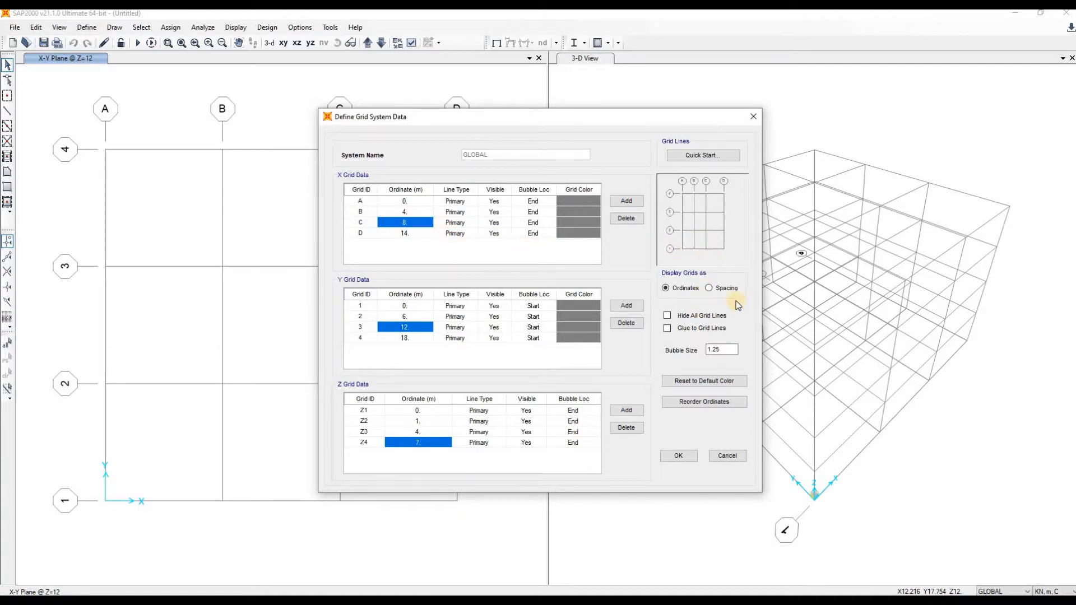
click(709, 288)
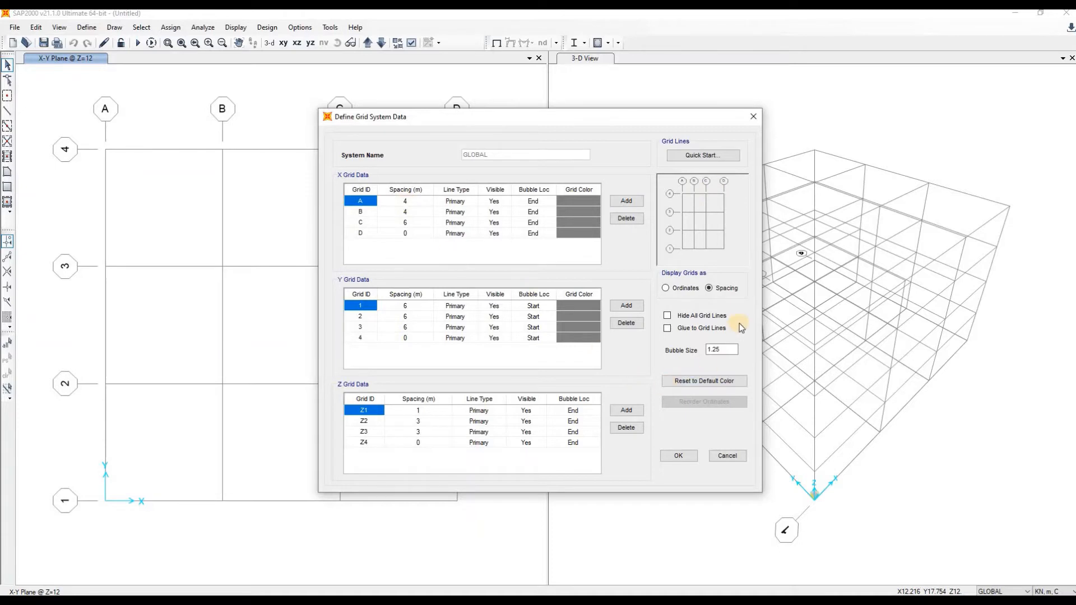
Apply the edited grid data and display the X-Y plane at Z=0 in the plan view
click(678, 455)
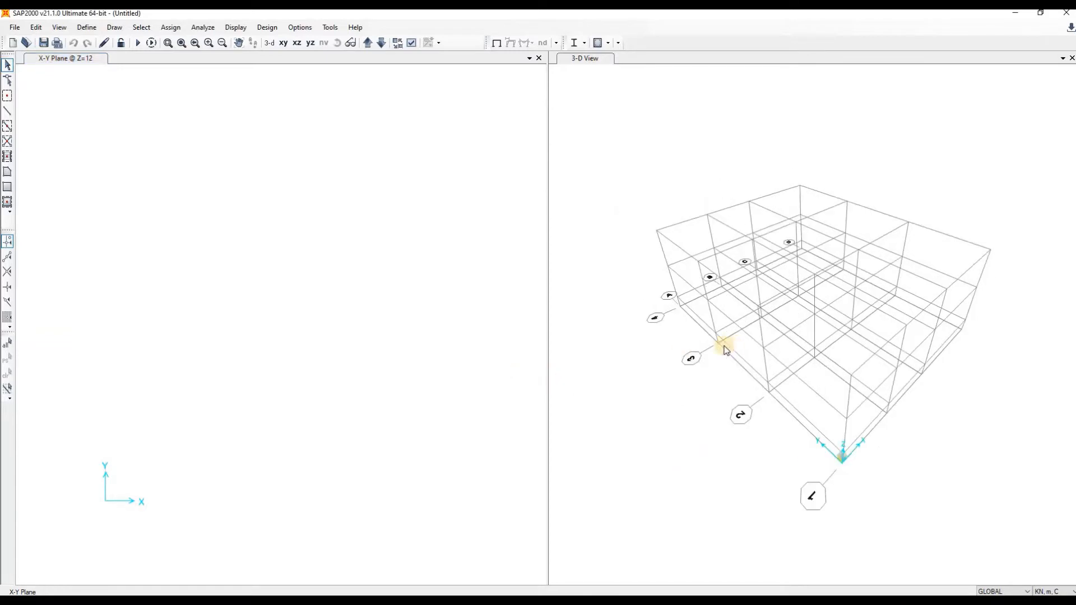
drag(521, 373, 339, 149)
drag(241, 231, 339, 149)
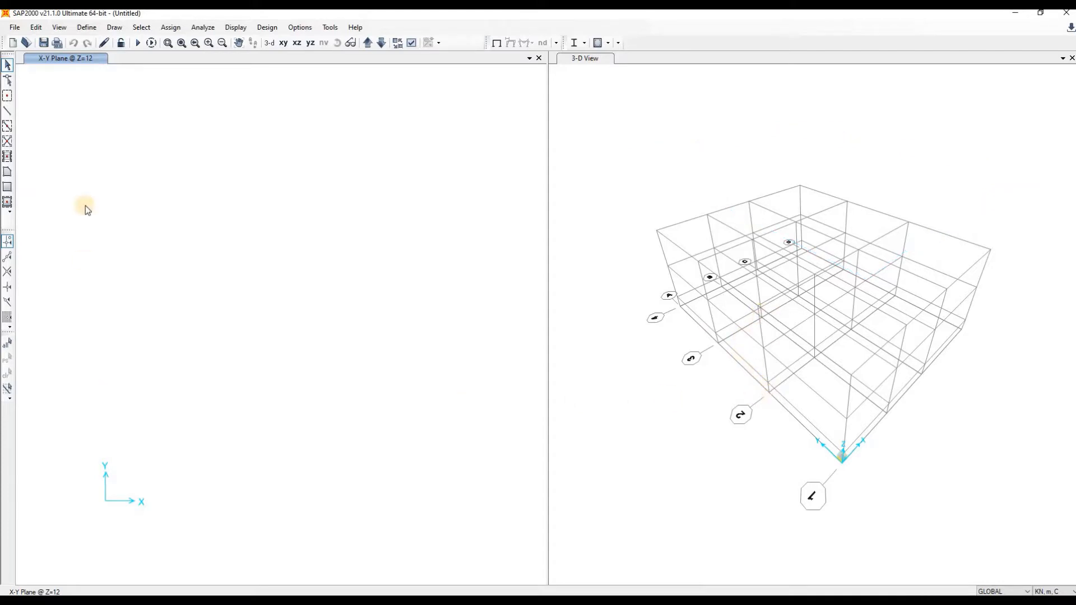
click(284, 43)
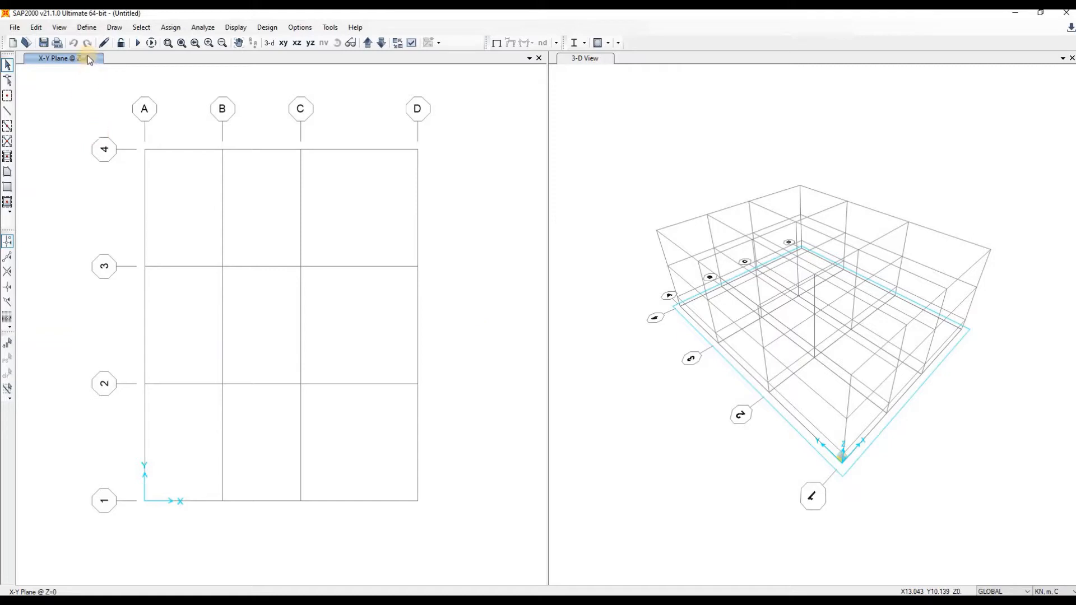
Add a United States concrete material with the Customary standard and grade f'c 3000 psi to the material definitions
click(91, 28)
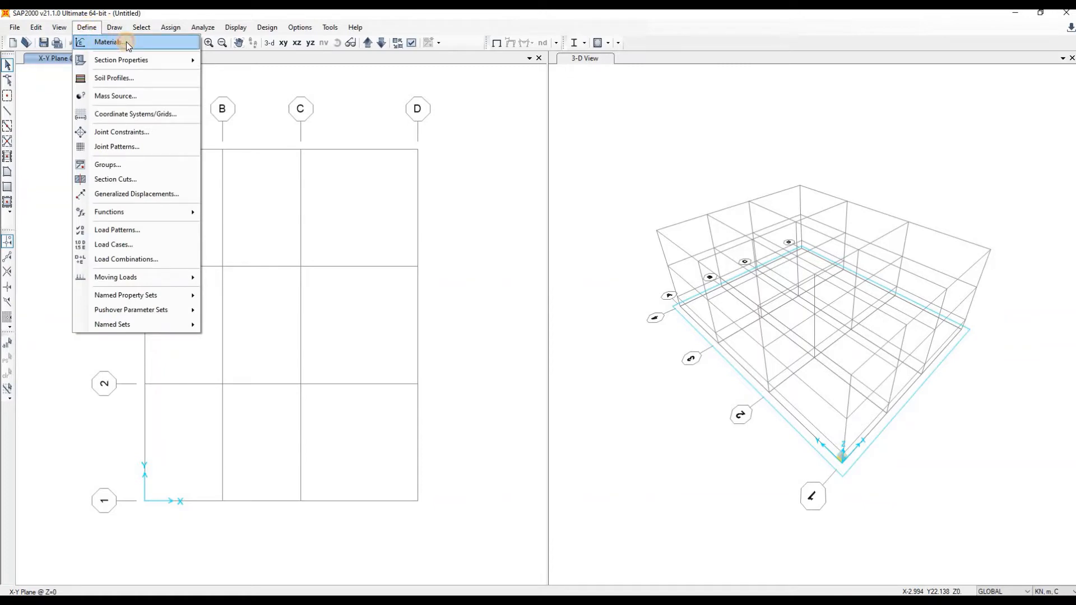
click(178, 52)
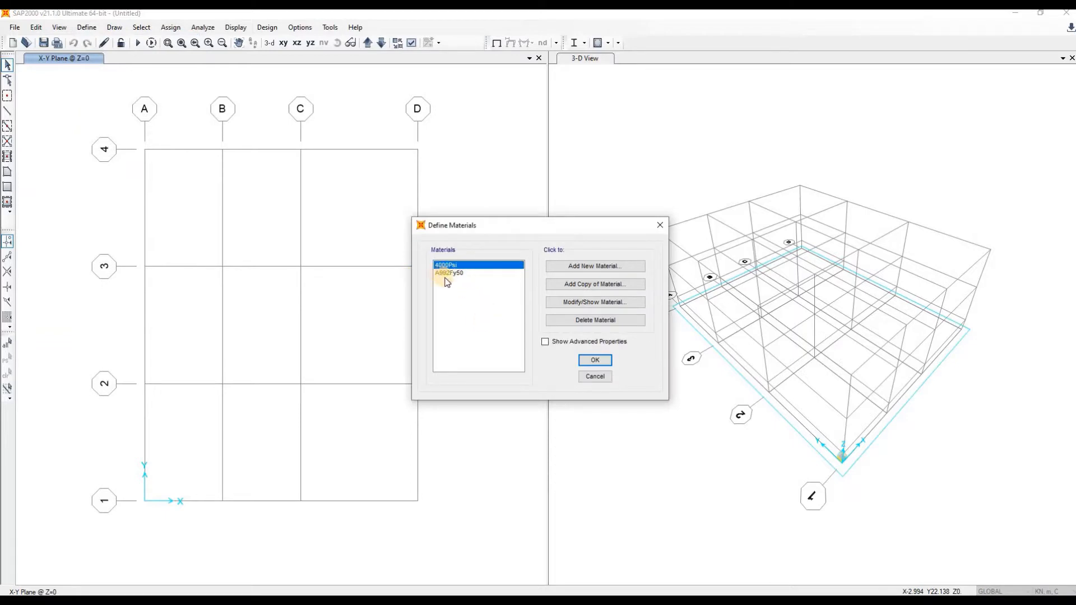
click(448, 272)
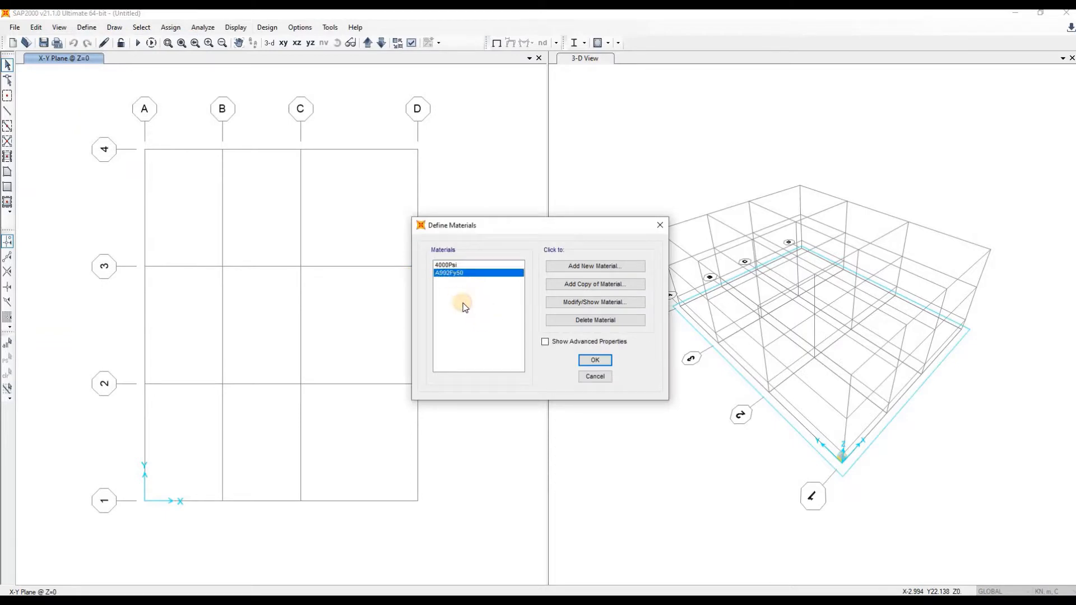
click(453, 266)
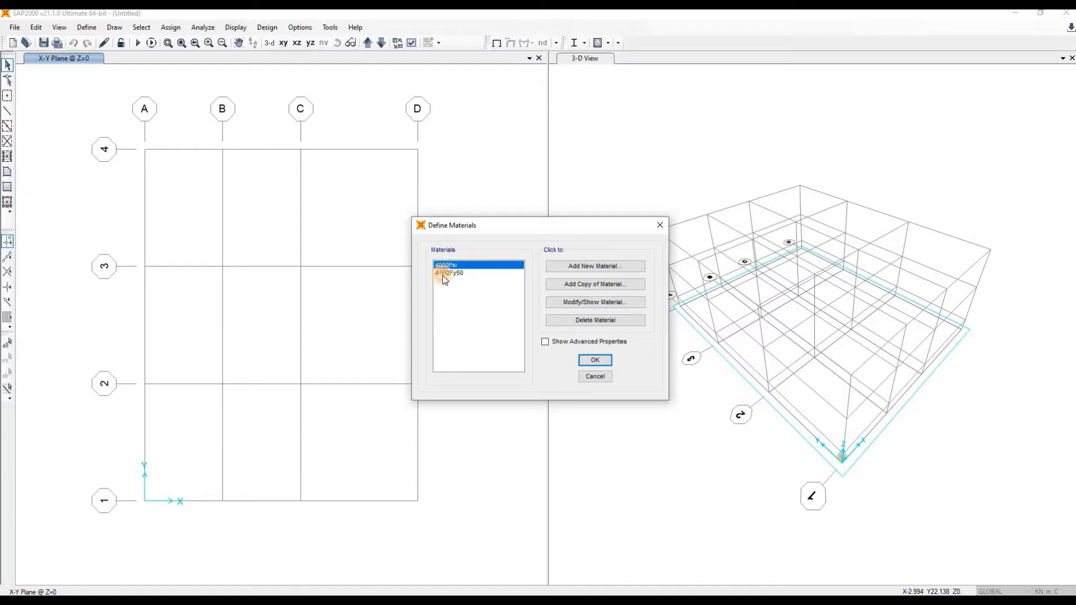
click(459, 274)
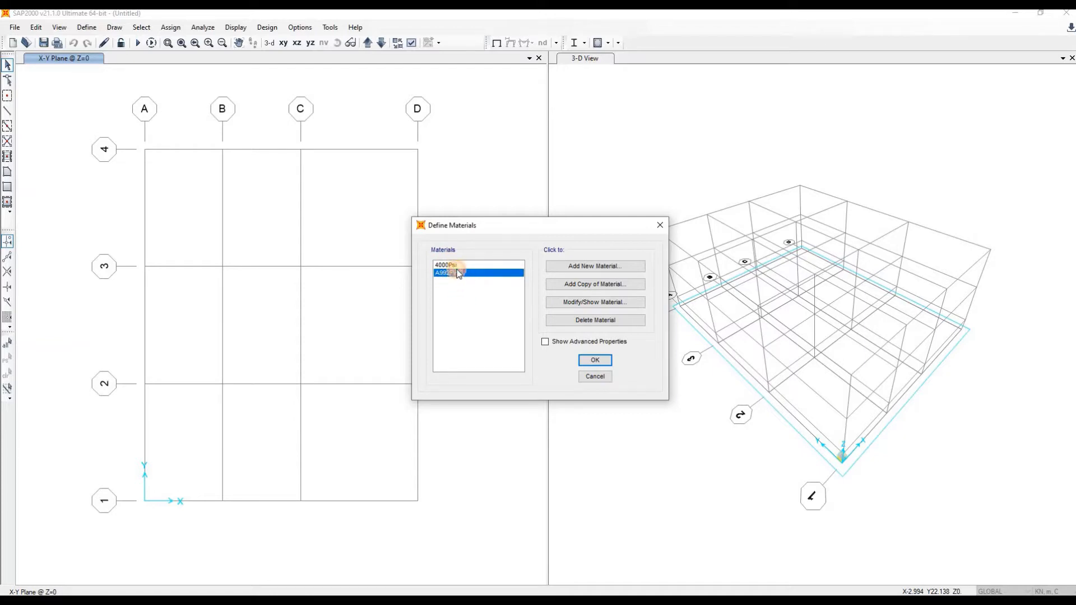
click(456, 265)
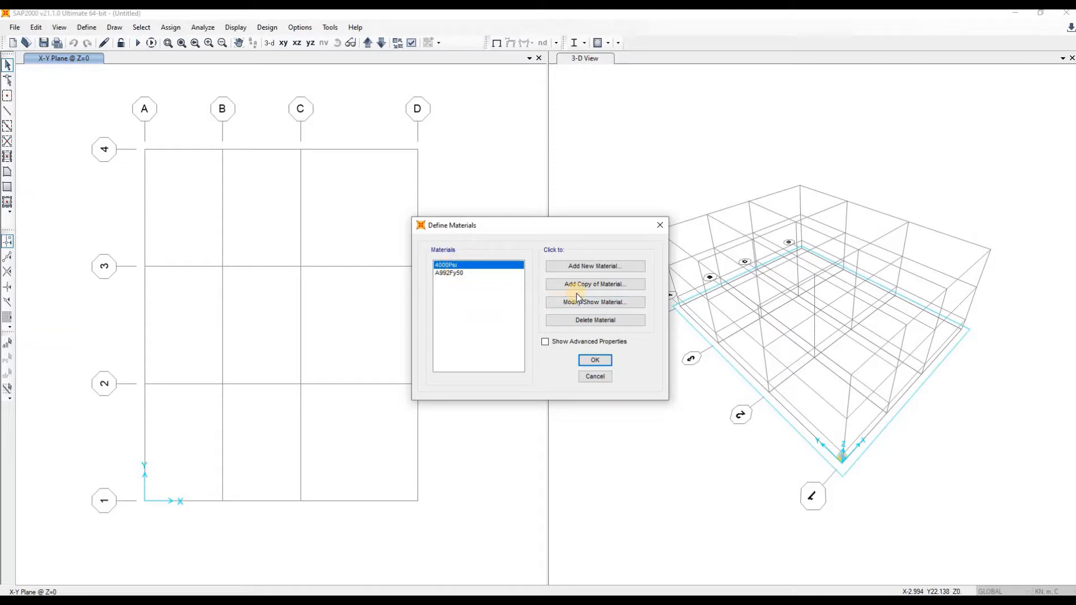
click(601, 268)
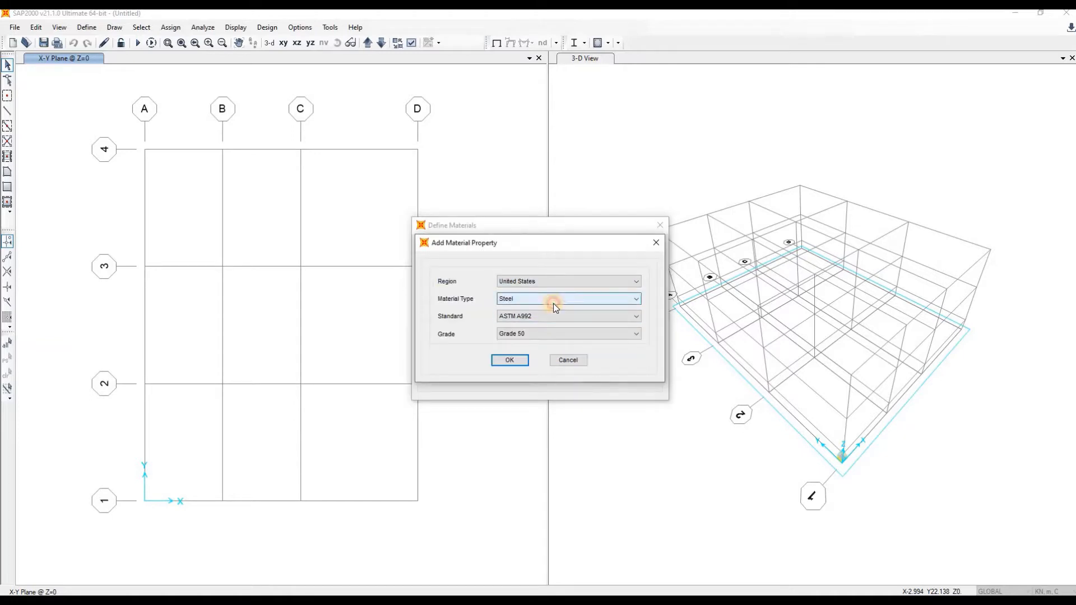
click(553, 304)
click(551, 317)
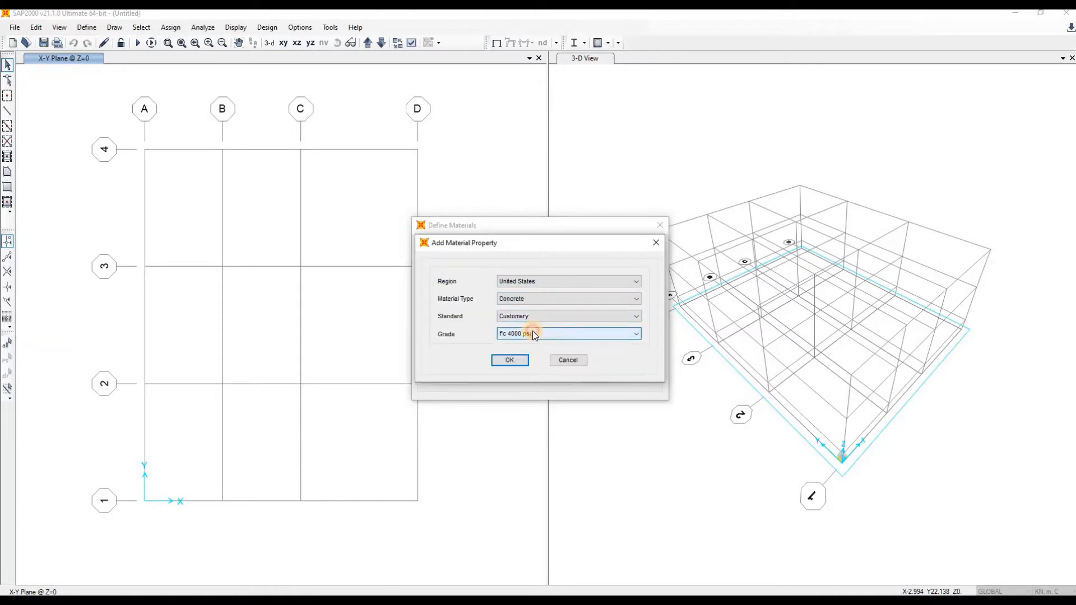
click(533, 334)
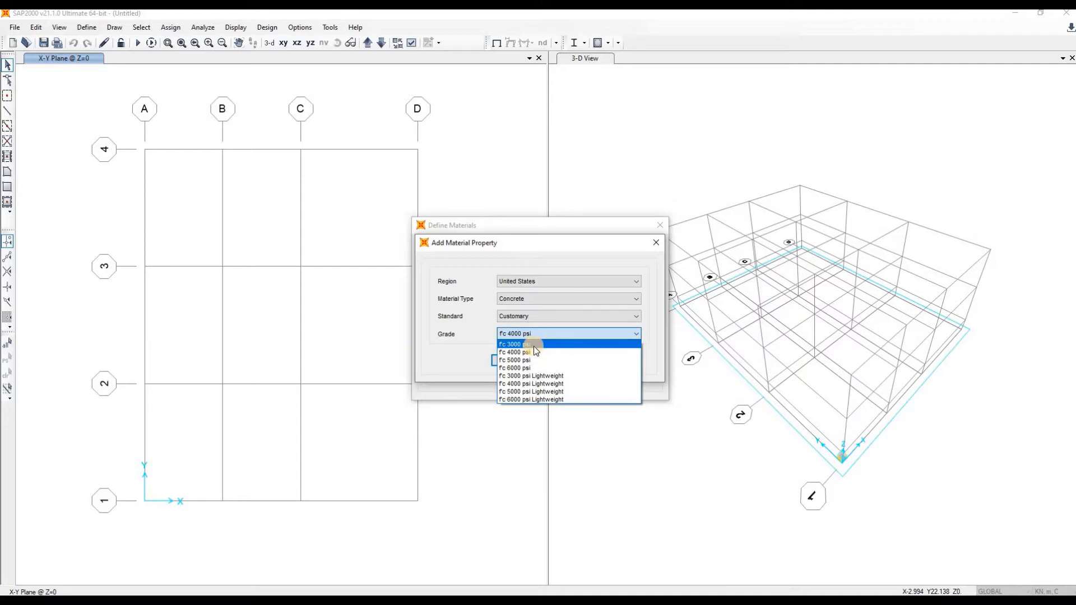
click(533, 345)
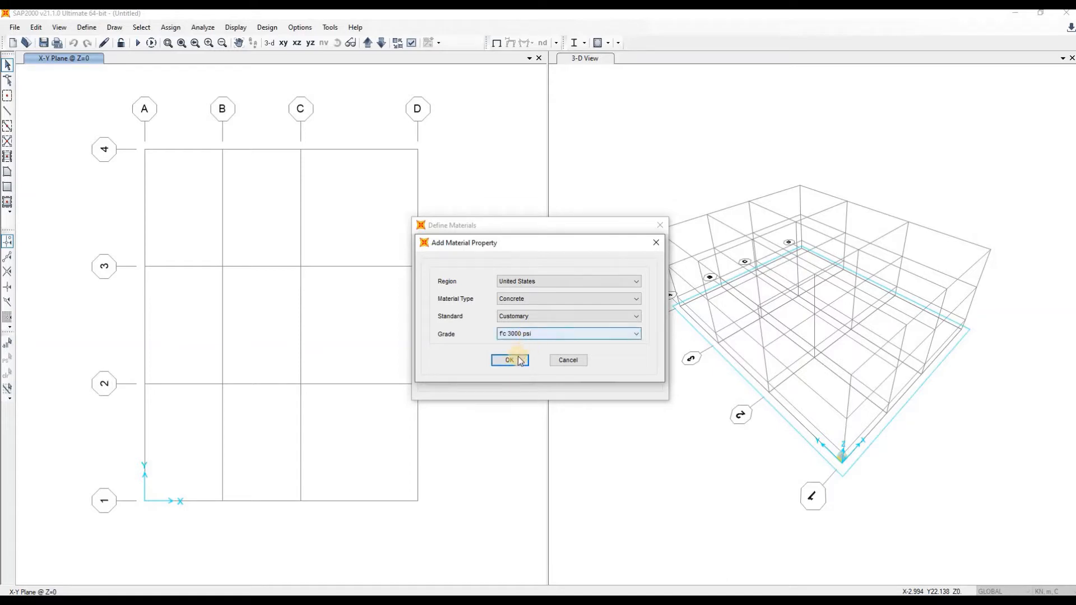
click(510, 361)
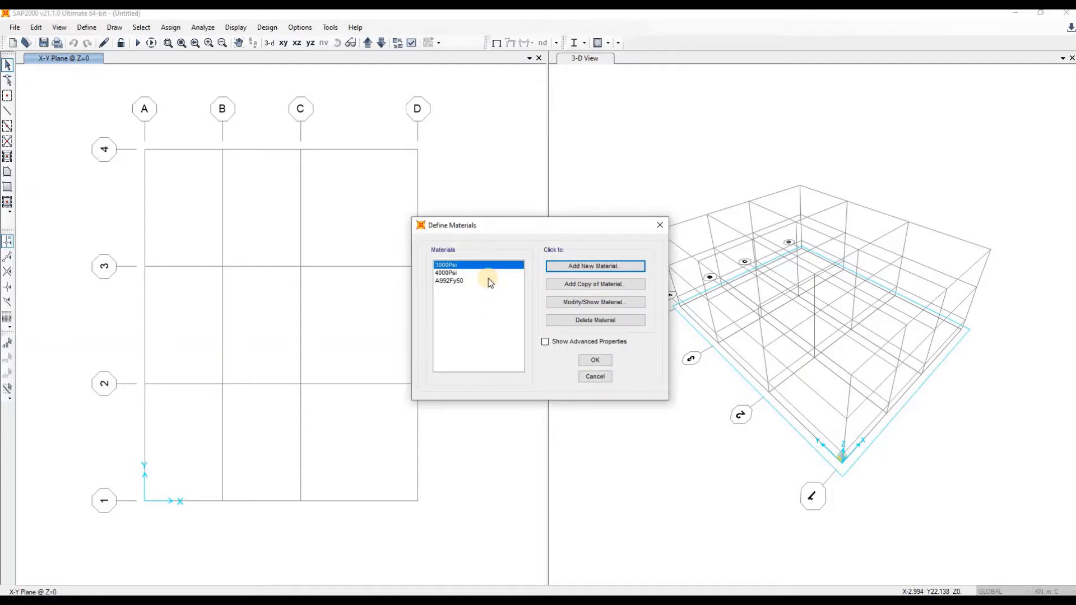
Add two United States rebar materials to the ASTM A615 standard, one Grade 40 and one Grade 60
click(598, 267)
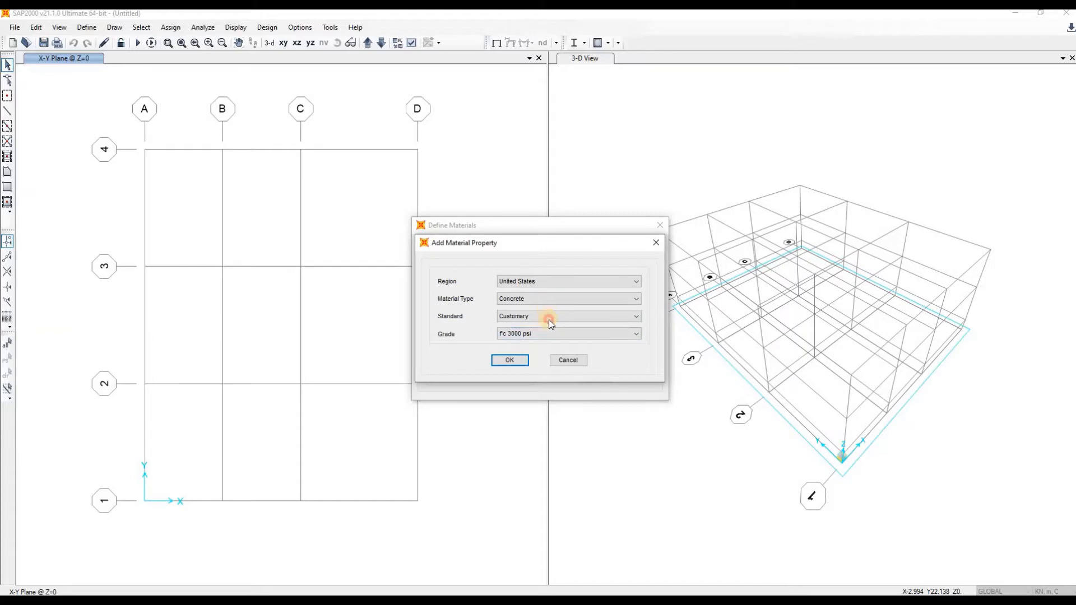
click(549, 317)
click(552, 300)
click(552, 298)
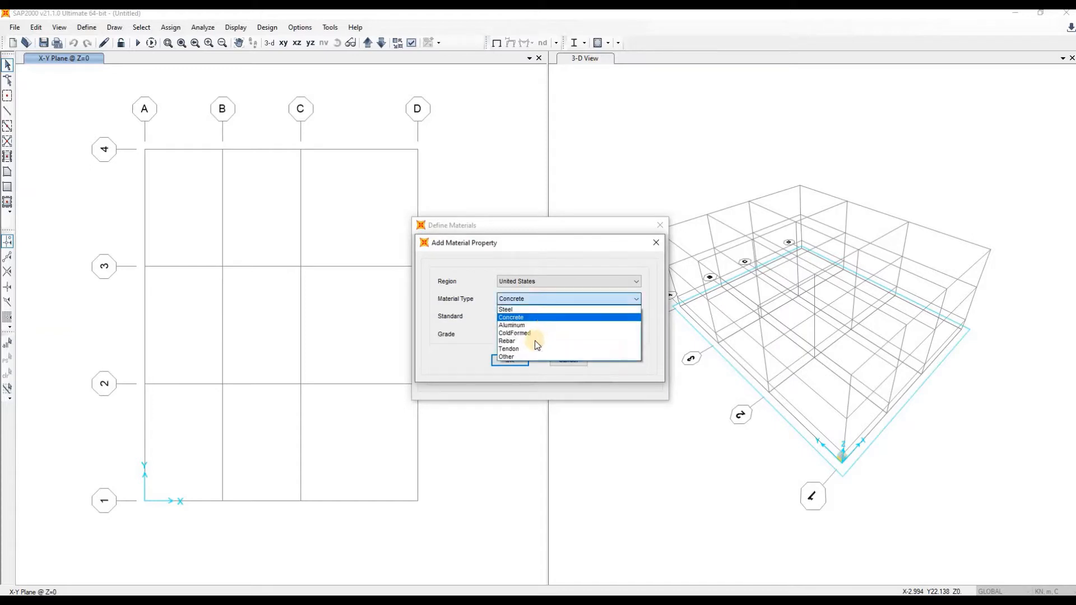
click(533, 341)
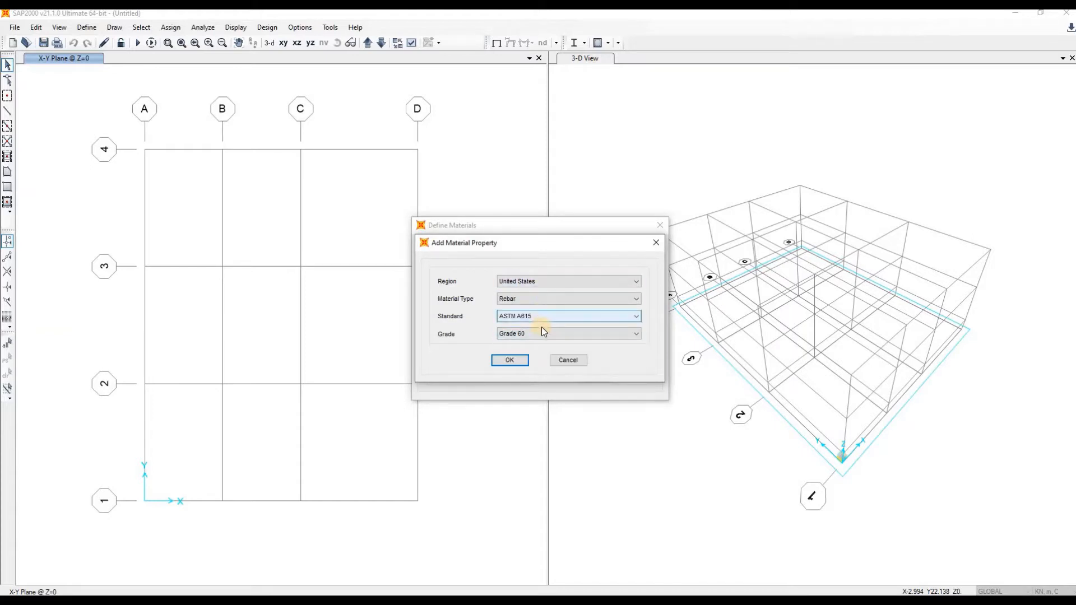
click(540, 334)
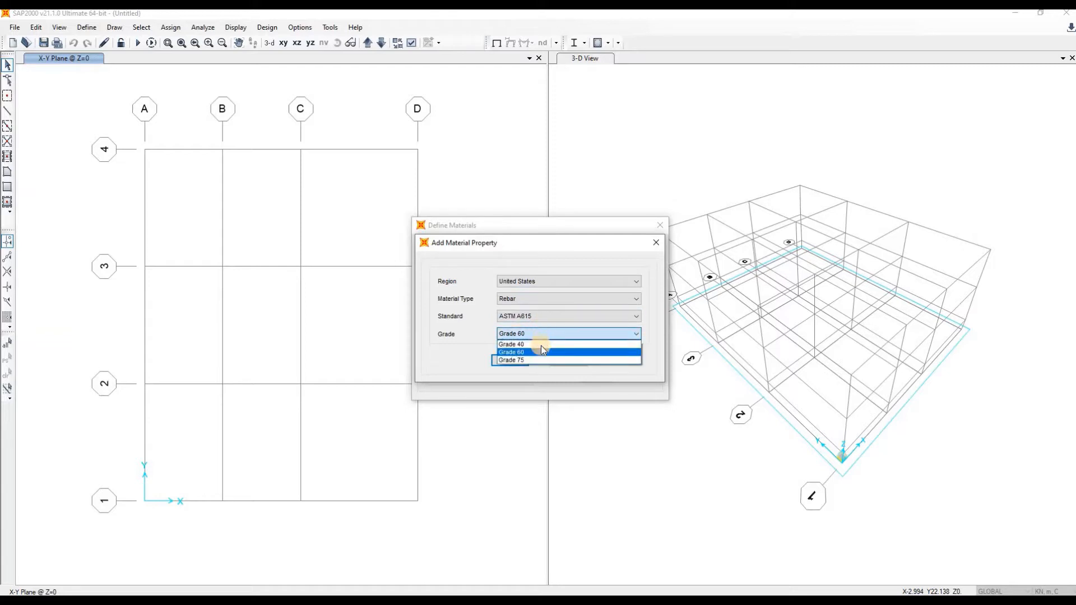
click(537, 345)
click(512, 359)
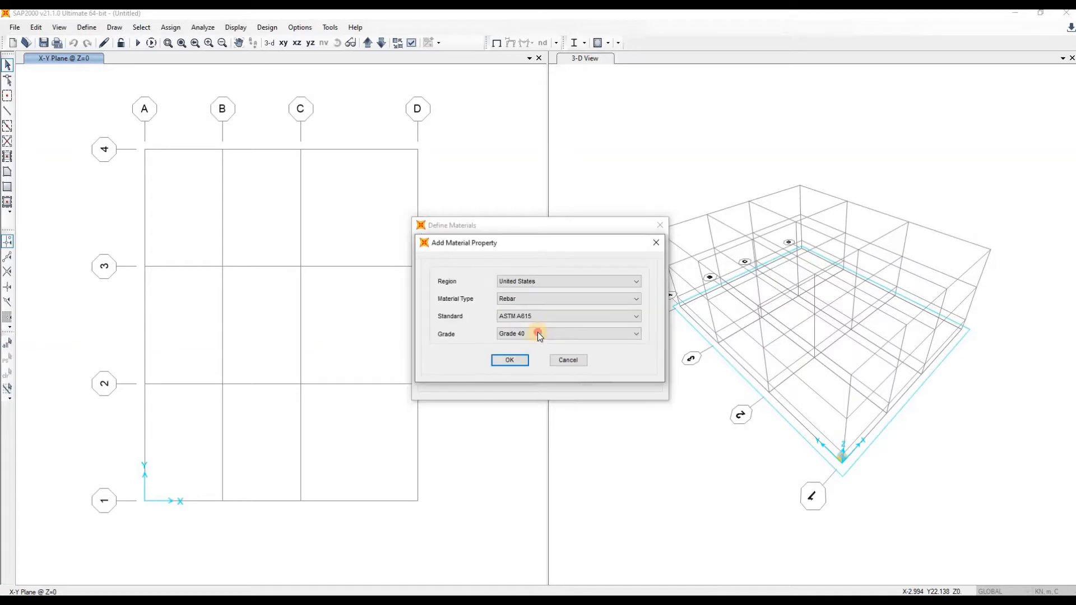
click(538, 334)
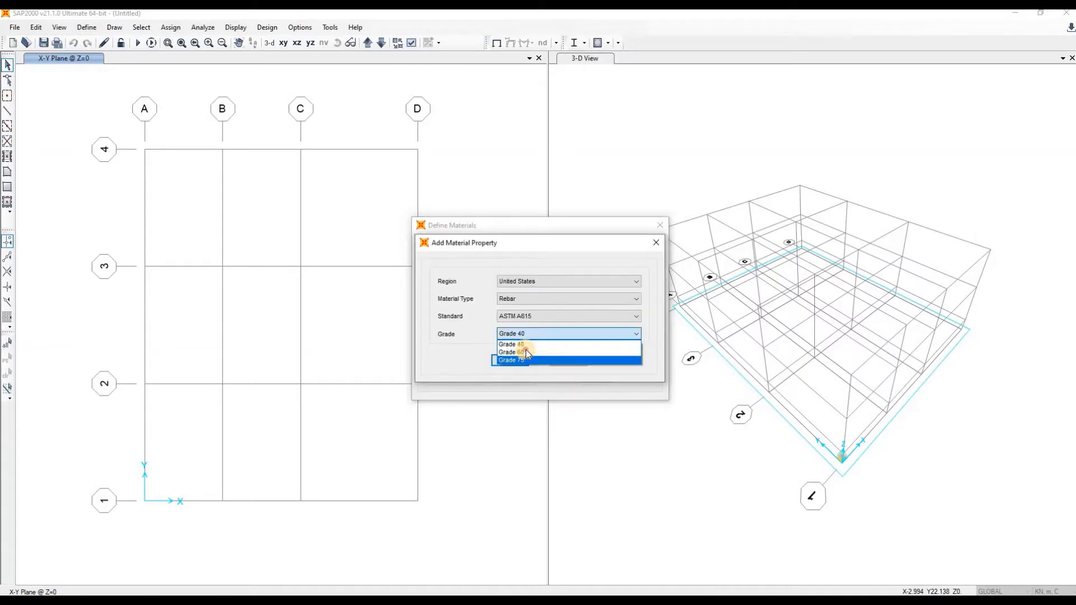
click(511, 360)
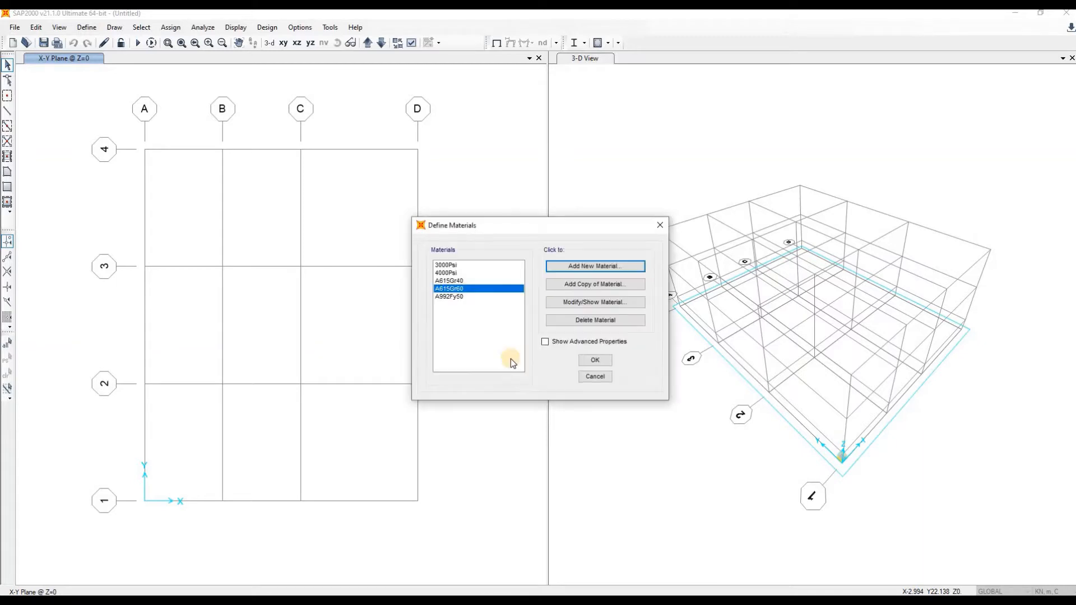
Review the concrete, rebar and steel entries in the materials list and accept the material definitions
click(478, 283)
click(468, 267)
click(464, 273)
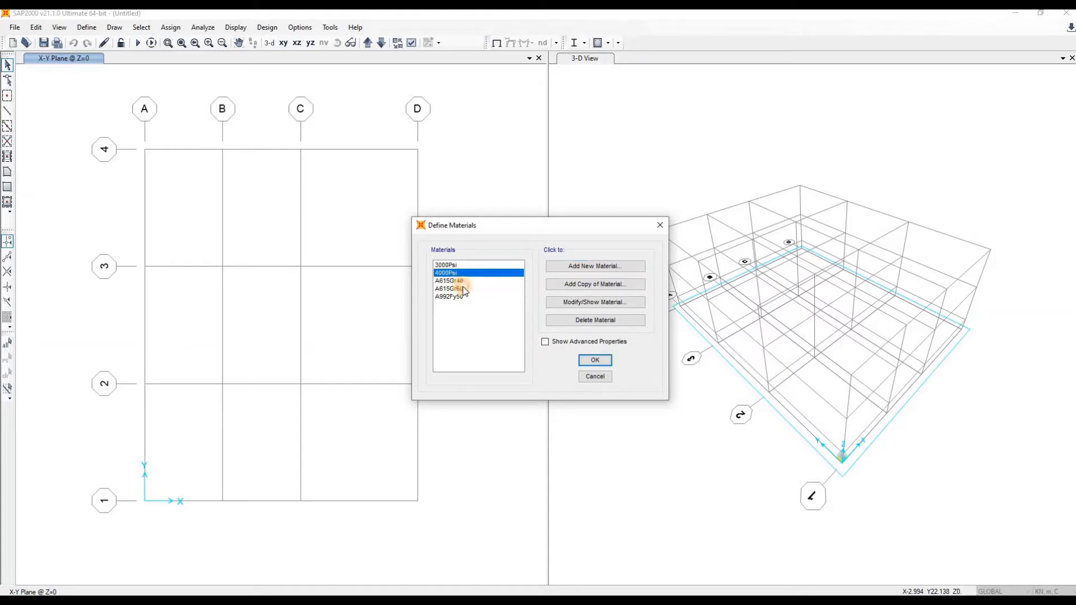
click(464, 289)
click(464, 296)
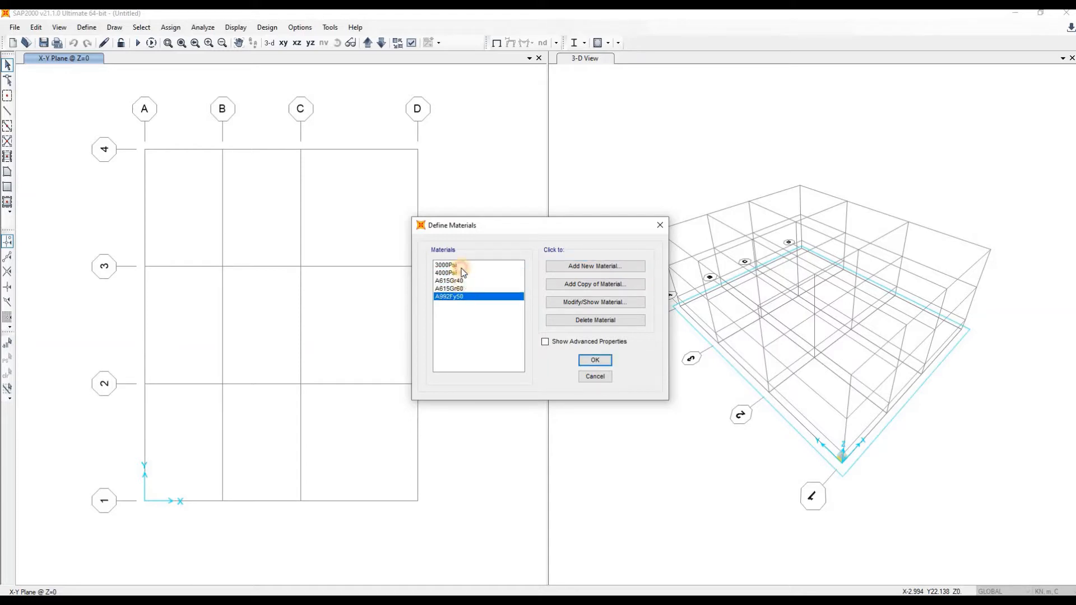
click(463, 273)
click(463, 296)
click(597, 363)
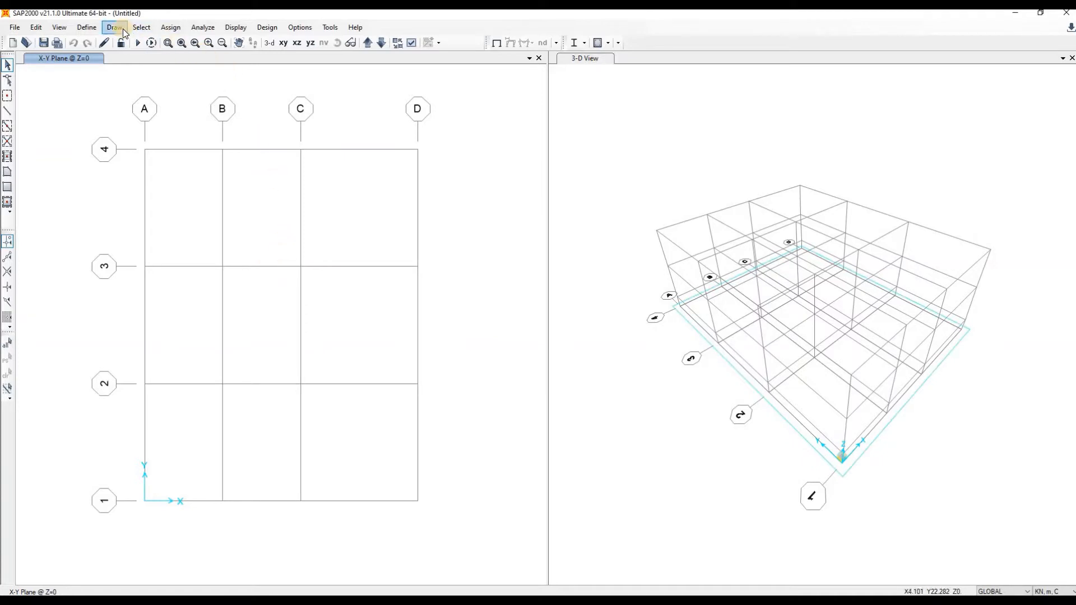
click(171, 27)
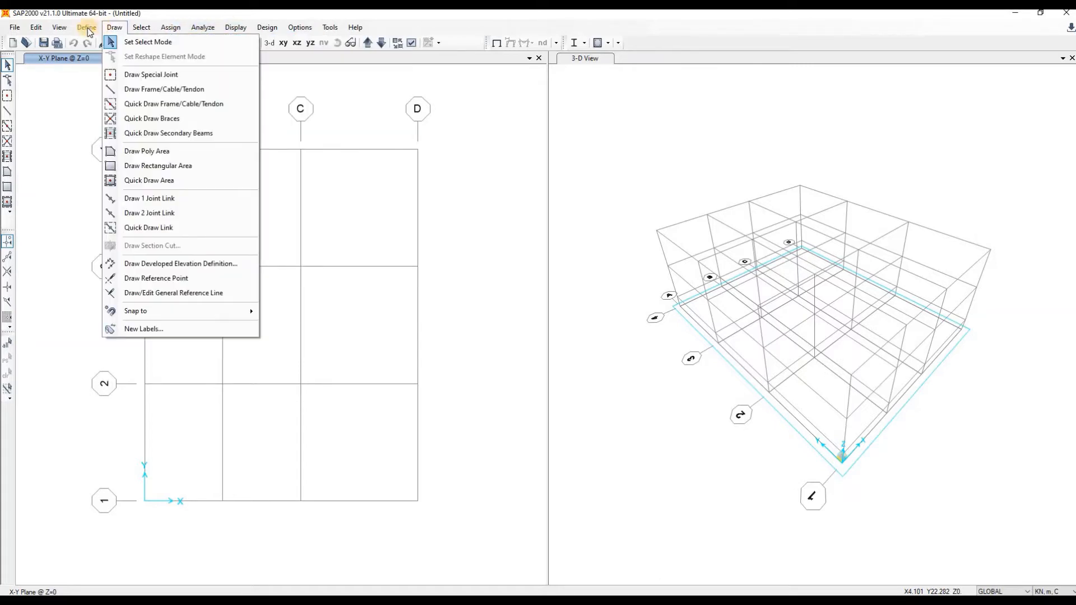
click(124, 28)
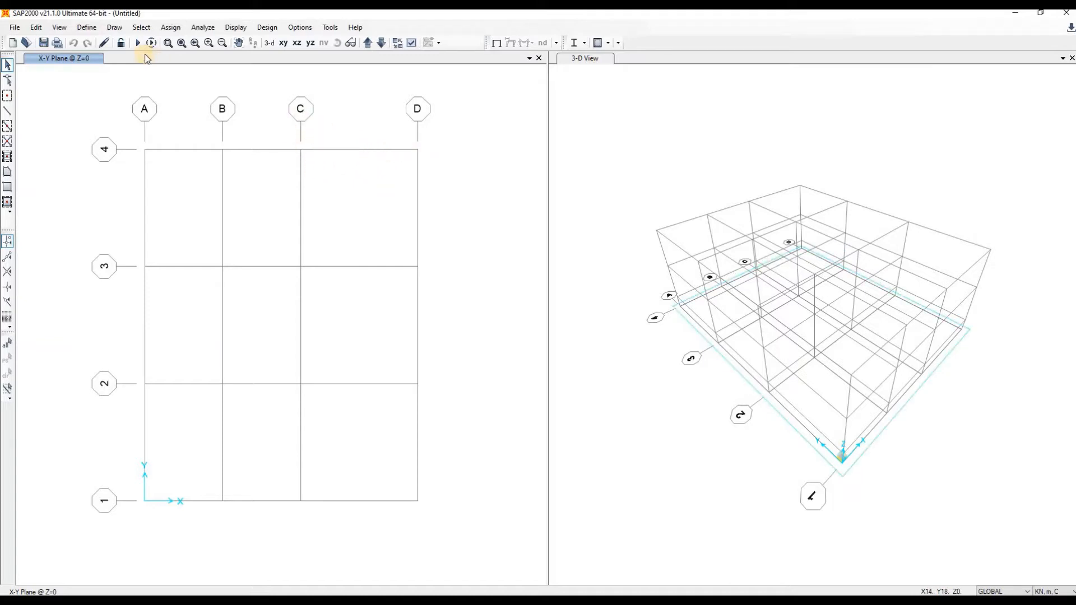
click(117, 28)
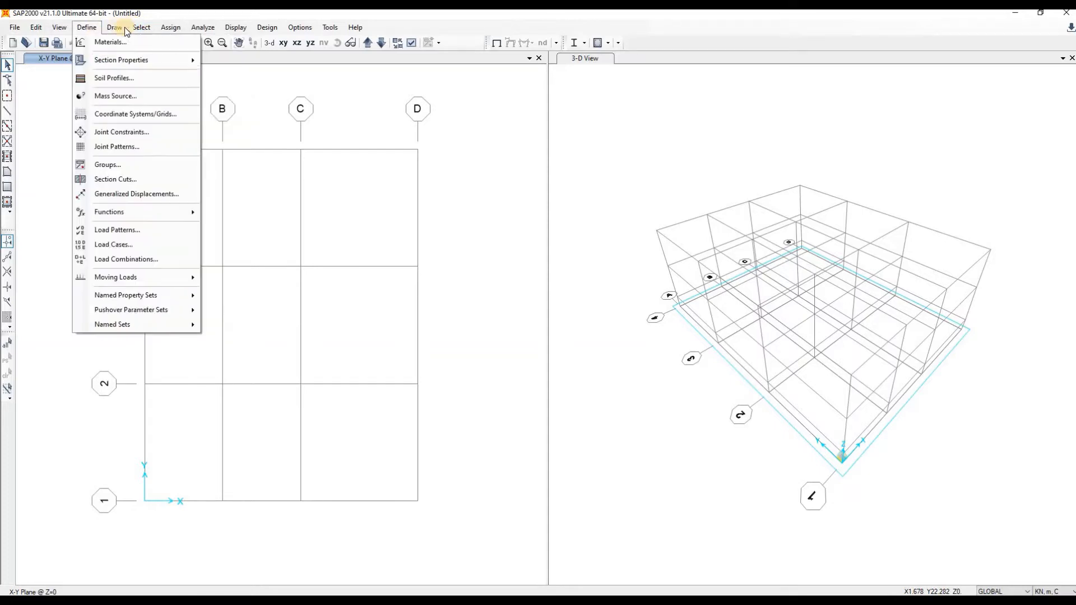
Open the group definitions from the group assignment and add a new group named beams
mouse_move(174, 28)
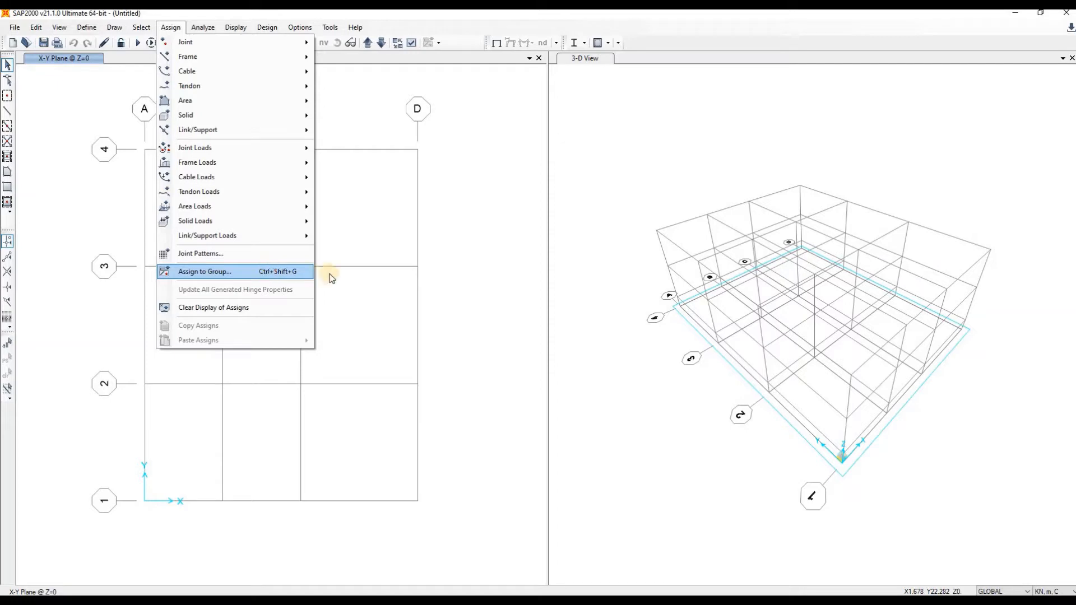
key(Return)
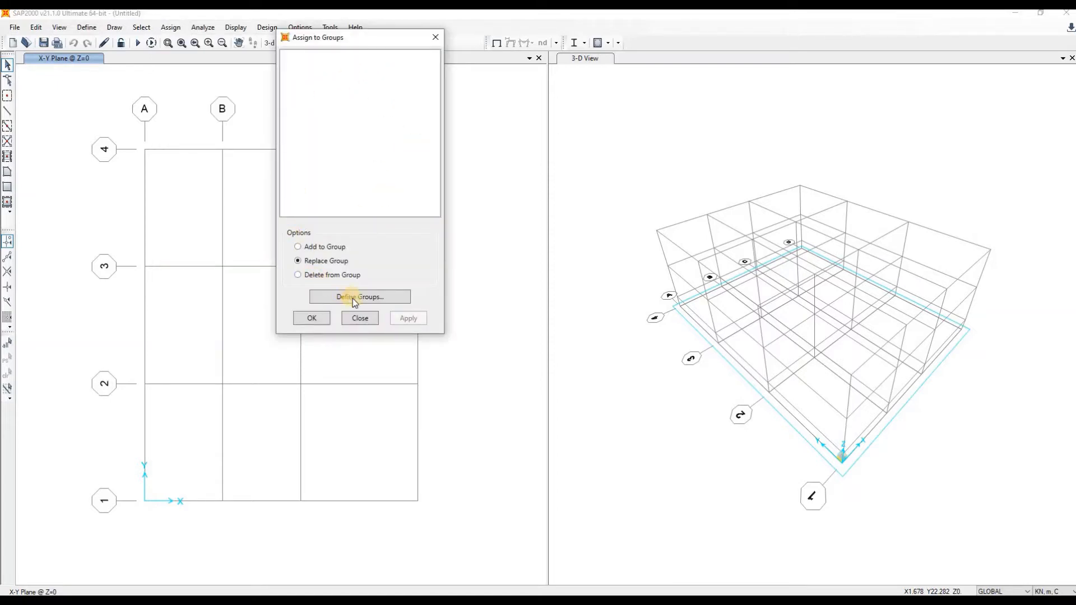
click(370, 298)
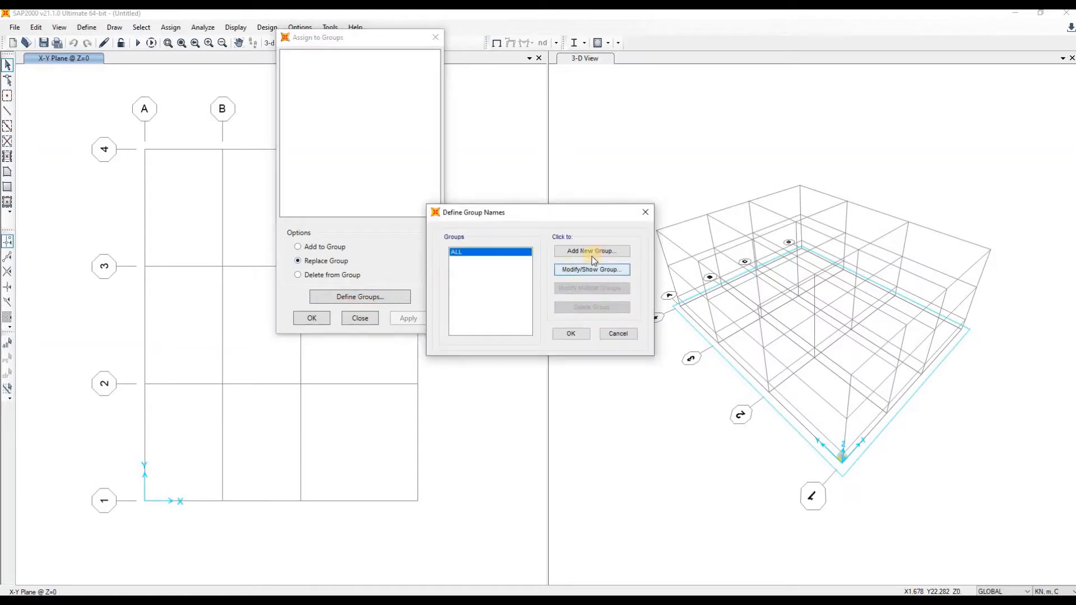
click(598, 252)
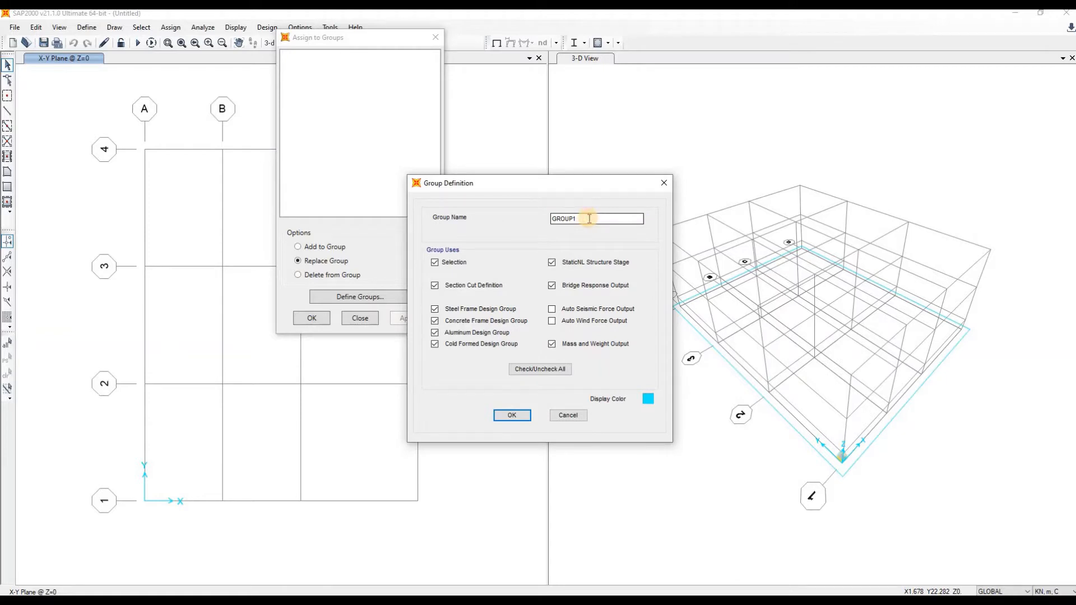
click(589, 219)
double_click(551, 219)
text(beams)
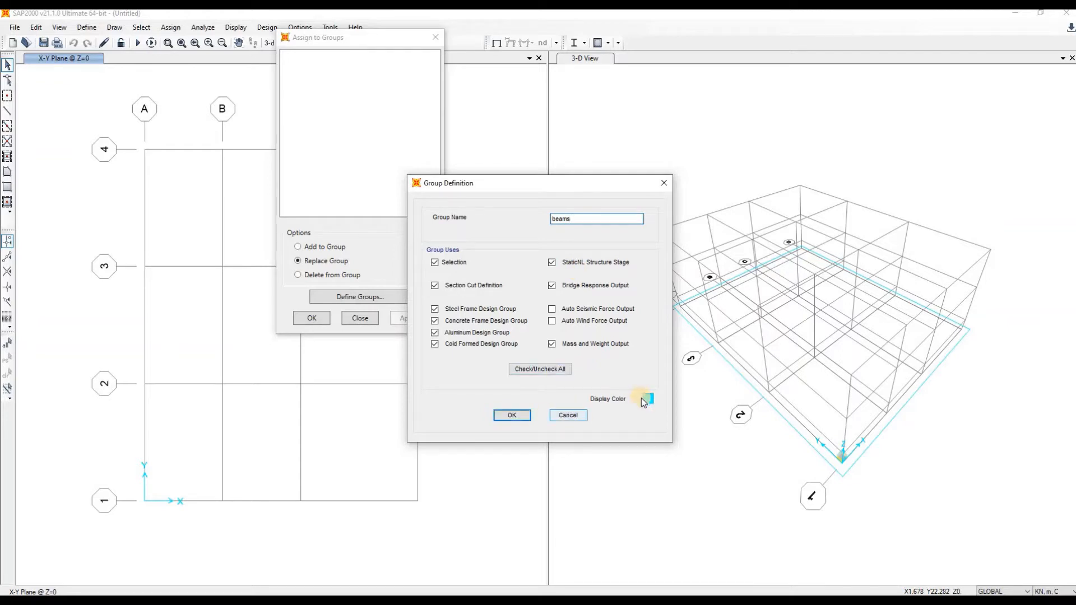
click(518, 414)
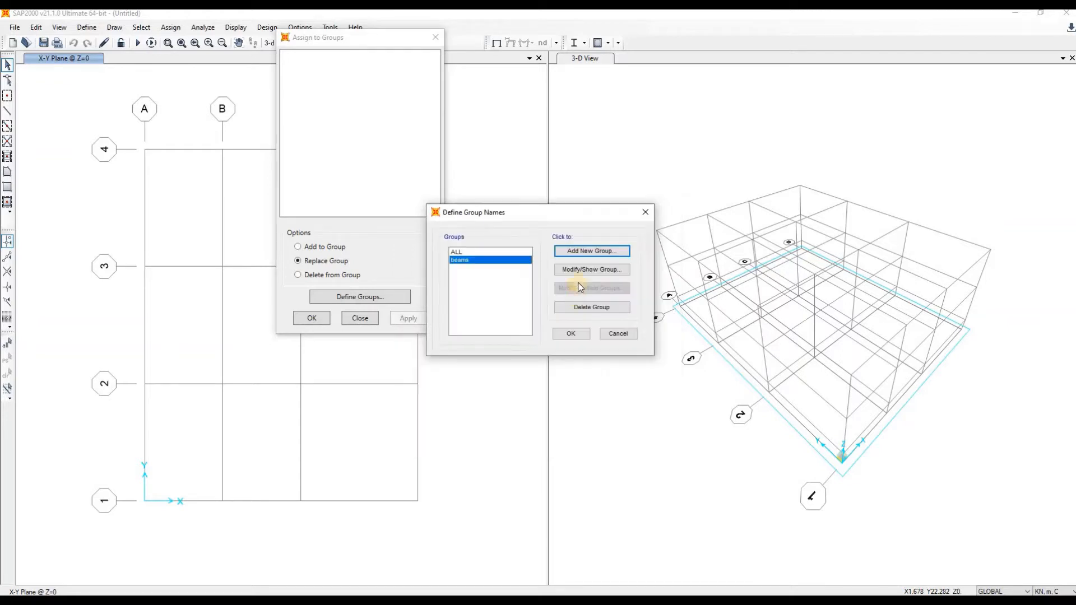
Add another group named columns to the group definitions
click(586, 252)
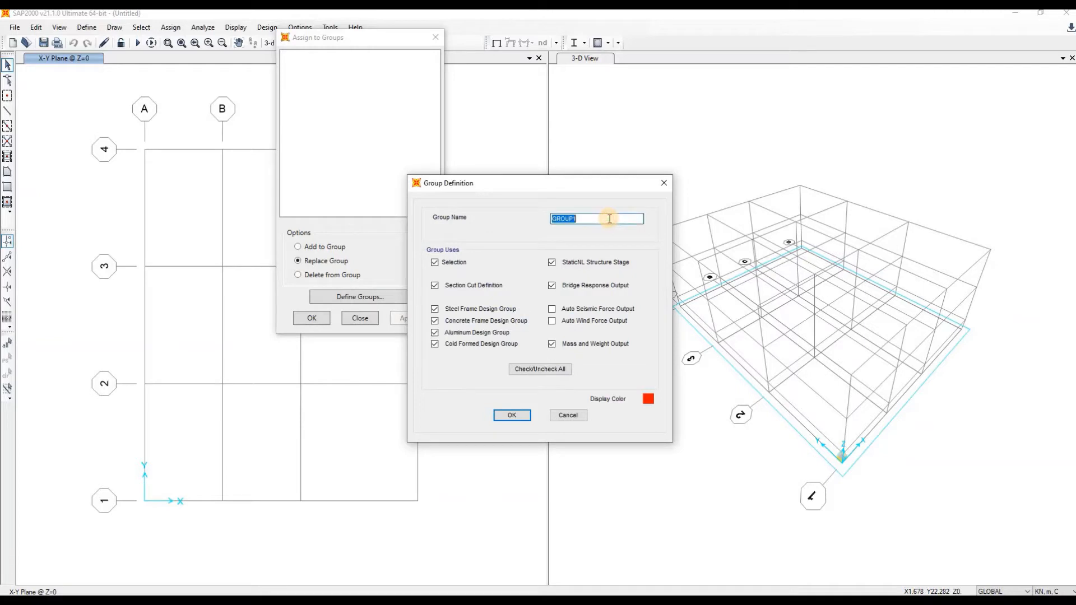
text(columns)
click(511, 415)
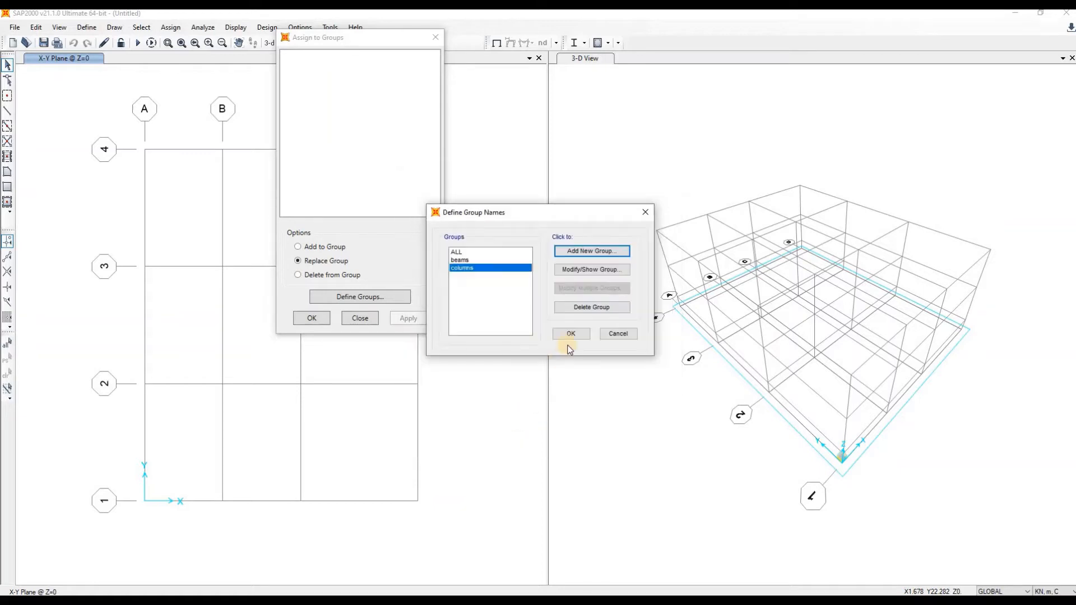
Accept the beams and columns group definitions and close the group assignment without assigning anything
click(570, 334)
click(359, 318)
click(108, 44)
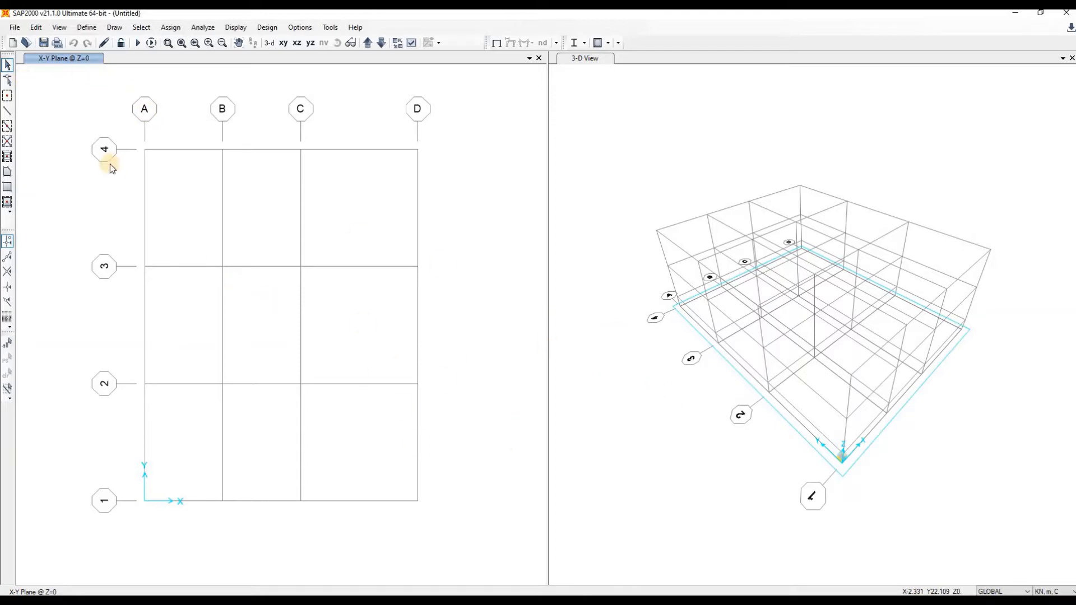
click(8, 111)
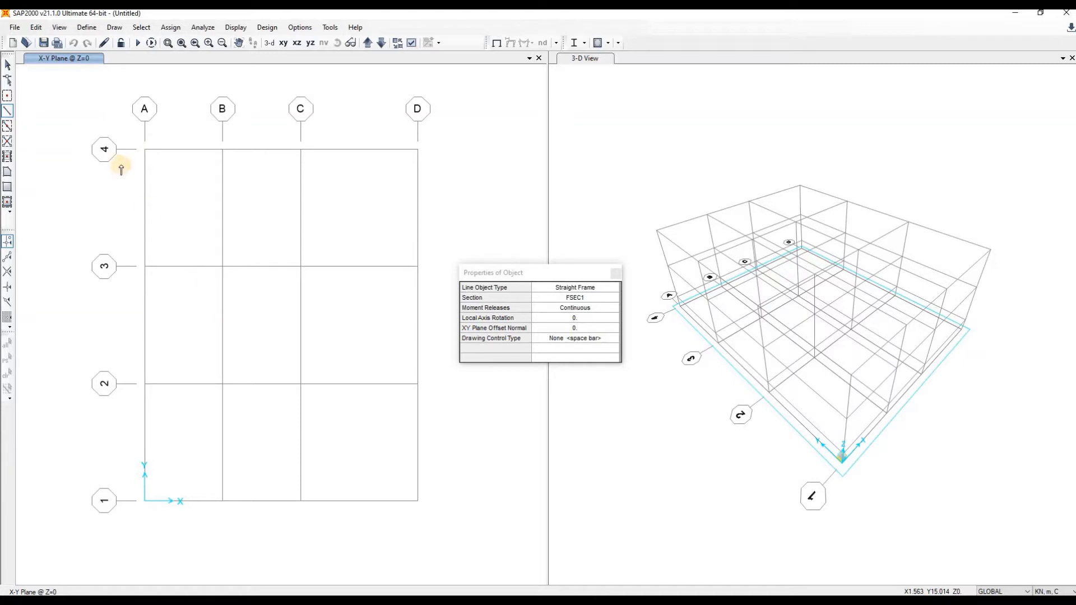
click(617, 273)
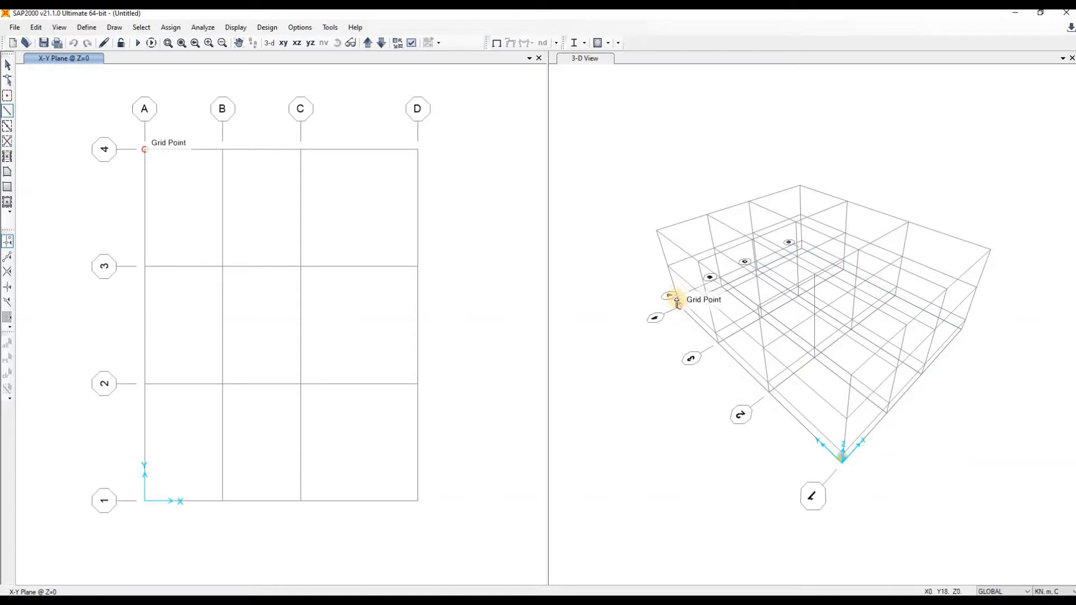
click(87, 57)
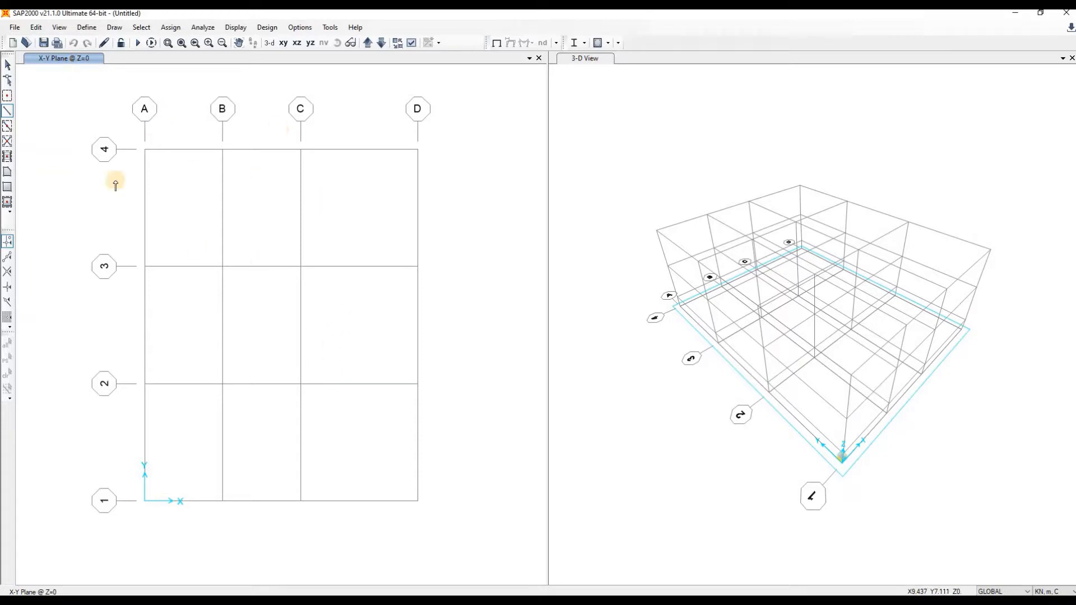
Set the 2D view to the X-Y plane at Z = 4 m
click(59, 27)
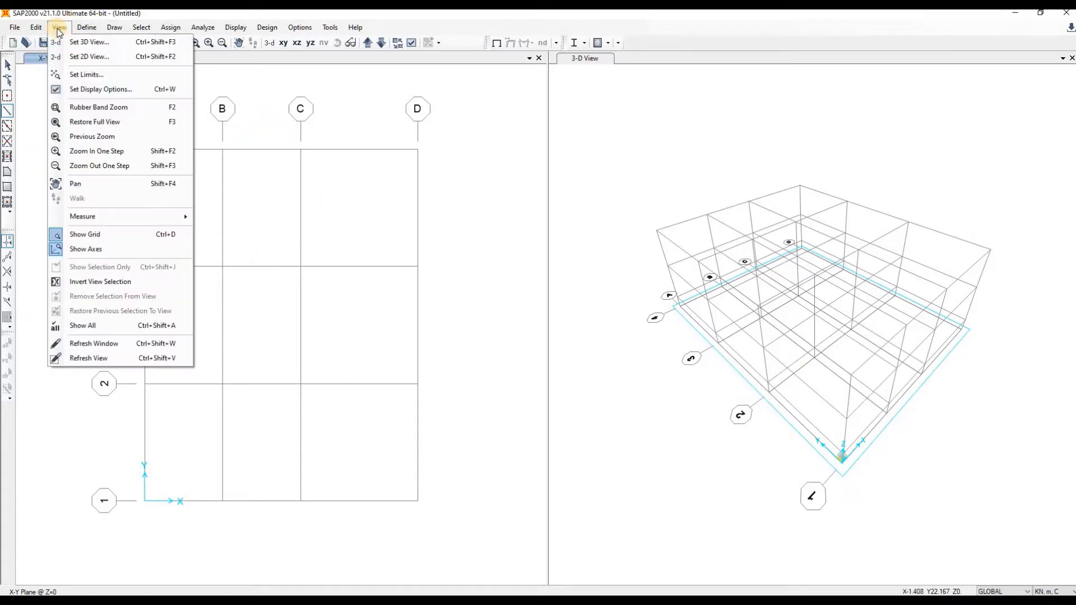
click(81, 57)
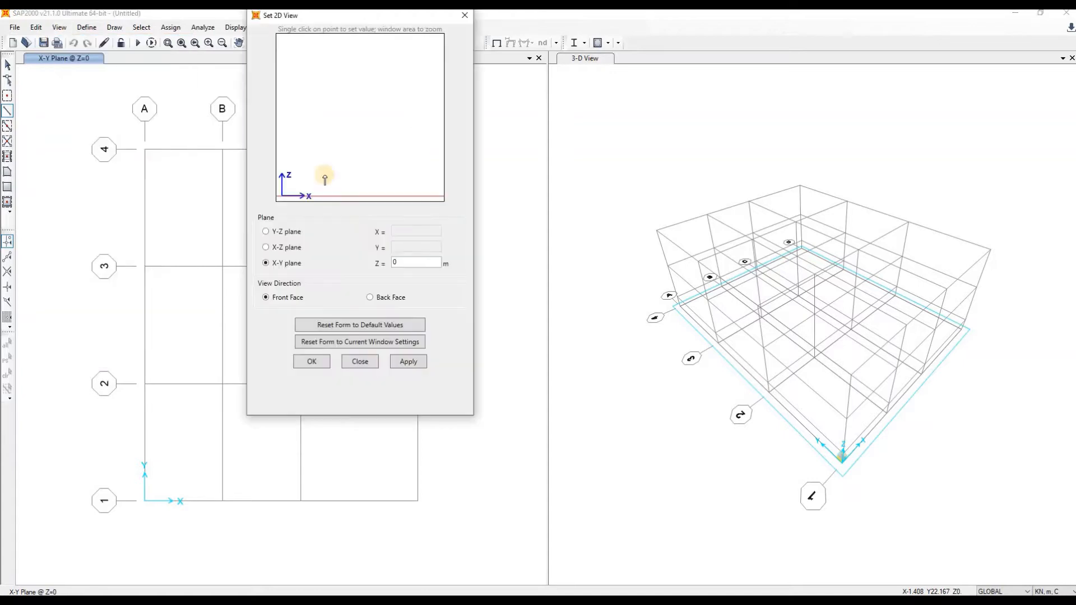
double_click(395, 264)
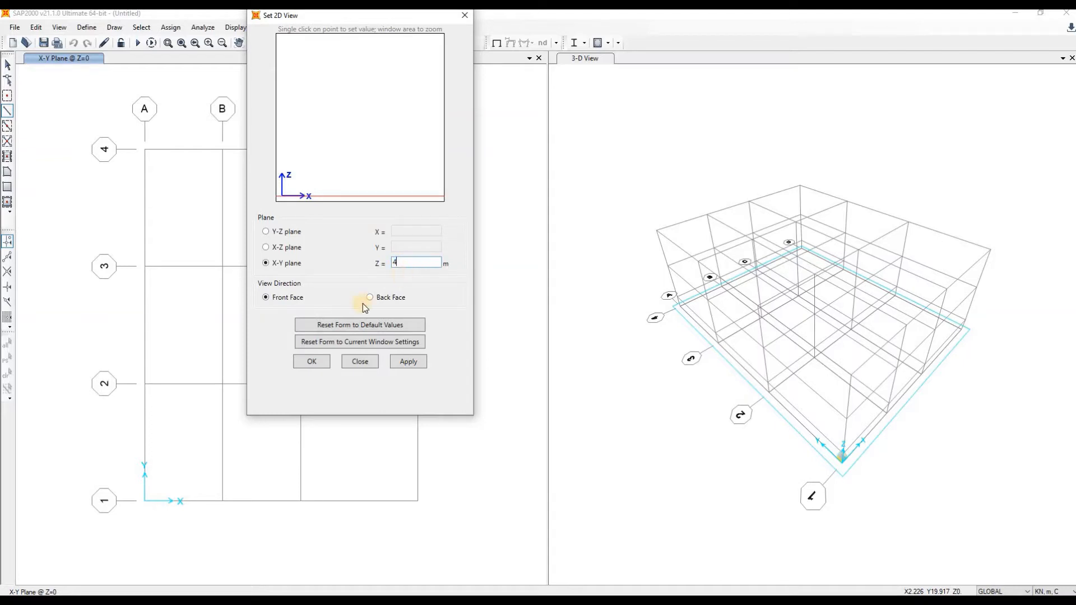
click(411, 364)
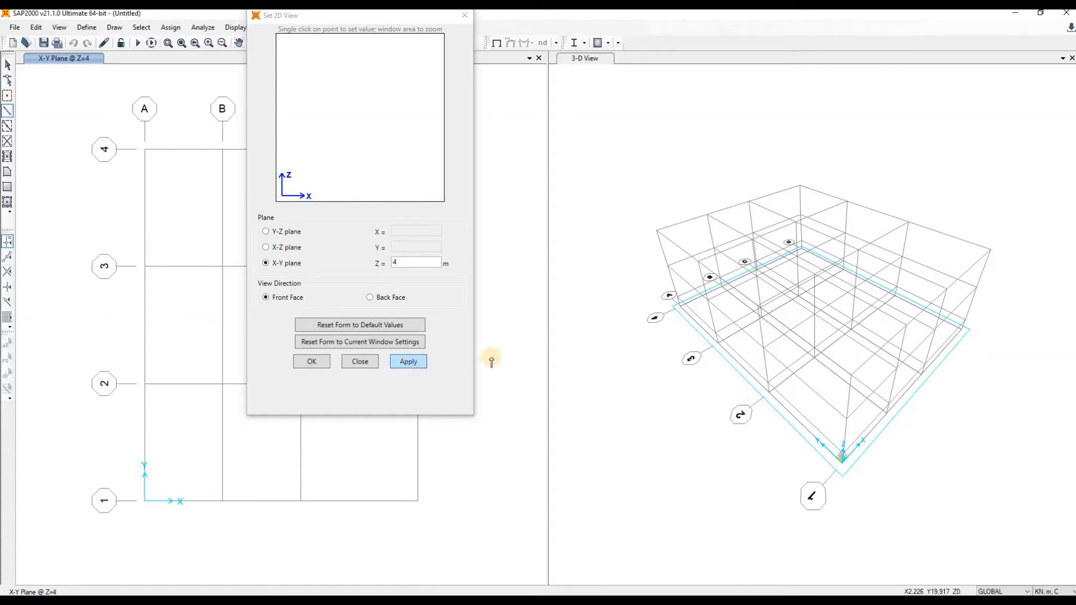
click(312, 362)
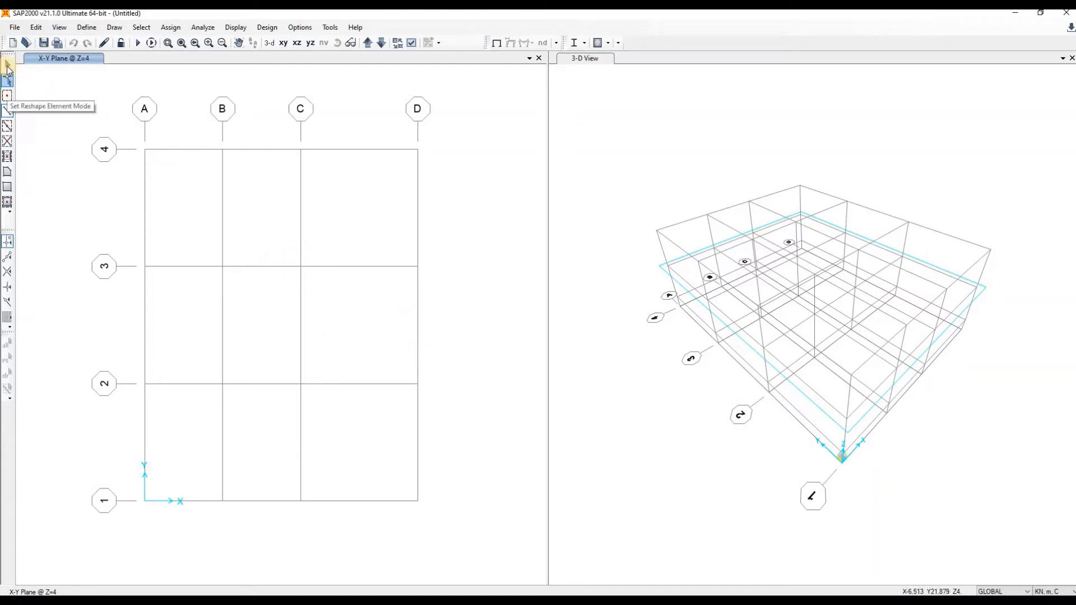
Start drawing frame elements and examine the line object type, section, moment release, axis rotation and drawing control options
click(7, 113)
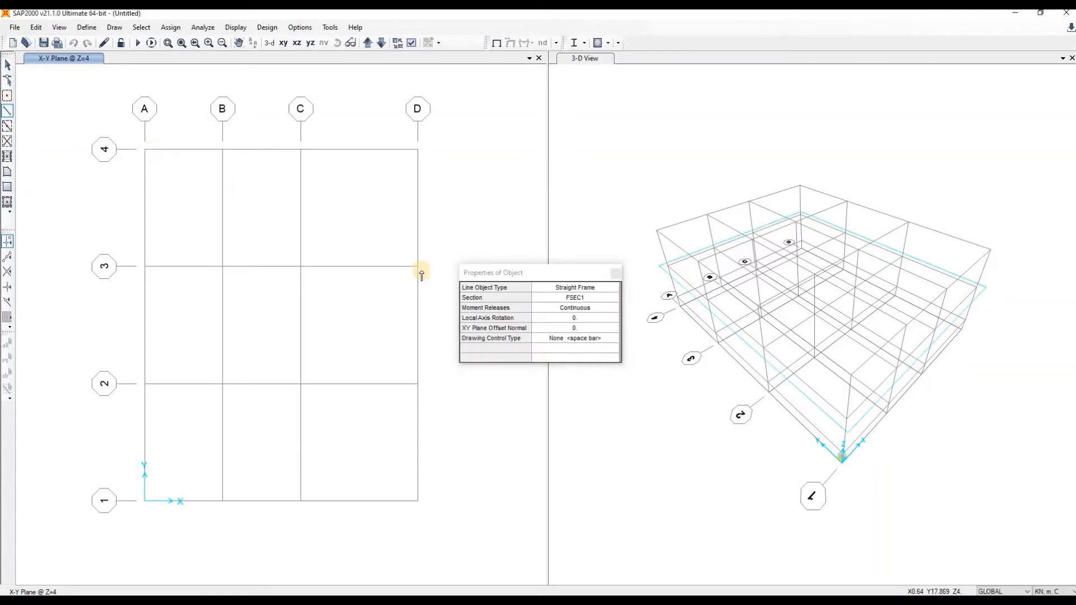
click(574, 298)
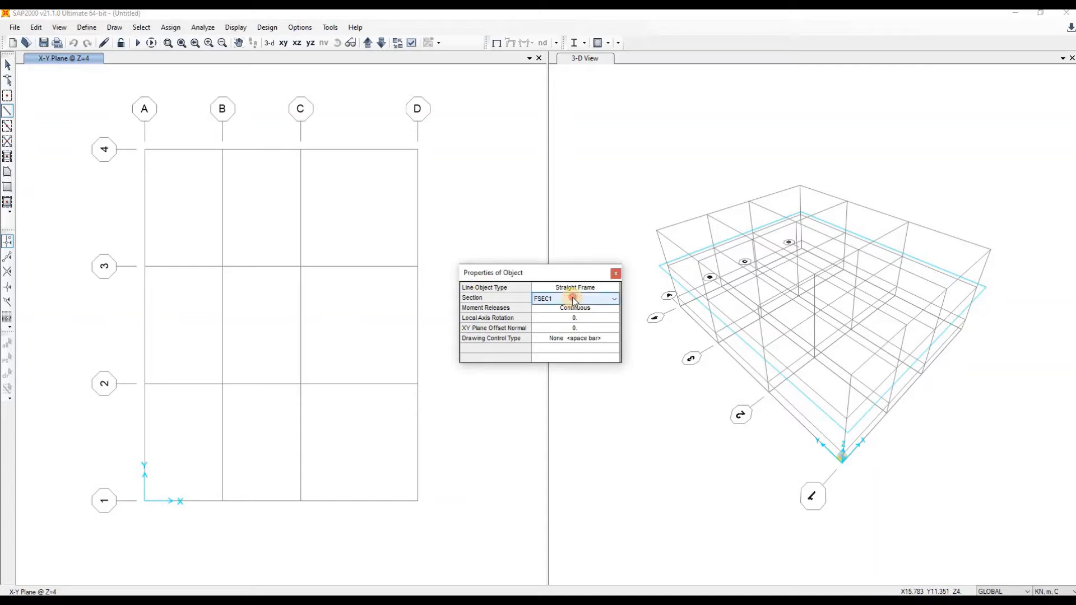
click(574, 299)
click(576, 309)
click(577, 289)
click(591, 288)
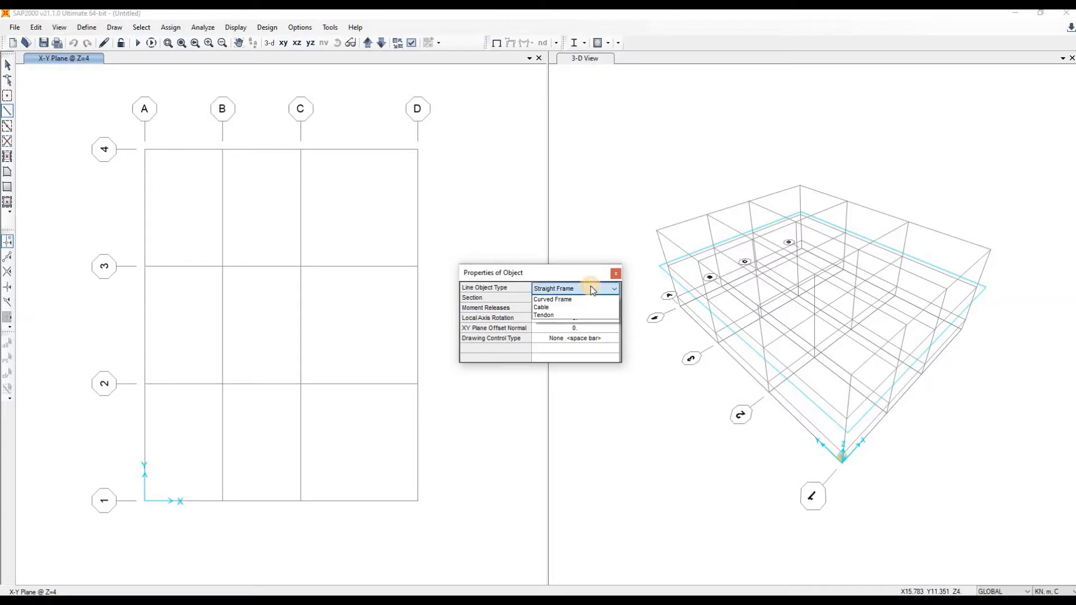
click(586, 299)
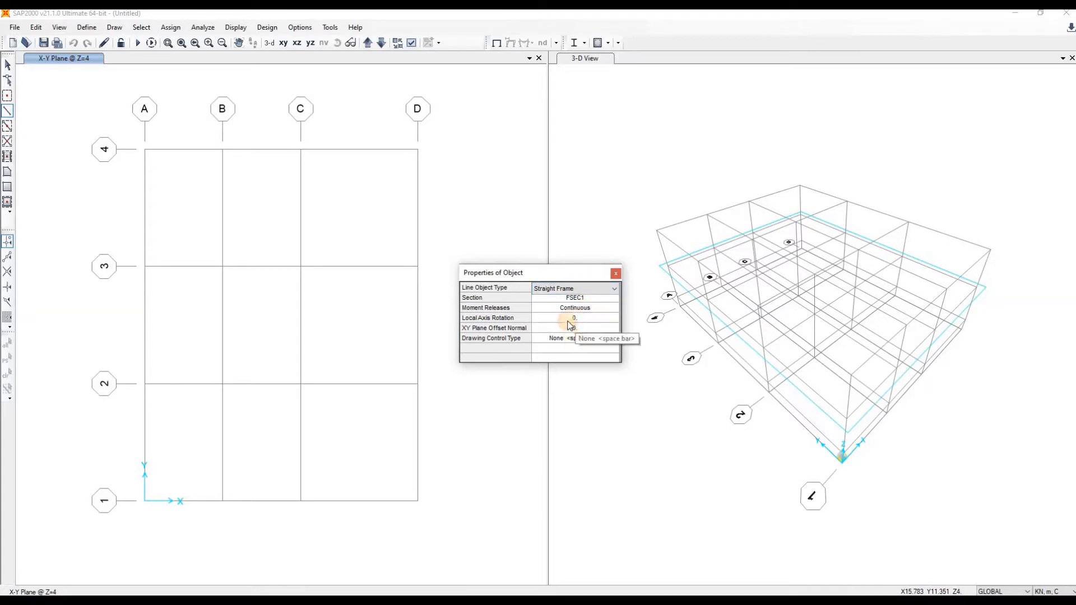
click(573, 339)
click(570, 339)
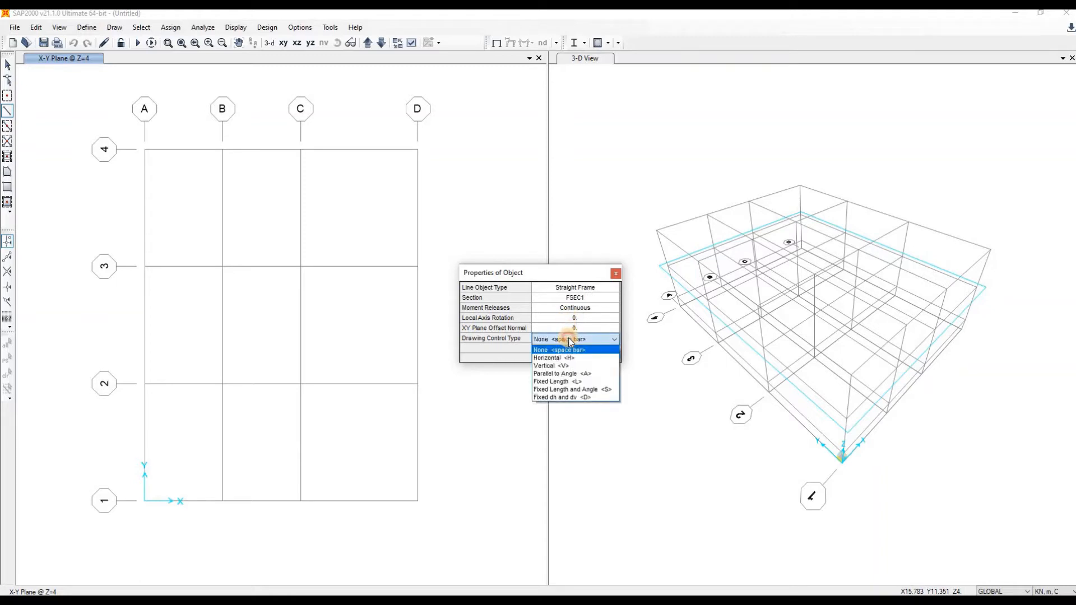
click(568, 339)
click(558, 322)
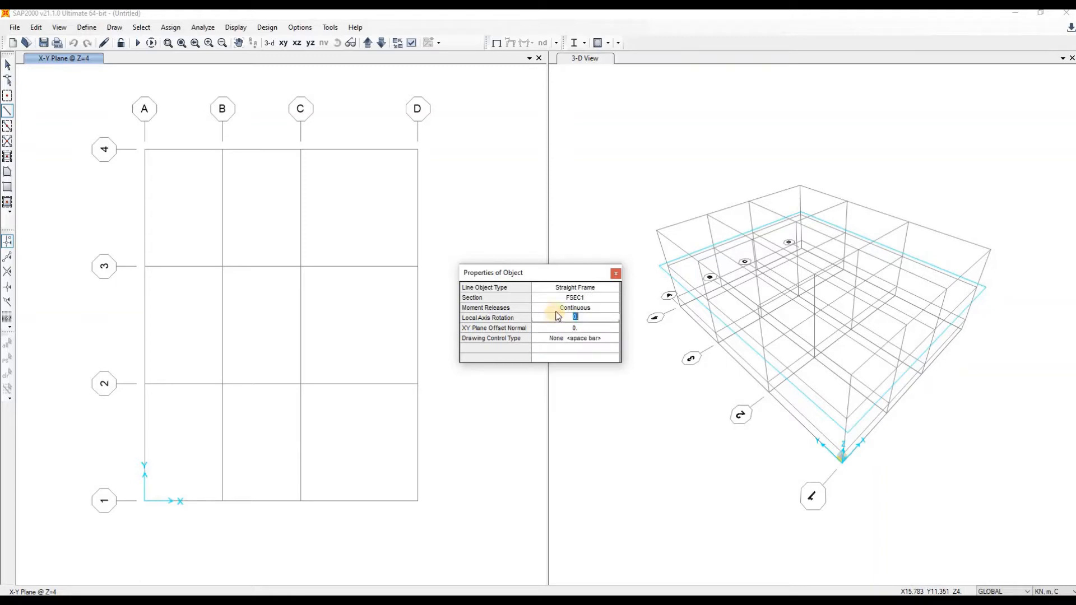
click(555, 299)
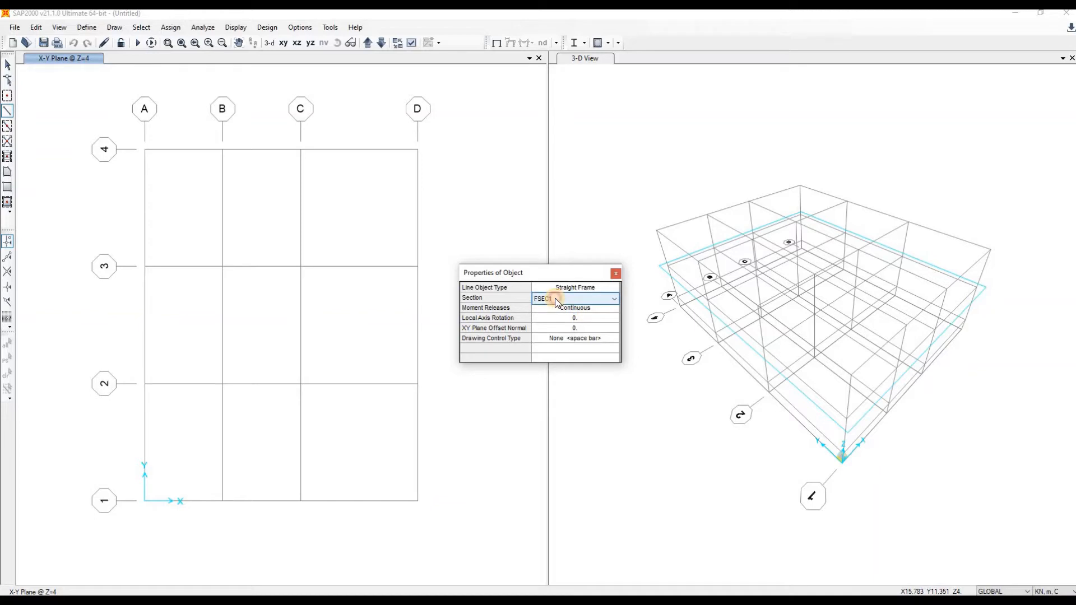
click(556, 300)
click(554, 298)
Draw three straight FSEC1 beams along grid line 4, from A through B and C to D, at Z = 4 m
click(143, 150)
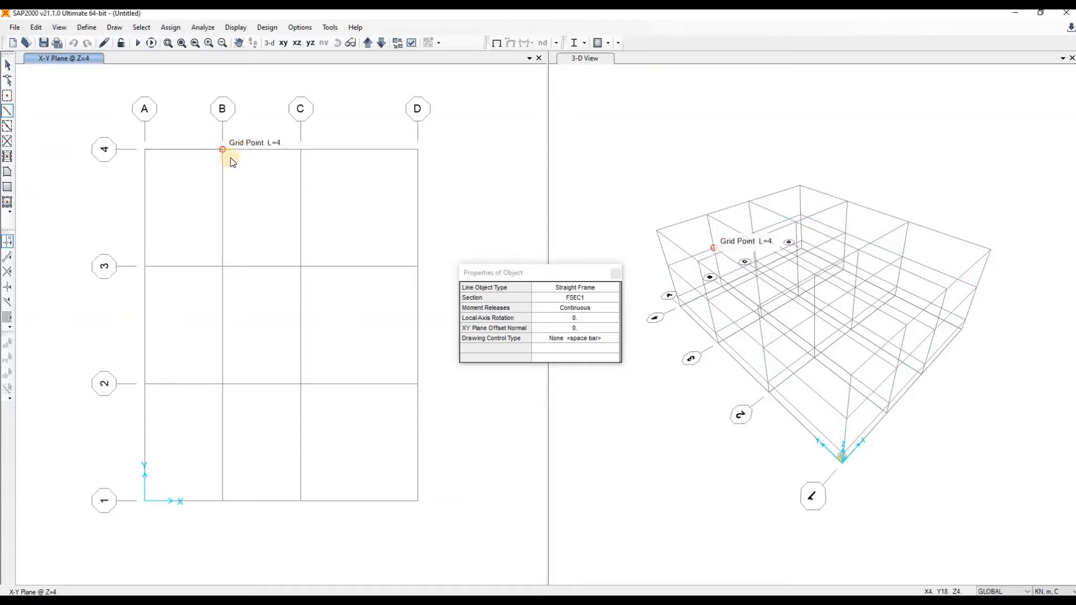
click(223, 149)
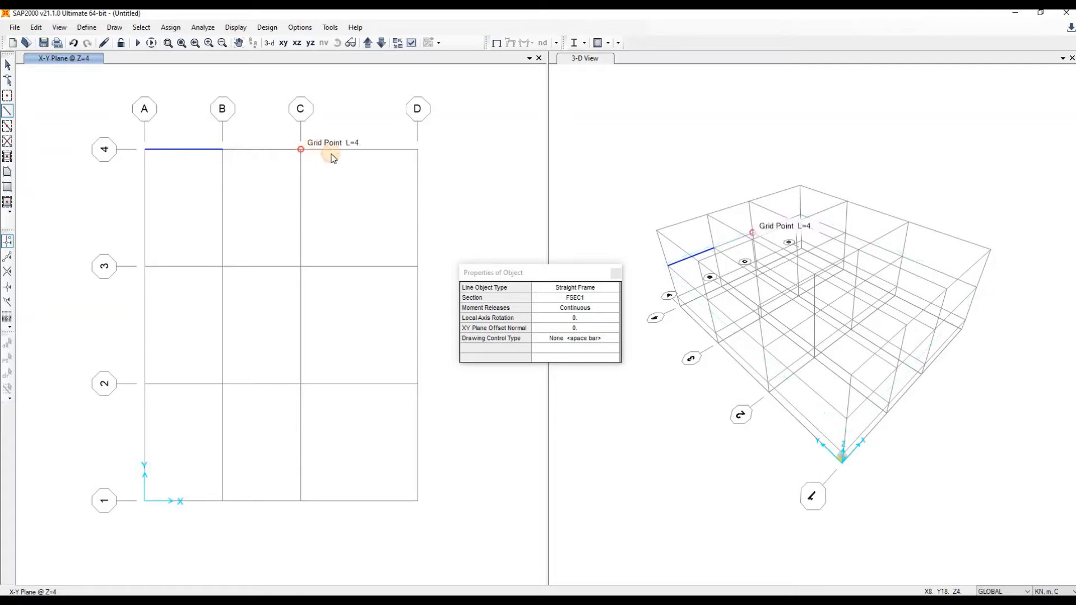
click(301, 149)
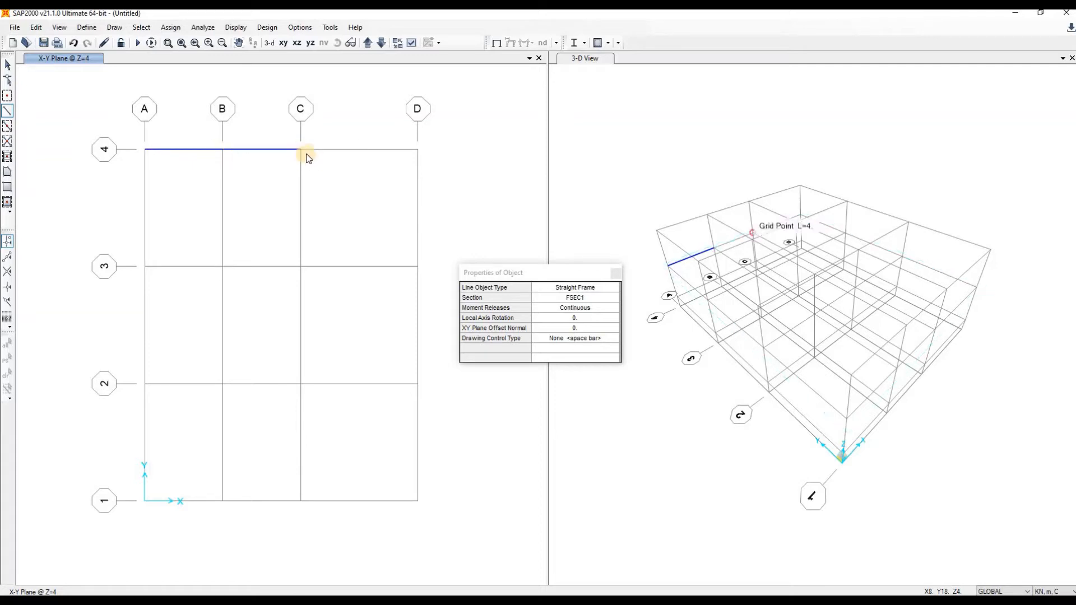
click(418, 149)
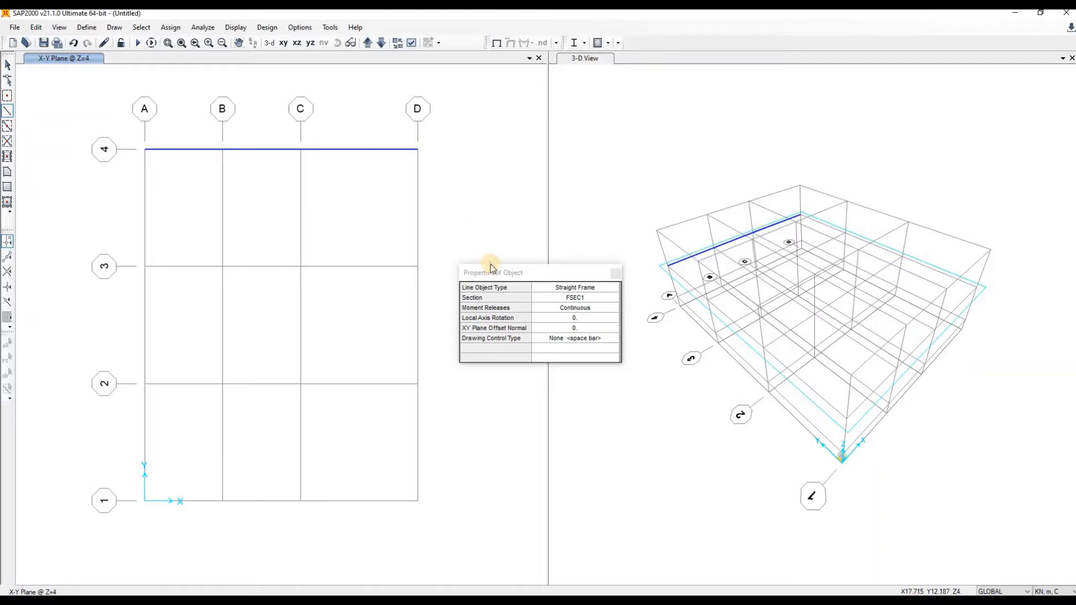
key(Escape)
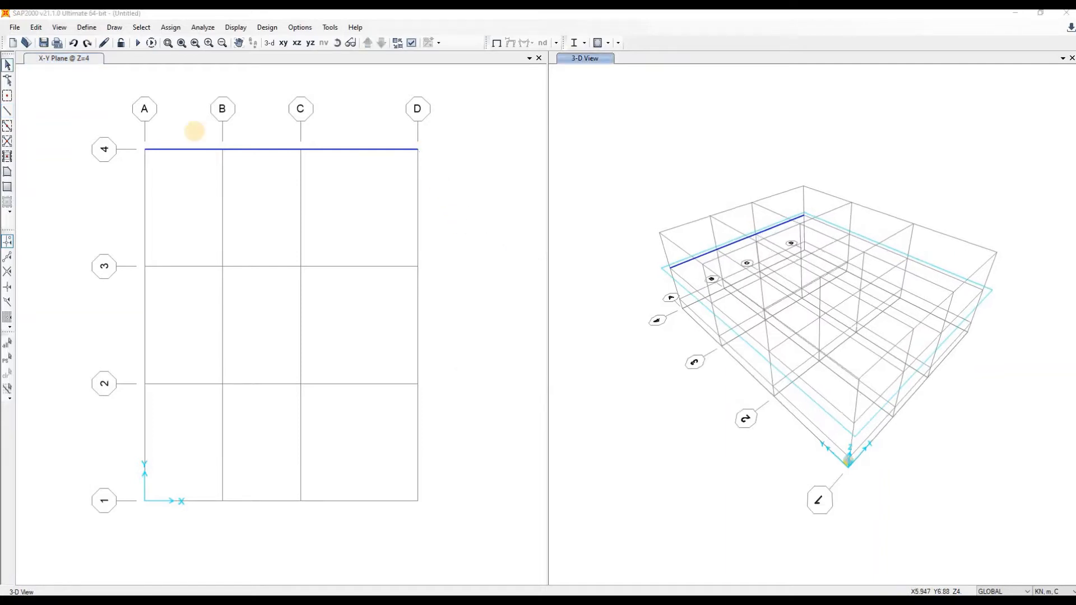
Select the three beams on grid line 4 and replicate them linearly with dy = -6 m and number 3
click(193, 150)
click(265, 151)
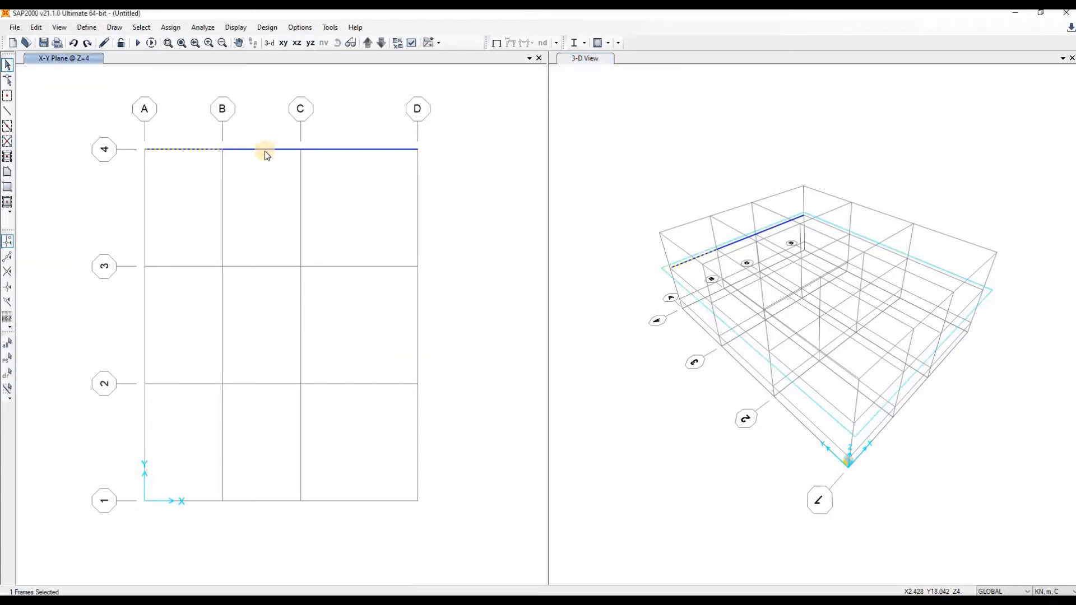
click(328, 150)
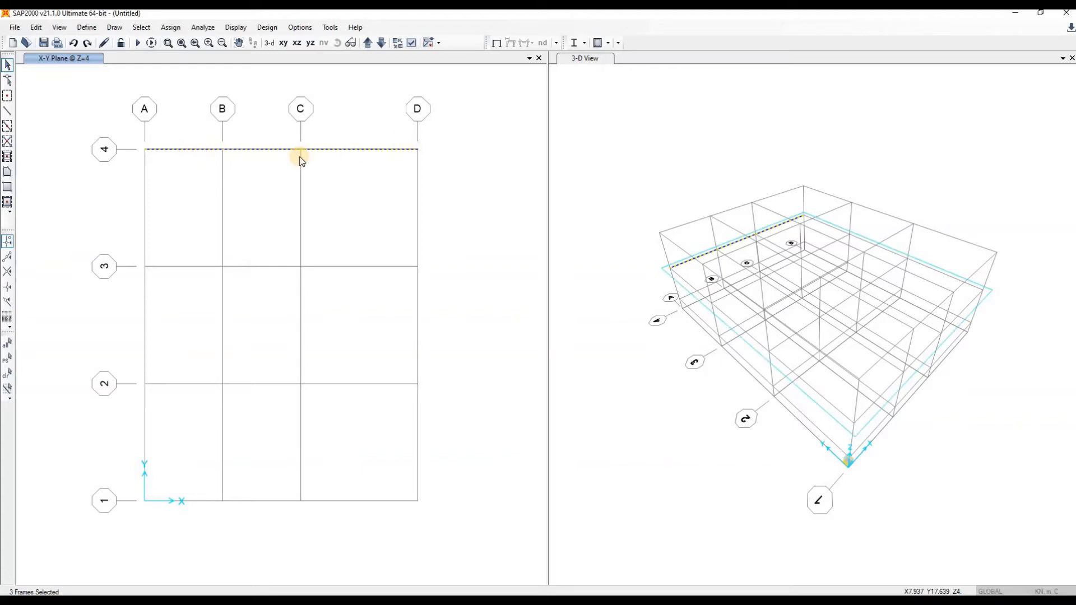
key(ctrl+r)
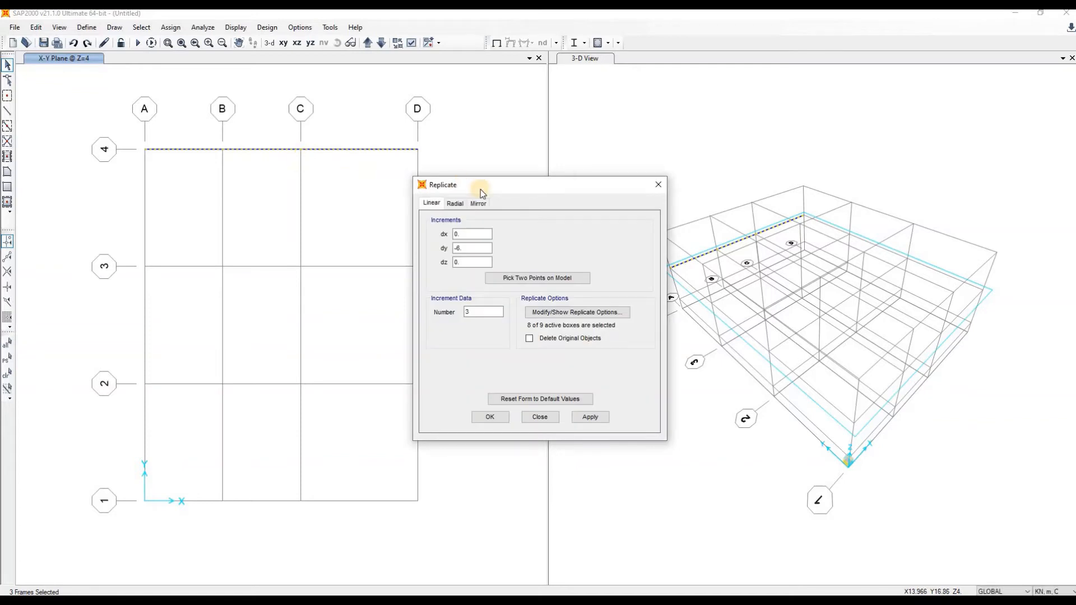
click(39, 27)
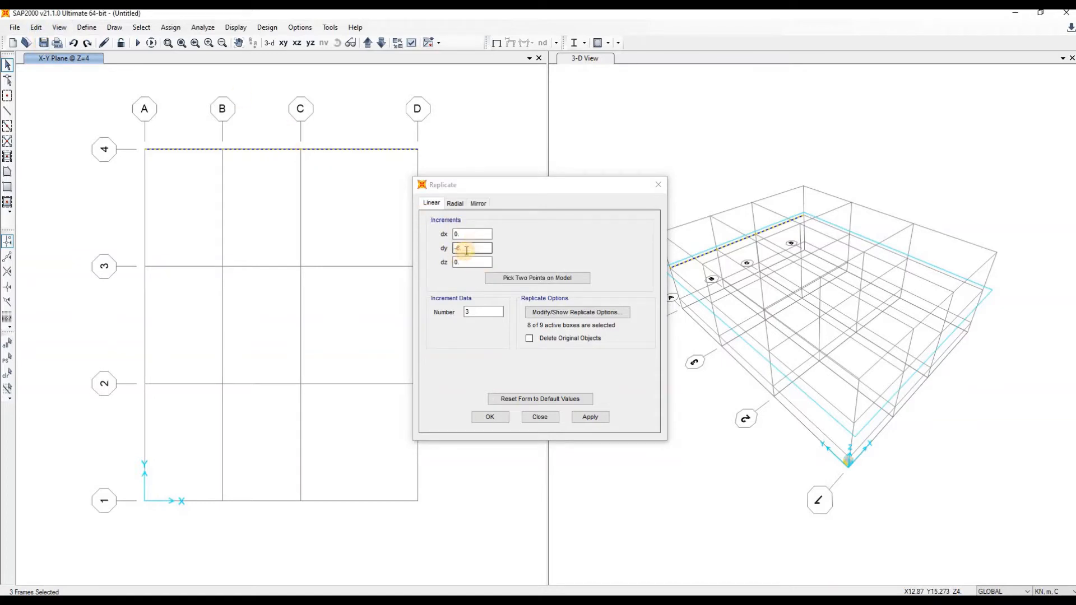
drag(464, 250, 415, 256)
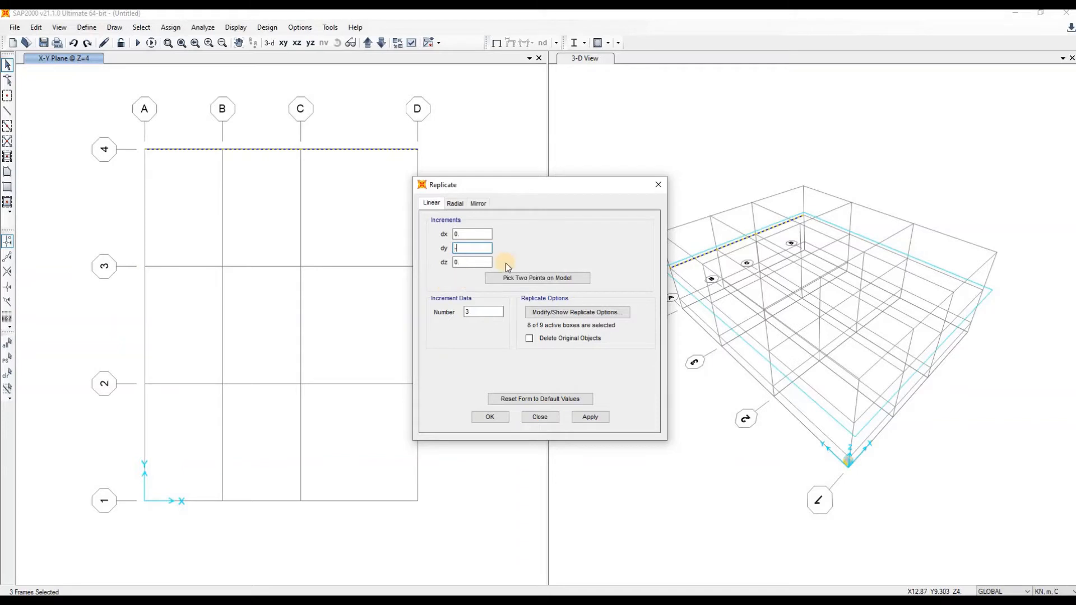
click(477, 312)
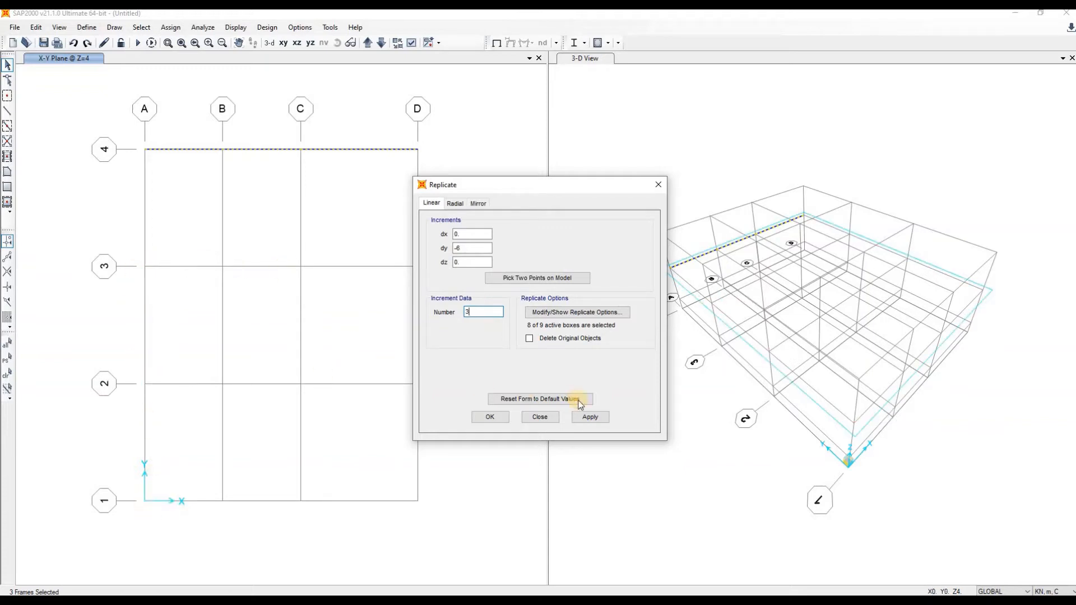
click(597, 420)
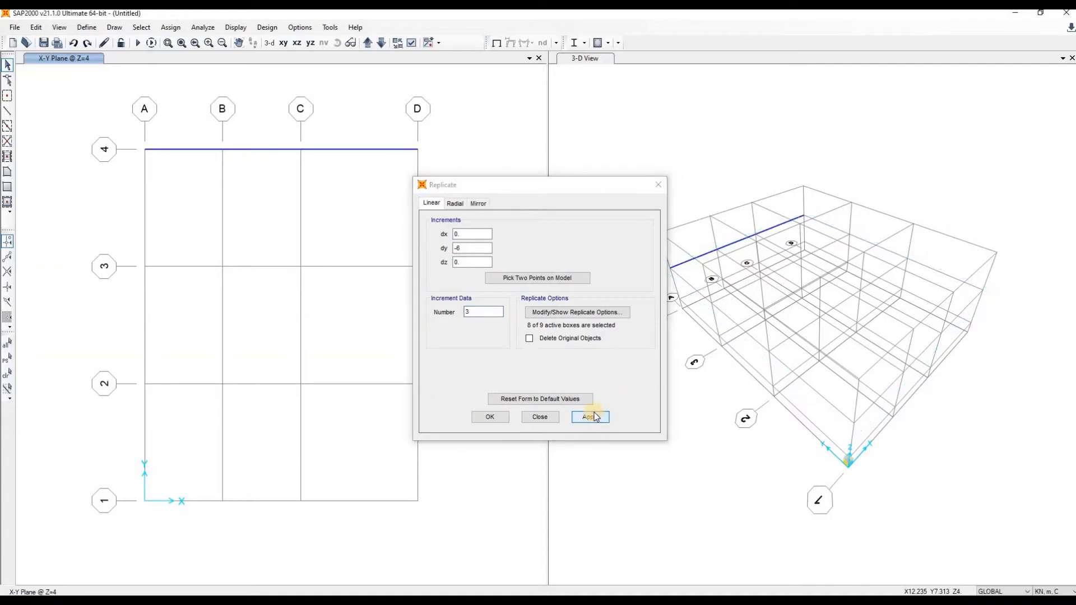
click(289, 220)
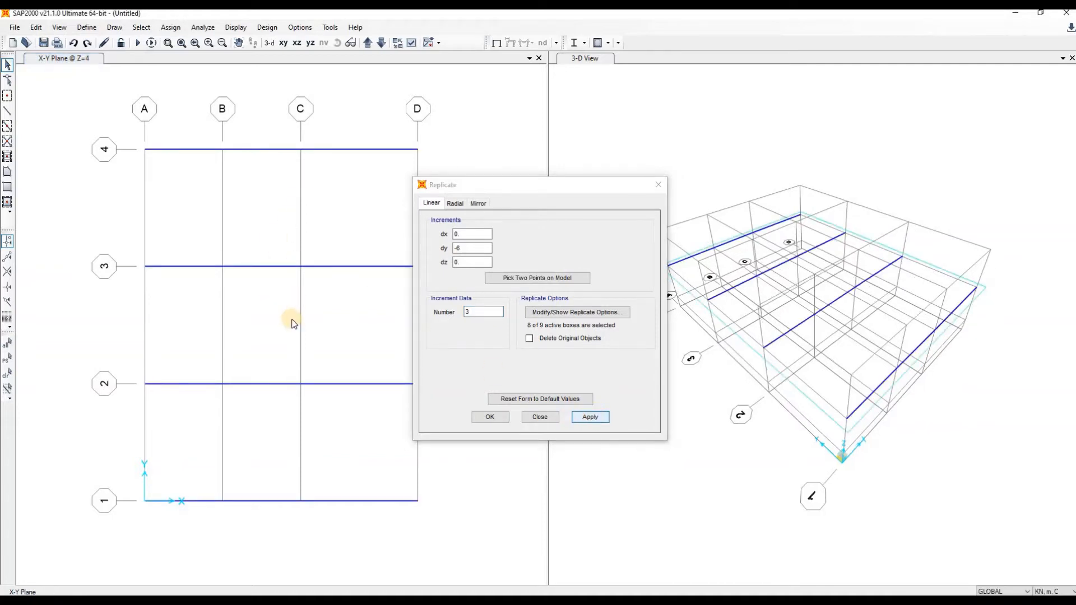
click(490, 417)
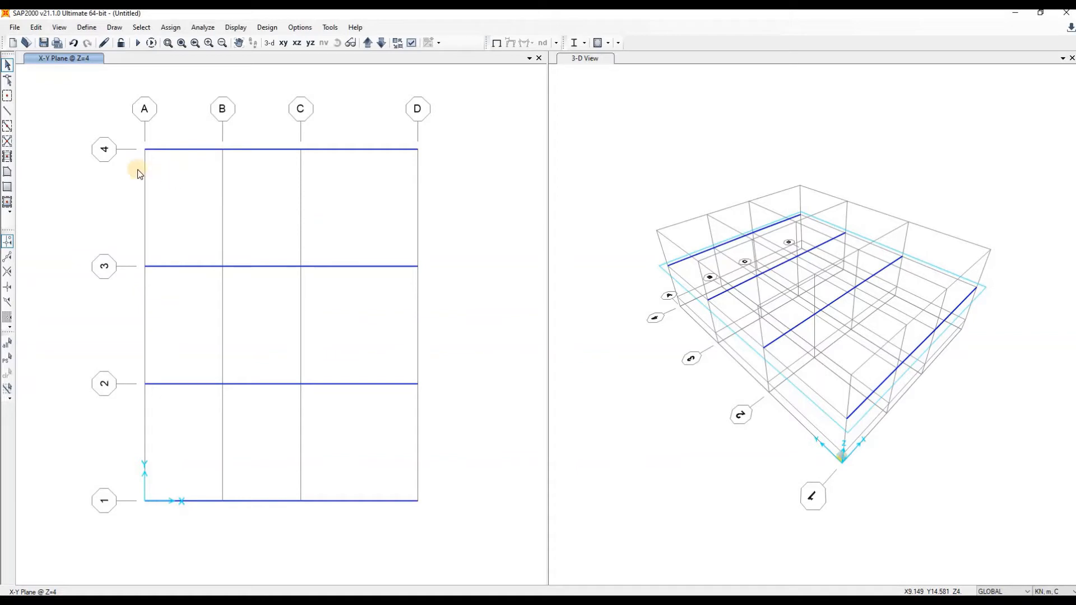
Draw three straight FSEC1 beams along grid line A, from 4 through 3 and 2 to 1, and end drawing
click(7, 110)
click(146, 150)
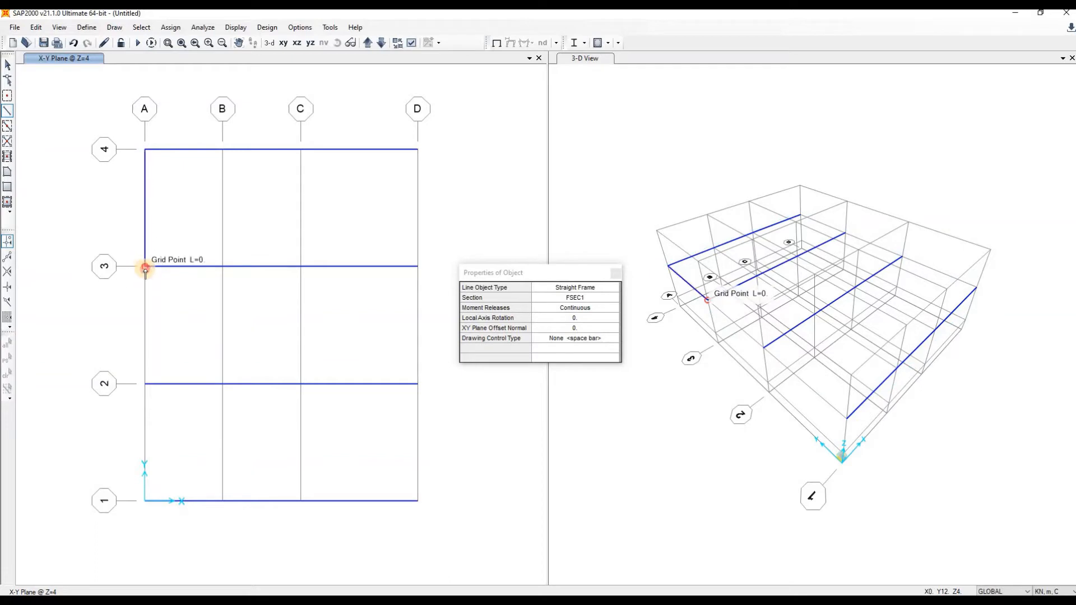
click(144, 266)
click(144, 384)
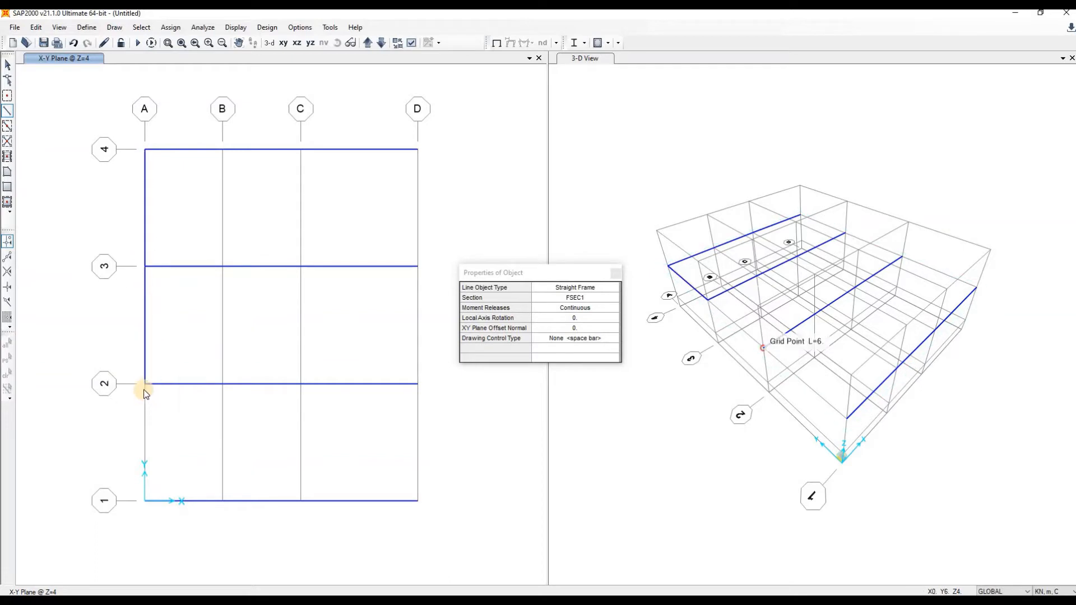
click(145, 500)
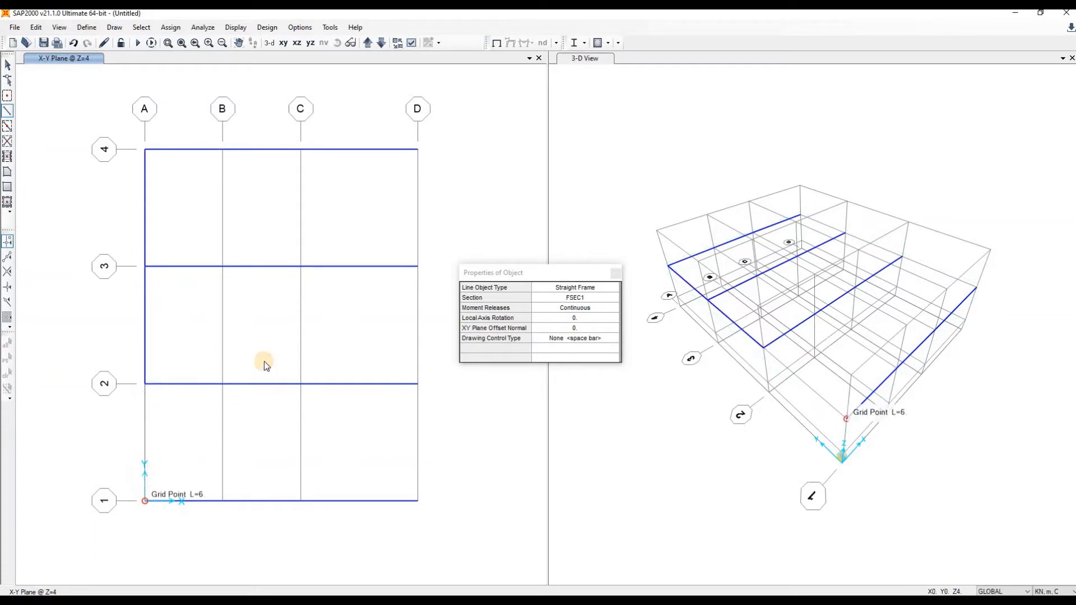
click(616, 273)
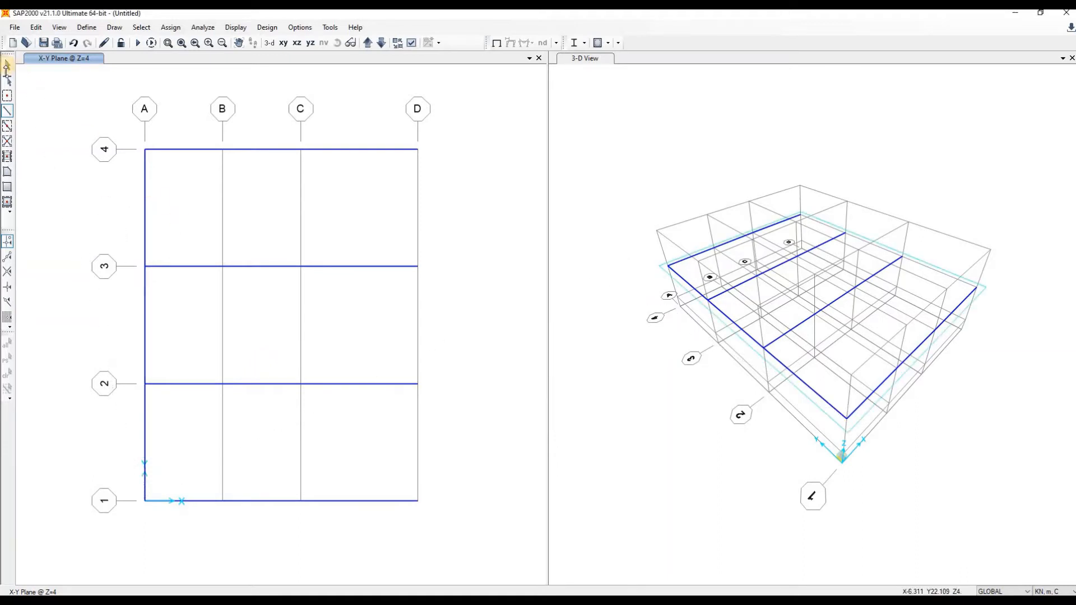
click(8, 66)
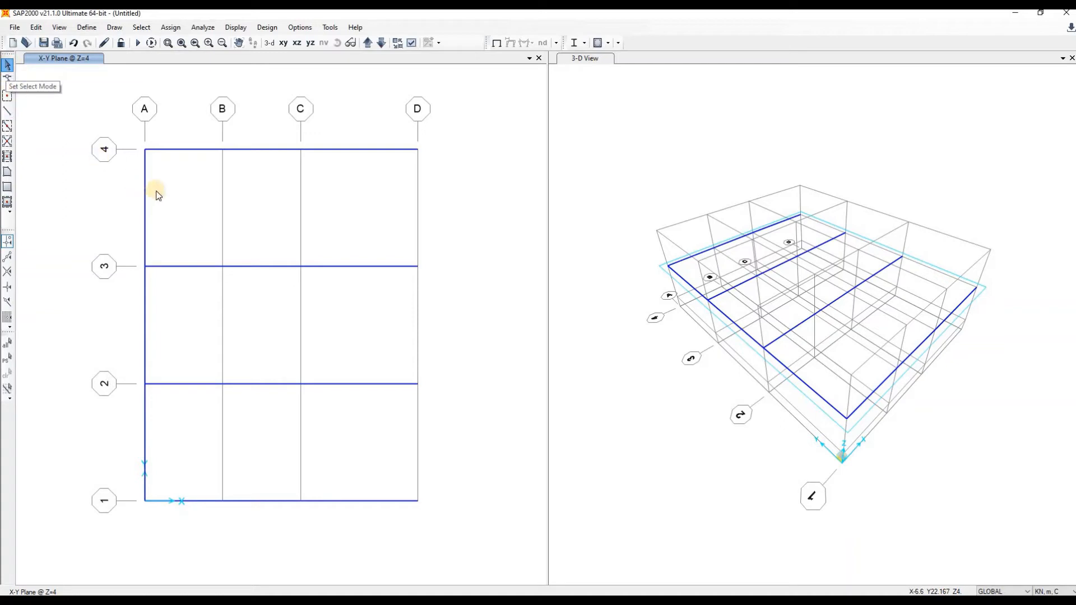
Select the three beams on grid line A and replicate them linearly with dx = 4 m, dy = 0 and number 2
click(147, 329)
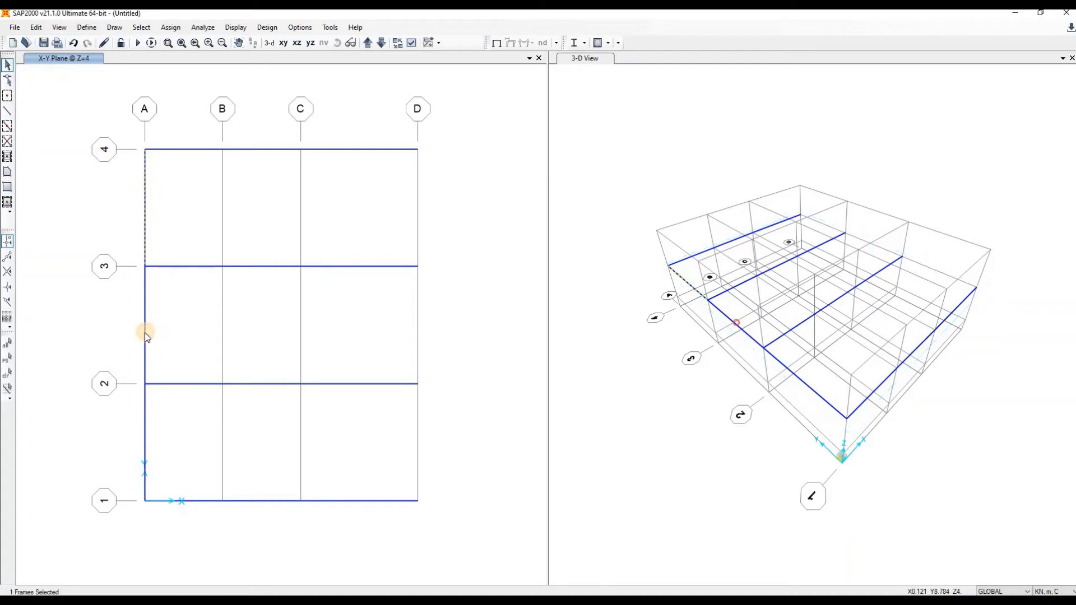
click(151, 439)
key(ctrl+r)
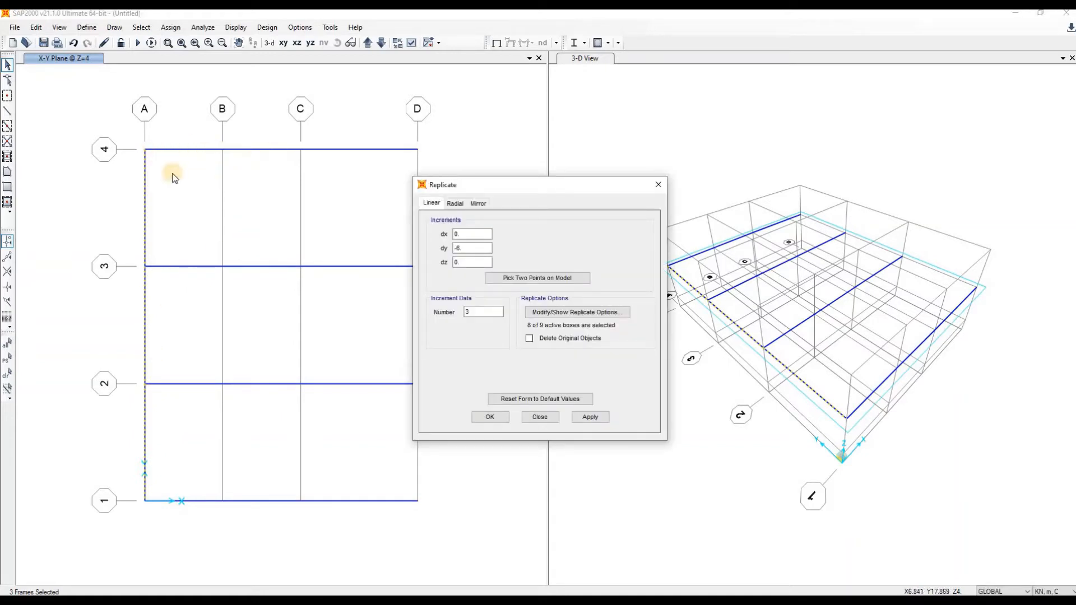
click(475, 234)
key(BackSpace)
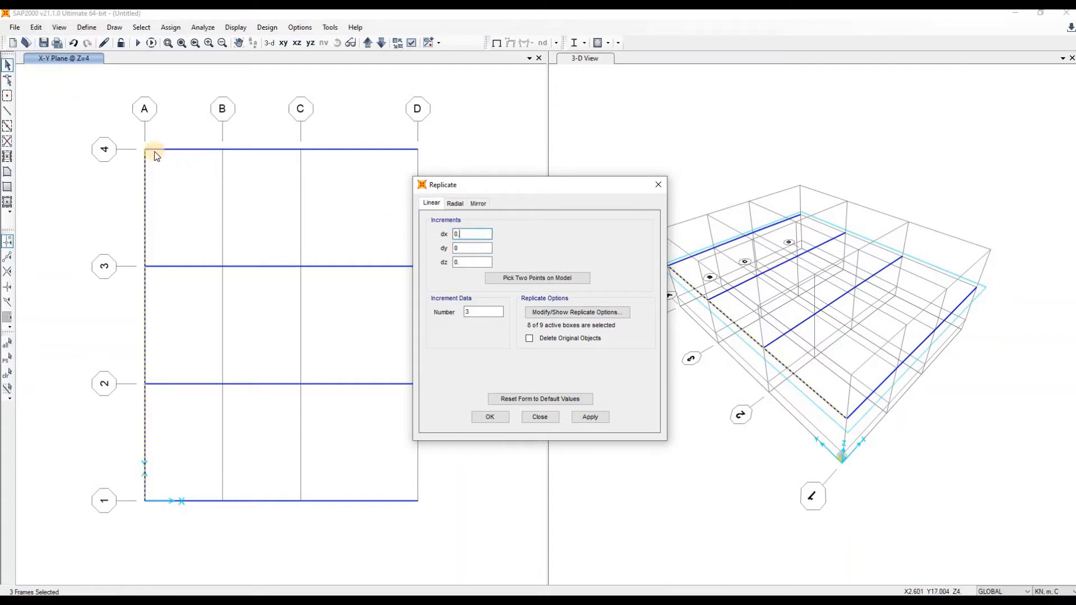
click(483, 233)
drag(480, 312, 463, 317)
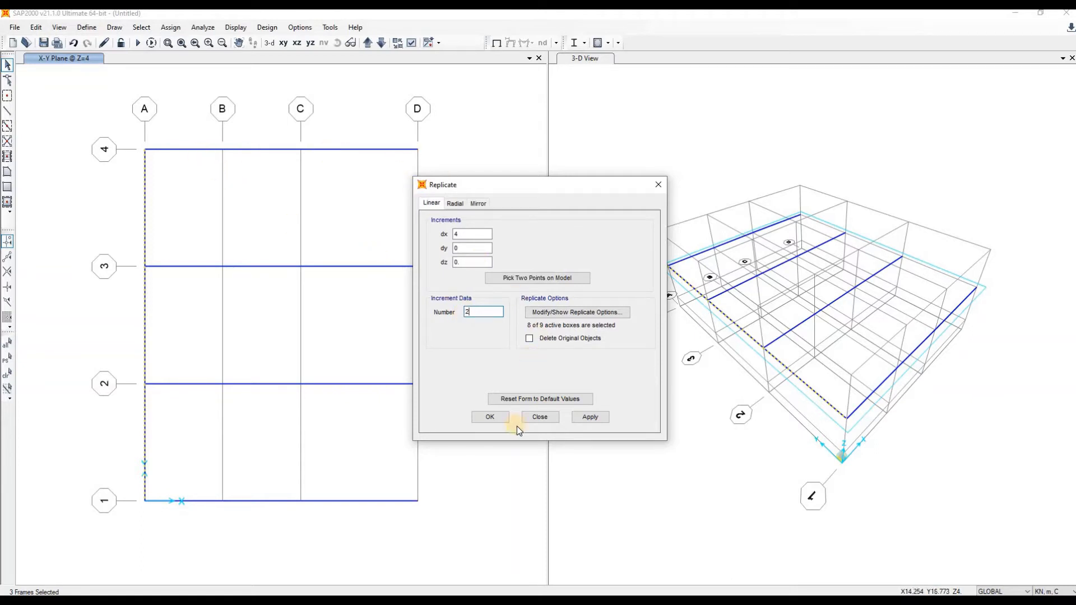
click(588, 418)
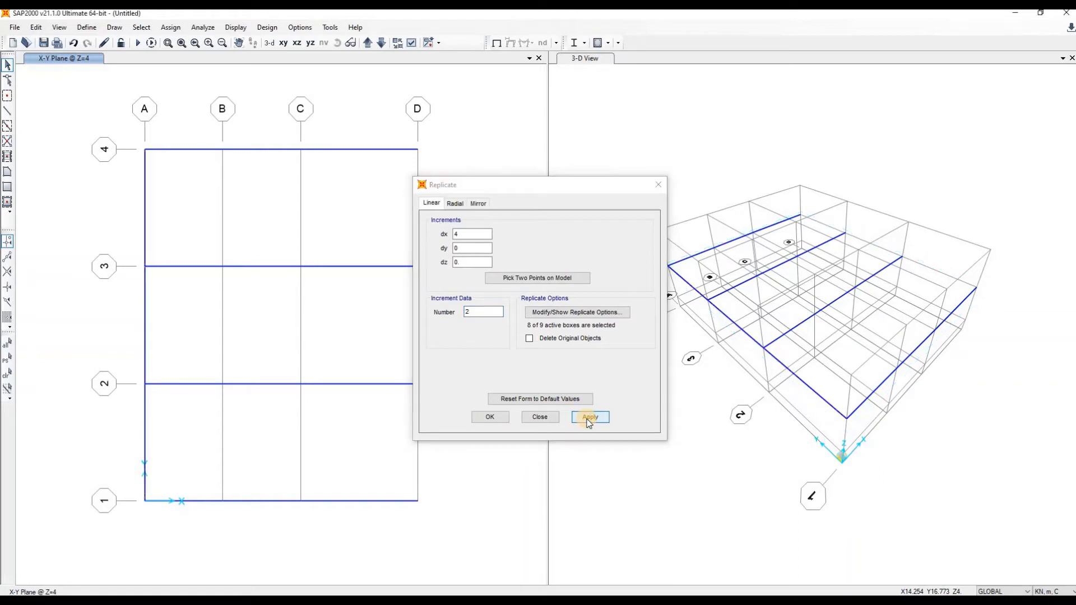
click(490, 418)
Select the three beams on grid line C and replicate them linearly with dx = 6 m and number 1
click(300, 180)
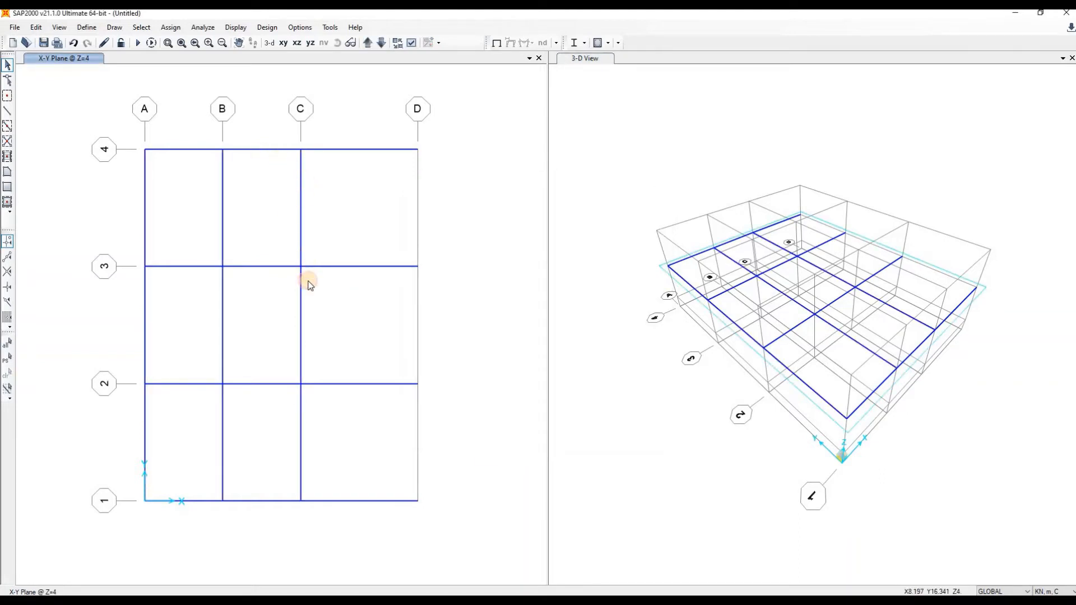
click(300, 314)
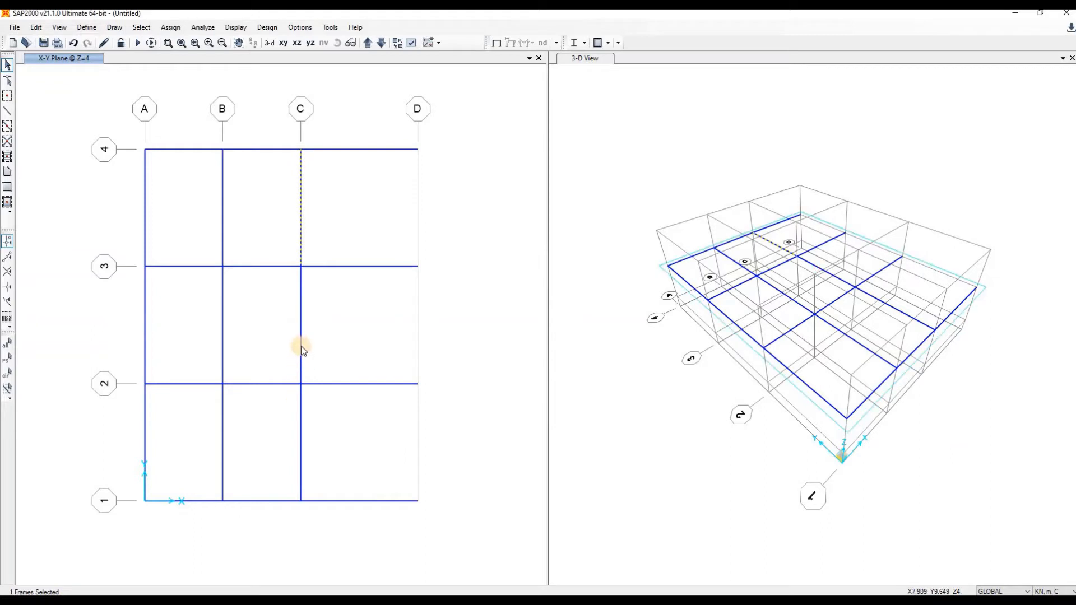
click(303, 409)
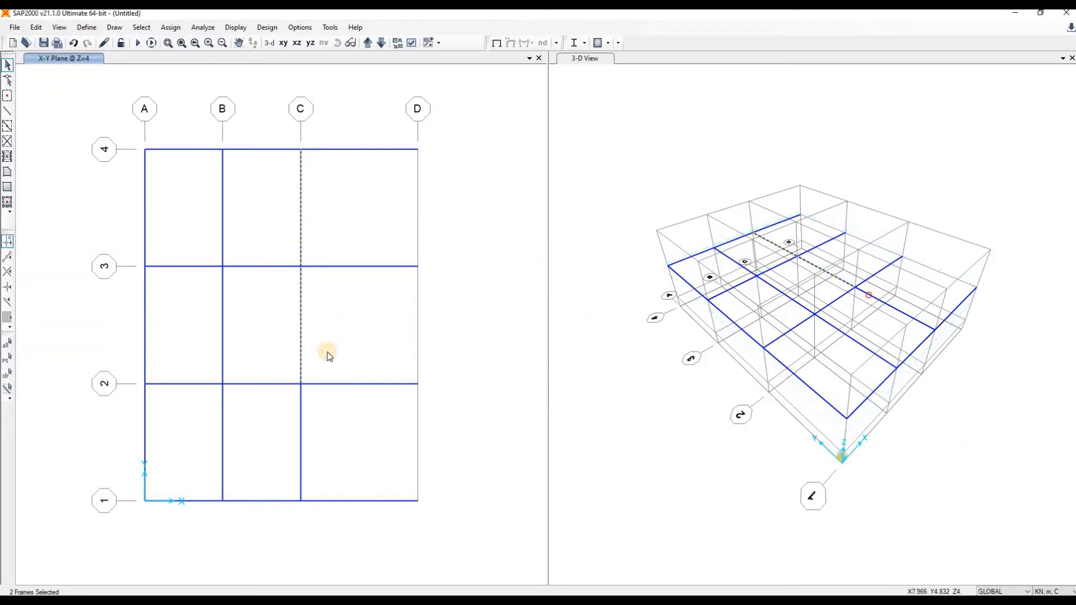
key(ctrl+r)
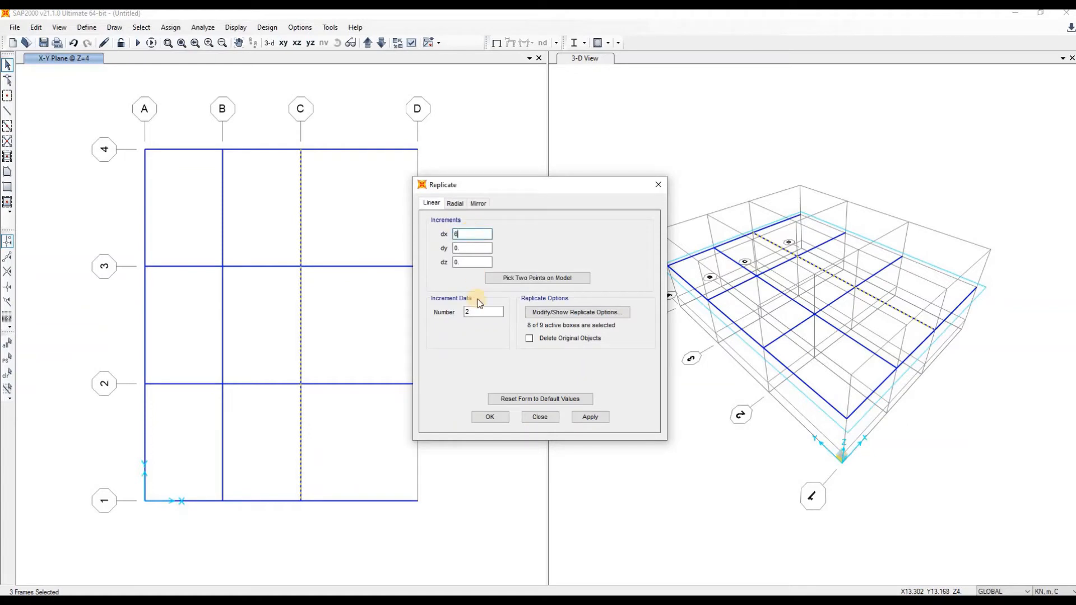
click(481, 310)
text(21)
click(588, 419)
click(496, 421)
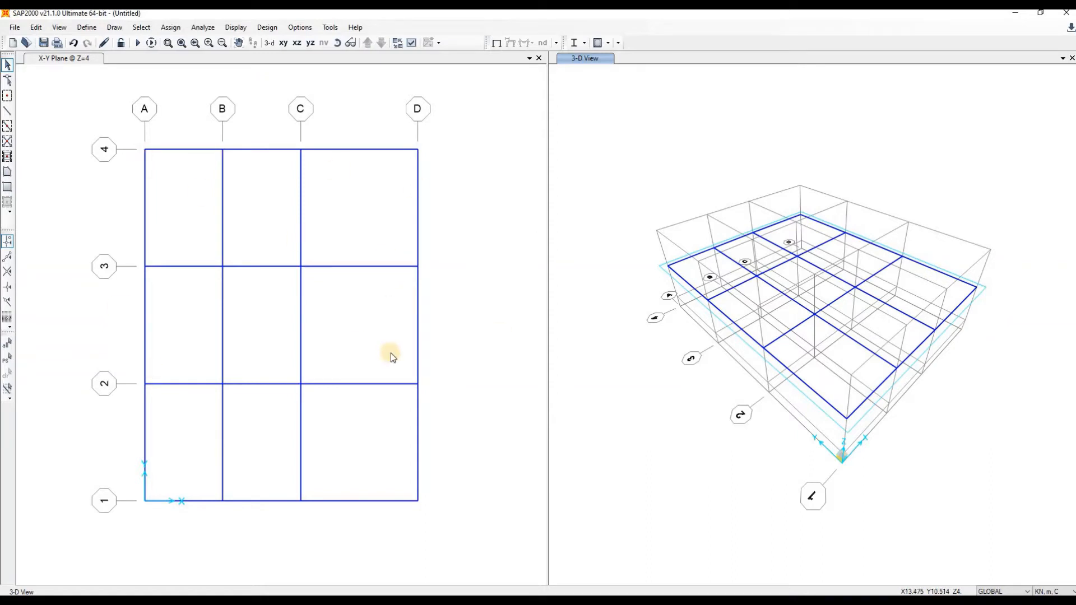
Select the whole floor at Z = 4 m and replicate it linearly with dx = 0, dz = 3 m and number 1
drag(457, 539, 87, 106)
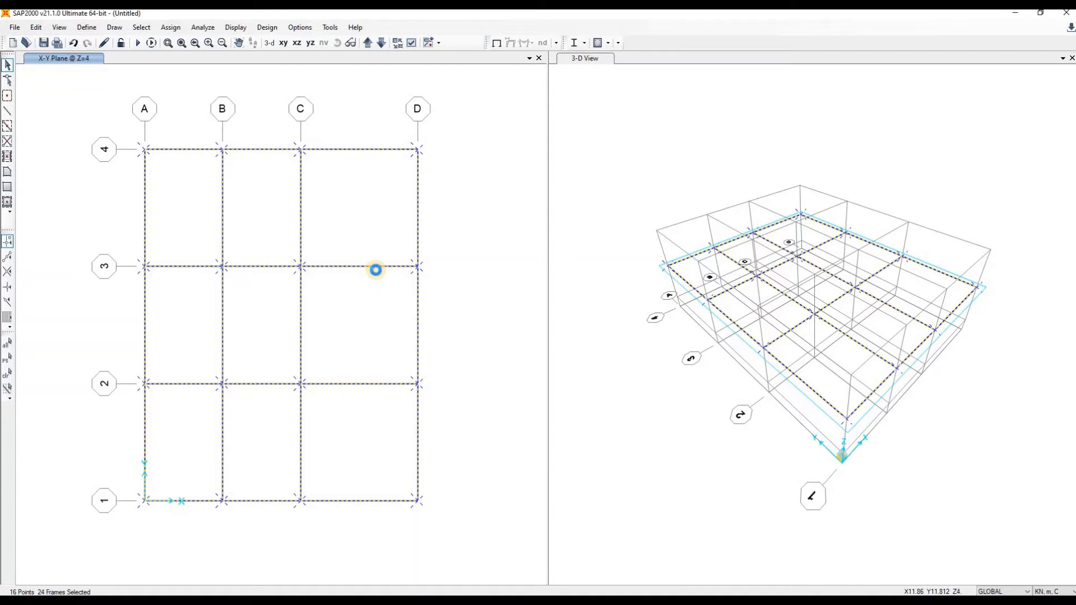
key(ctrl+r)
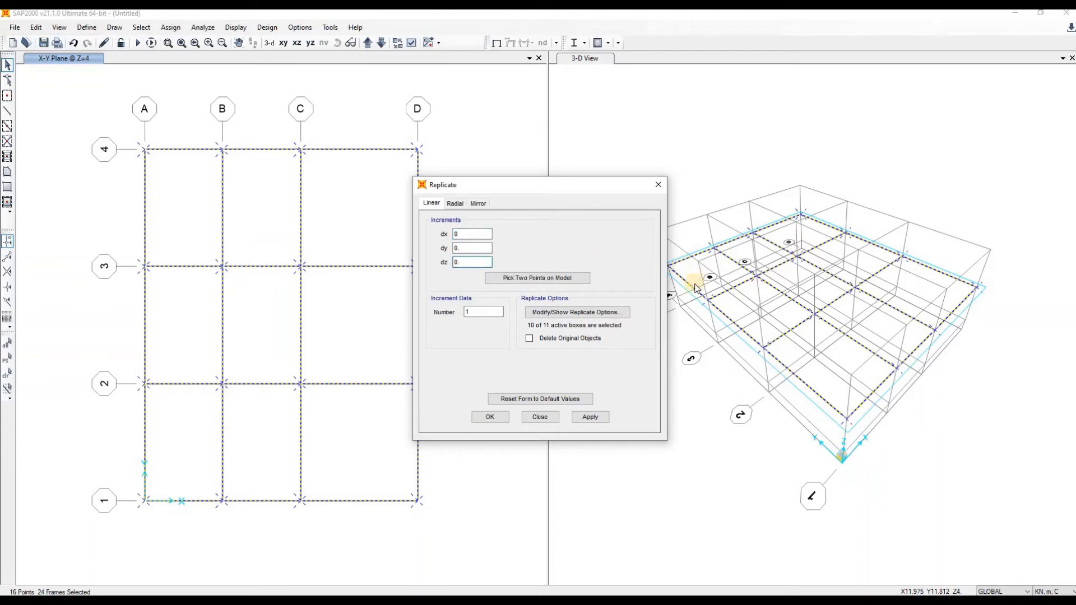
double_click(460, 267)
click(451, 263)
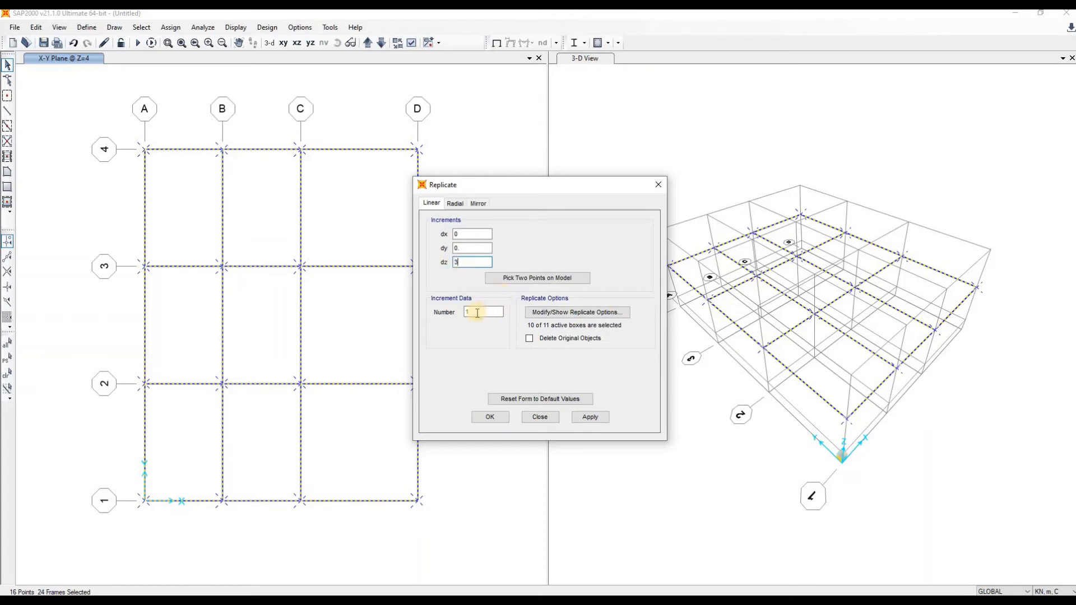
click(589, 418)
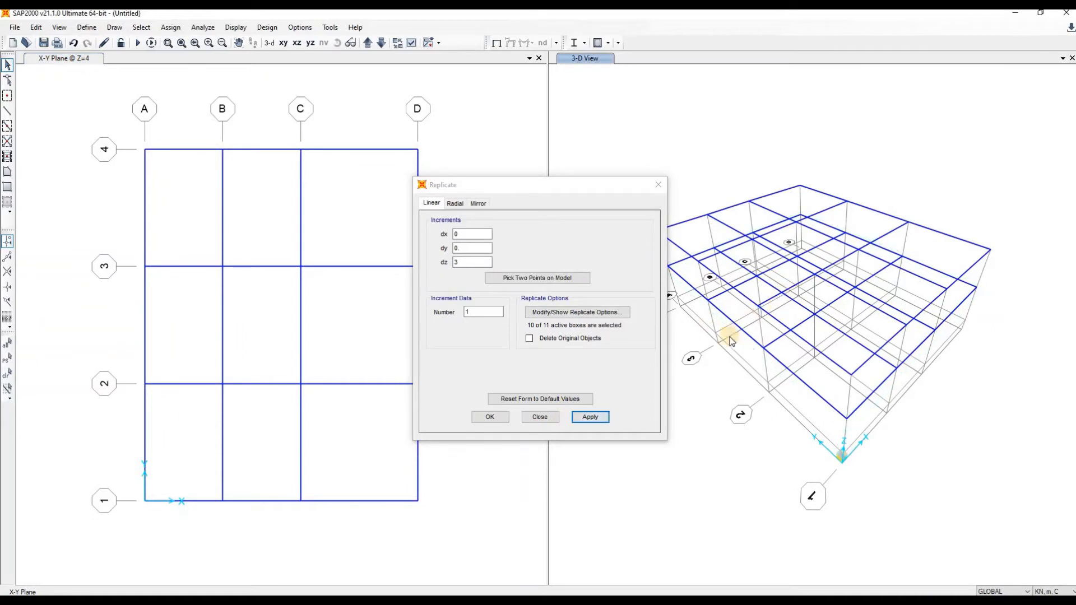
click(490, 417)
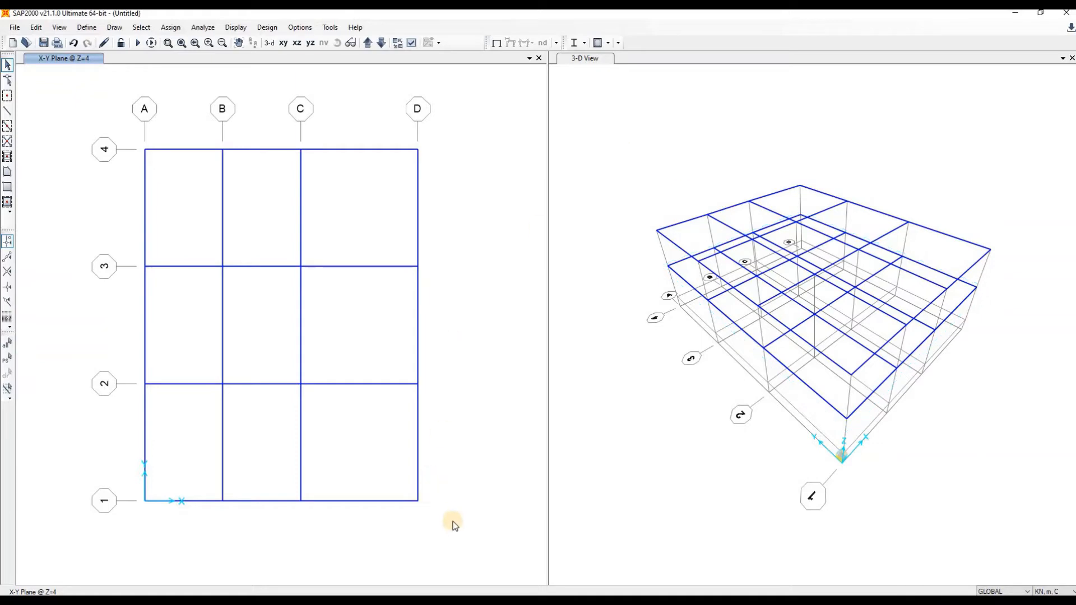
Select all beams and joints on both floors and assign them to the beams group
drag(452, 522, 73, 112)
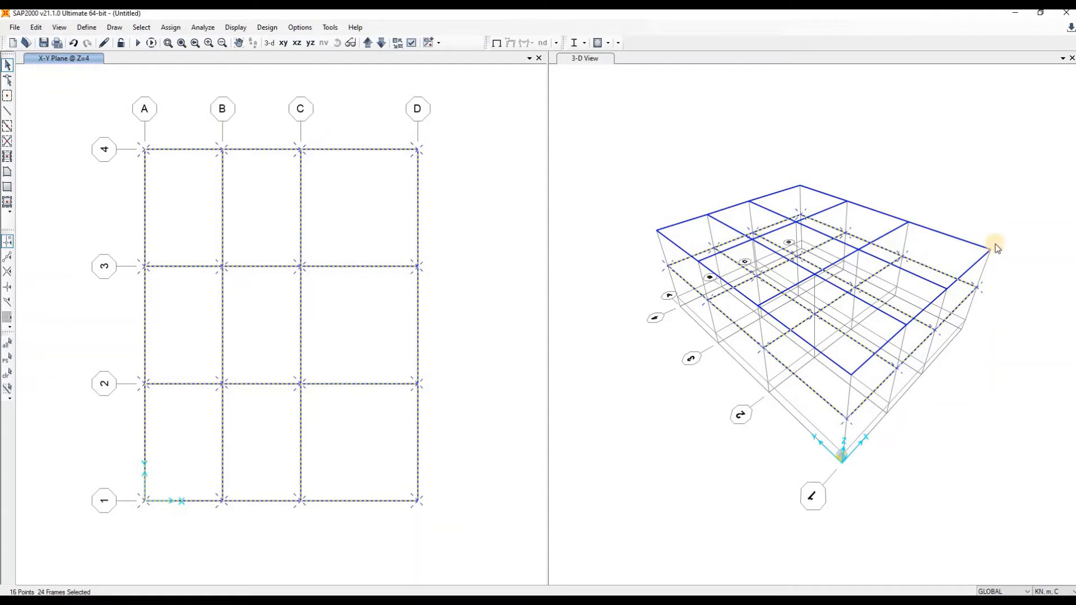
drag(1017, 272, 593, 171)
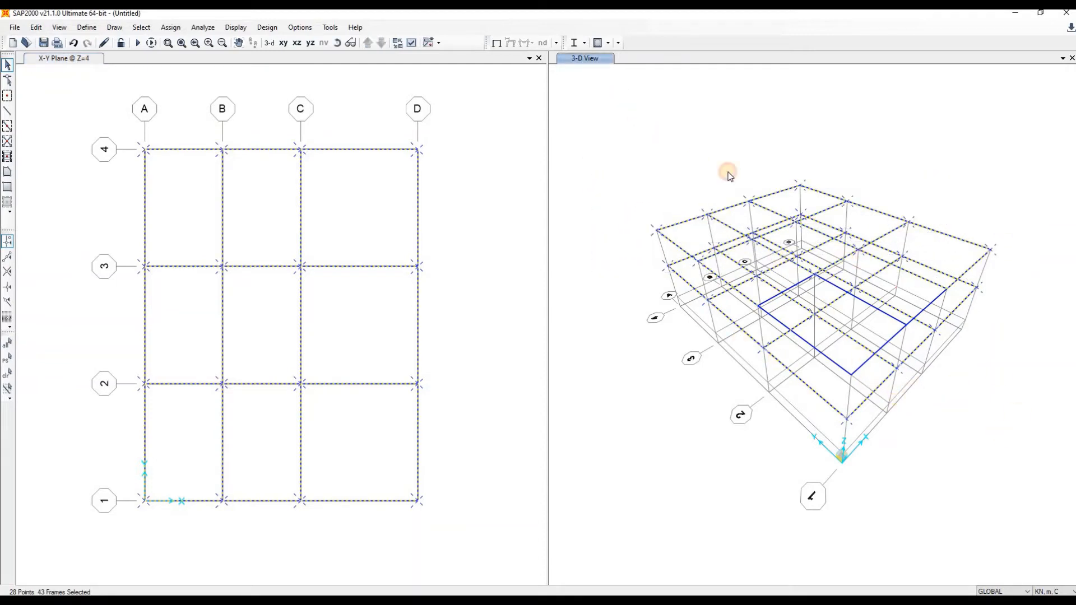
drag(1011, 432, 627, 108)
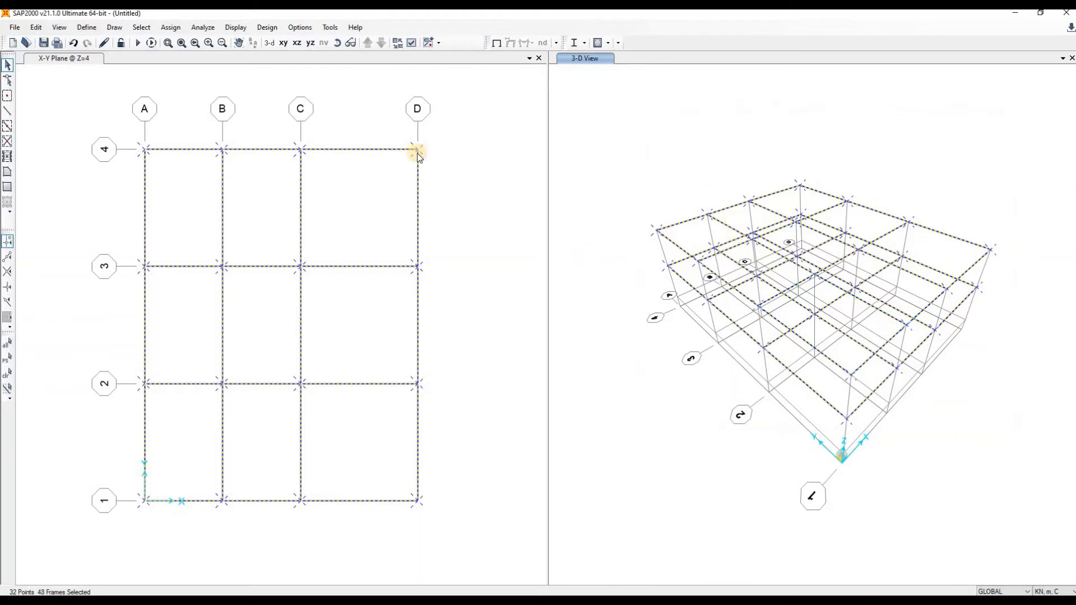
click(171, 27)
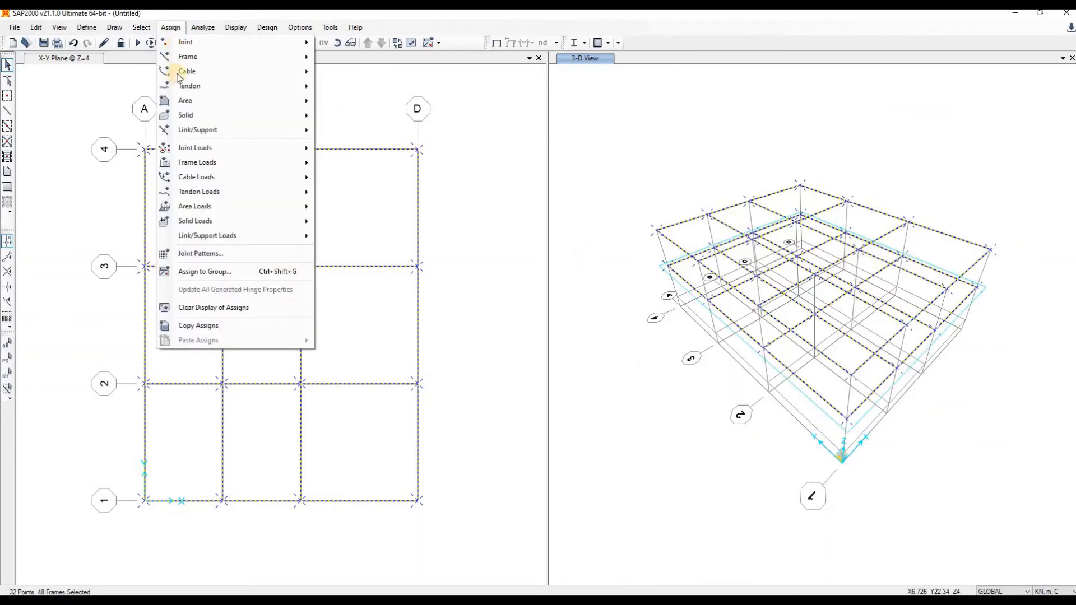
click(294, 271)
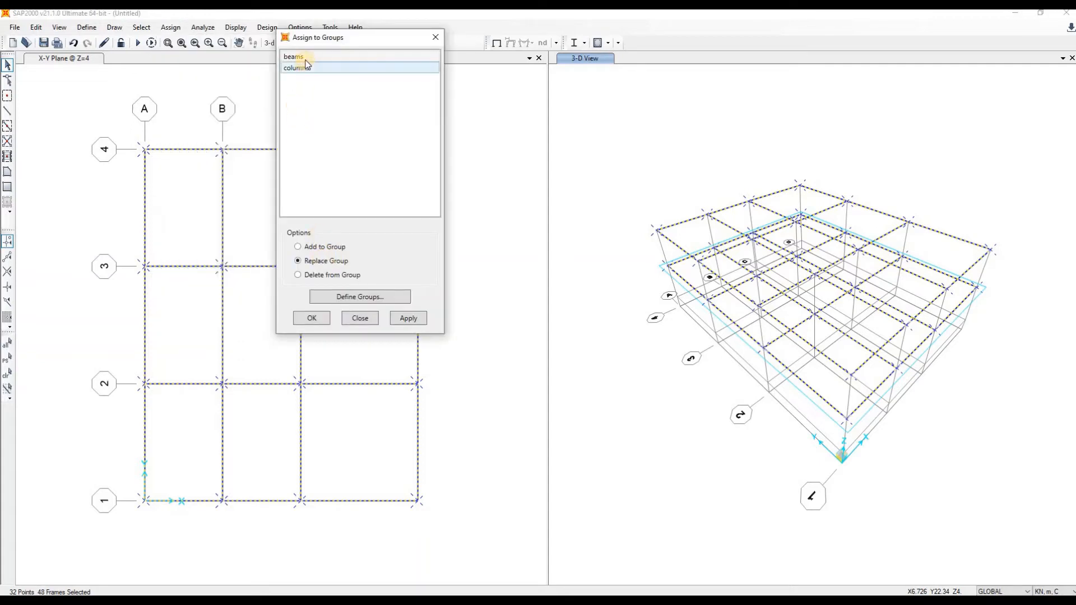
click(317, 318)
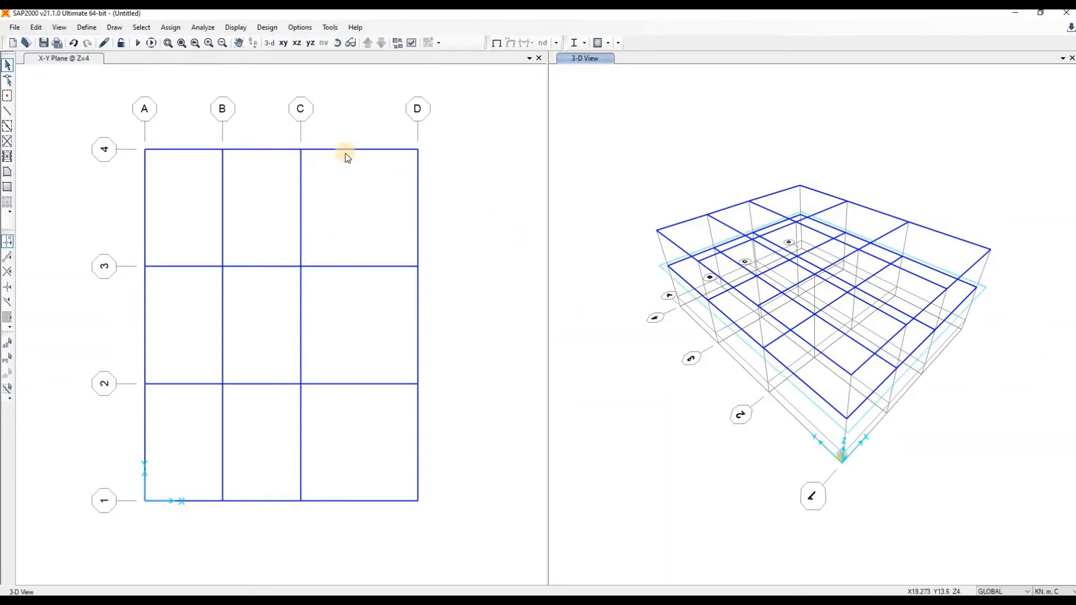
click(341, 150)
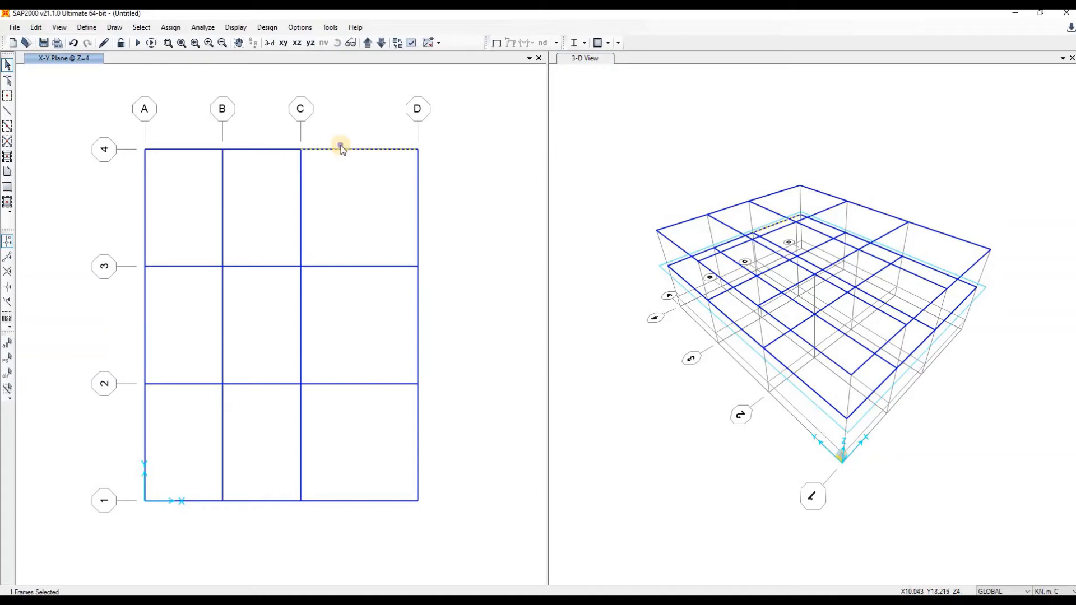
double_click(341, 151)
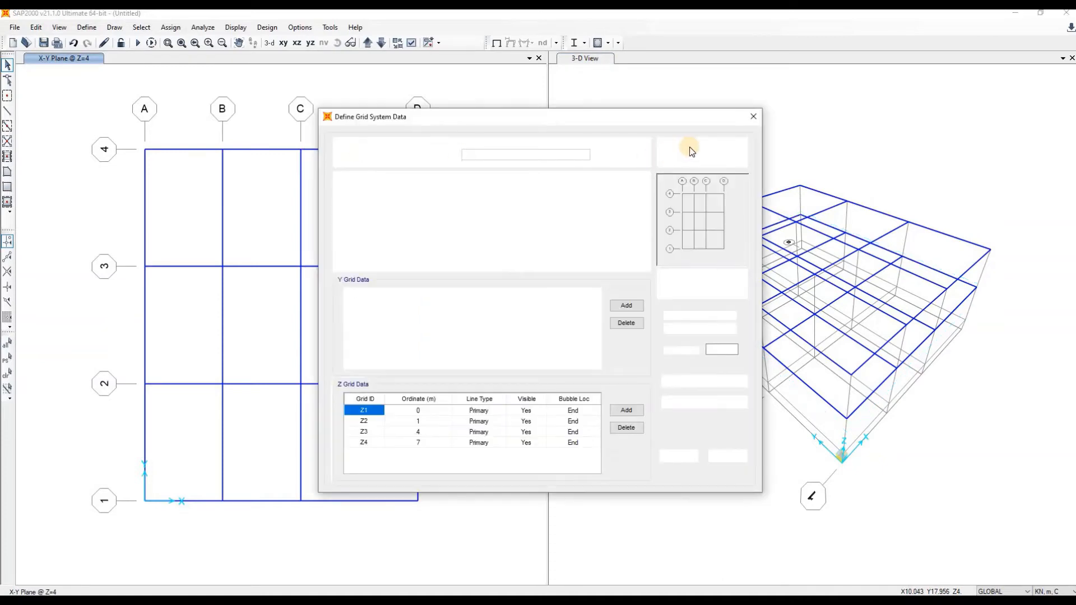
click(750, 119)
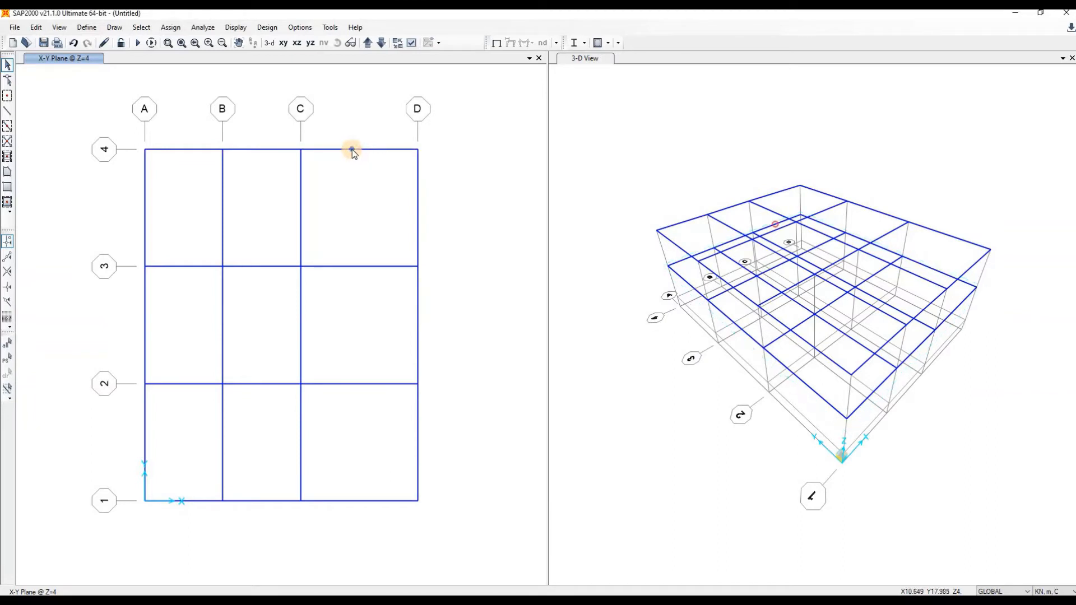
Examine the location, assignments, loads and design information of the beam between C and D on grid line 4
click(352, 149)
right_click(373, 159)
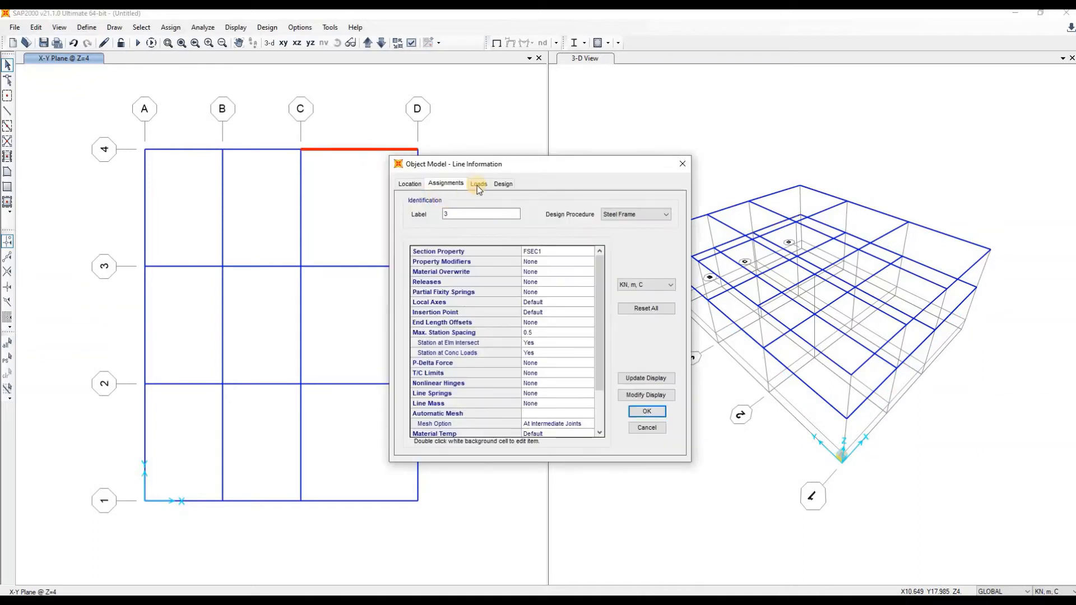
click(506, 184)
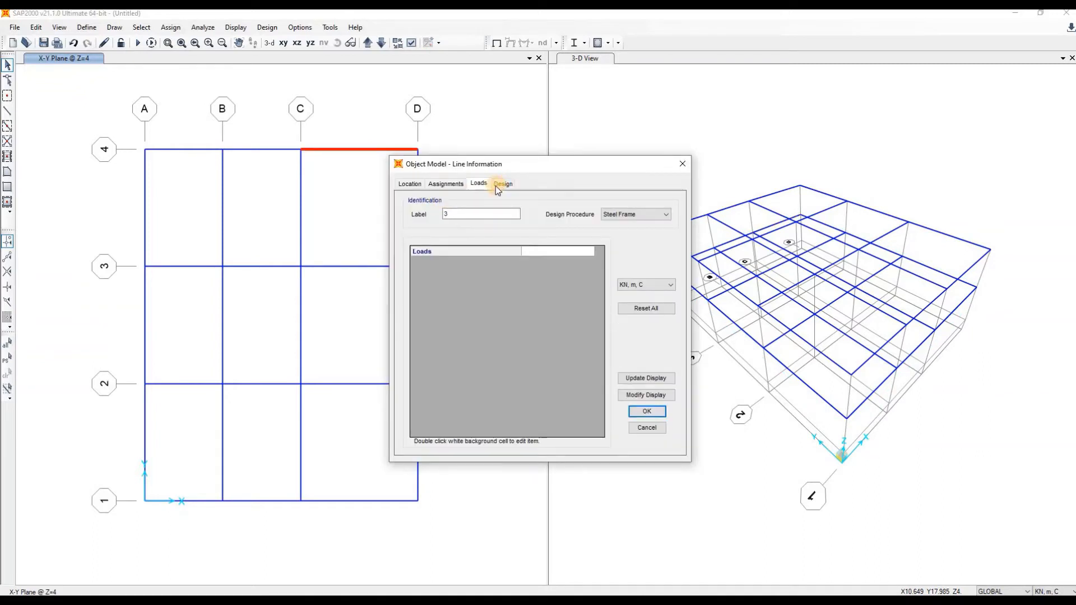
click(409, 184)
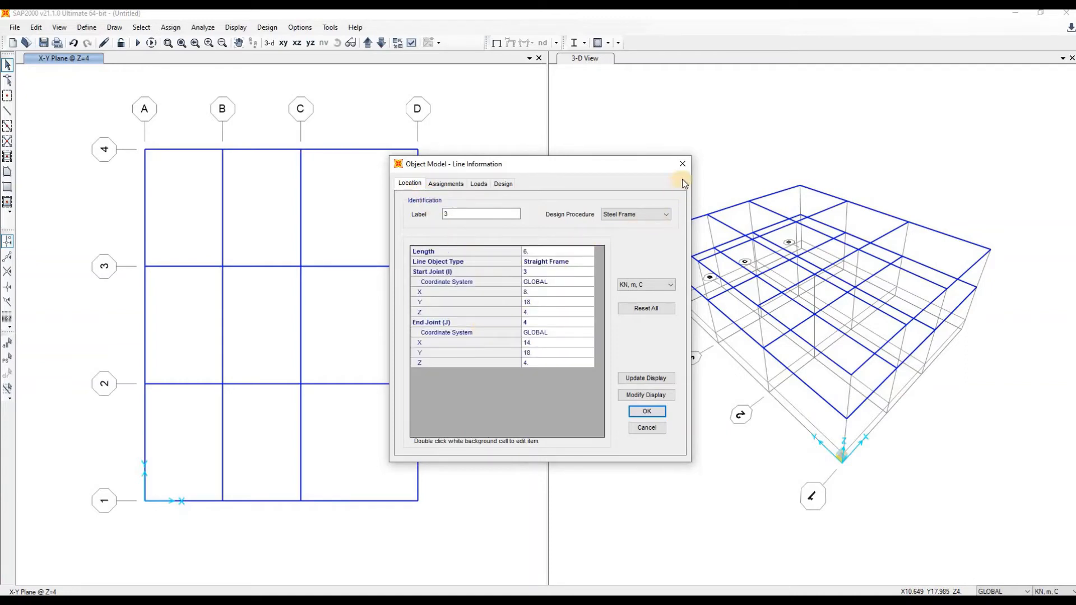
click(452, 185)
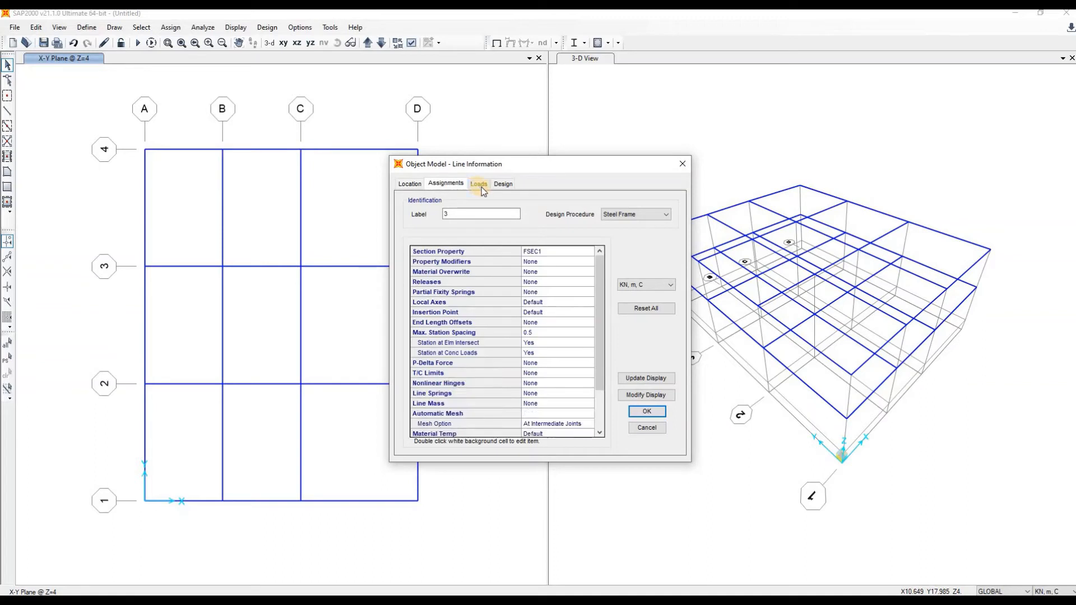
click(480, 184)
click(500, 185)
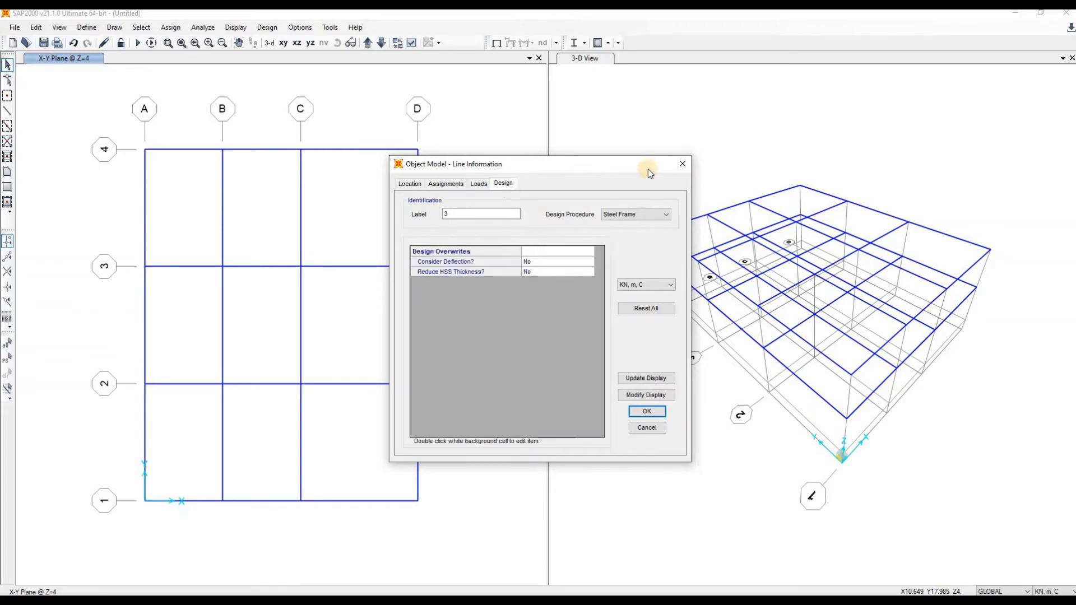
click(683, 166)
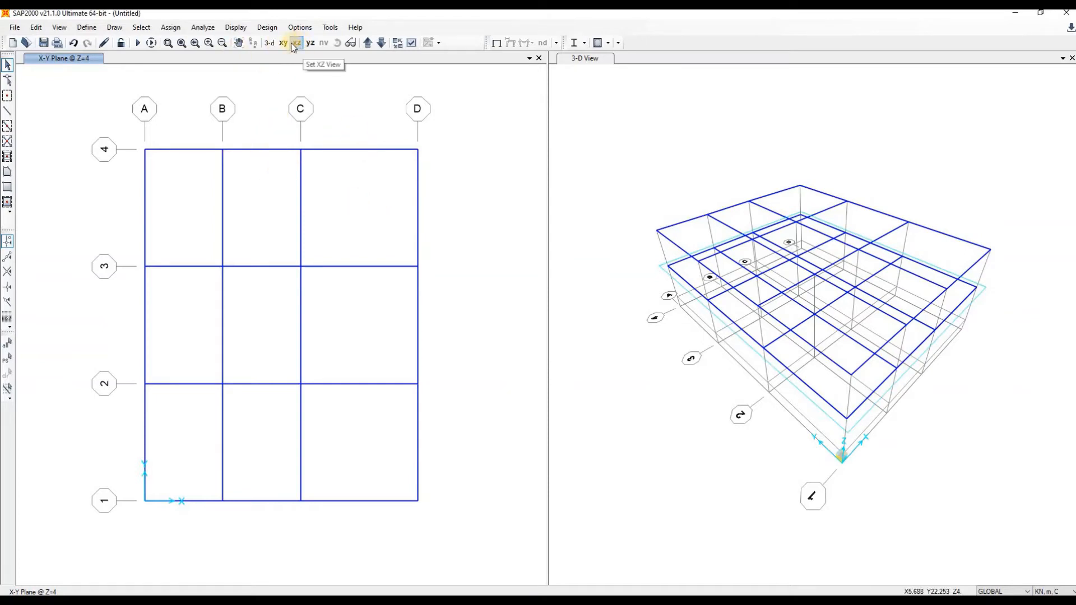
In the X-Z elevation at Y = 18, draw the column on grid line A from Z = 7 through Z = 4 and 1 to Z = 0
click(638, 364)
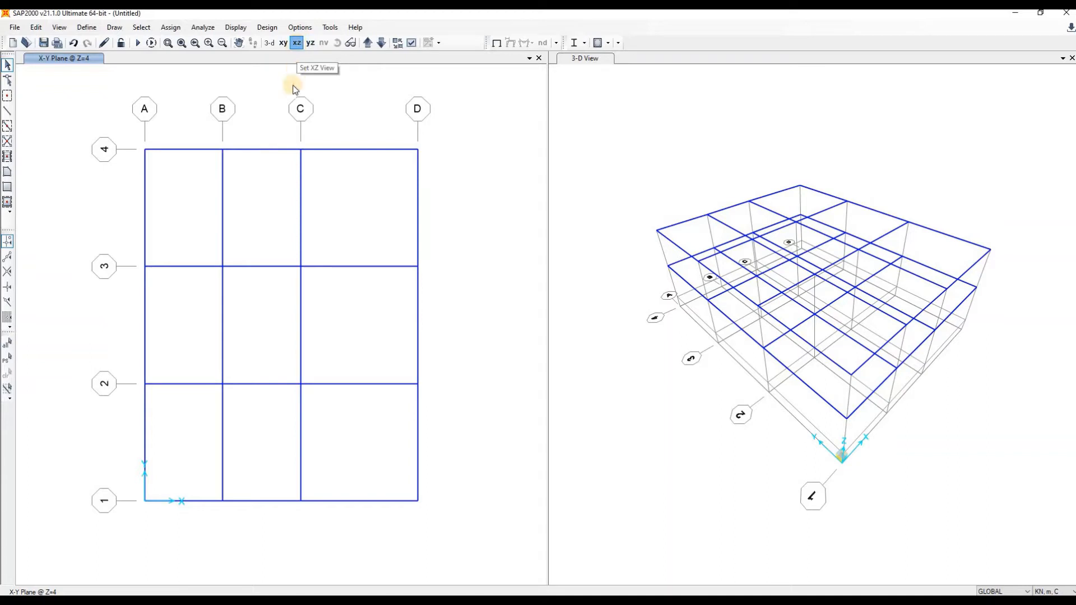
click(297, 43)
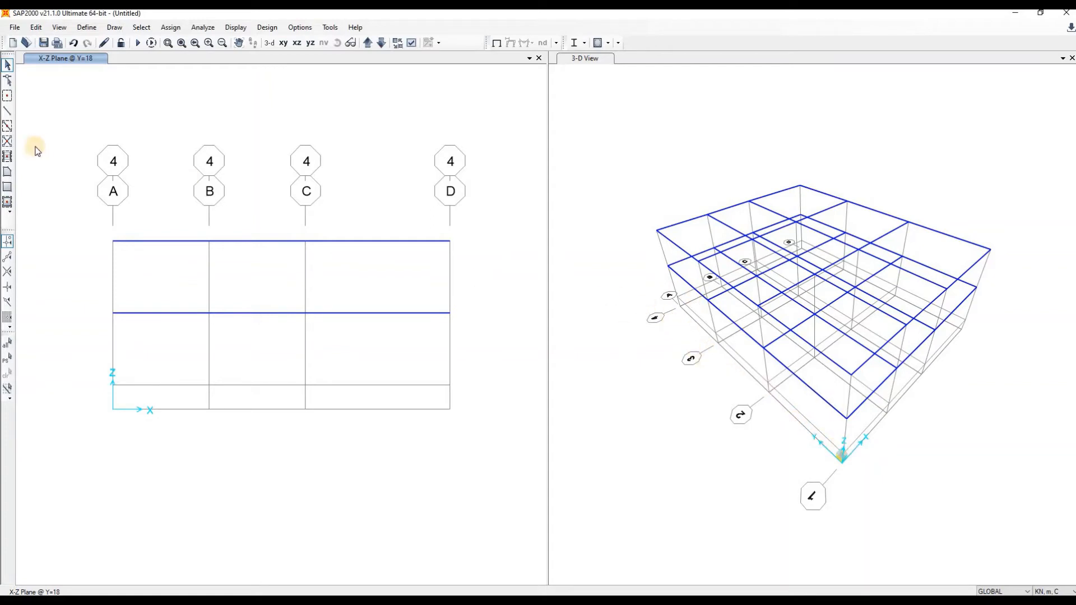
click(7, 110)
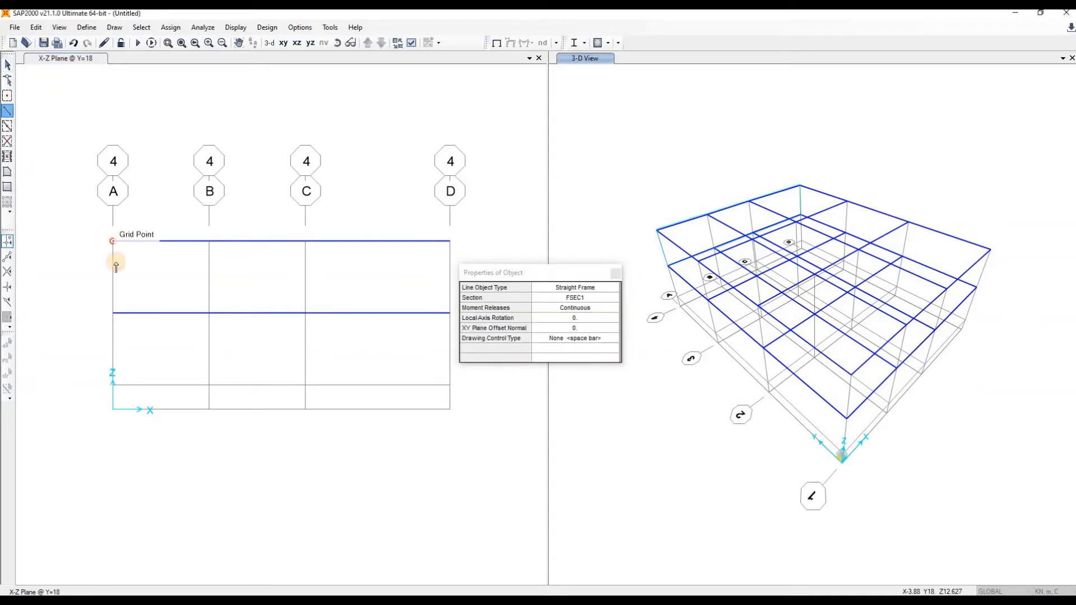
click(113, 245)
click(113, 312)
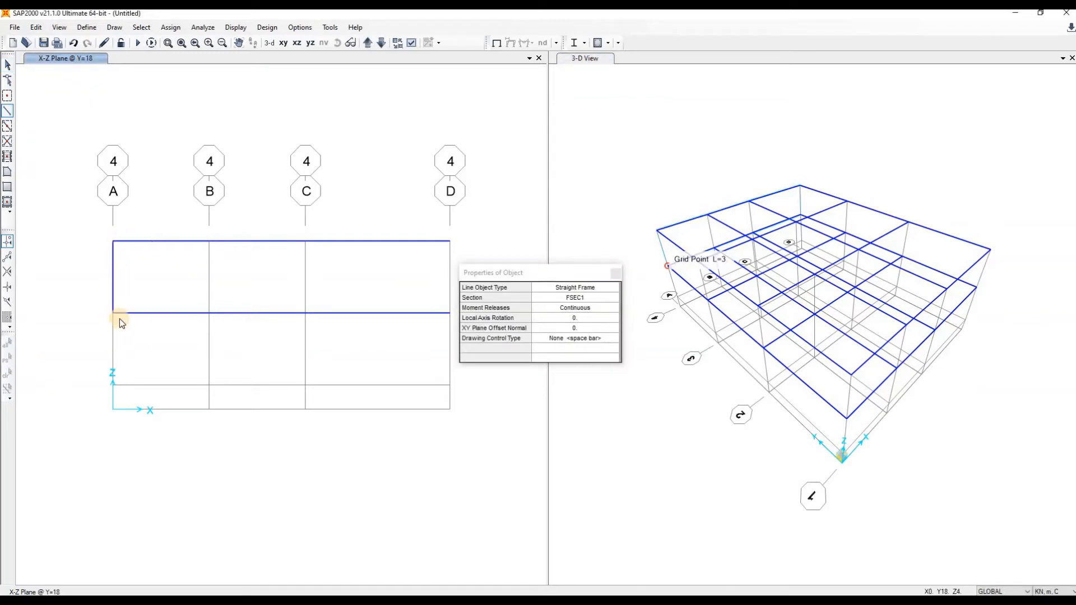
click(113, 383)
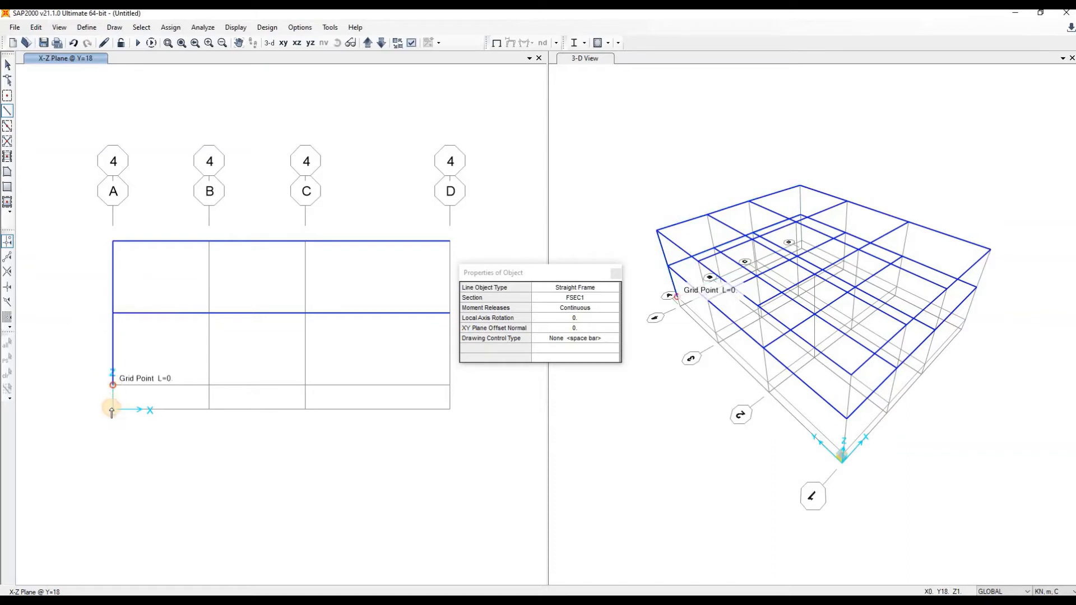
click(113, 409)
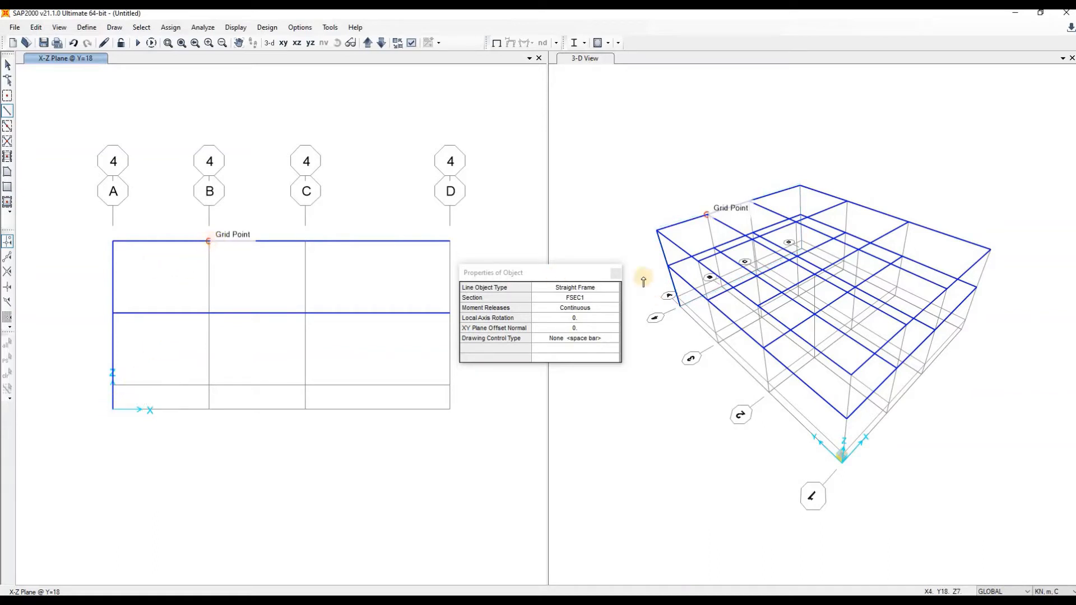
click(616, 273)
click(115, 276)
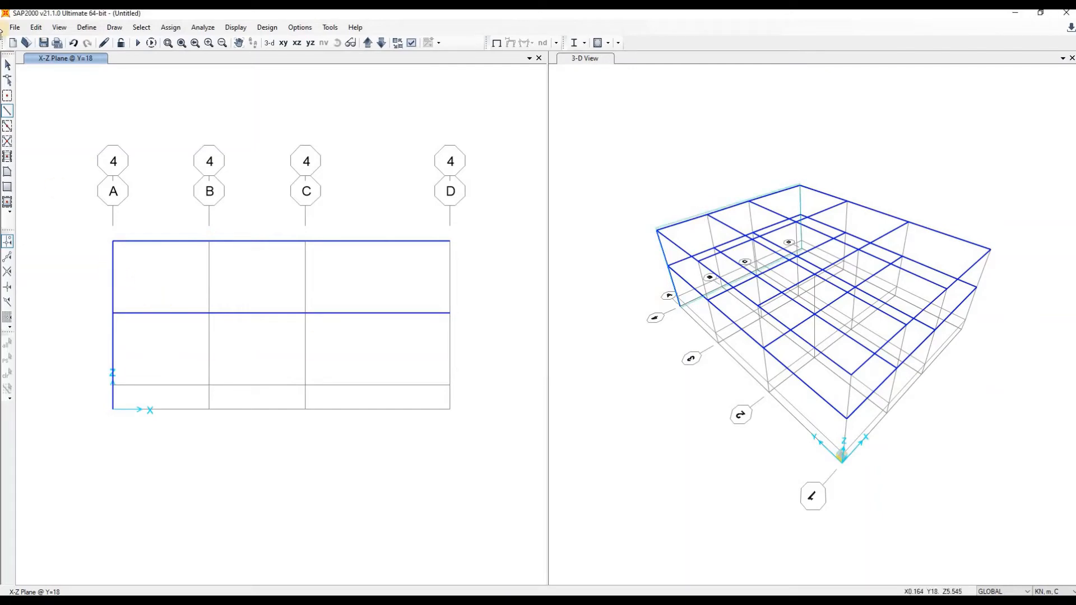
click(7, 66)
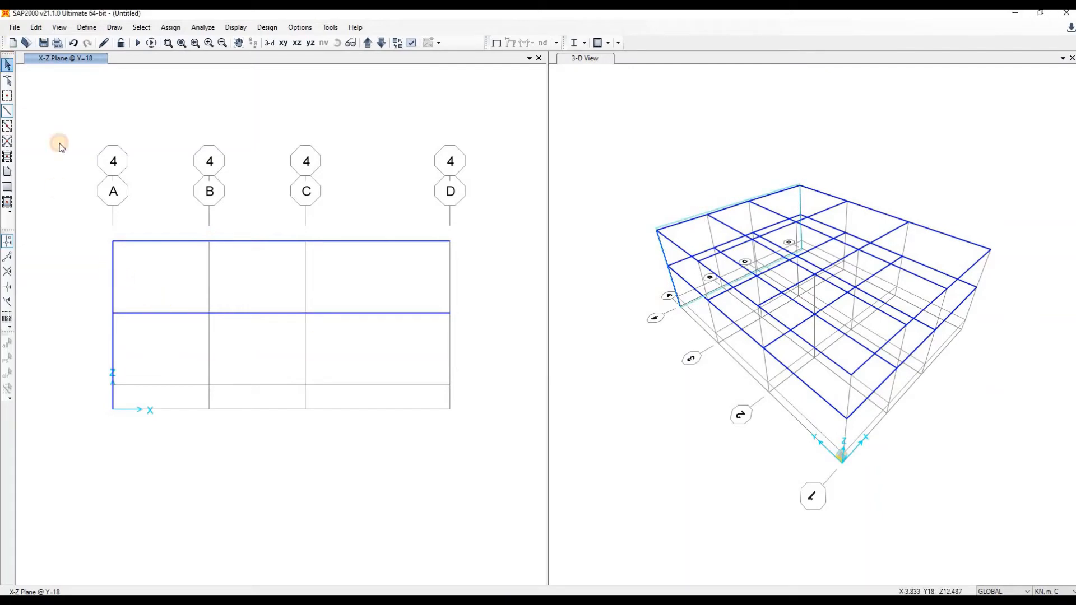
Select the three column segments on grid line A and replicate them linearly with dx = 4 m and number 2
click(113, 275)
click(113, 392)
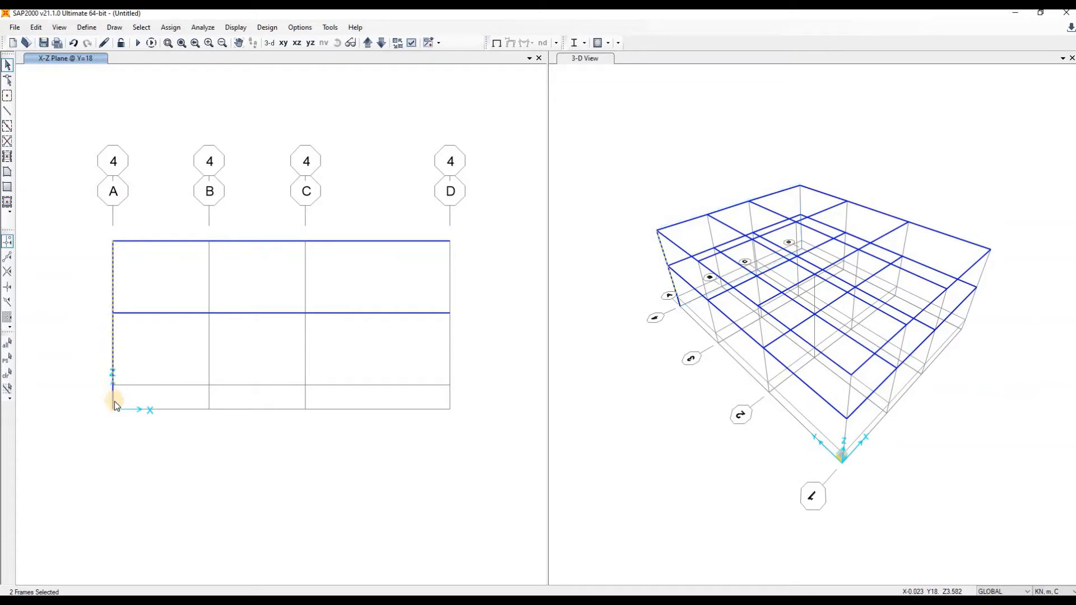
click(113, 393)
key(ctrl+r)
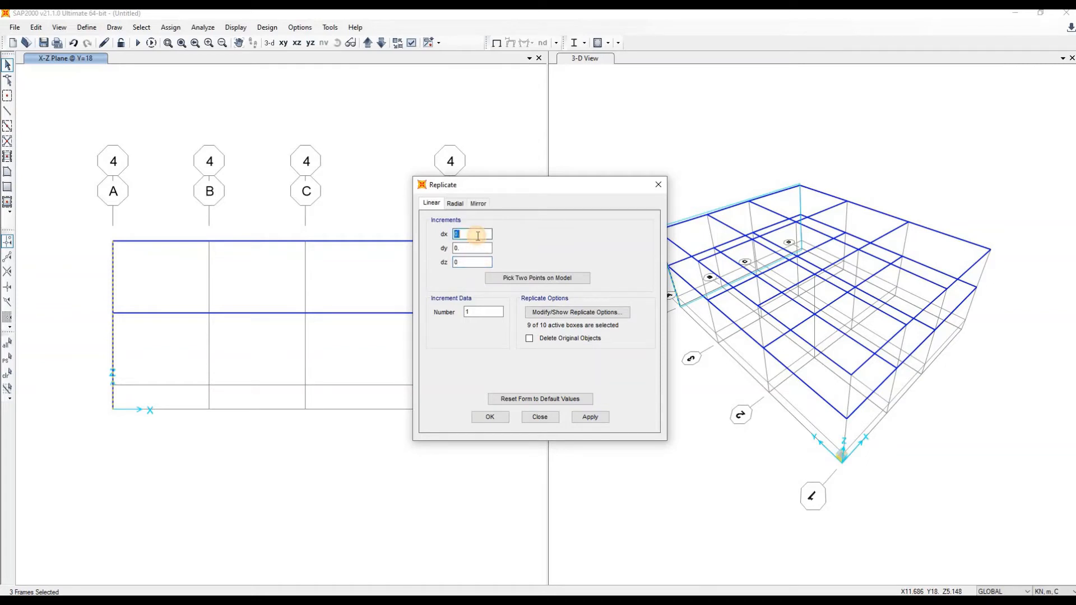
text(4)
click(593, 416)
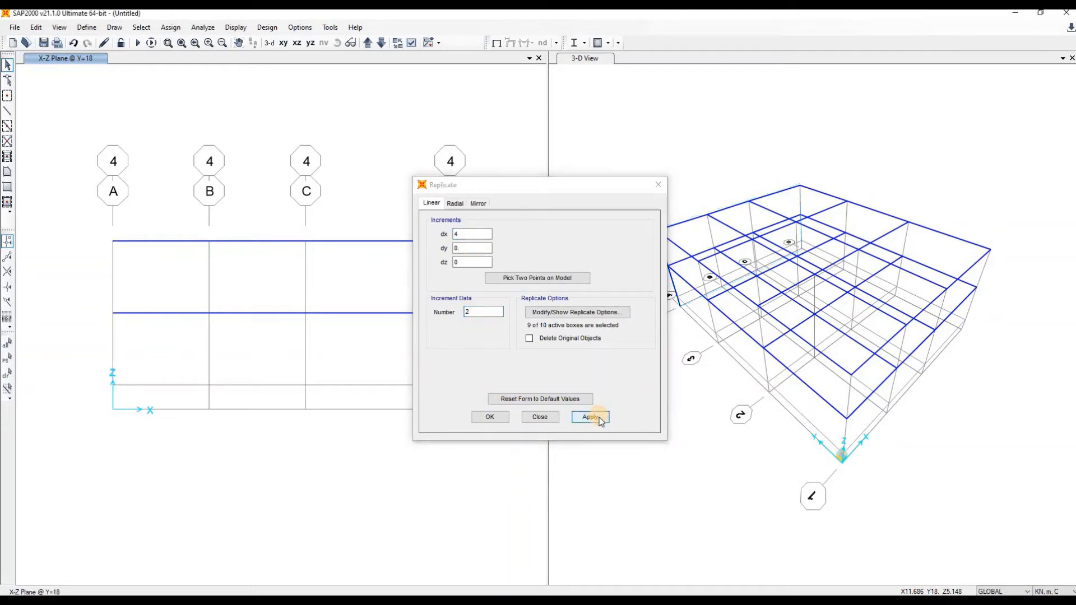
click(479, 418)
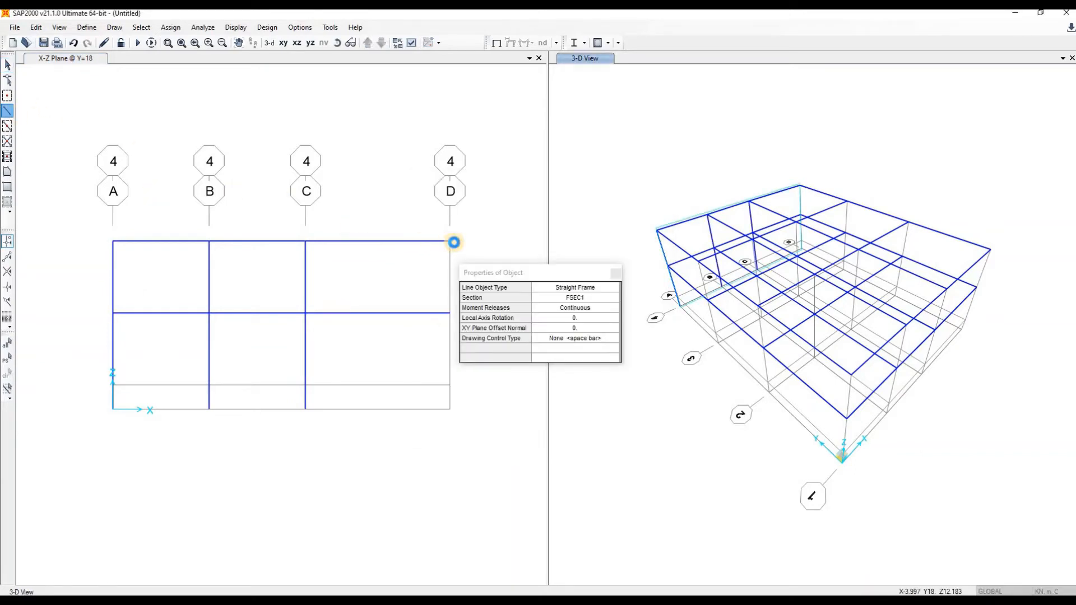
Draw the column on grid line D in the same elevation, from Z = 7 through Z = 4 and 1 to Z = 0
click(449, 303)
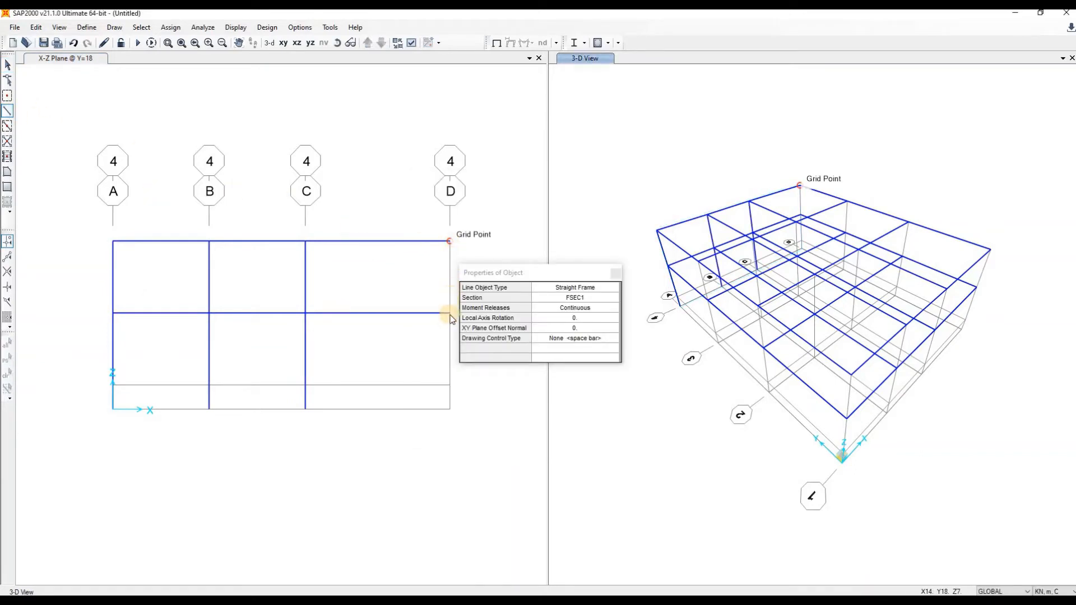
click(450, 253)
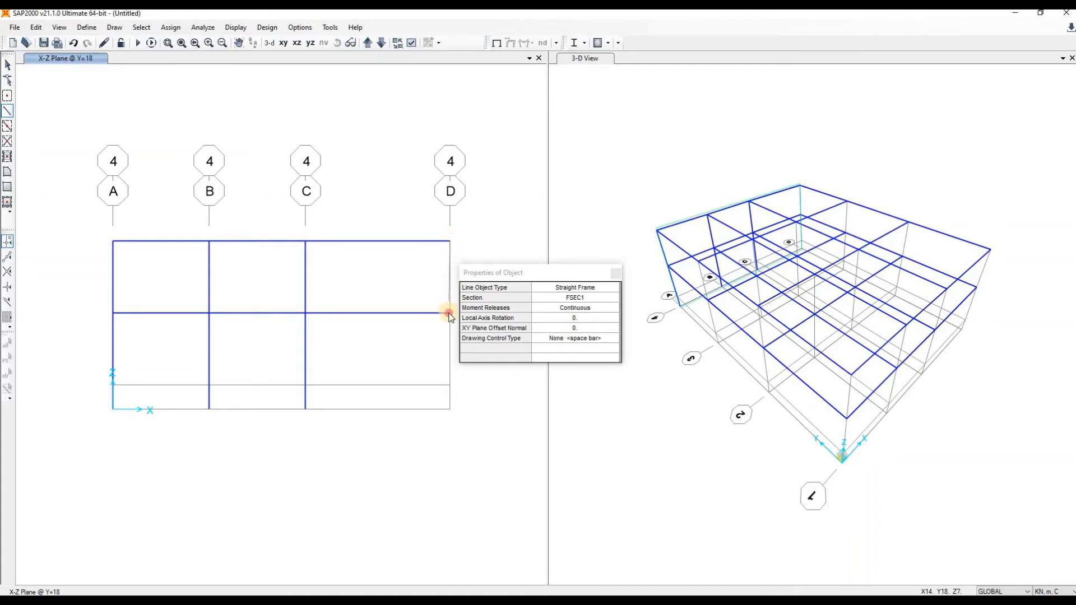
click(450, 313)
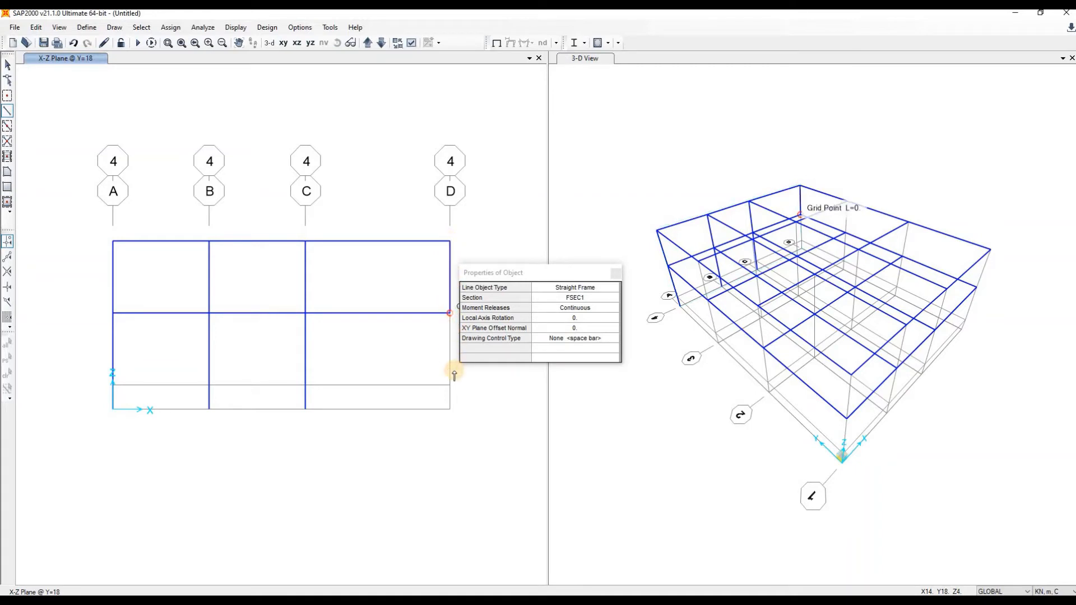
click(449, 406)
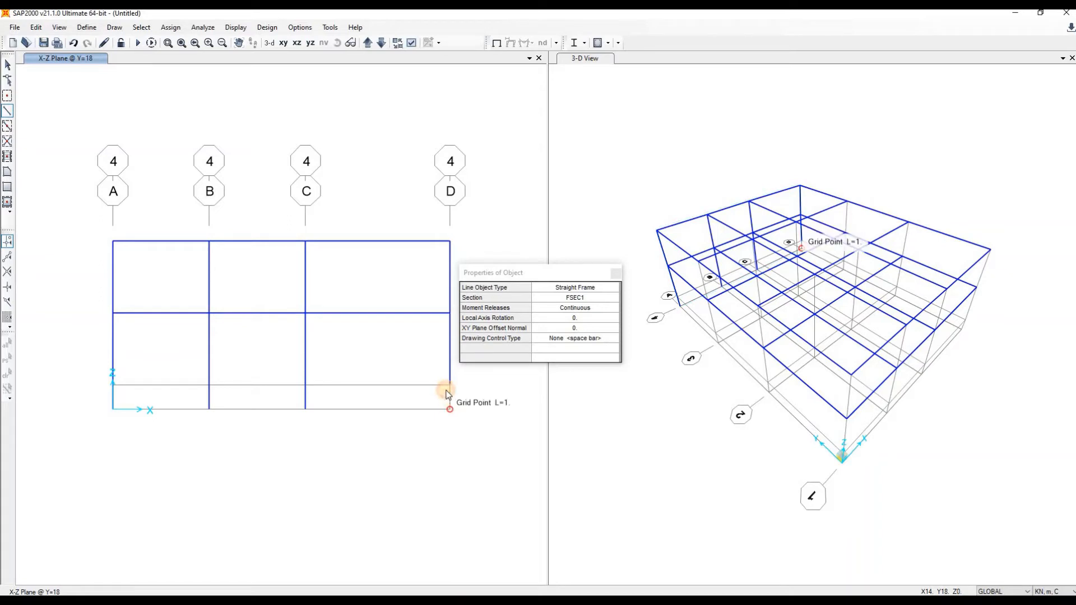
click(618, 277)
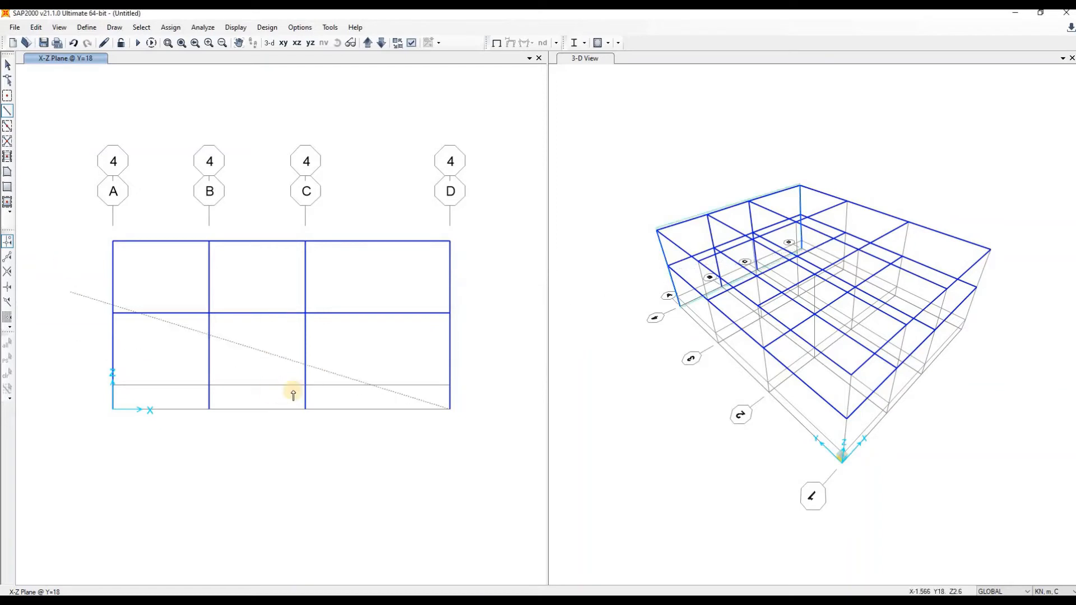
click(8, 65)
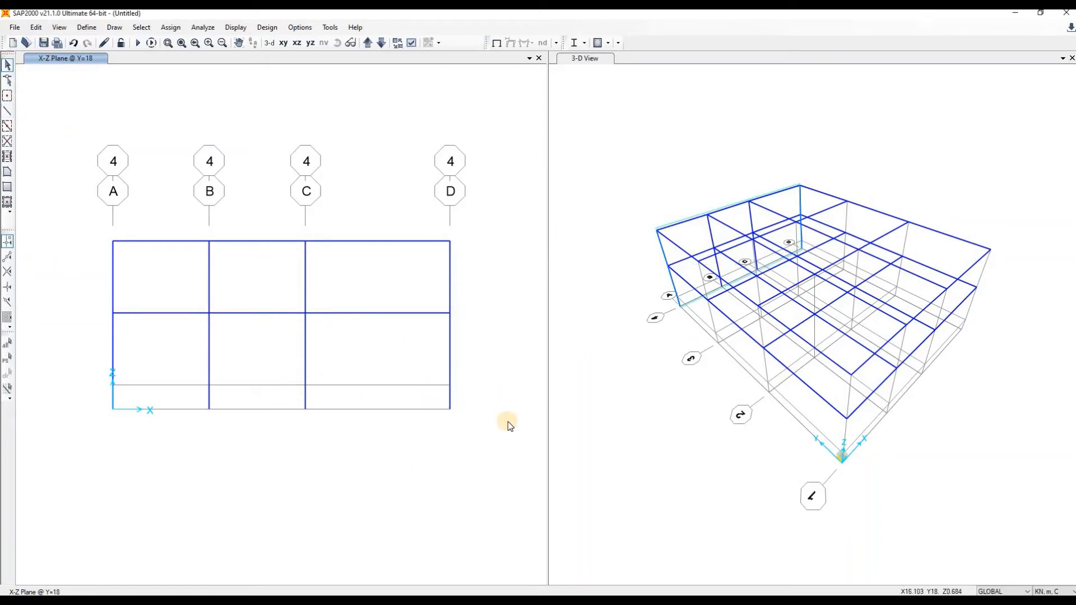
Select all column segments in the grid line 4 elevation and assign them to the columns group
drag(508, 422, 102, 328)
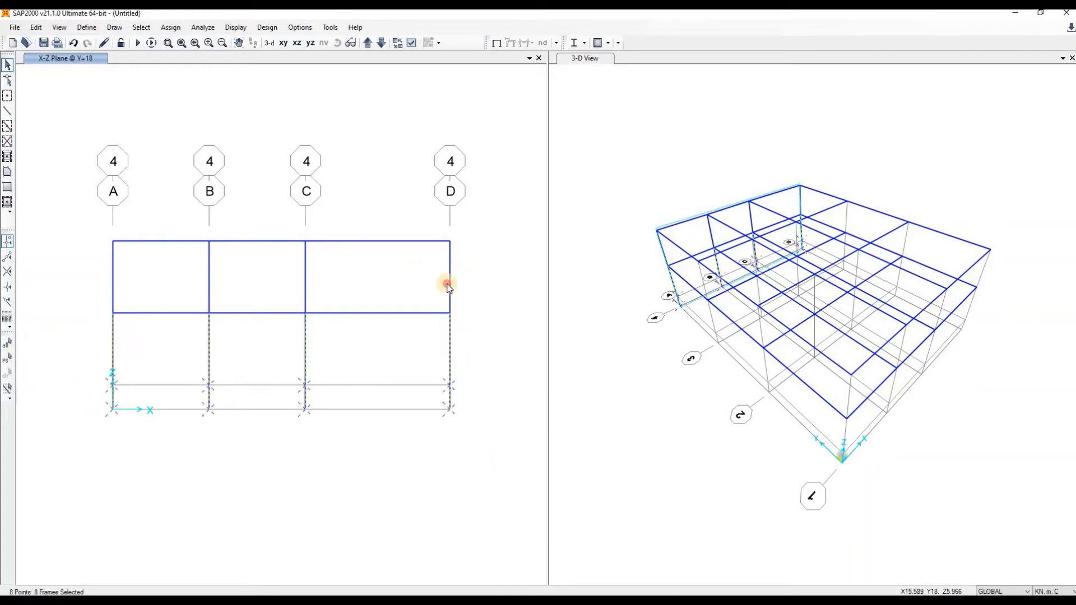
drag(493, 283, 43, 250)
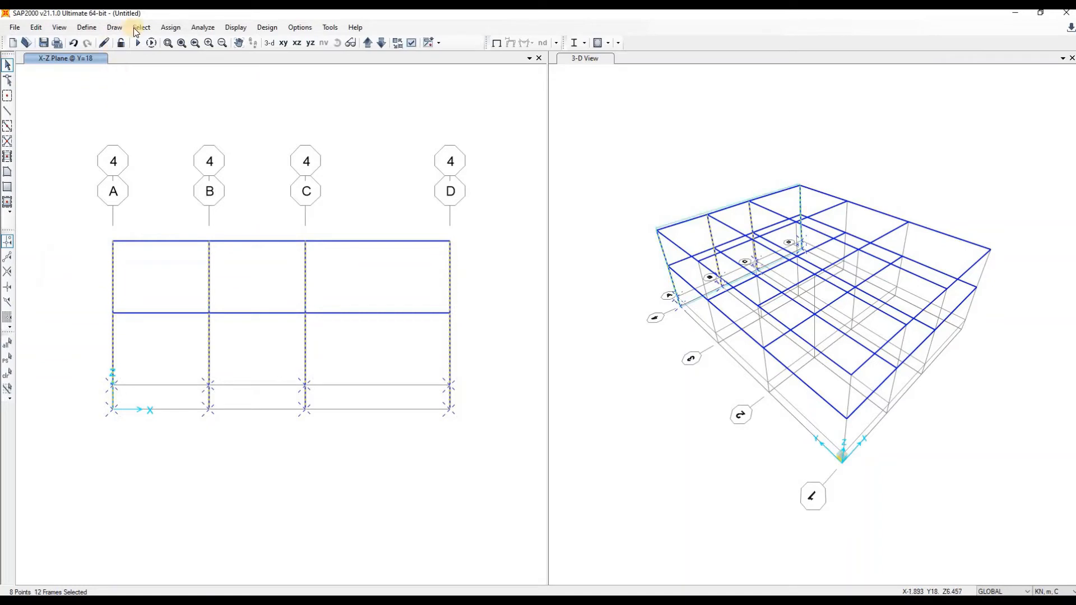
click(171, 27)
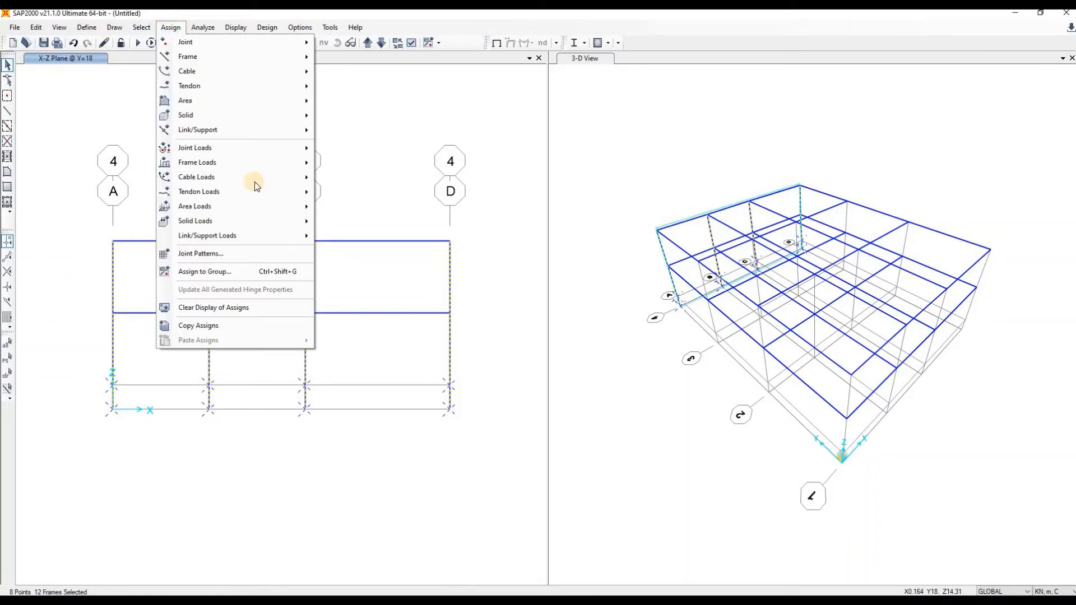
click(279, 272)
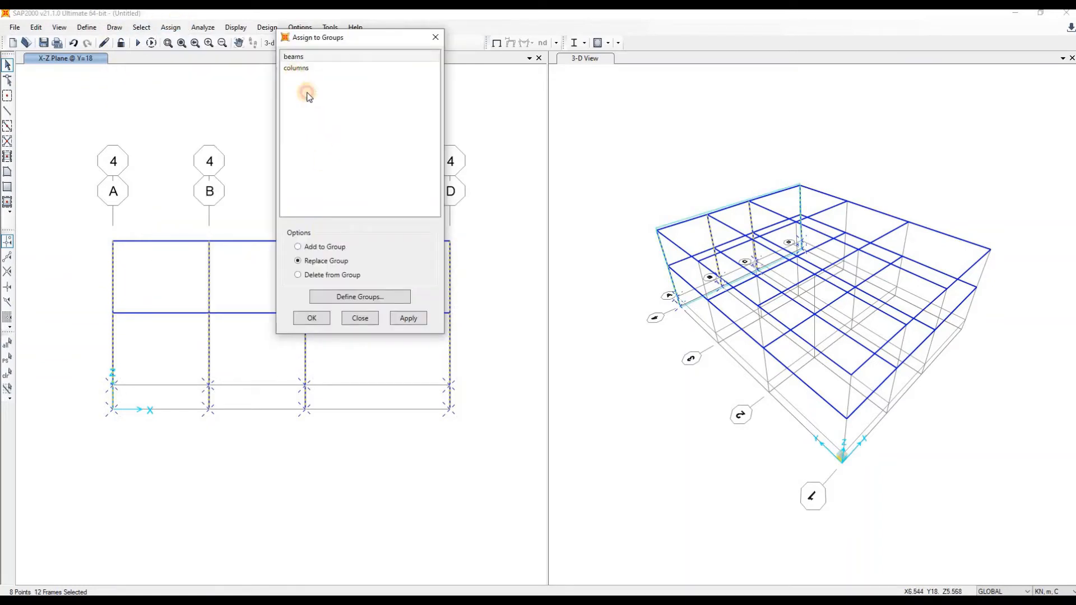
click(298, 68)
click(320, 248)
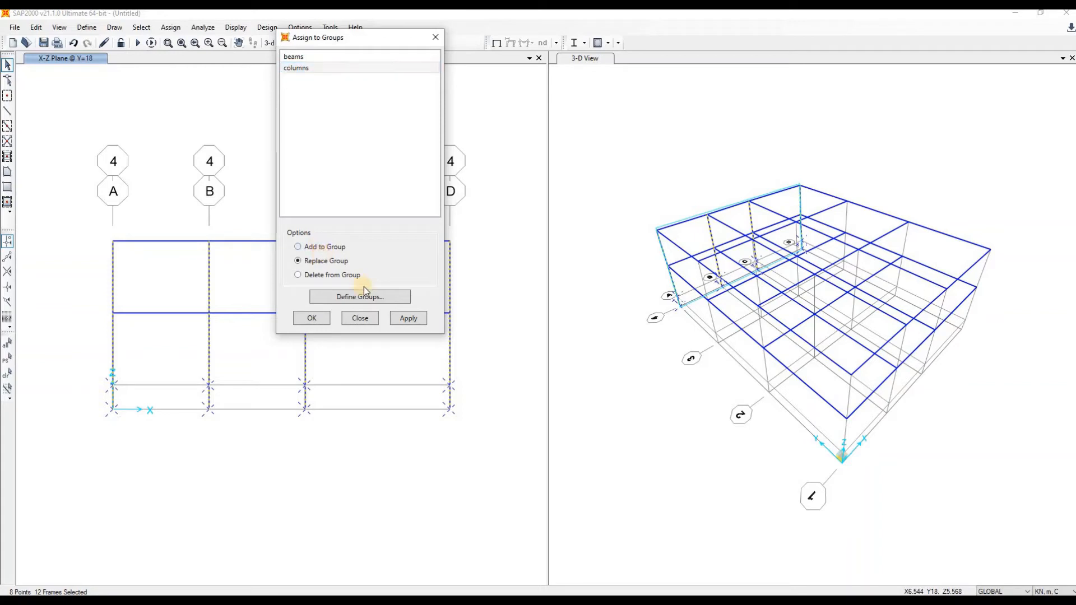
click(419, 325)
click(312, 318)
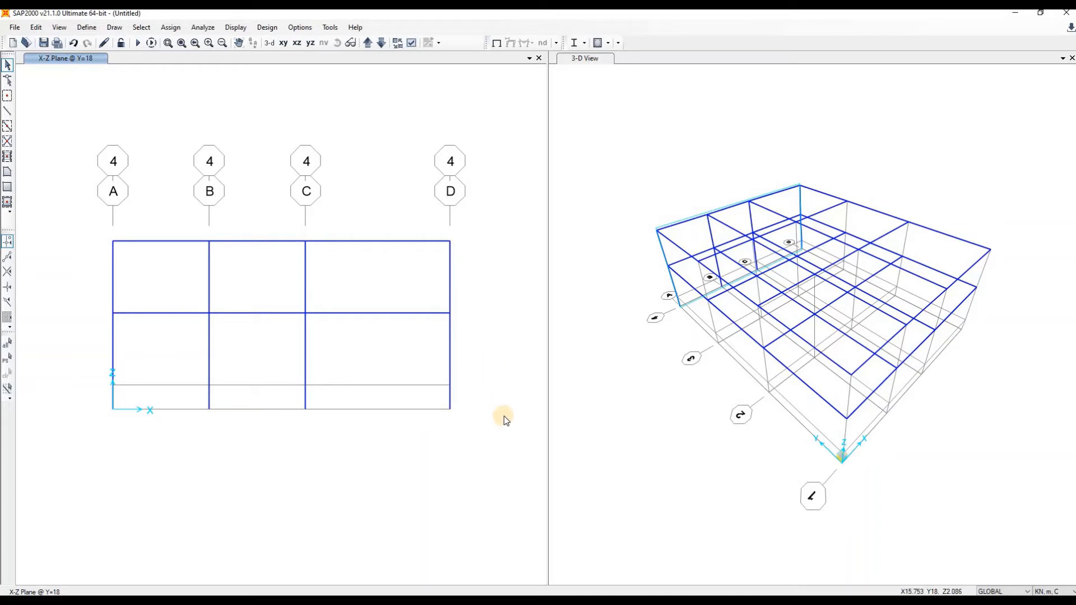
Select the columns group and replicate it linearly with dx = 0, dy = -6 m and number 3
drag(506, 471, 25, 340)
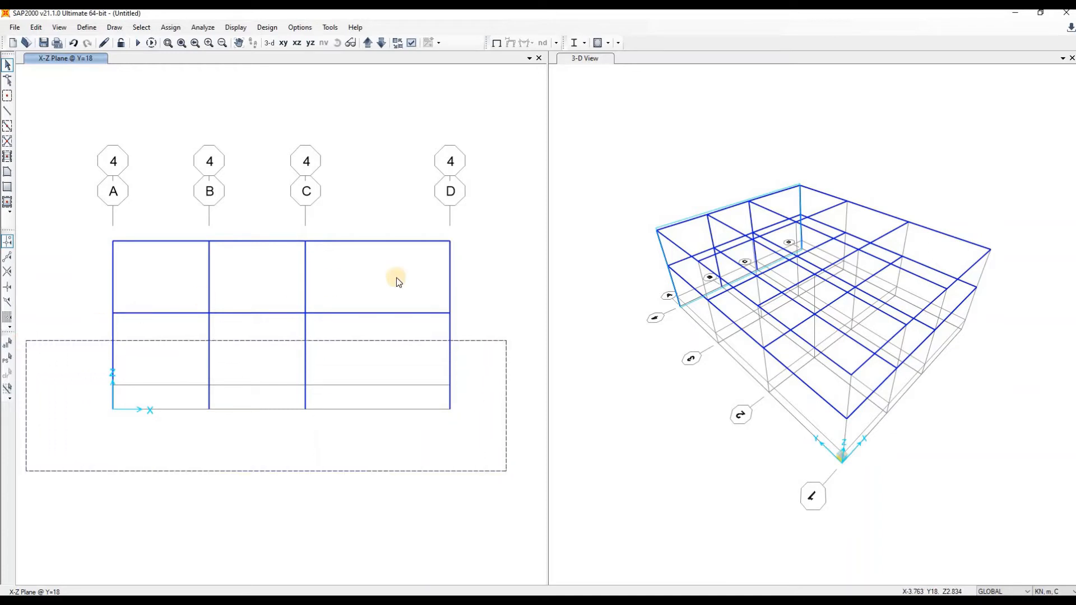
drag(497, 301, 65, 252)
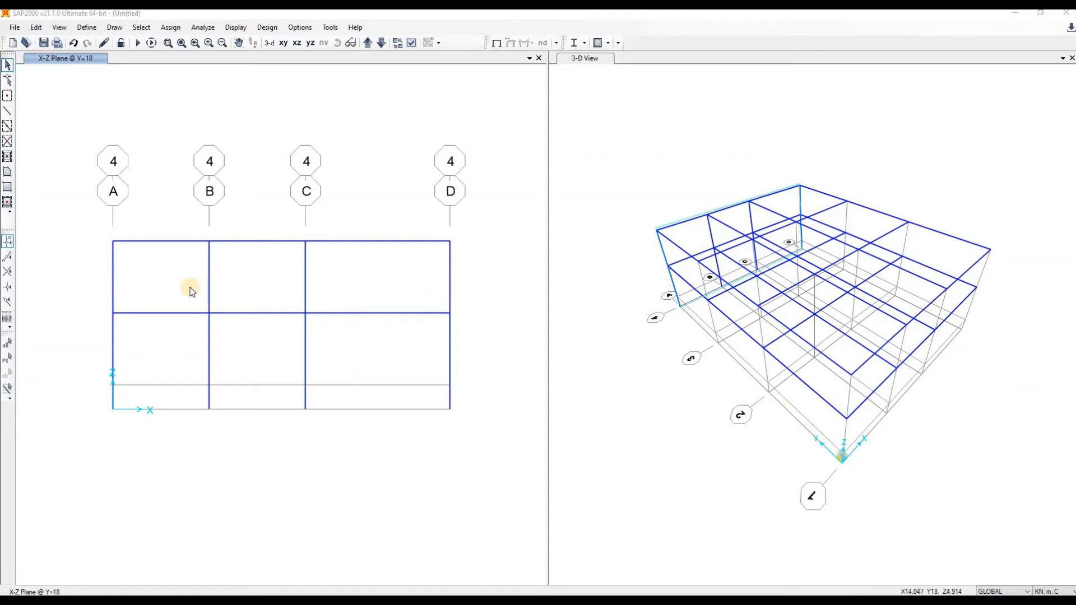
click(148, 29)
mouse_move(253, 45)
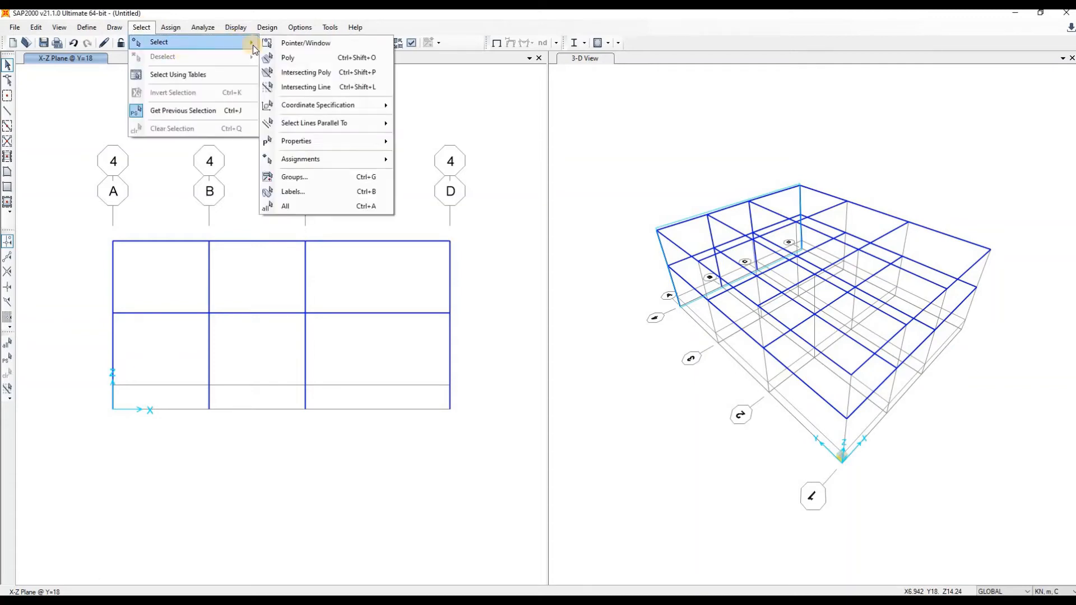
click(368, 176)
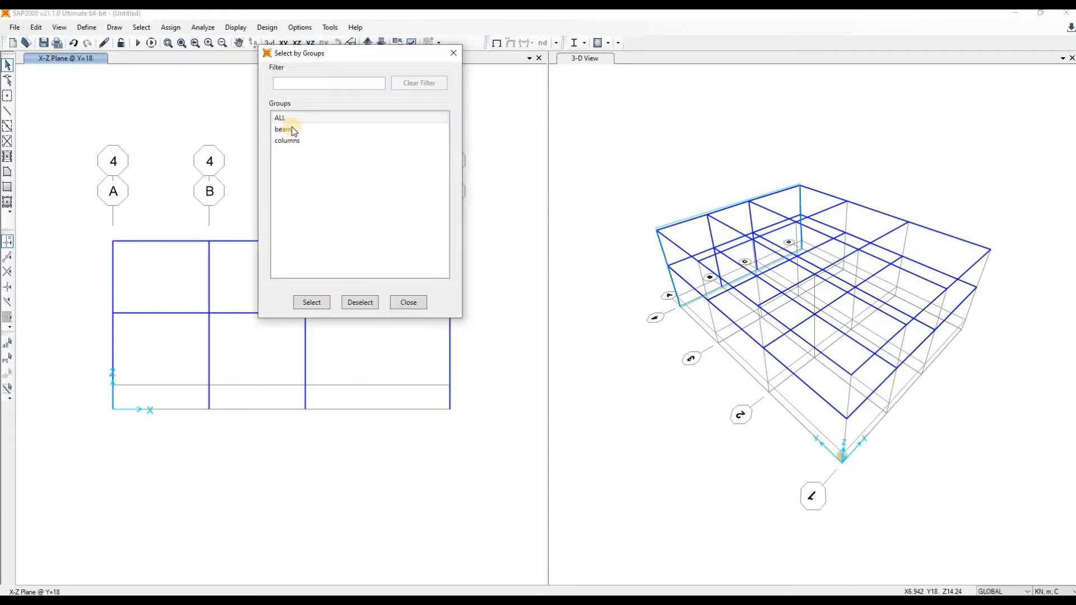
click(289, 142)
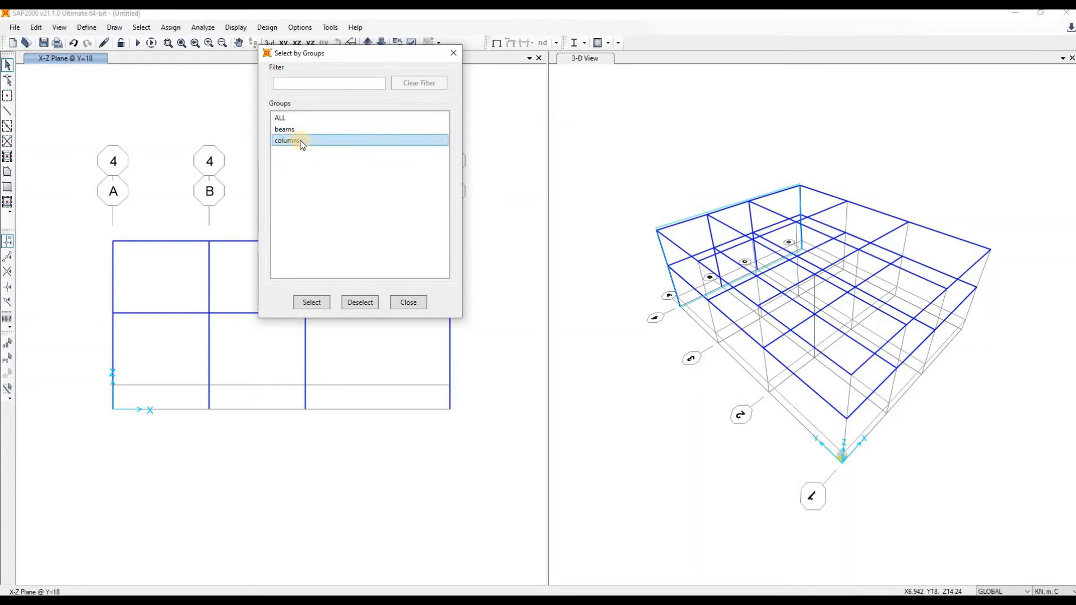
click(312, 303)
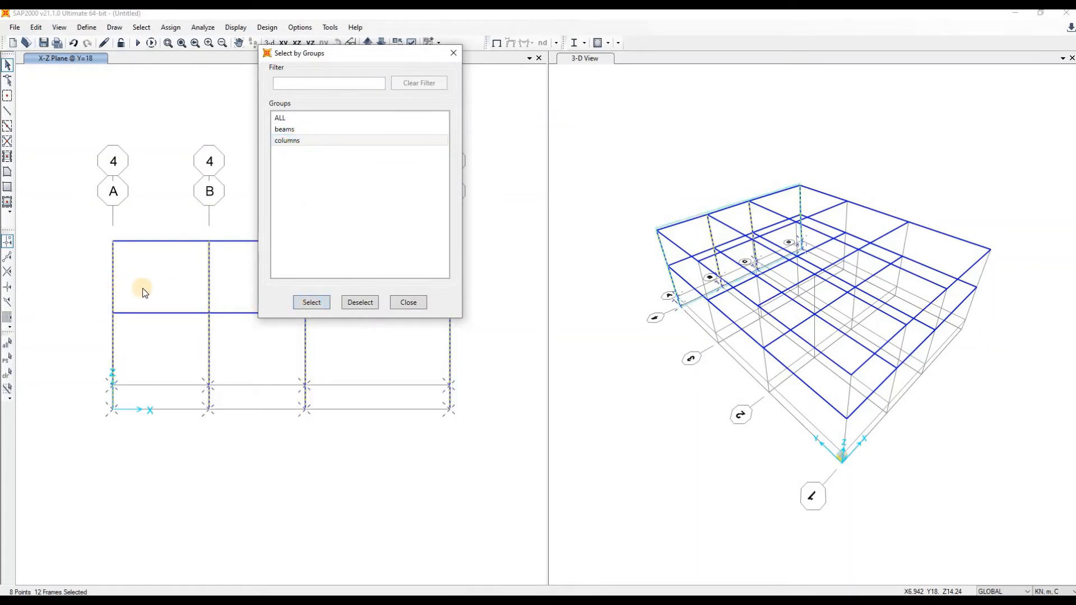
click(408, 303)
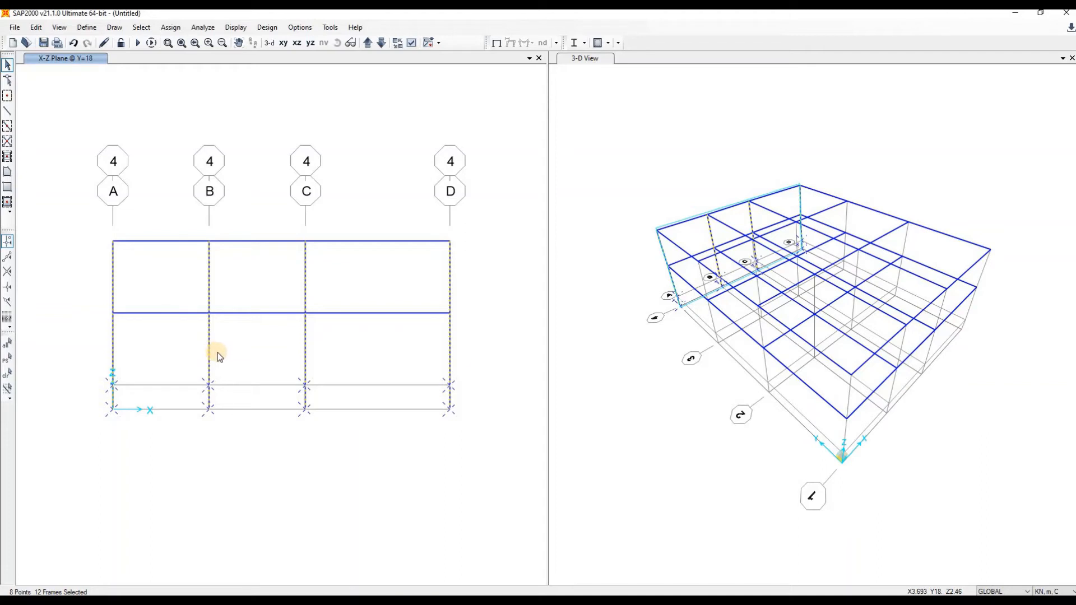
key(ctrl+r)
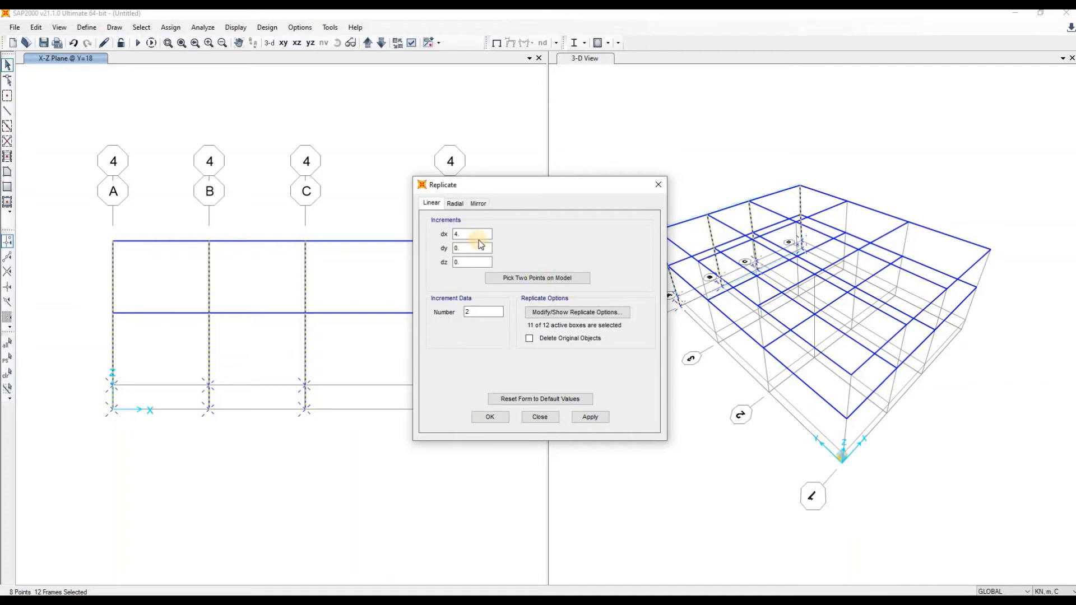
click(467, 236)
text(0)
click(473, 248)
text(-6)
click(480, 312)
text(3)
click(590, 417)
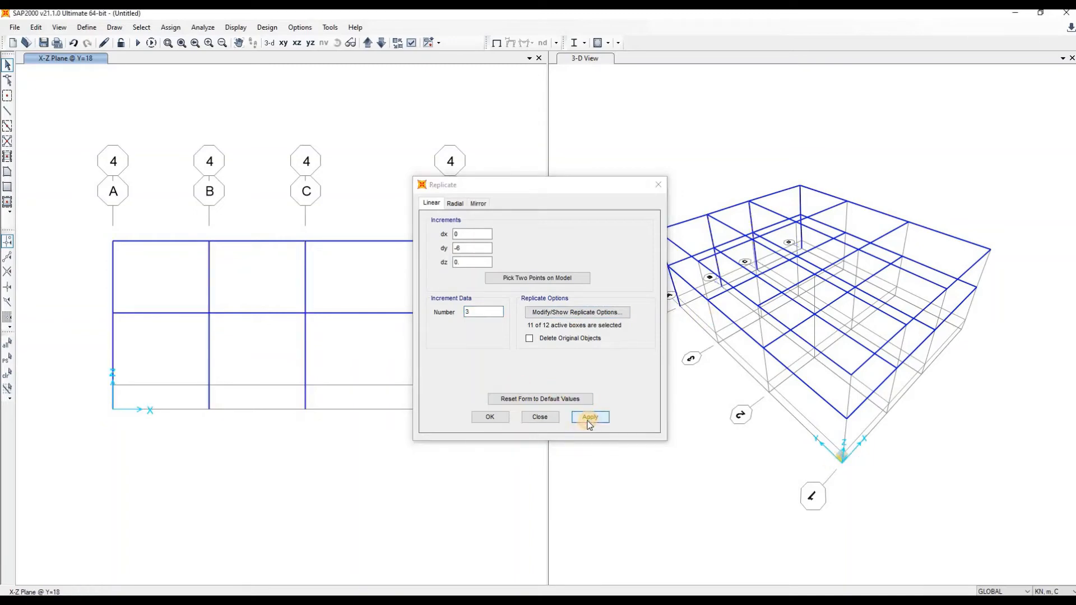
click(489, 417)
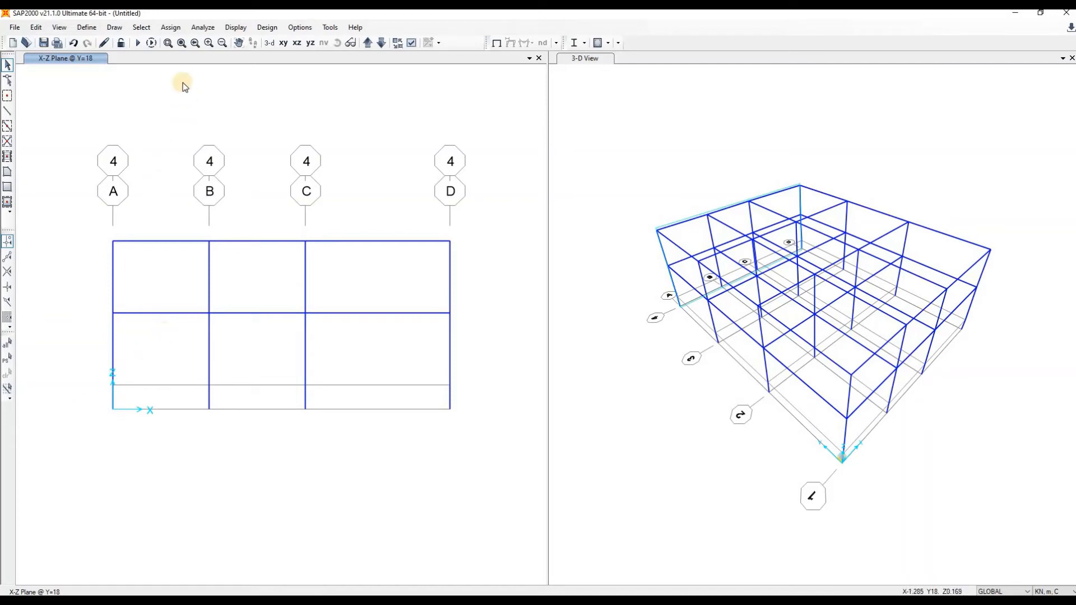
click(170, 28)
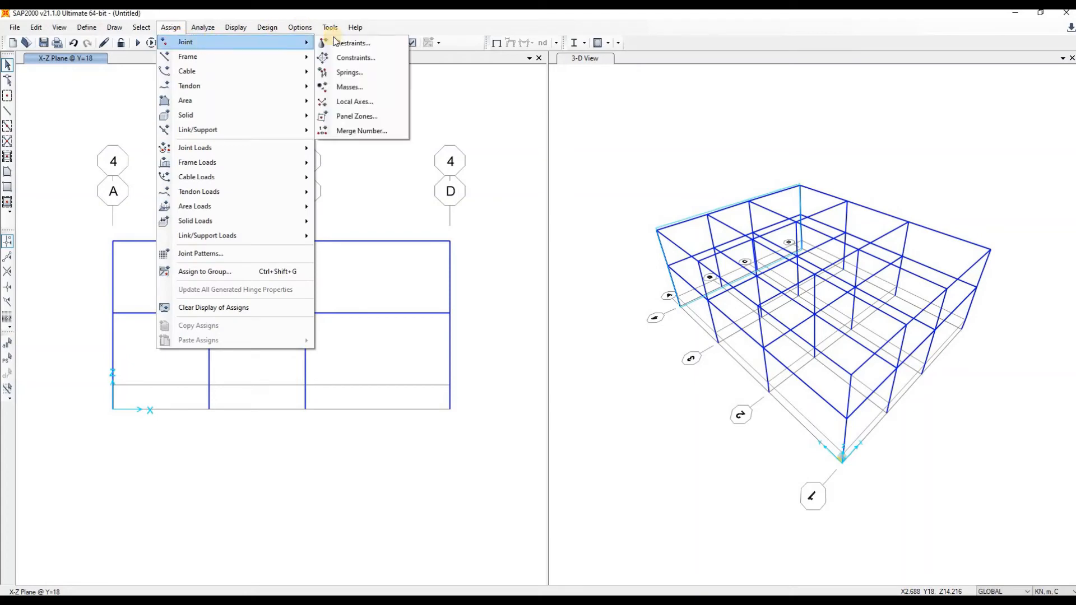
mouse_move(171, 28)
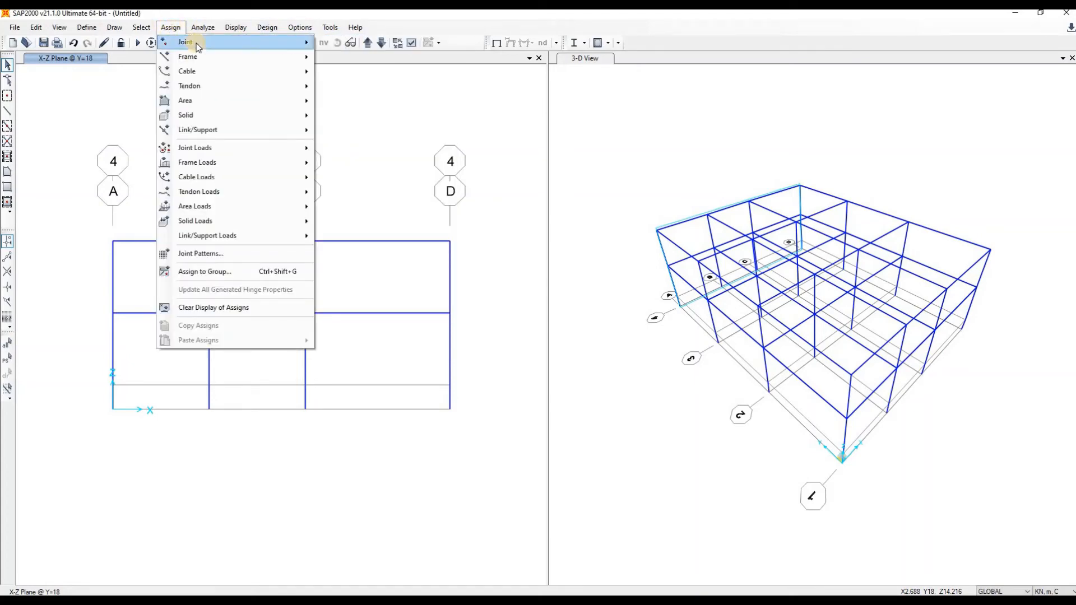
mouse_move(288, 44)
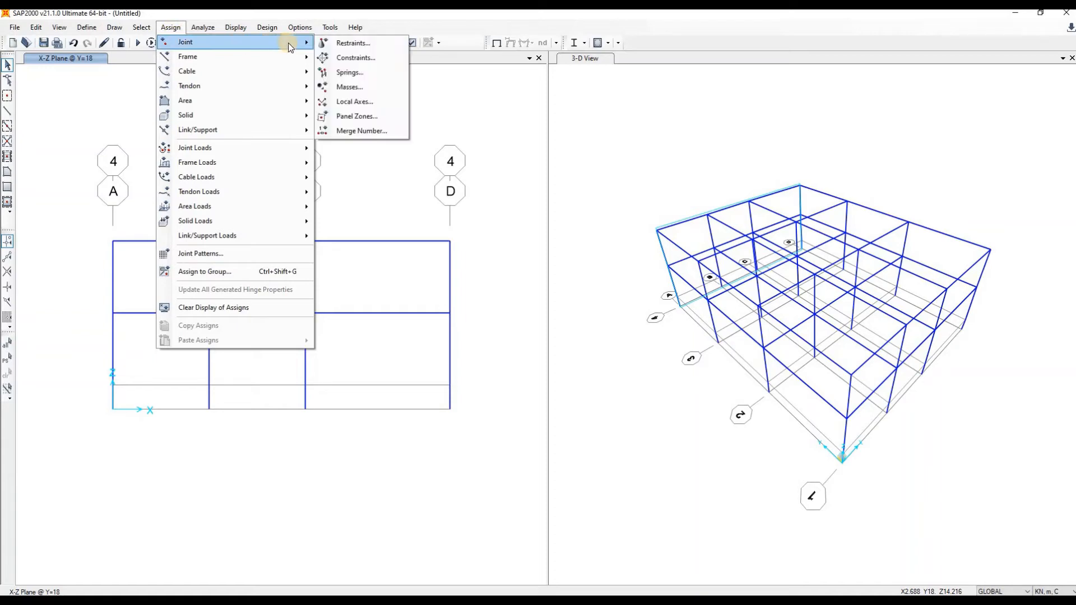
click(354, 45)
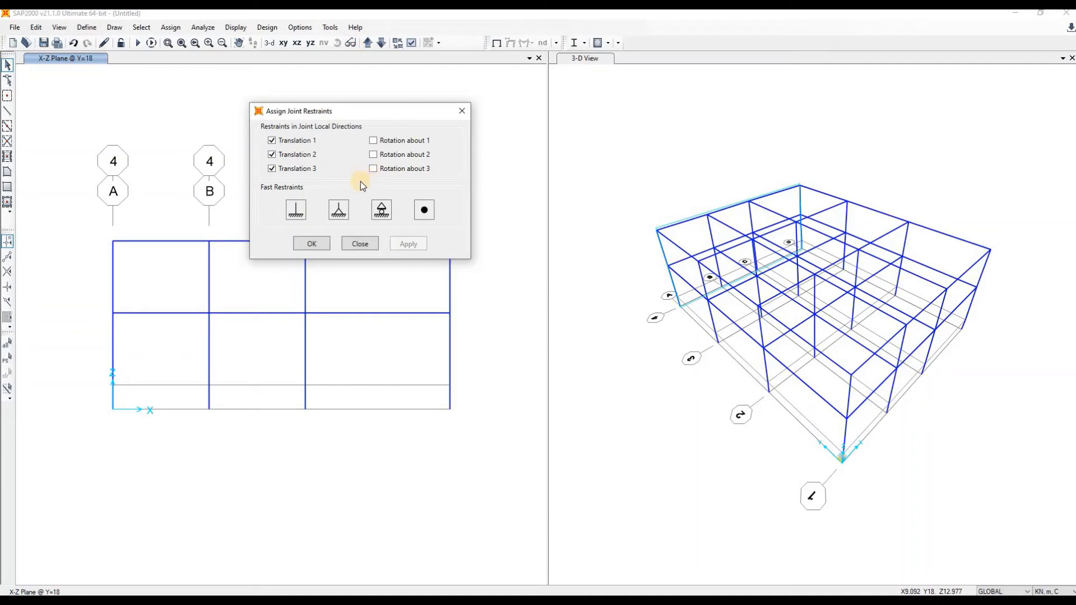
click(339, 214)
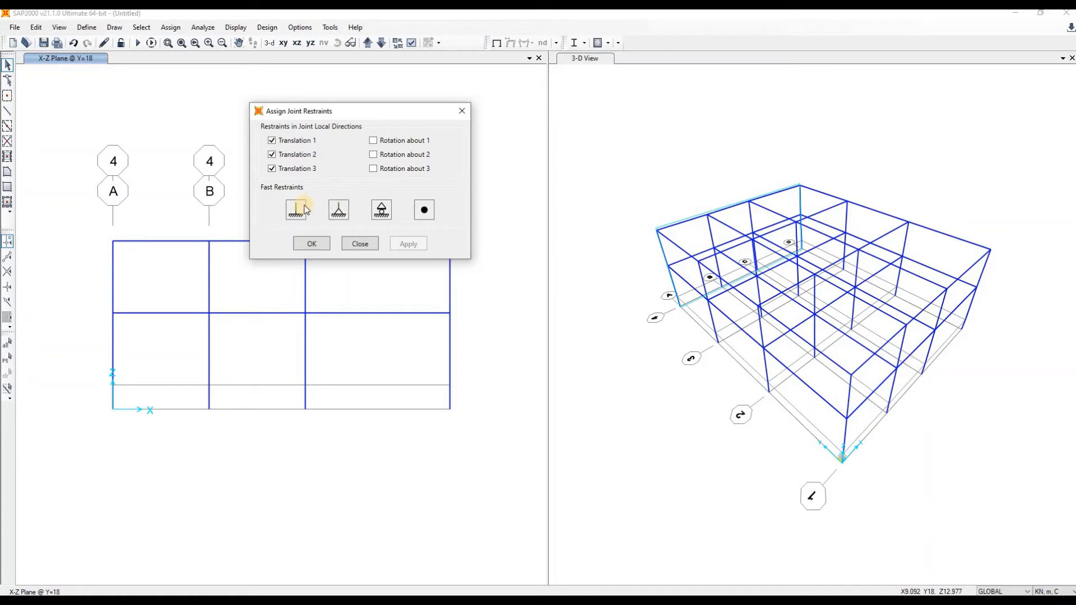
click(338, 214)
click(337, 217)
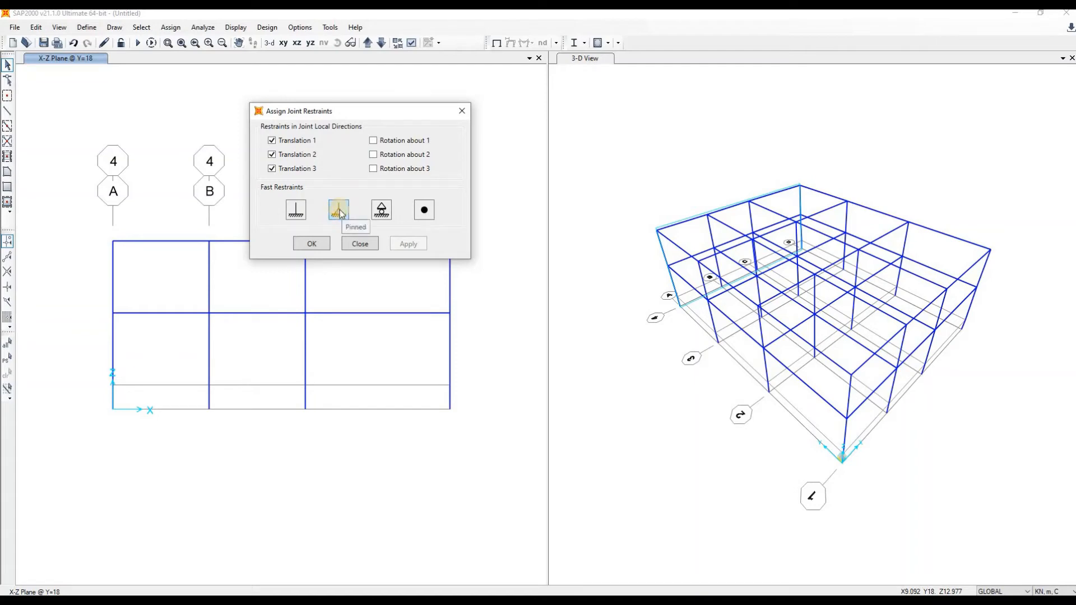
click(338, 211)
click(344, 212)
click(313, 245)
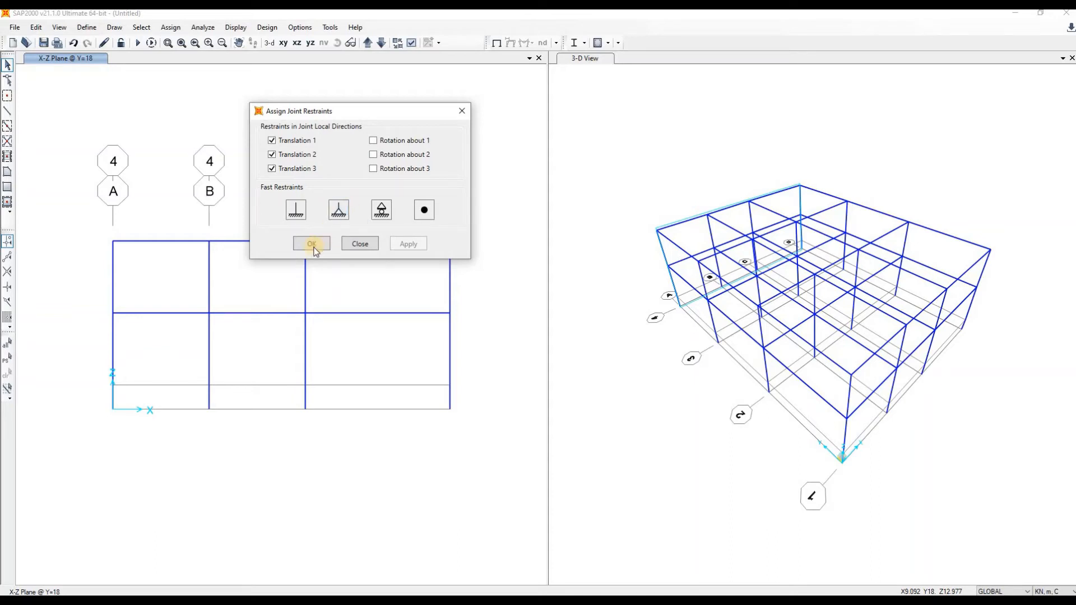
click(319, 244)
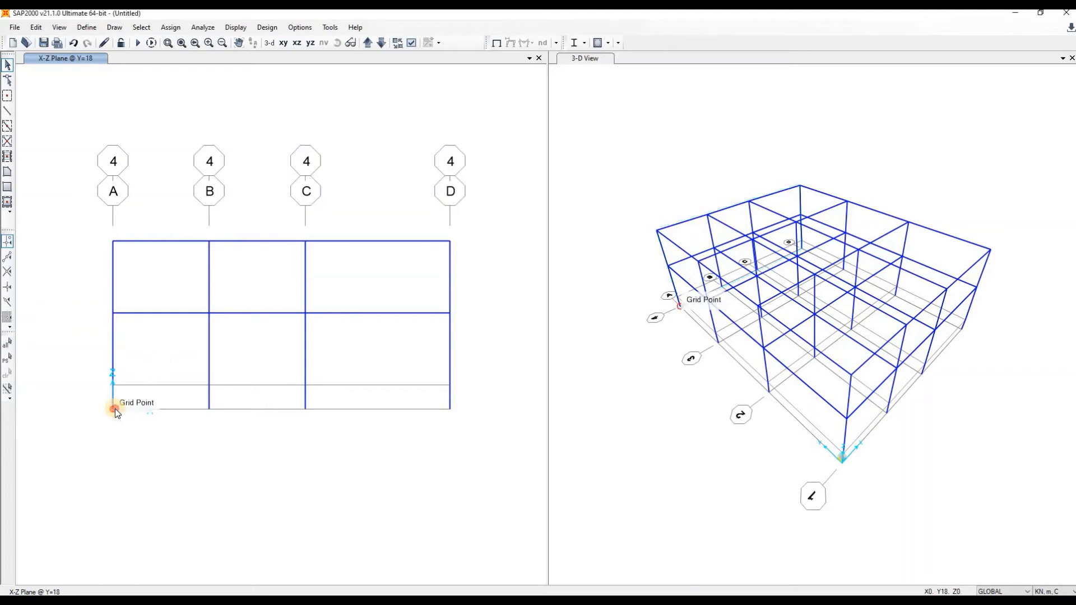
Select the four base joints at Z = 0 on grid lines A to D in the grid line 4 elevation and start a joint restraint assignment
click(127, 416)
click(212, 411)
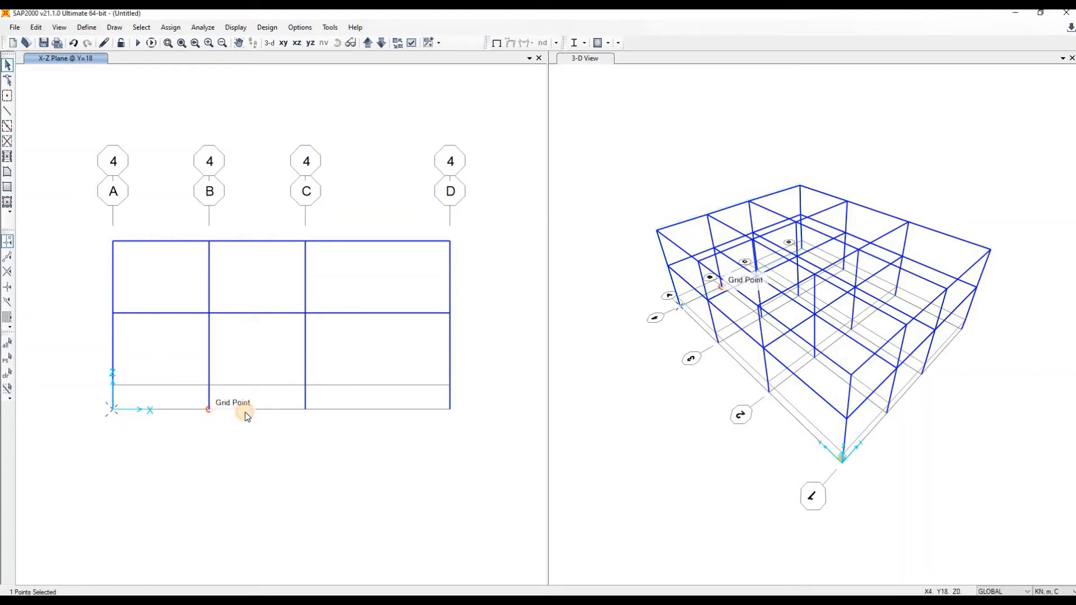
click(305, 410)
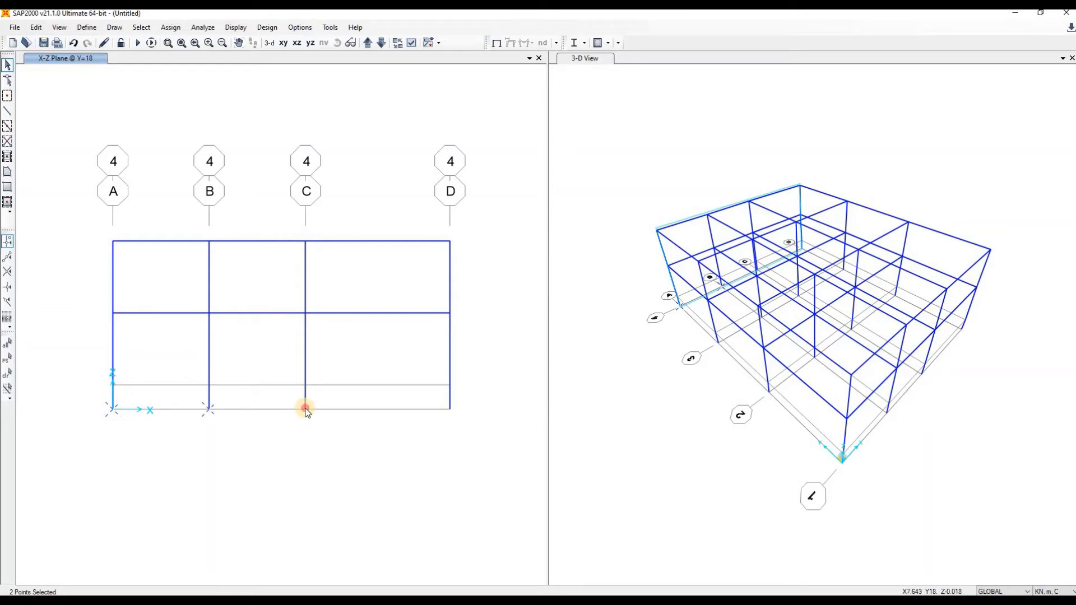
click(450, 409)
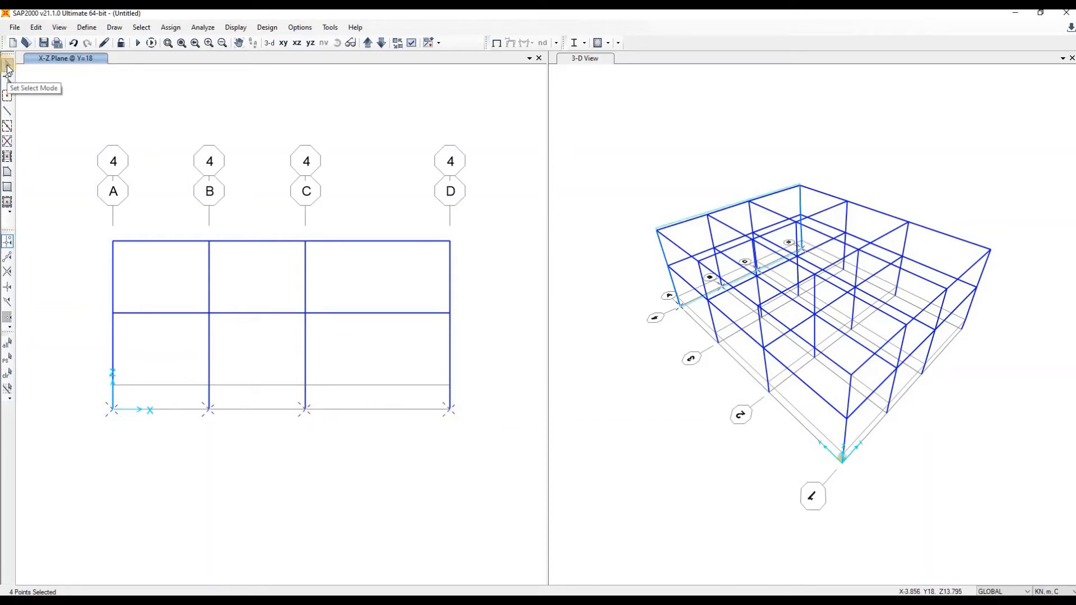
click(171, 27)
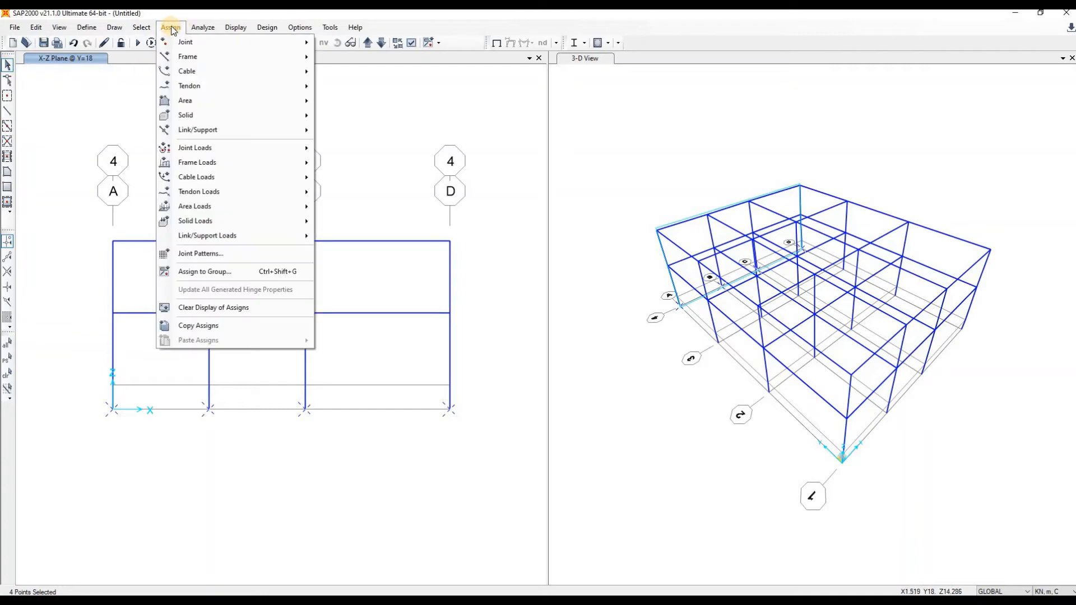
click(526, 300)
click(171, 28)
mouse_move(283, 43)
click(346, 42)
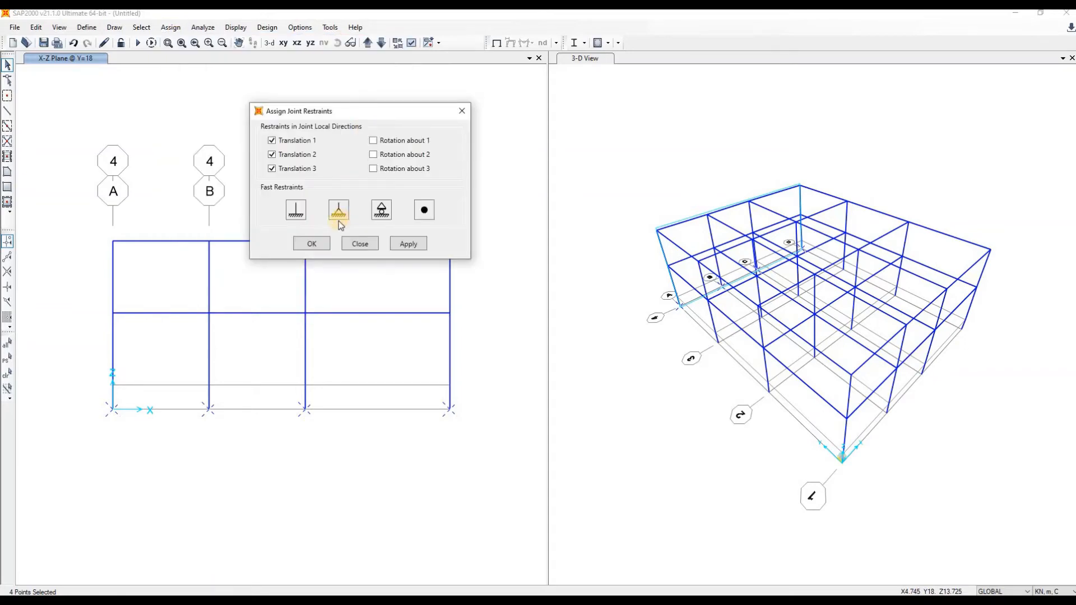
click(112, 409)
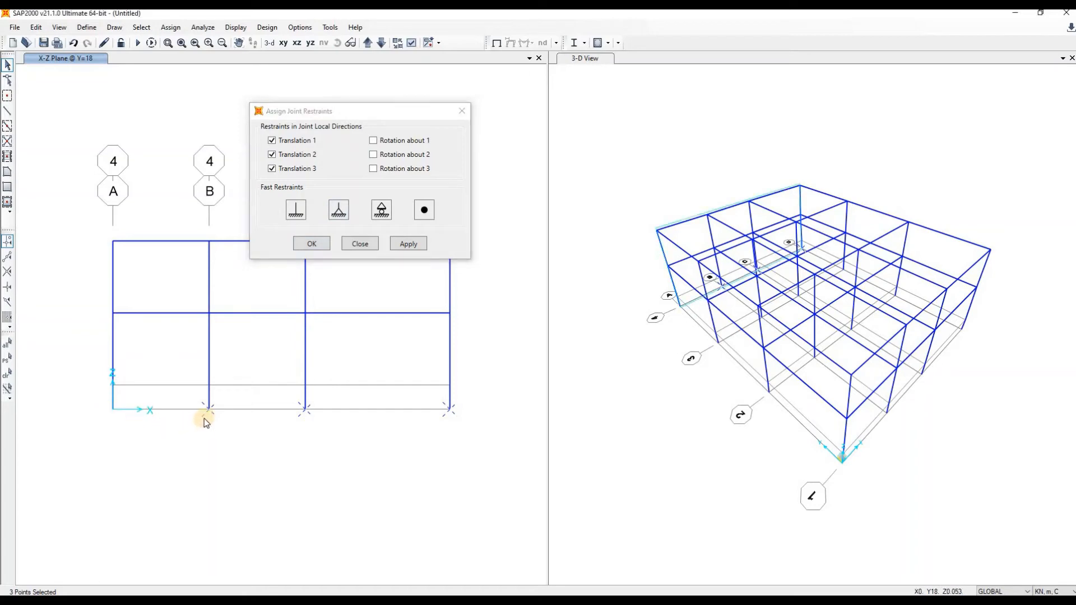
click(207, 408)
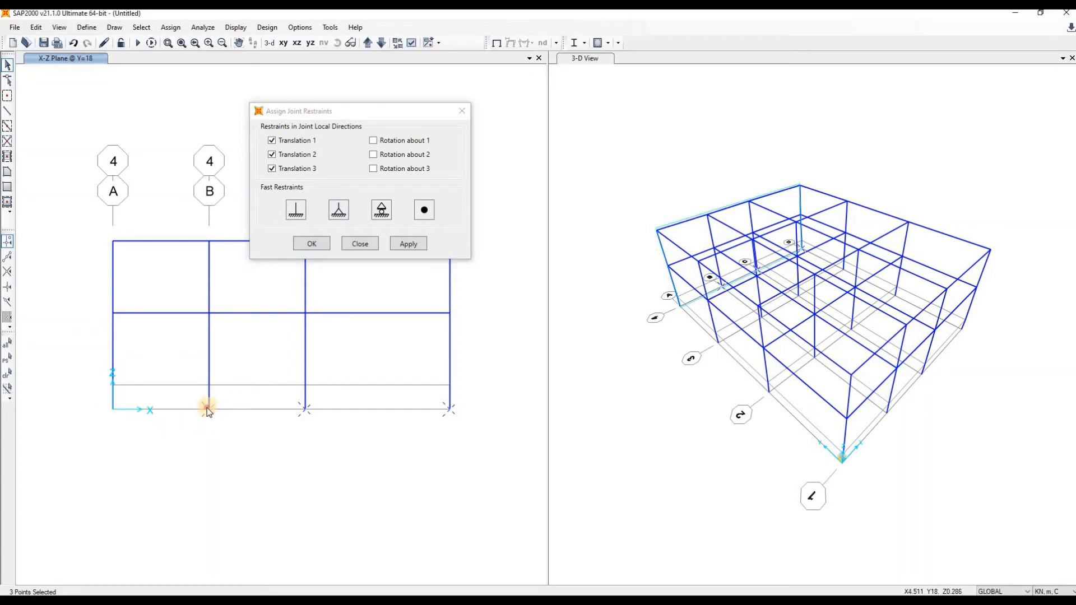
click(306, 409)
click(449, 409)
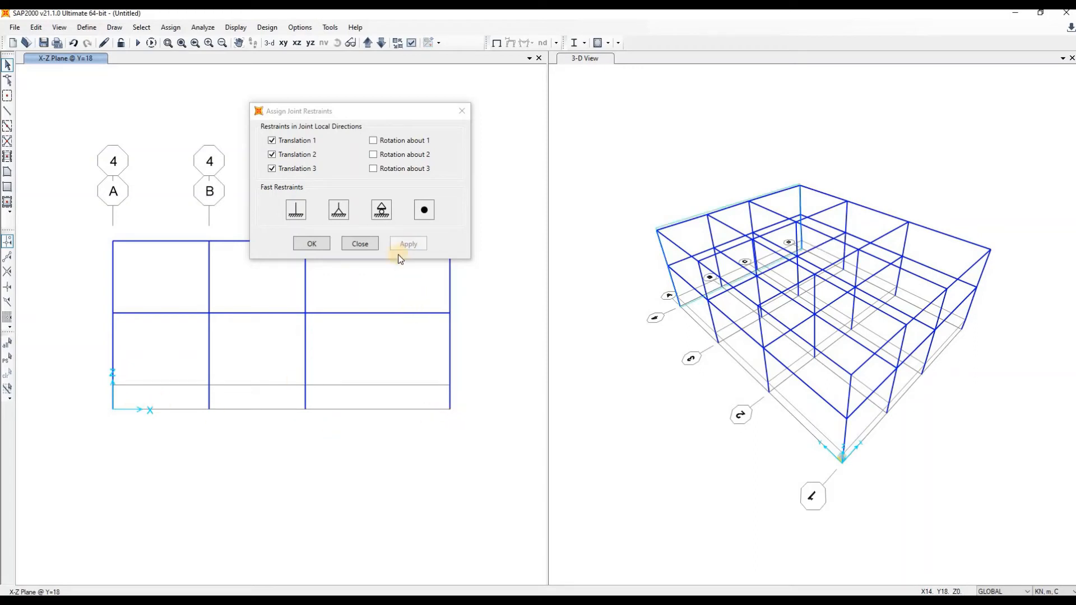
click(209, 409)
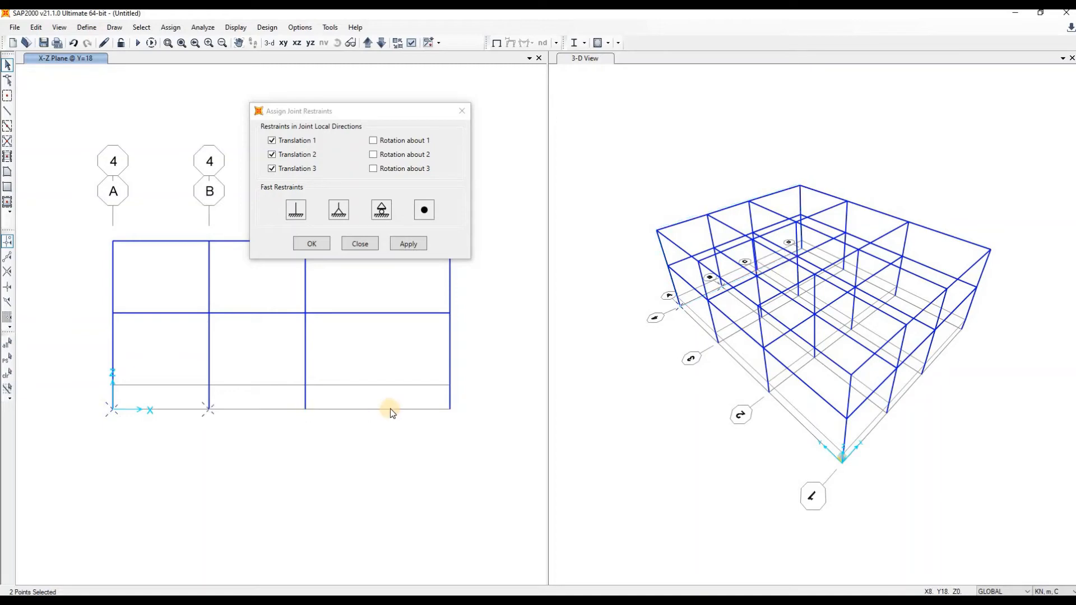
click(305, 410)
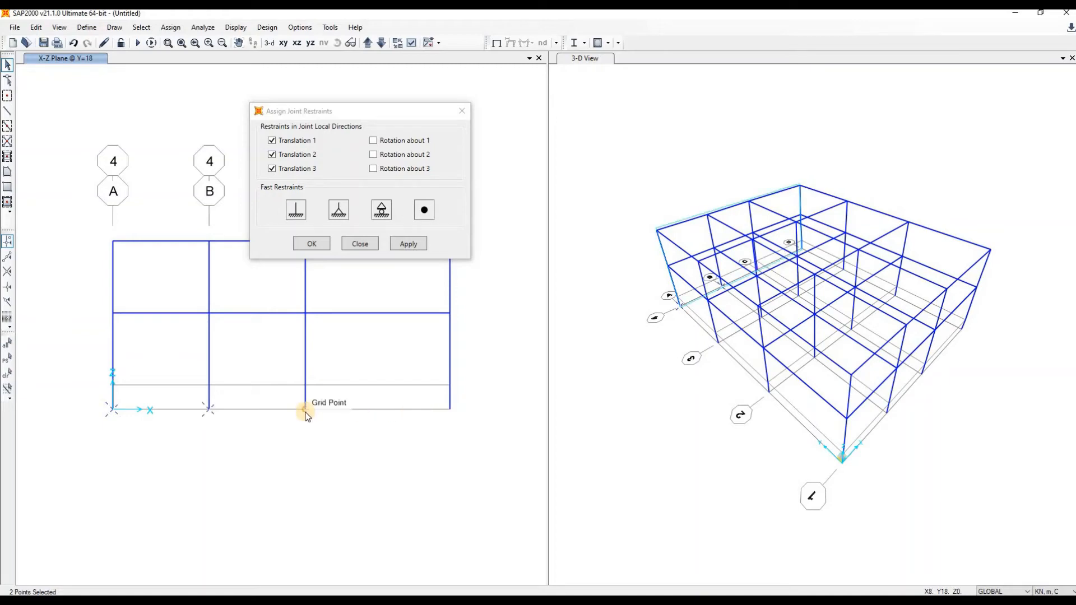
click(450, 410)
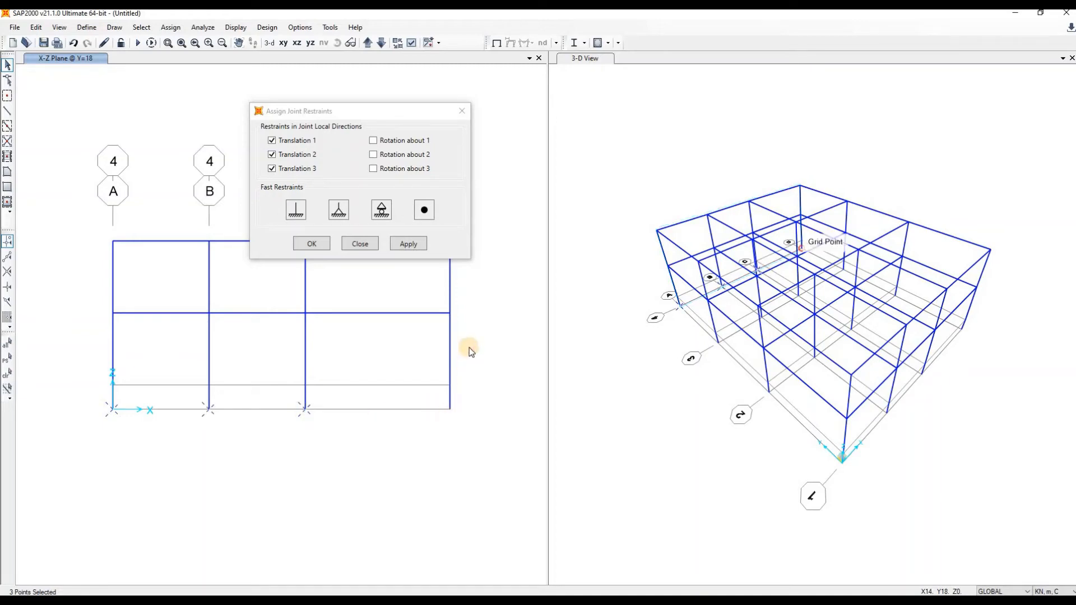
Assign pinned restraints with Translation 1, 2 and 3 fixed to the four selected base joints on grid line 4
click(415, 246)
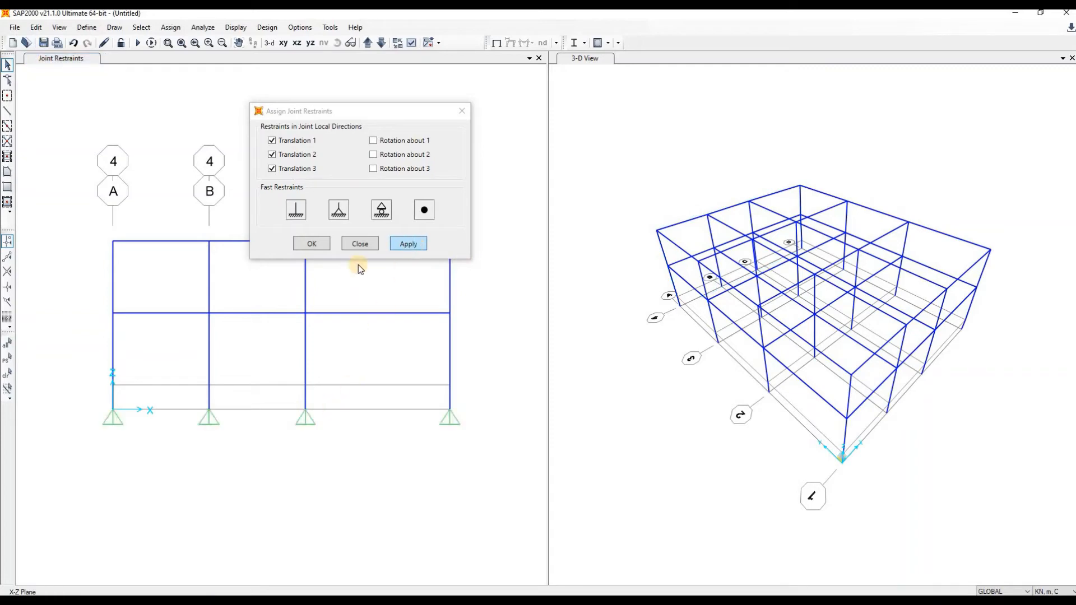
click(313, 246)
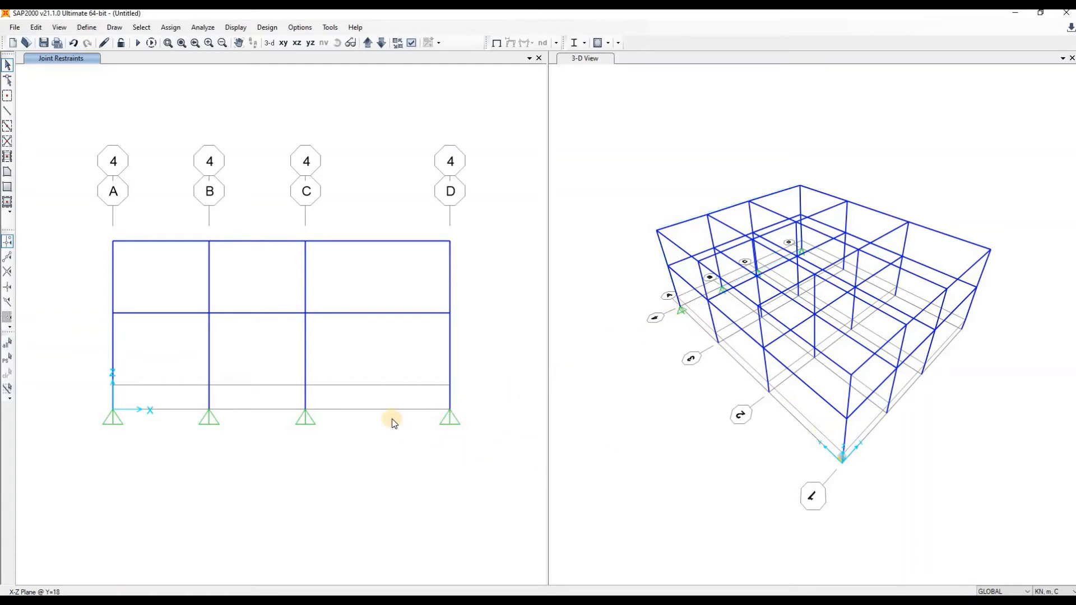
drag(483, 458, 75, 402)
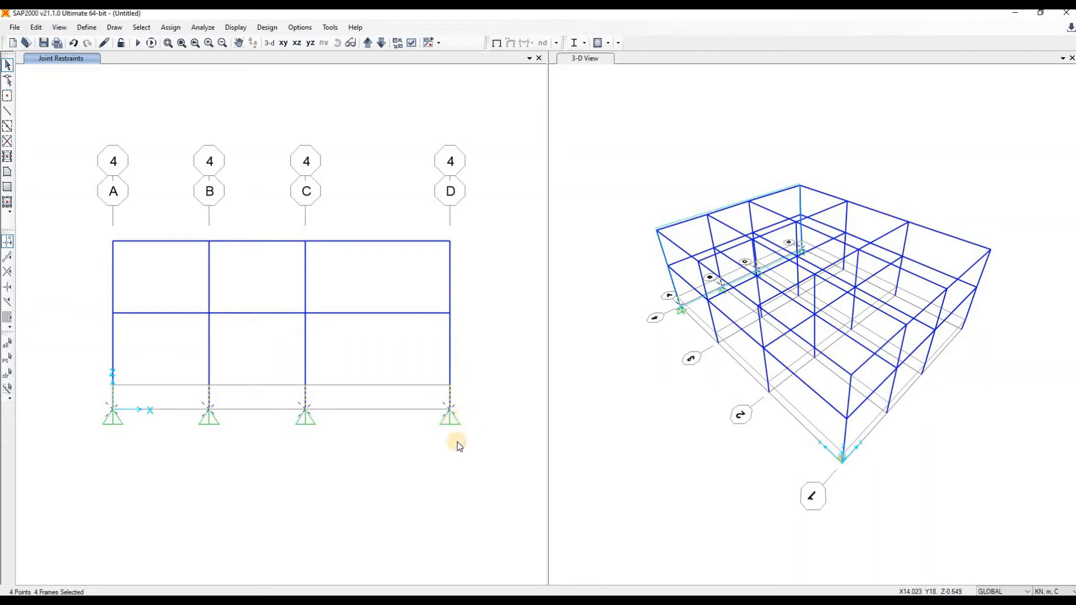
right_click(461, 457)
key(Escape)
click(9, 79)
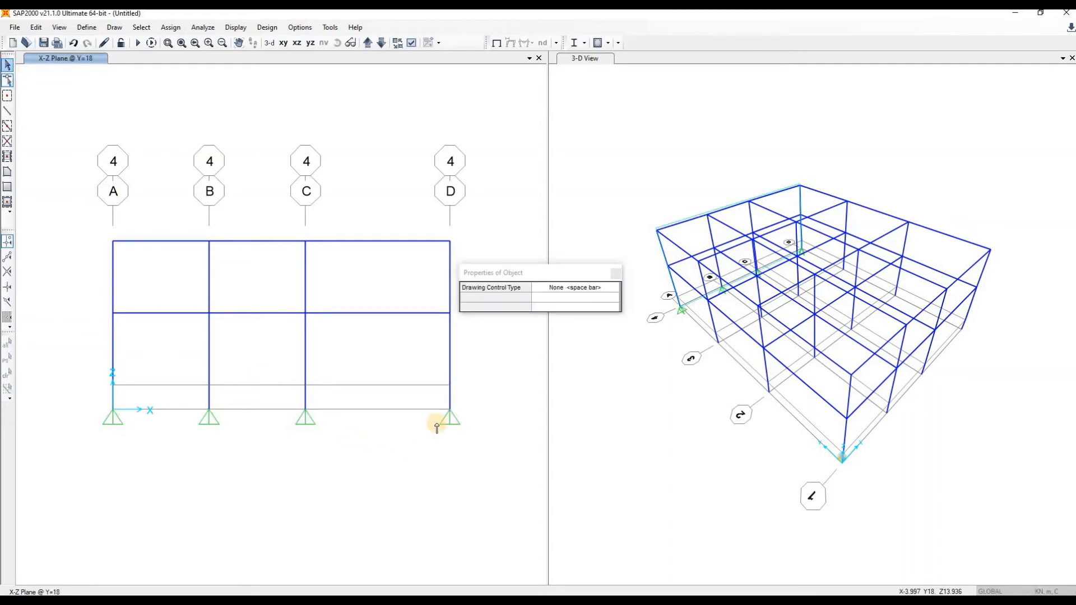
click(614, 273)
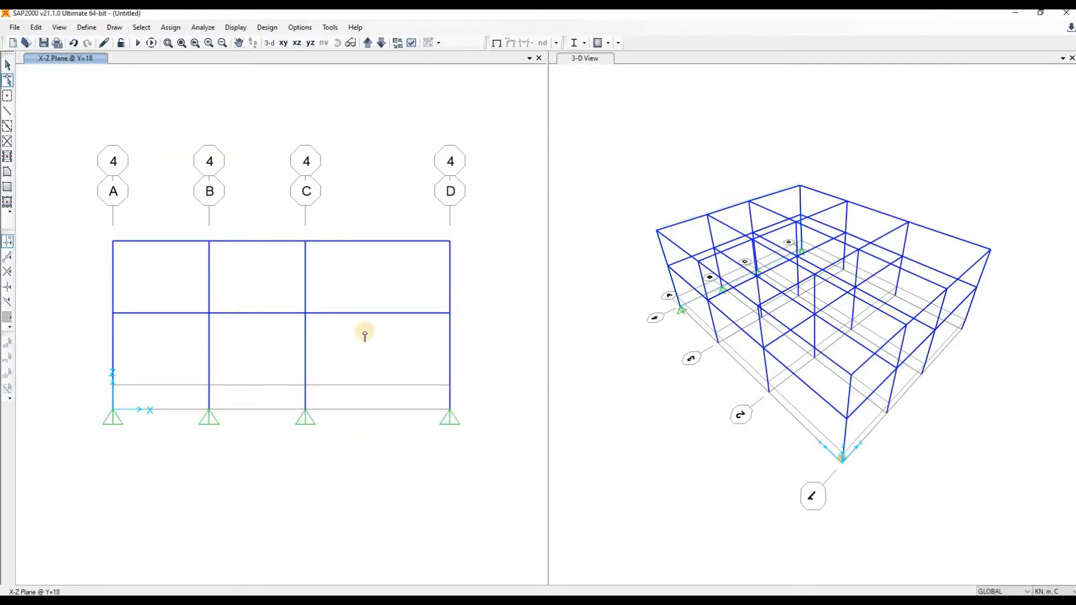
click(9, 64)
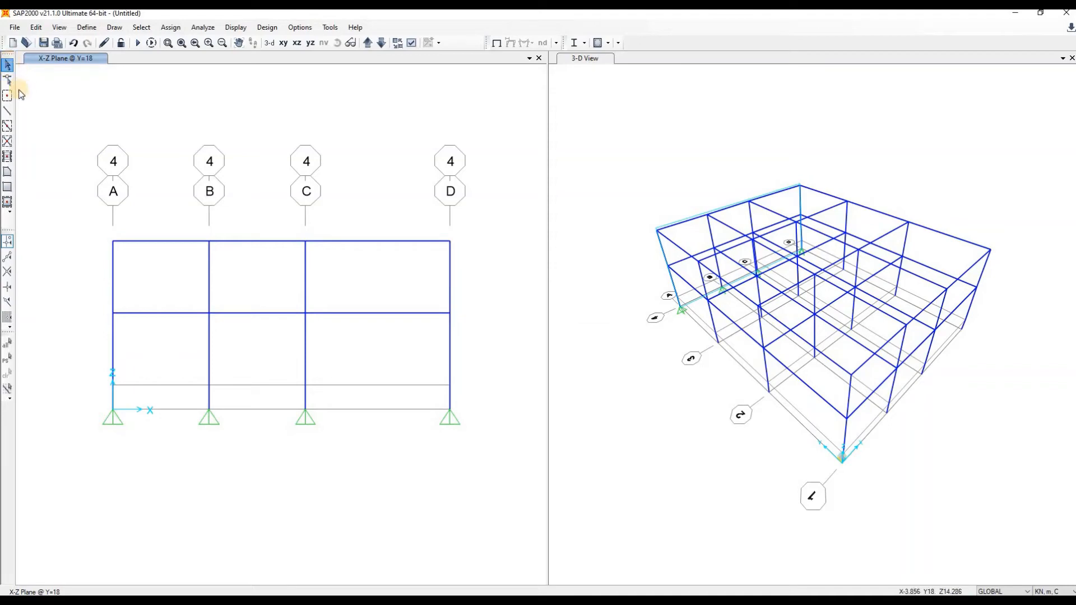
Try to replicate the four pinned base joints on grid line 4 linearly with dx = 0, dy = -6 m and number 3
click(451, 418)
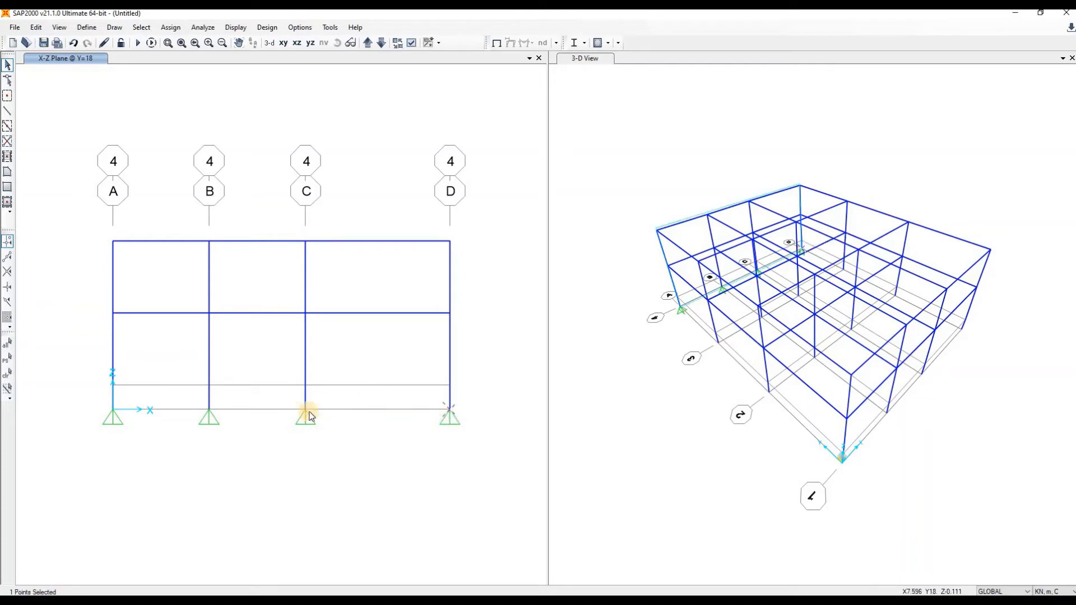
click(209, 412)
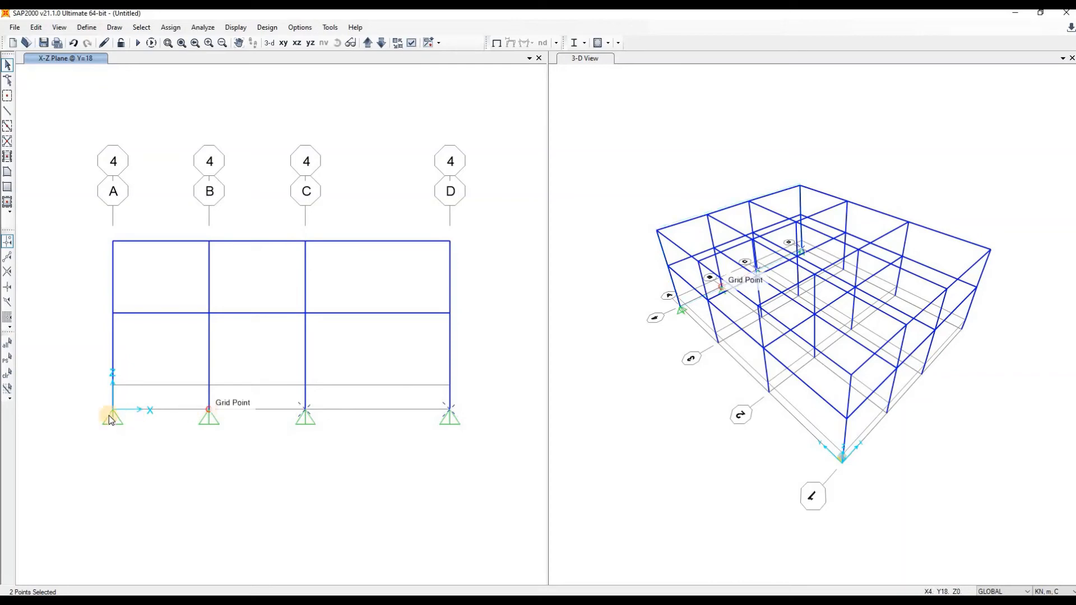
click(113, 411)
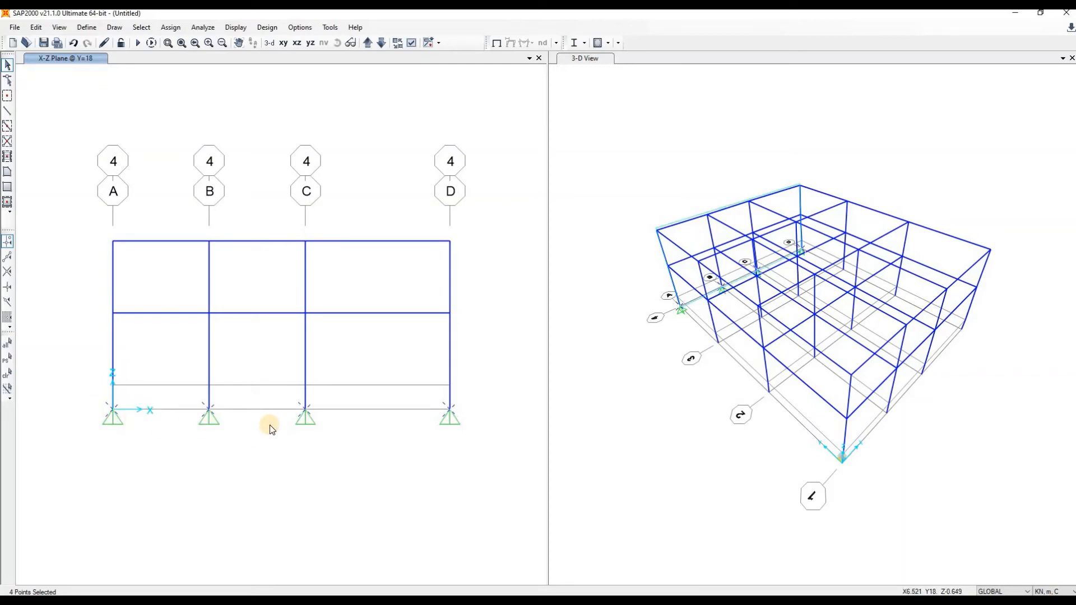
key(ctrl+r)
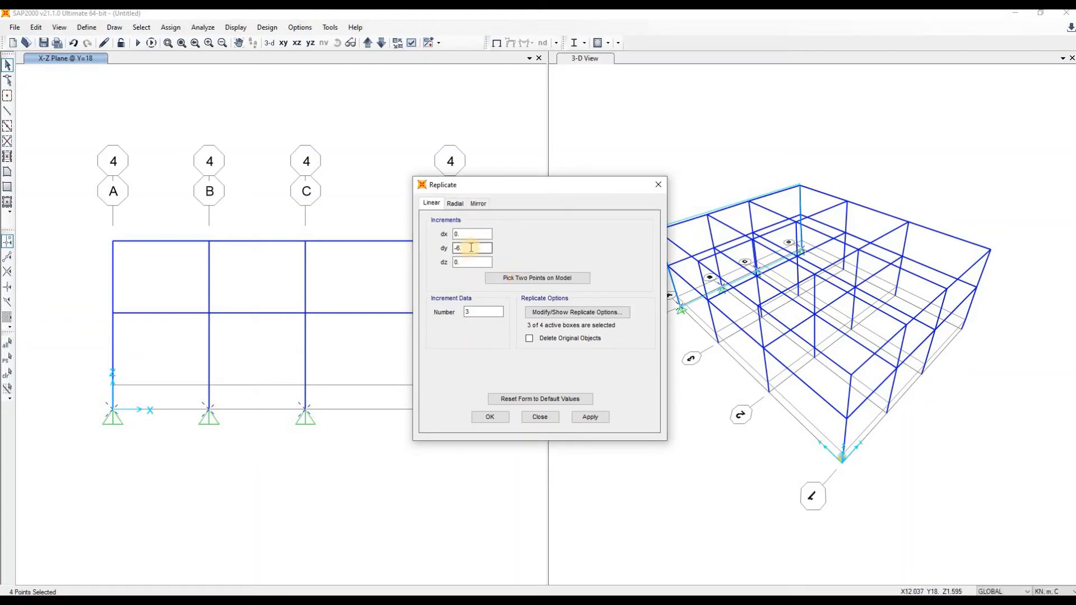
click(590, 417)
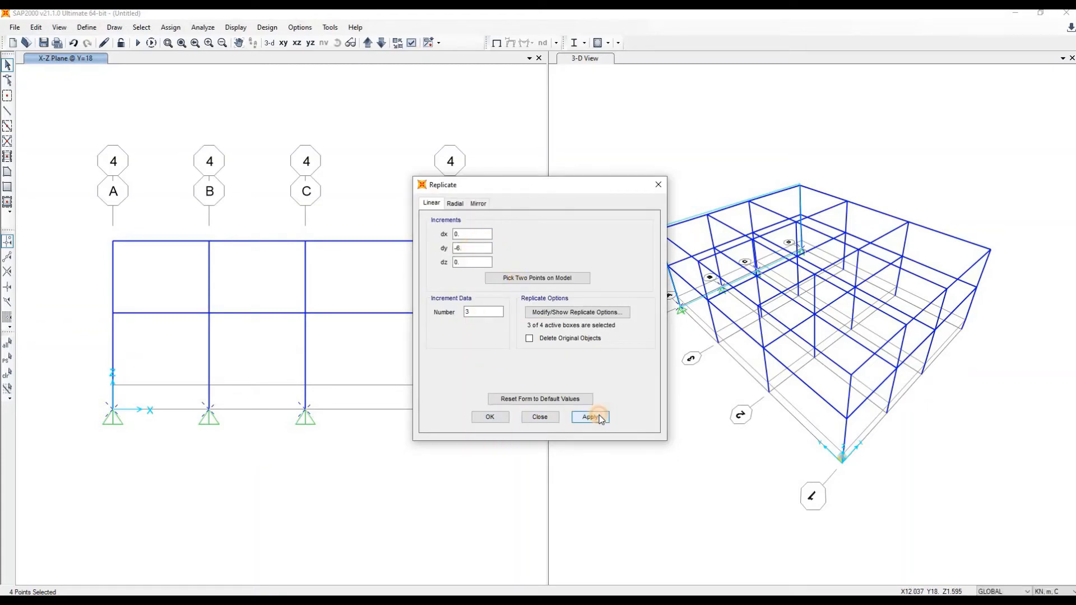
click(490, 421)
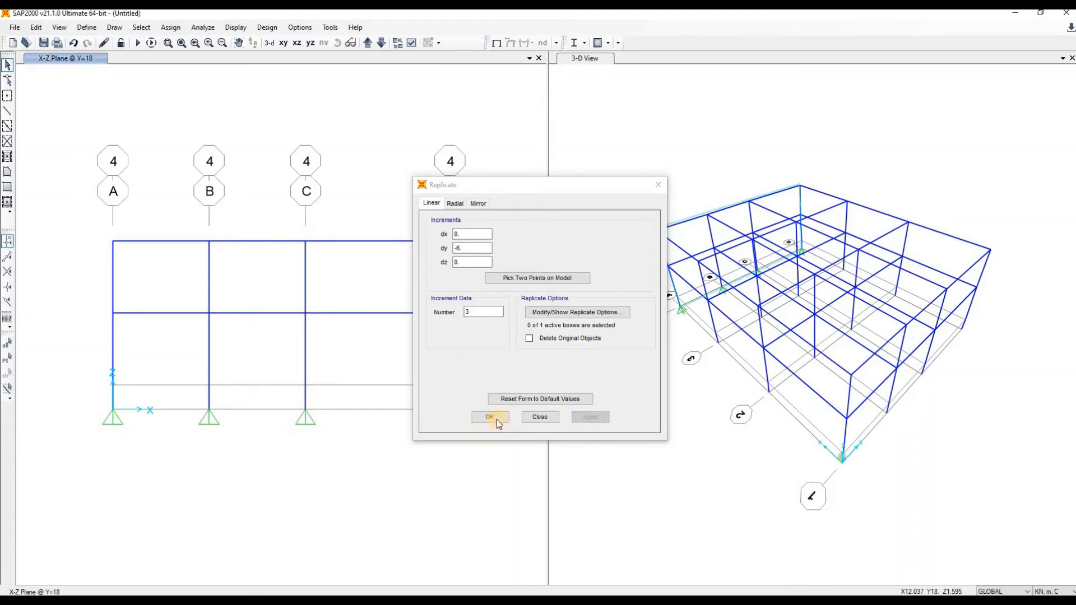
click(496, 419)
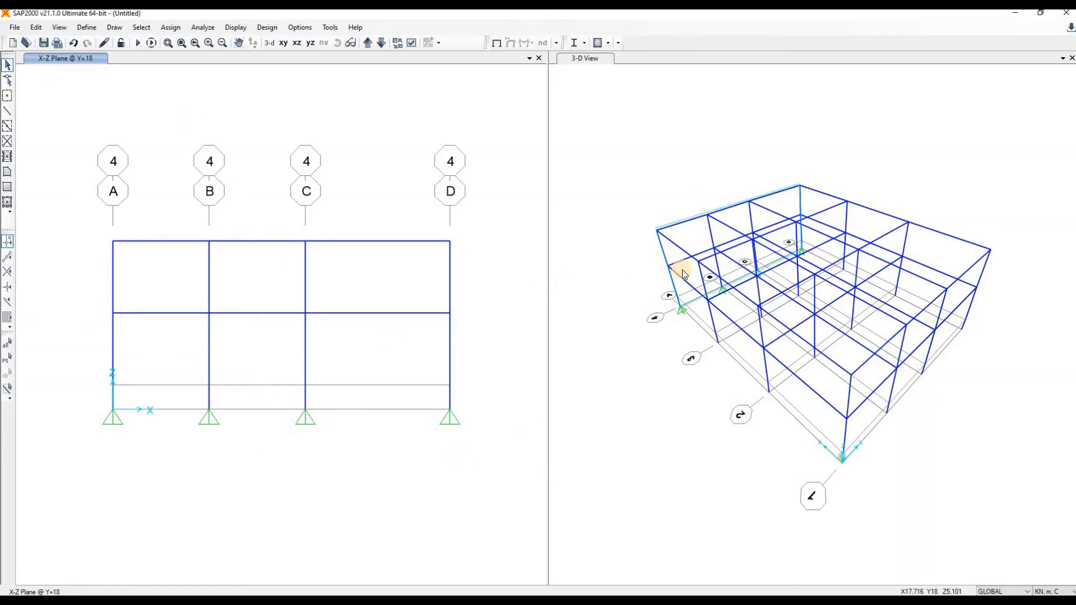
Assign pinned restraints with Translation 1, 2 and 3 fixed to the twelve base joints at Z = 0 on grid lines 3, 2 and 1
click(178, 29)
click(180, 31)
click(180, 28)
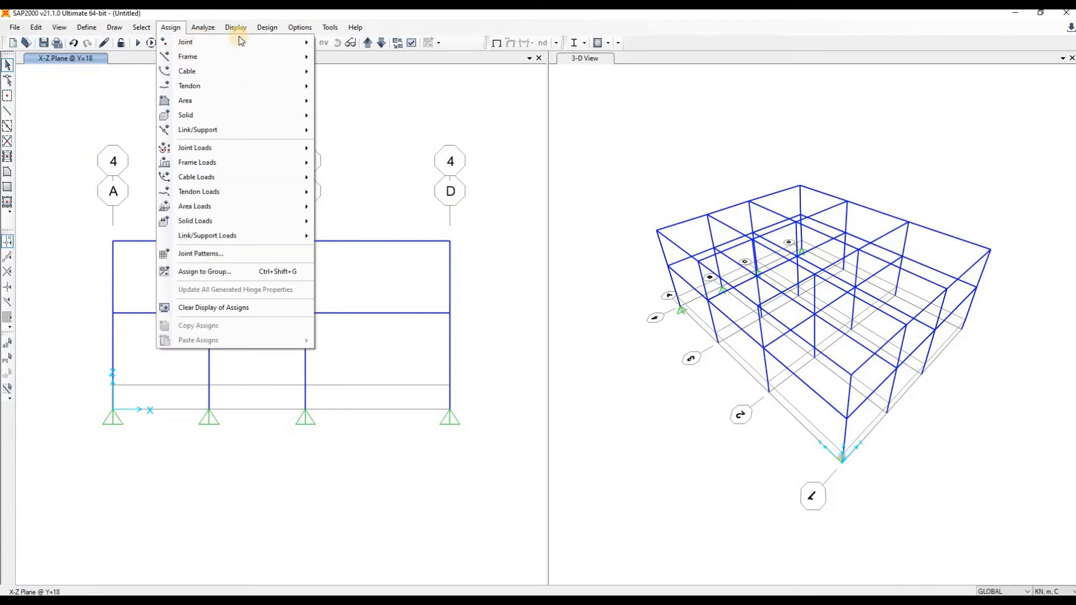
mouse_move(310, 42)
click(341, 43)
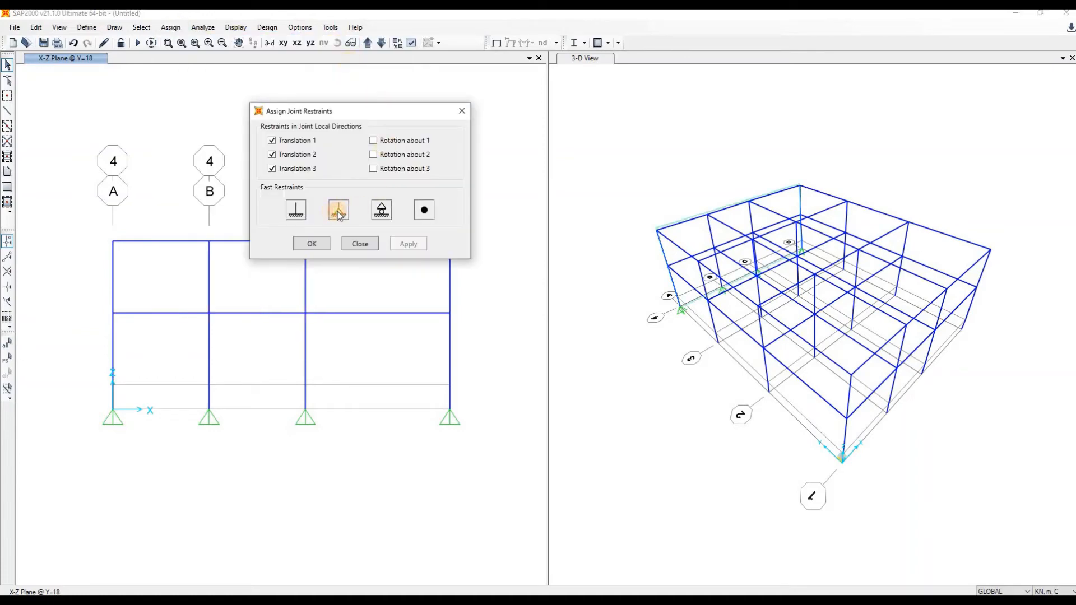
click(761, 320)
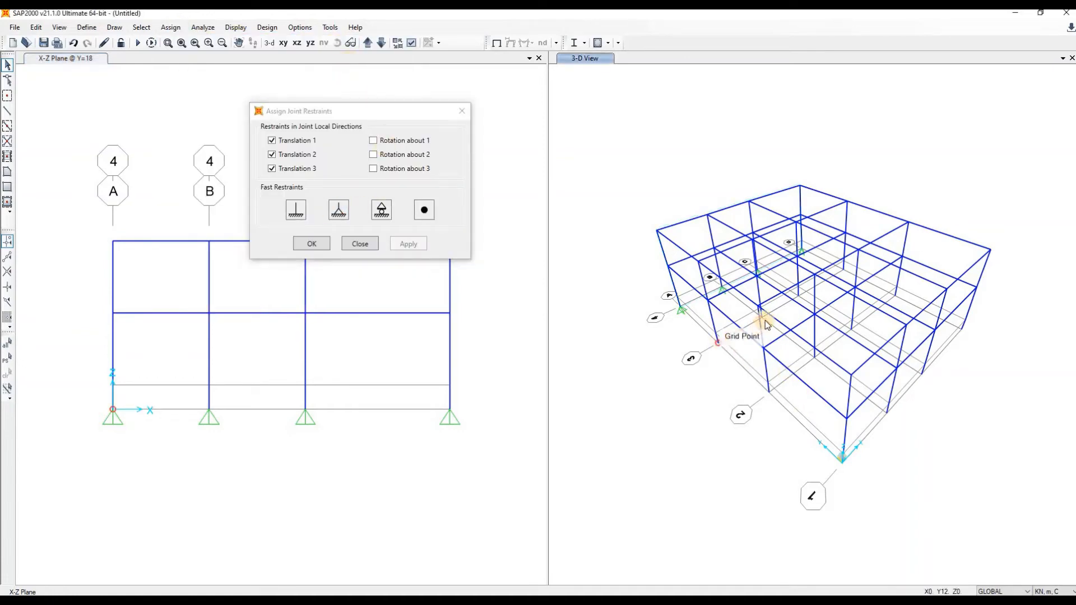
click(799, 293)
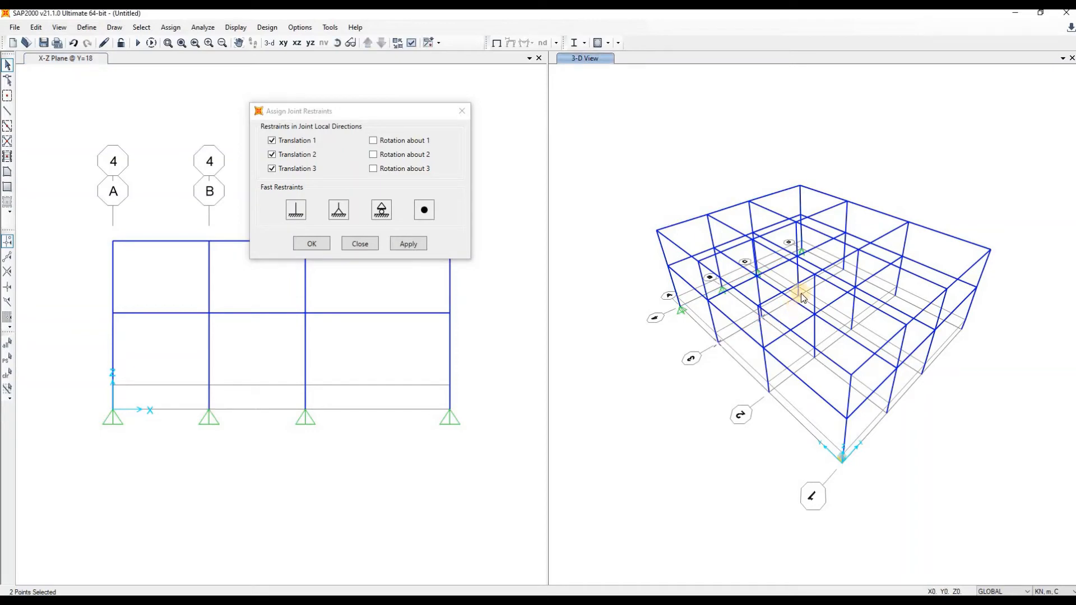
click(845, 274)
click(844, 271)
click(812, 359)
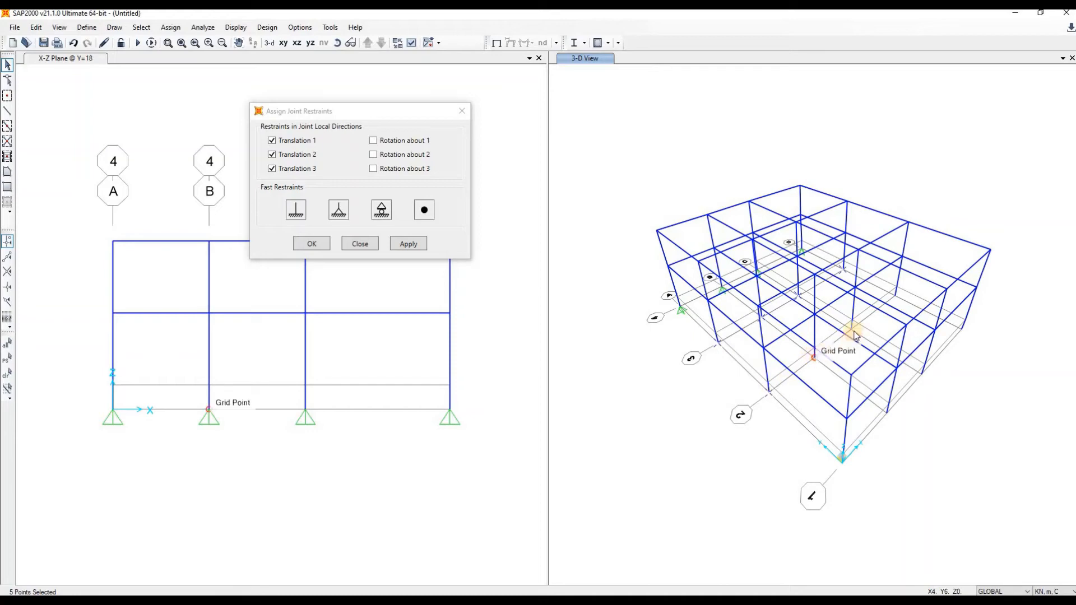
click(851, 330)
click(897, 296)
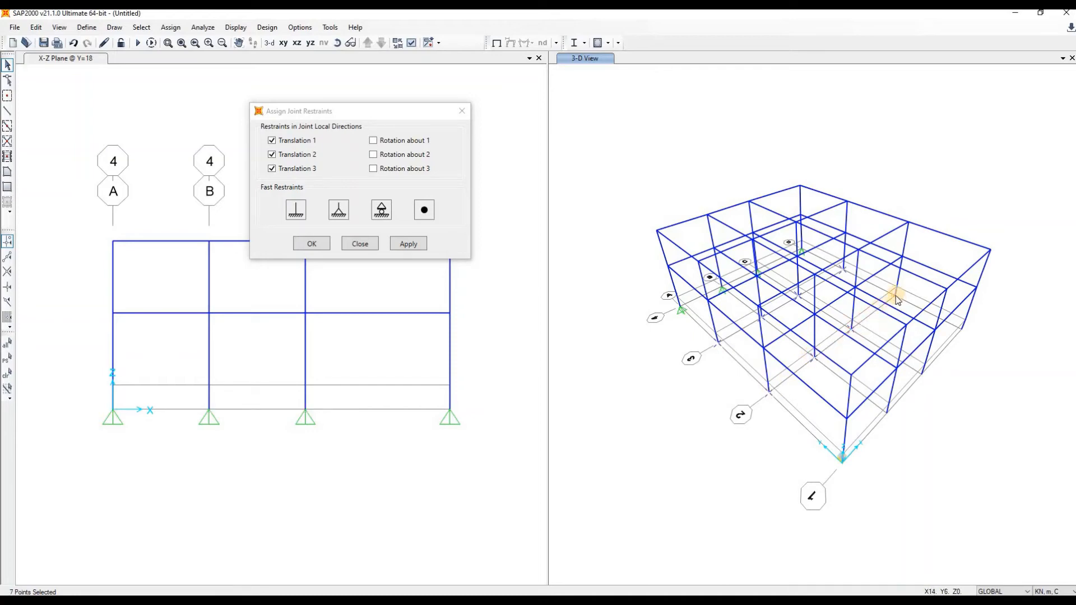
click(842, 459)
click(889, 412)
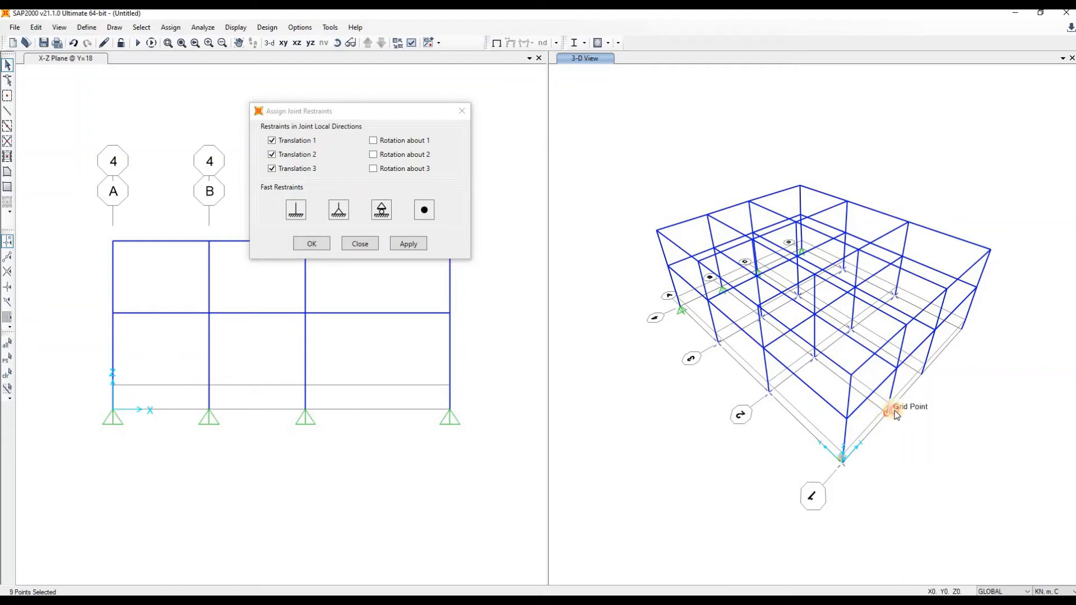
click(921, 373)
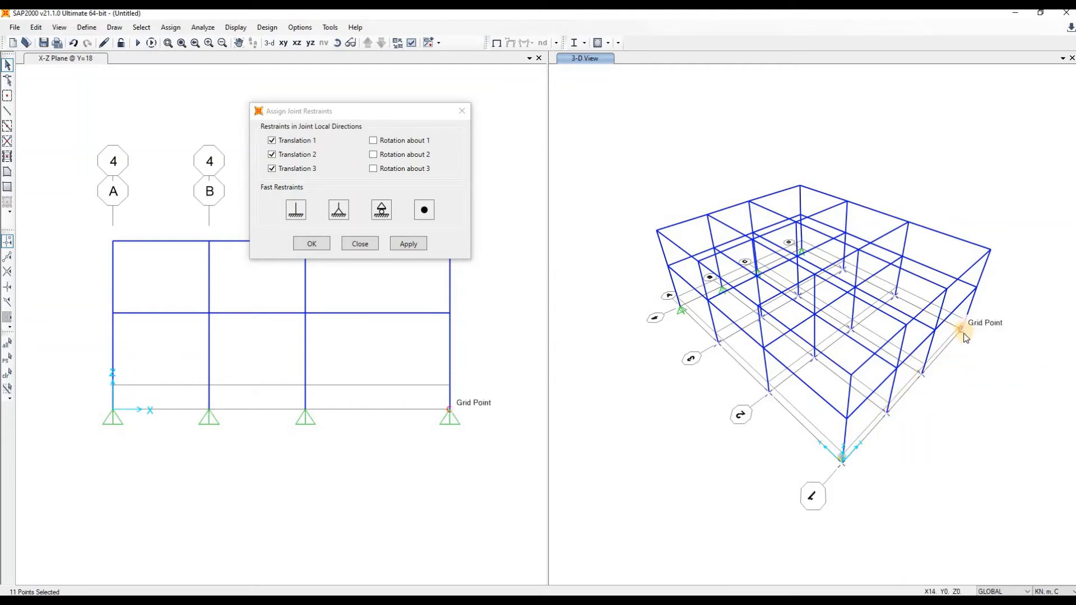
click(961, 330)
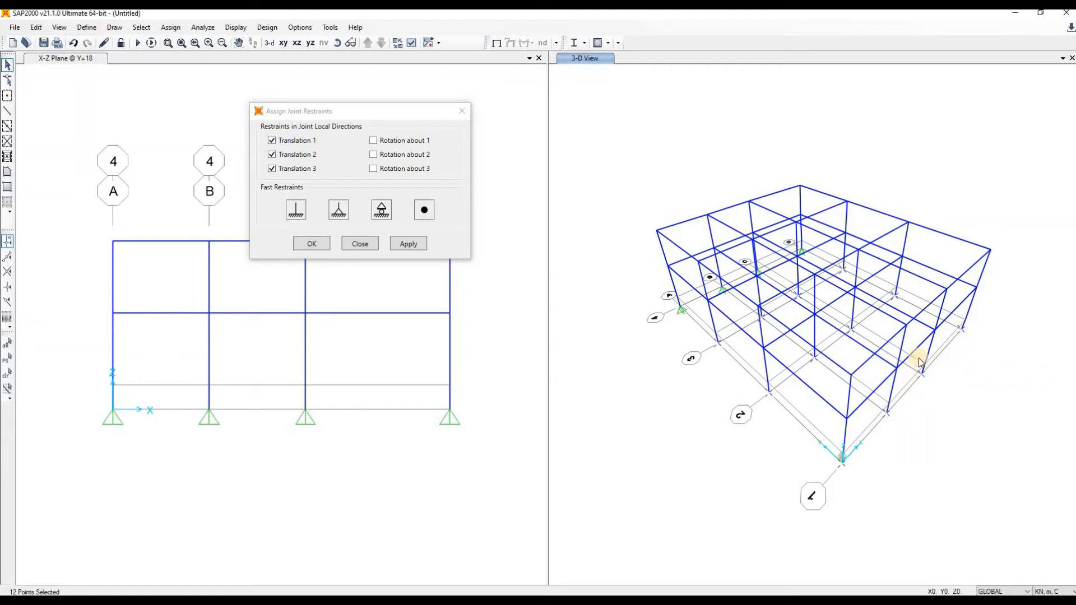
click(408, 245)
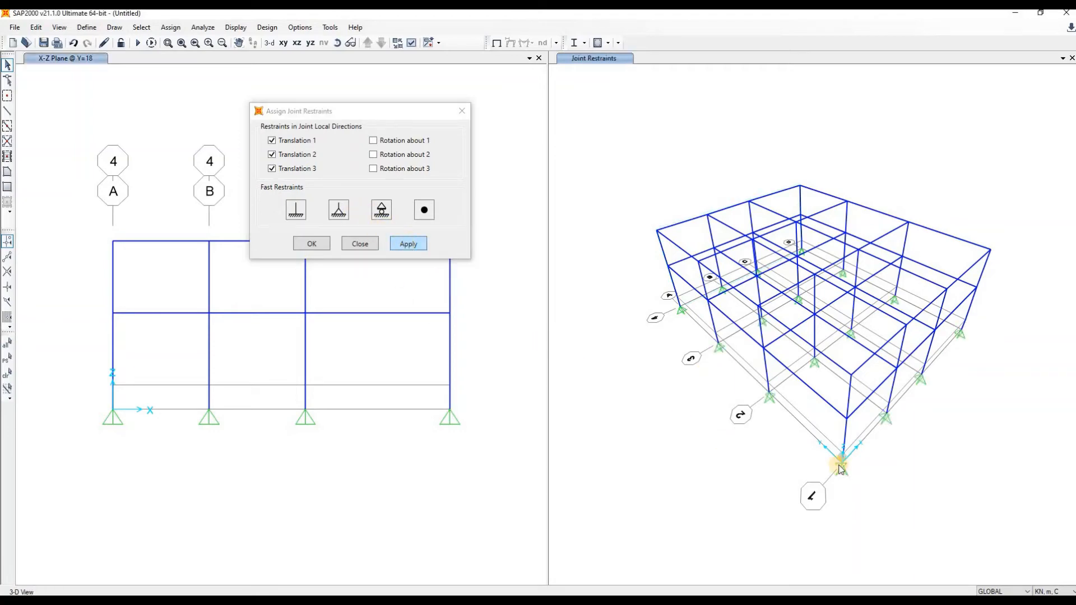
click(313, 245)
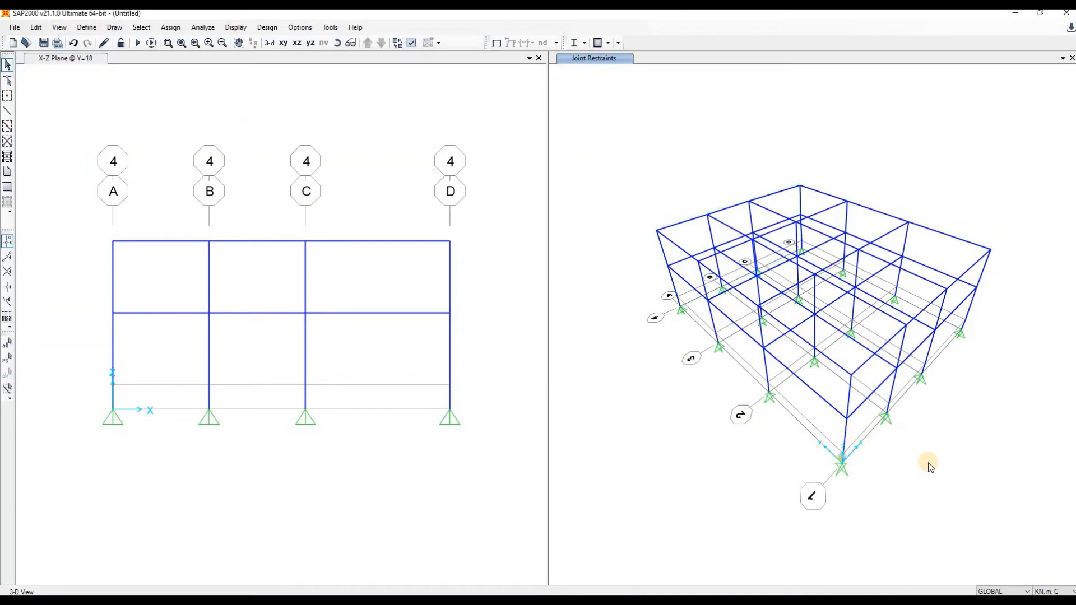
Inspect the pinned supports at the column bases from lower angles in the 3-D view and restore the default 3-D view
middle_drag(919, 493, 962, 459)
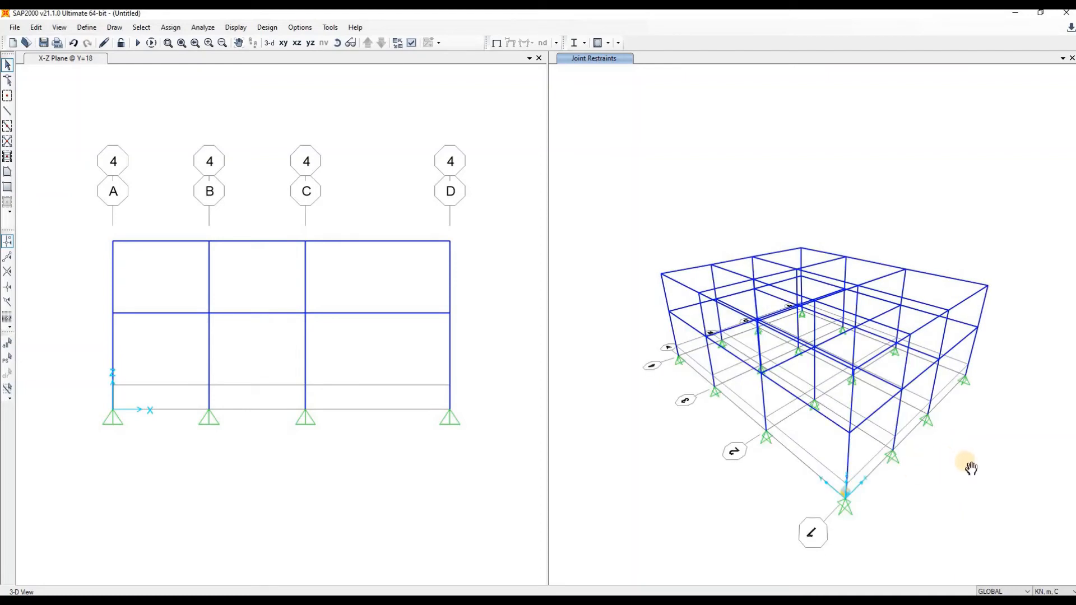
shift+middle_drag(894, 492, 924, 457)
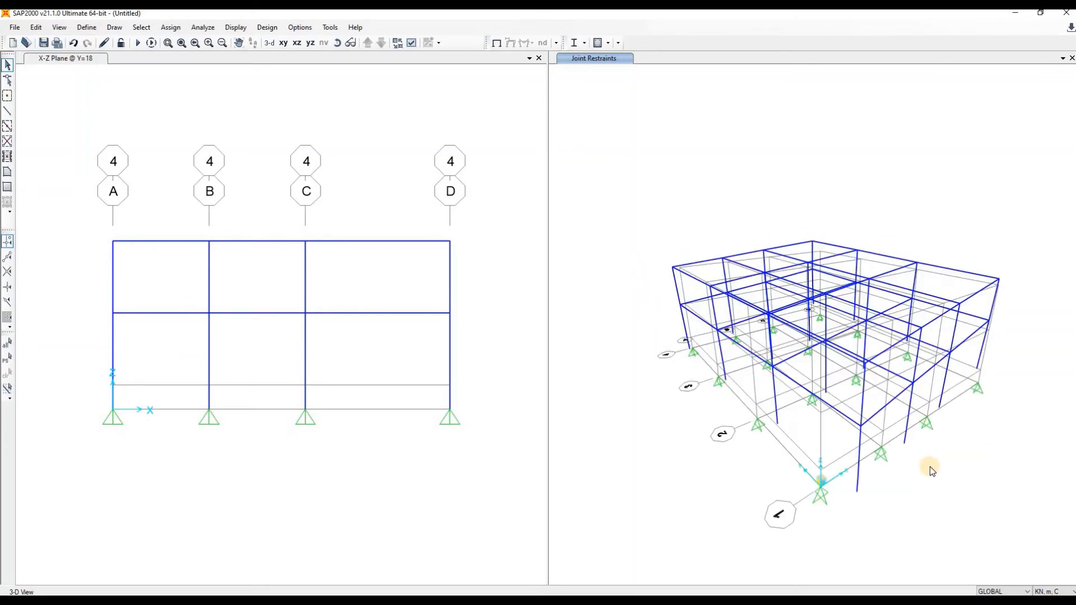
mouse_move(951, 529)
shift+middle_down()
mouse_move(939, 510)
mouse_move(955, 504)
shift+middle_up()
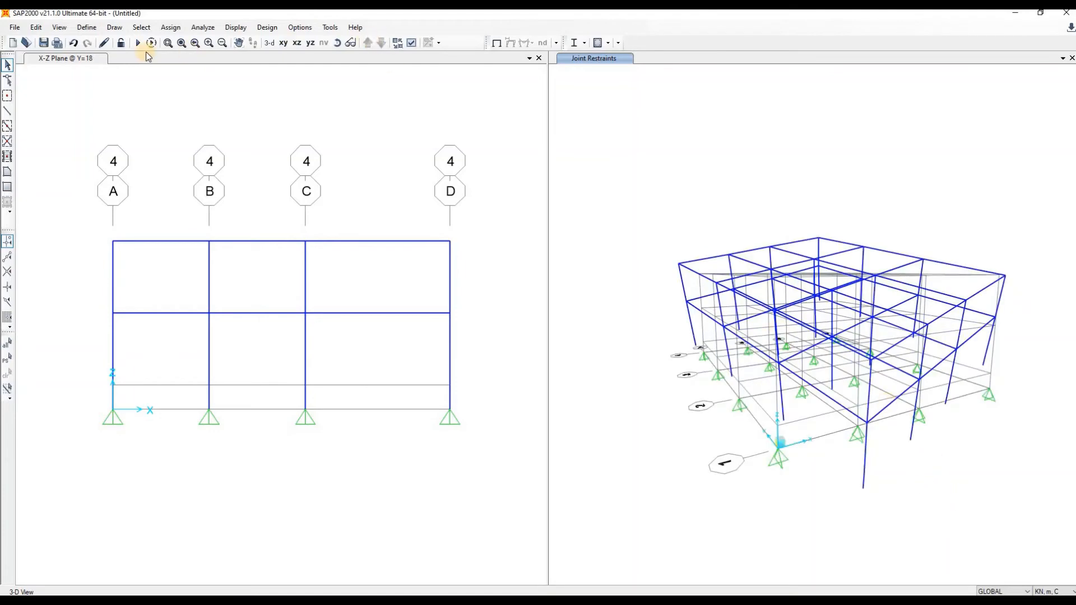
click(271, 46)
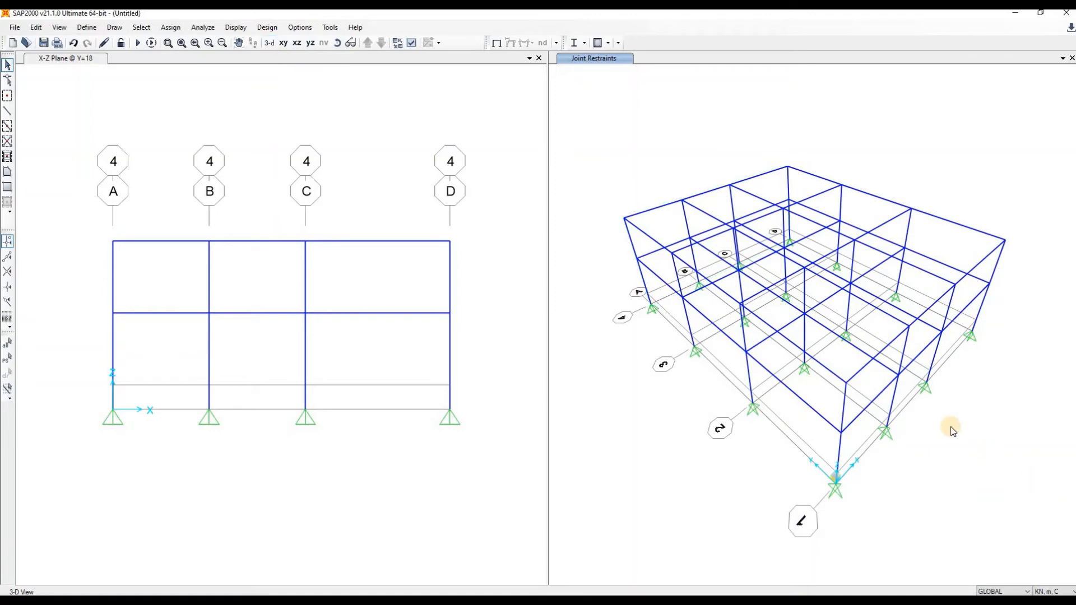
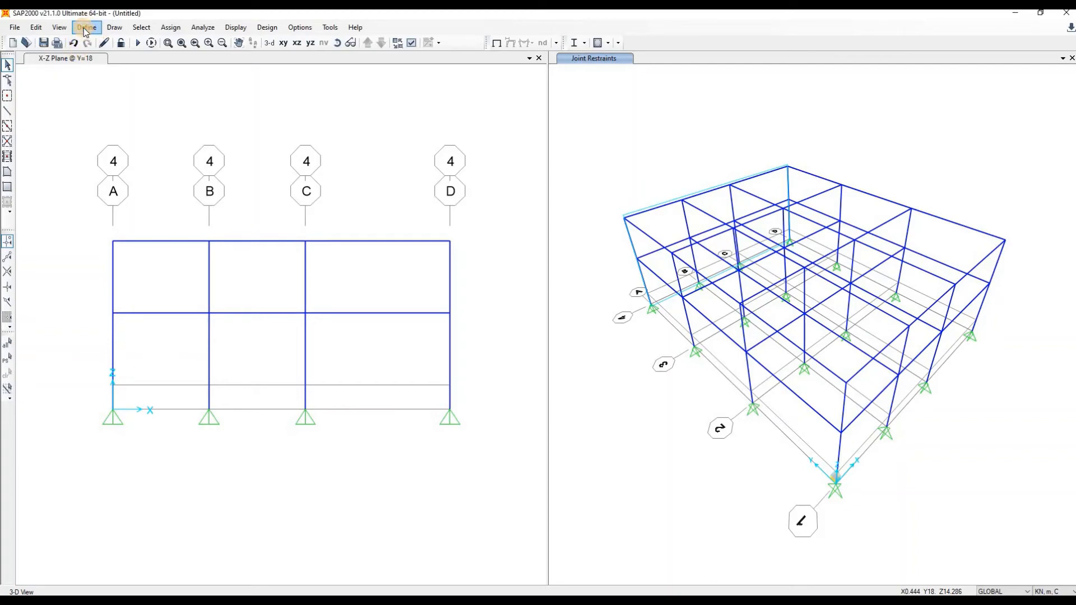
click(85, 30)
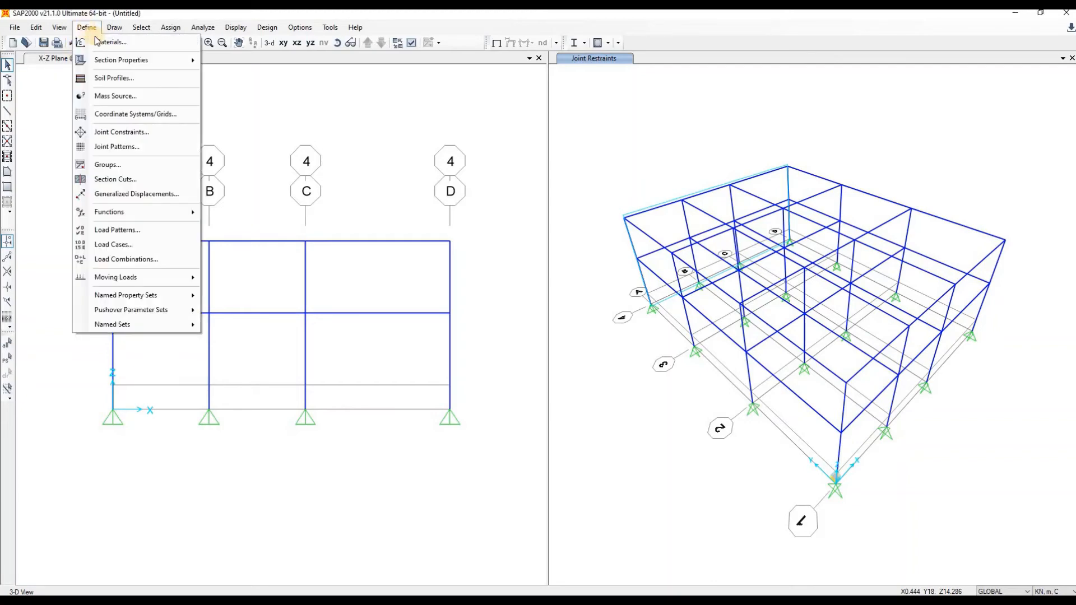
click(126, 248)
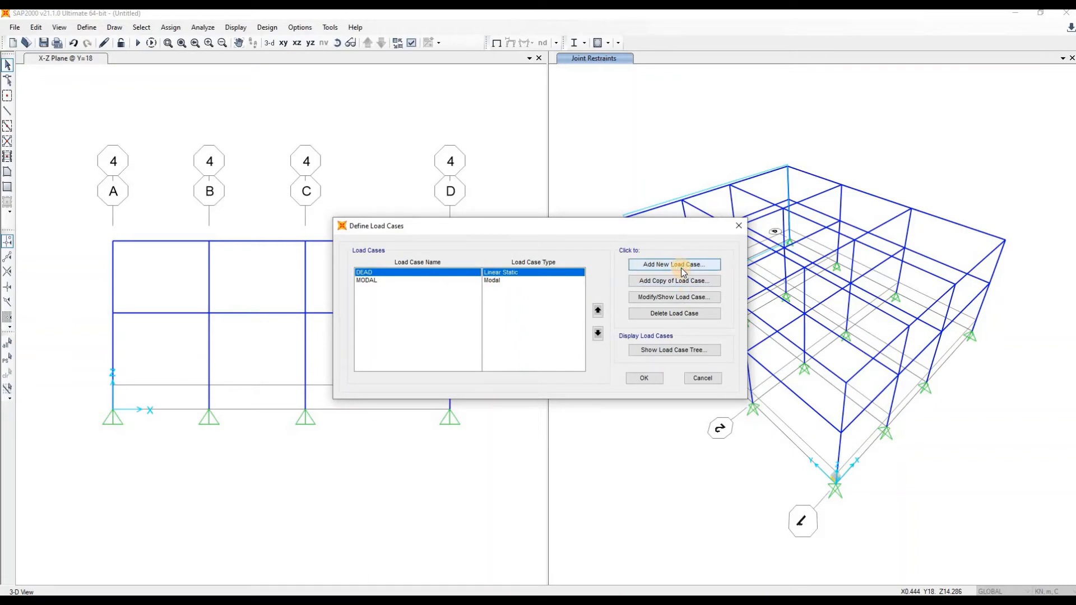
click(629, 268)
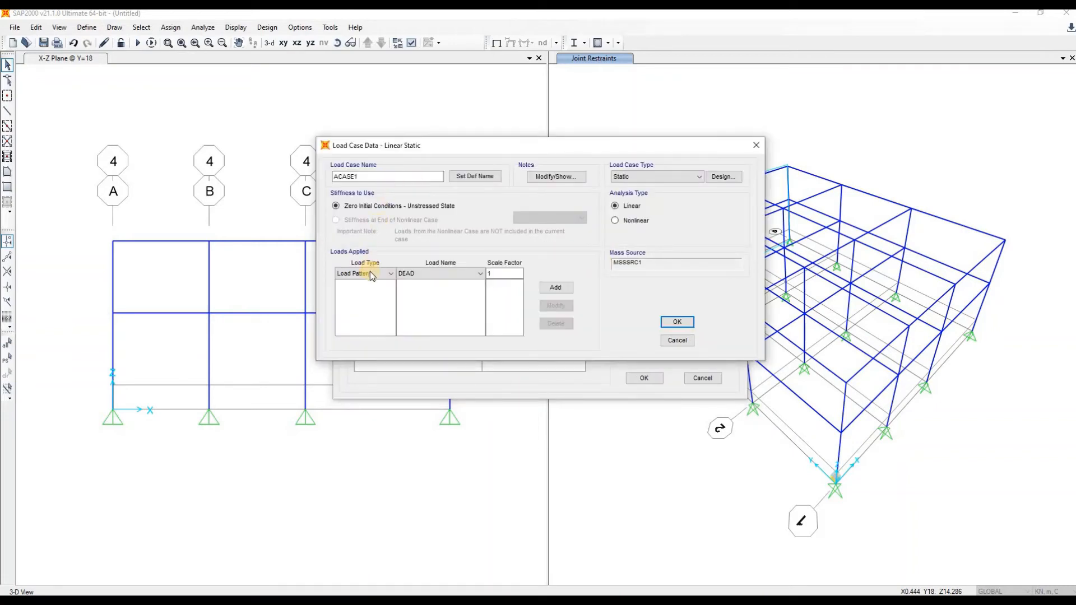
click(371, 276)
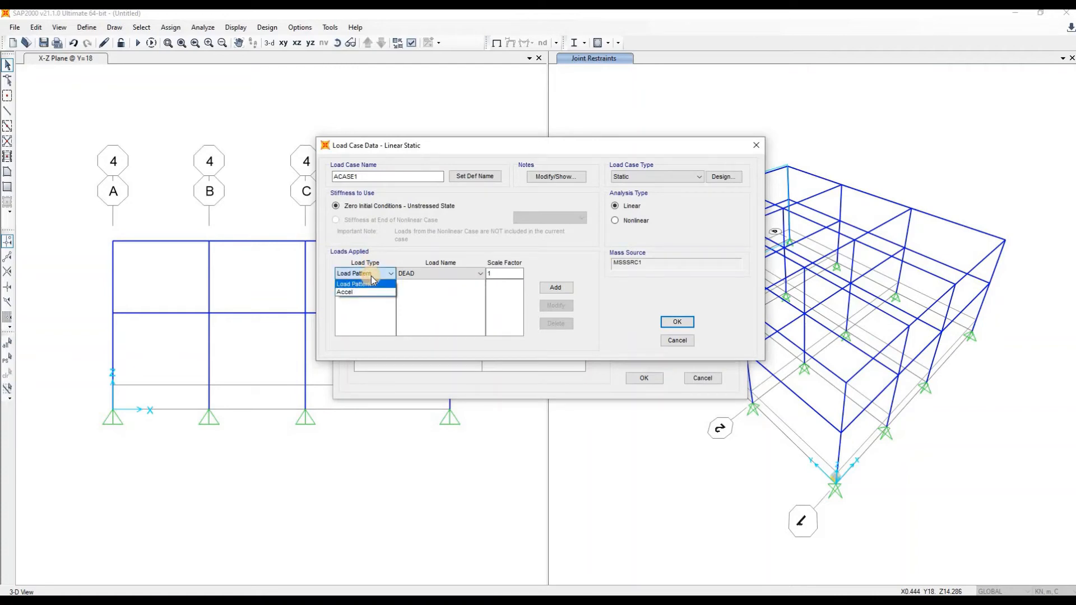
click(370, 283)
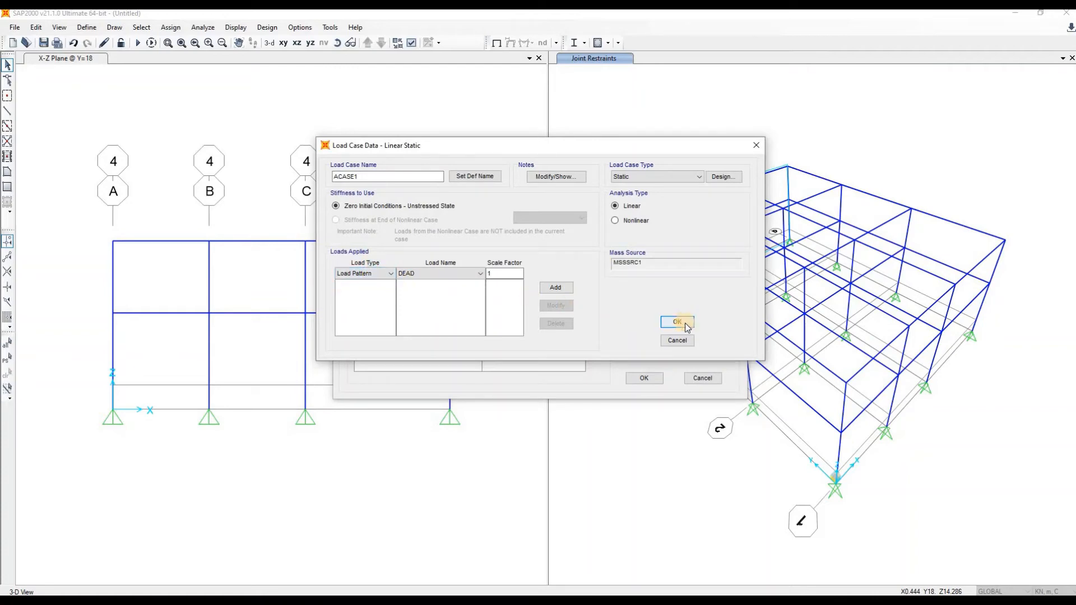
click(677, 340)
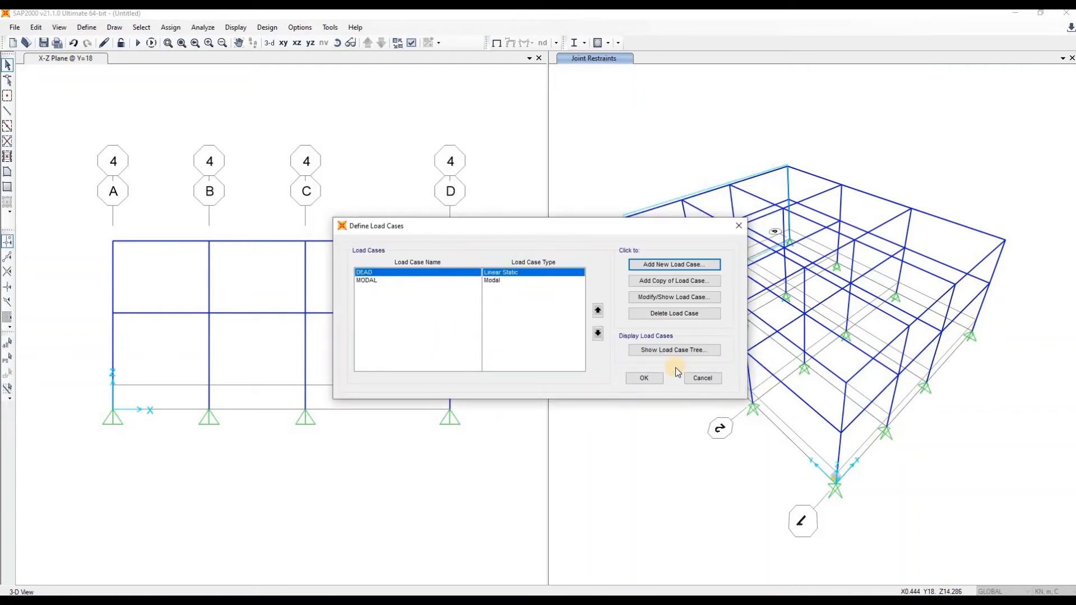
click(702, 378)
click(90, 29)
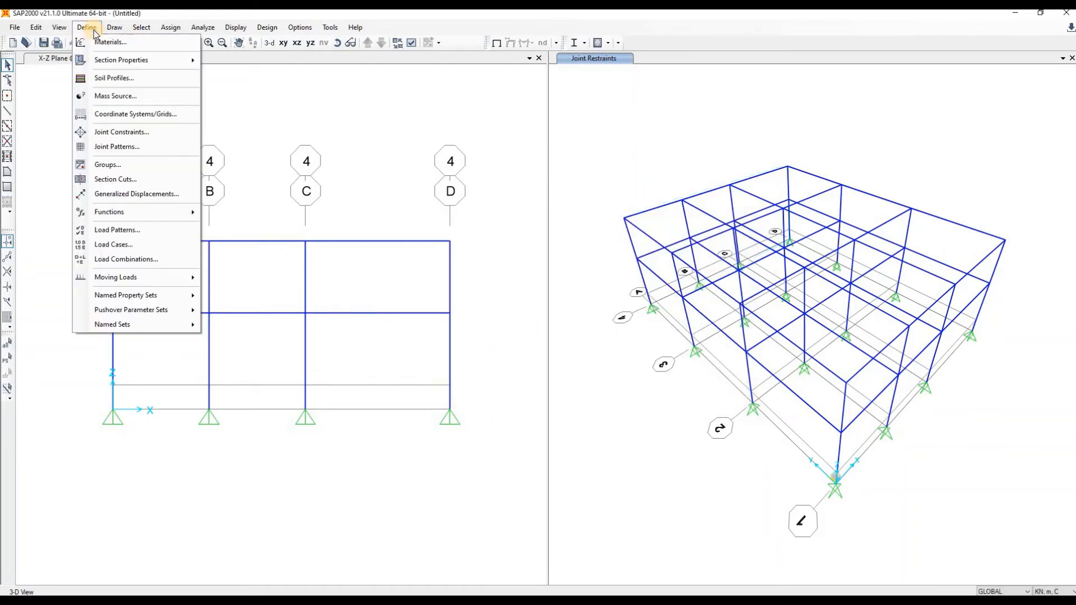
click(160, 234)
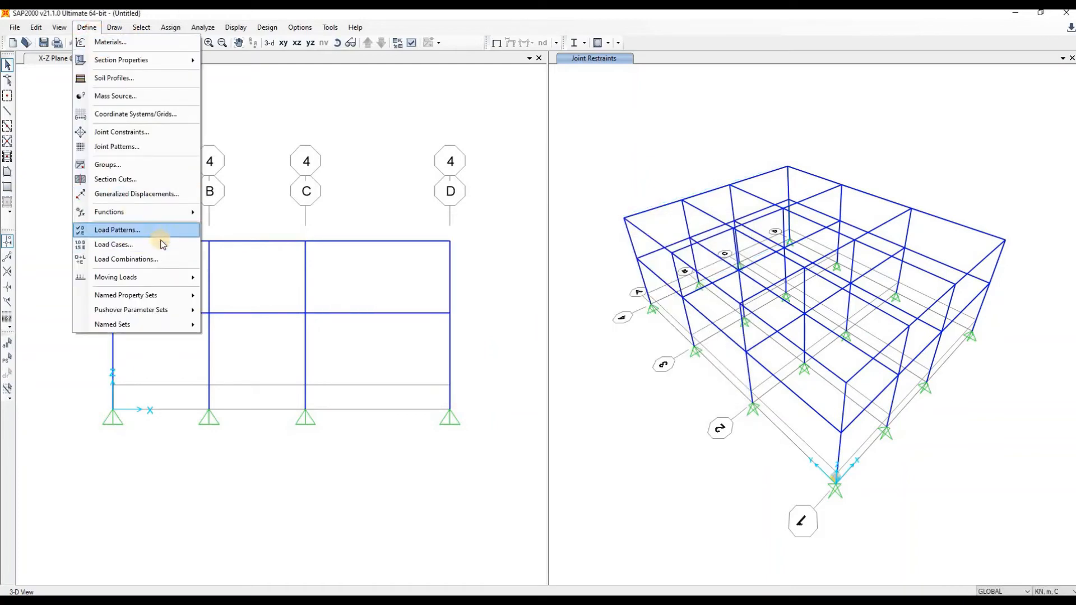
click(160, 262)
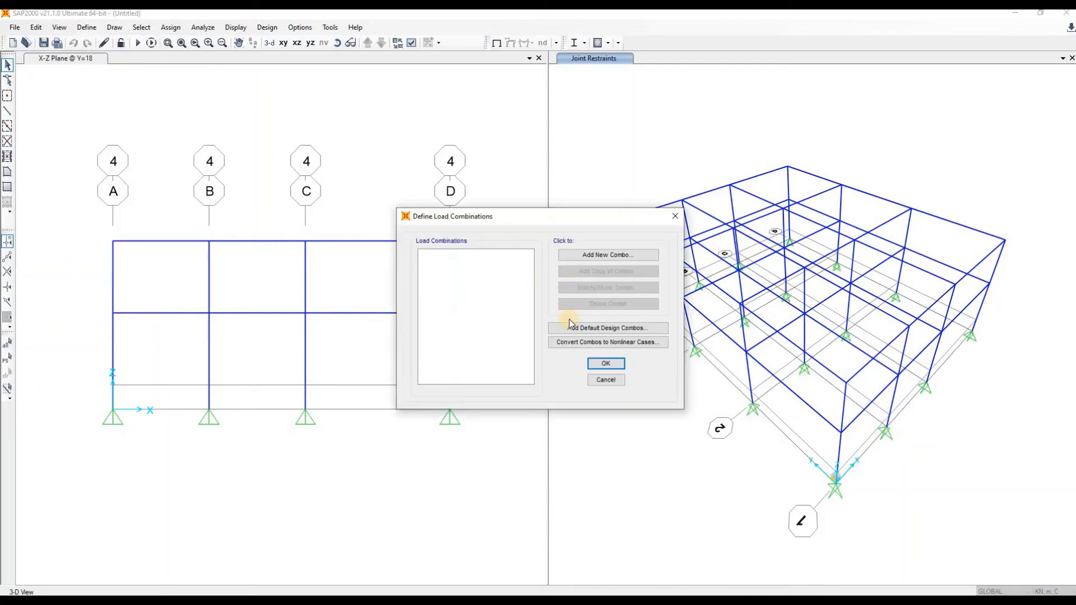
click(605, 380)
Open the load pattern definitions and examine the DEAD pattern's name, the type options and the self weight multiplier
click(86, 27)
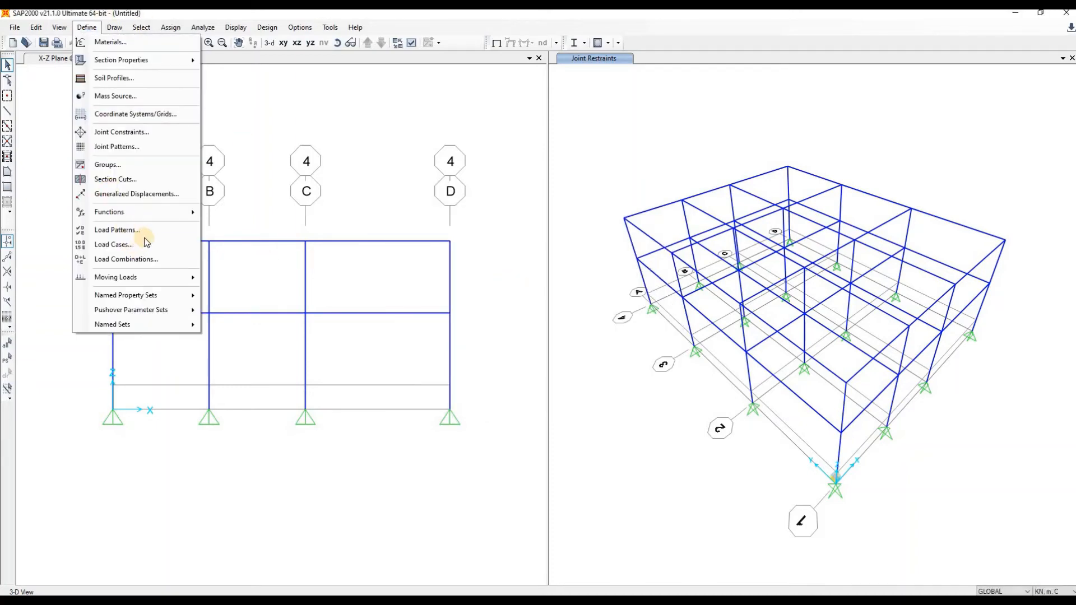
click(129, 231)
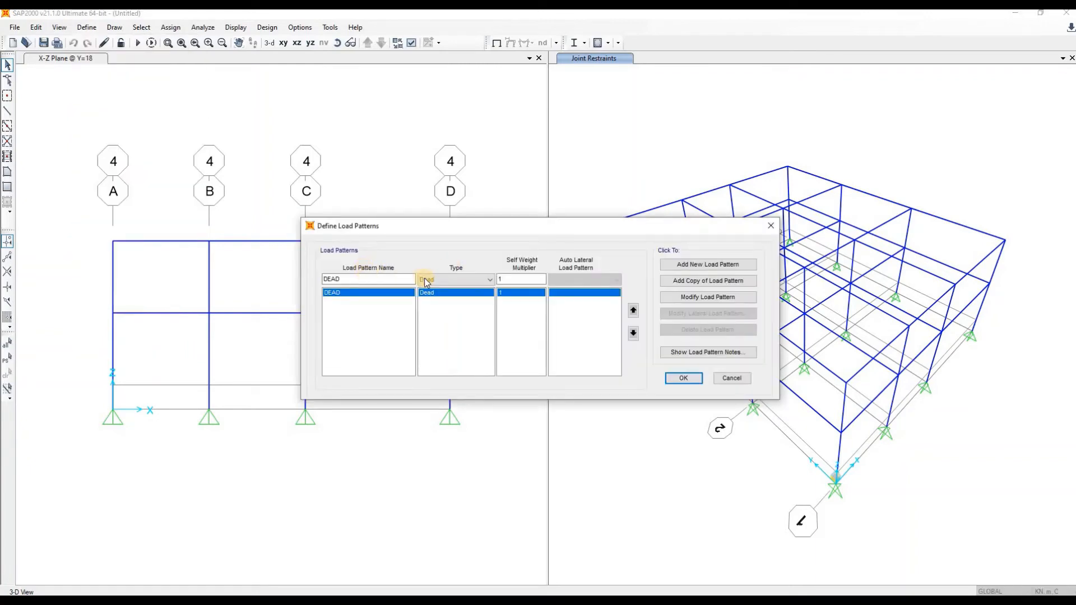
click(369, 279)
click(466, 280)
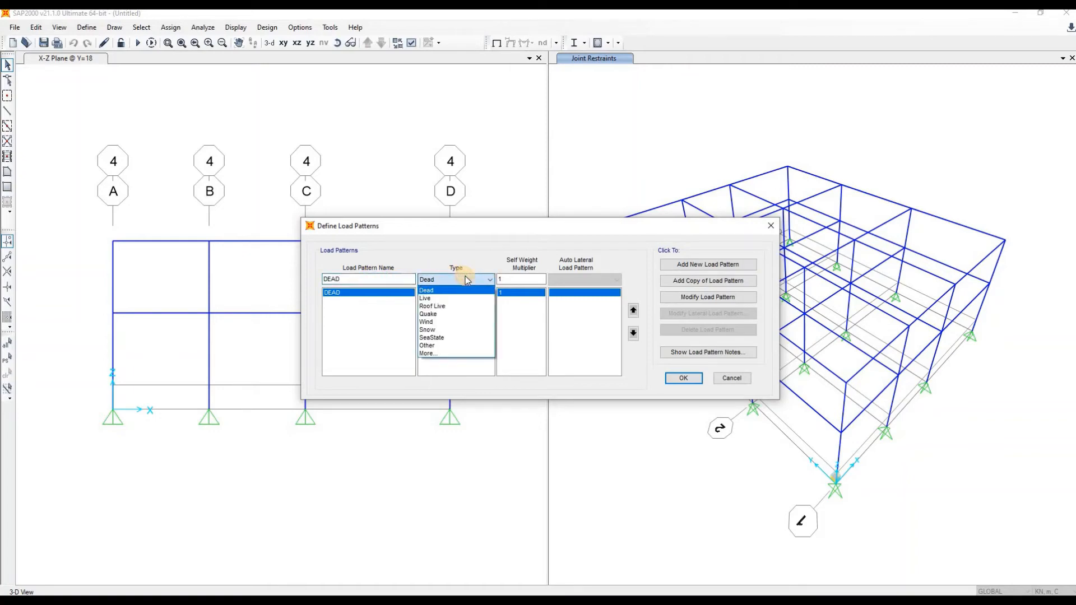
click(539, 279)
drag(536, 279, 516, 279)
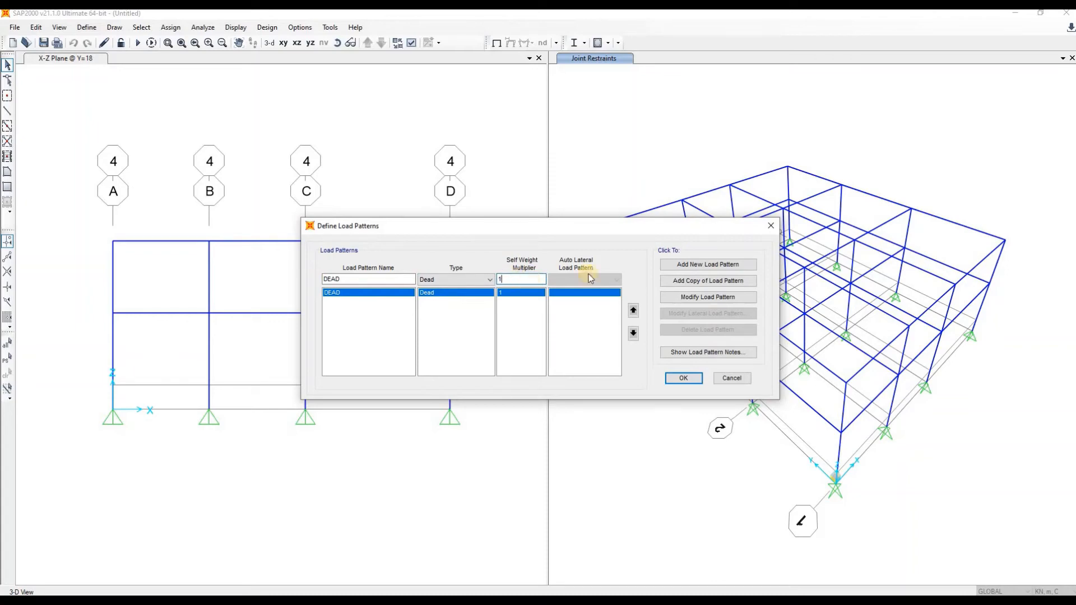
click(513, 279)
drag(515, 279, 507, 280)
click(526, 279)
Add a load pattern named "live a" with type Live and self weight multiplier 0
click(447, 279)
click(448, 300)
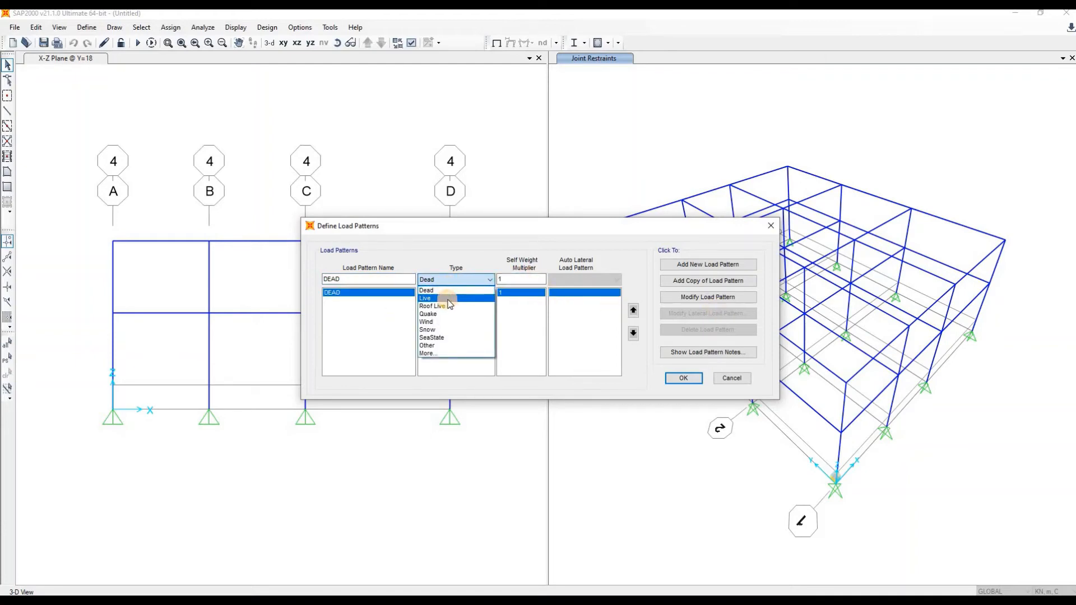
click(350, 276)
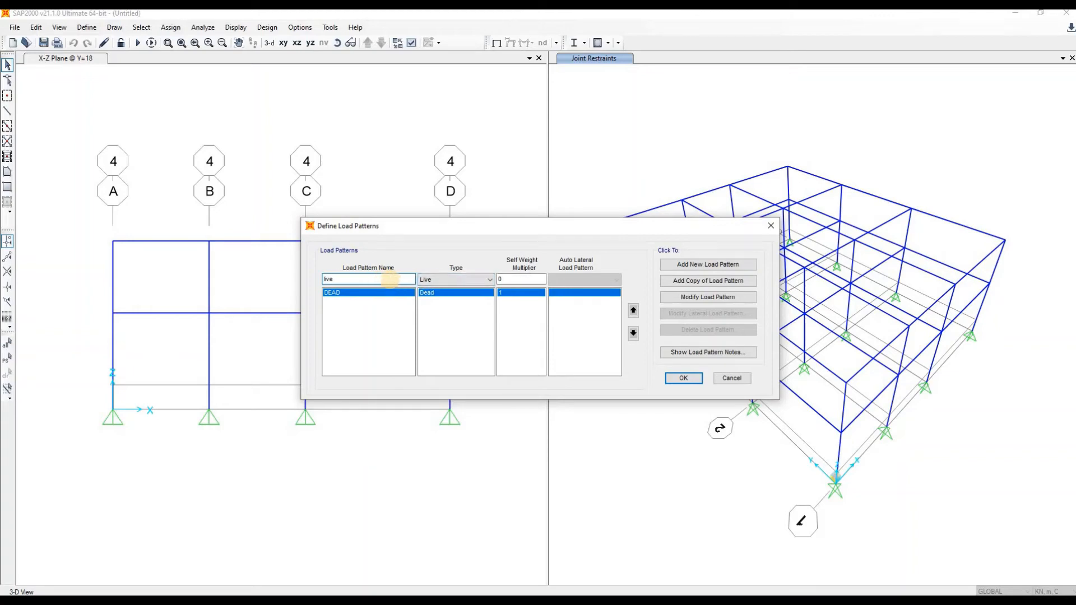
text(a)
click(520, 278)
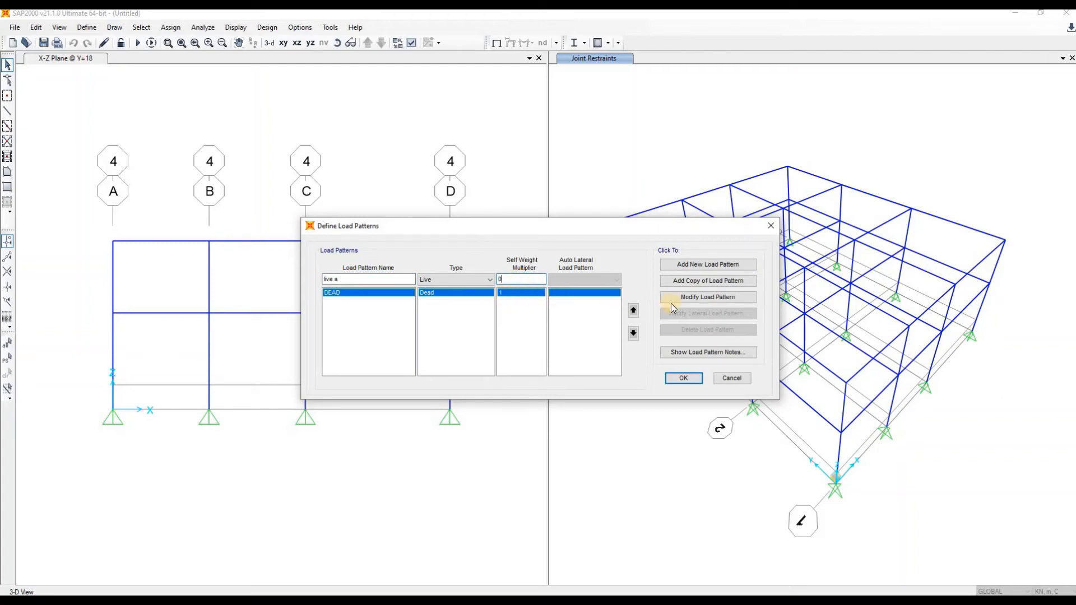
click(715, 264)
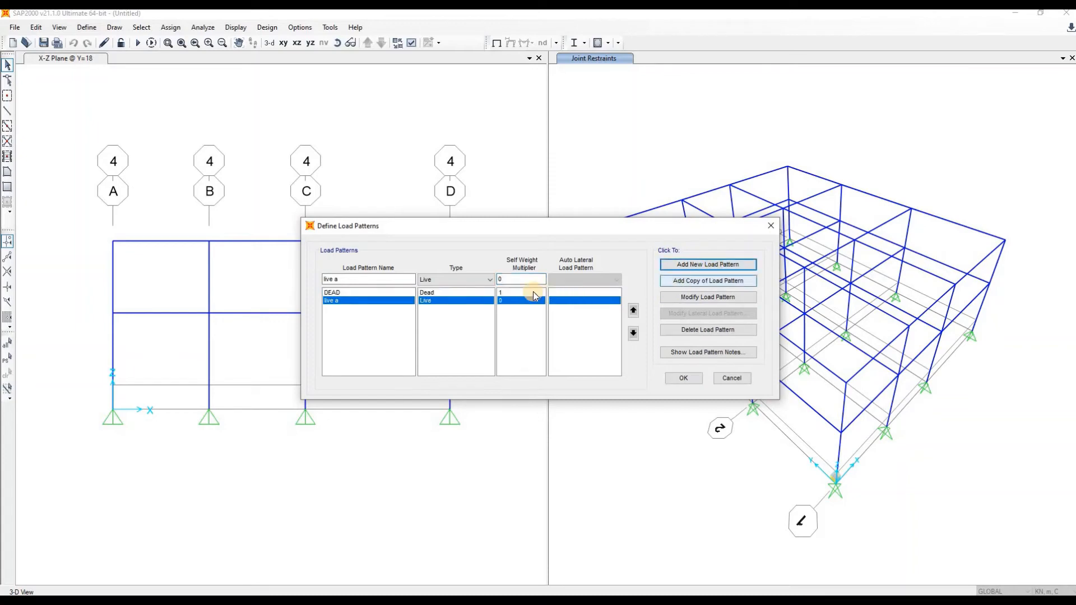
Add a load pattern named "live b" with type Live and self weight multiplier 0
click(360, 278)
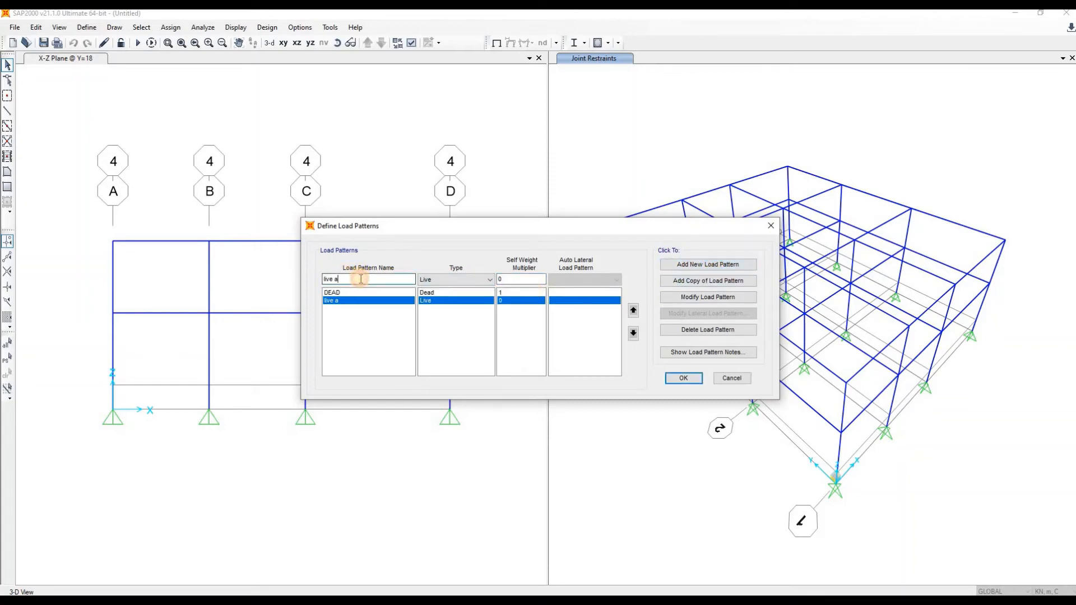
double_click(363, 278)
text(b)
click(435, 281)
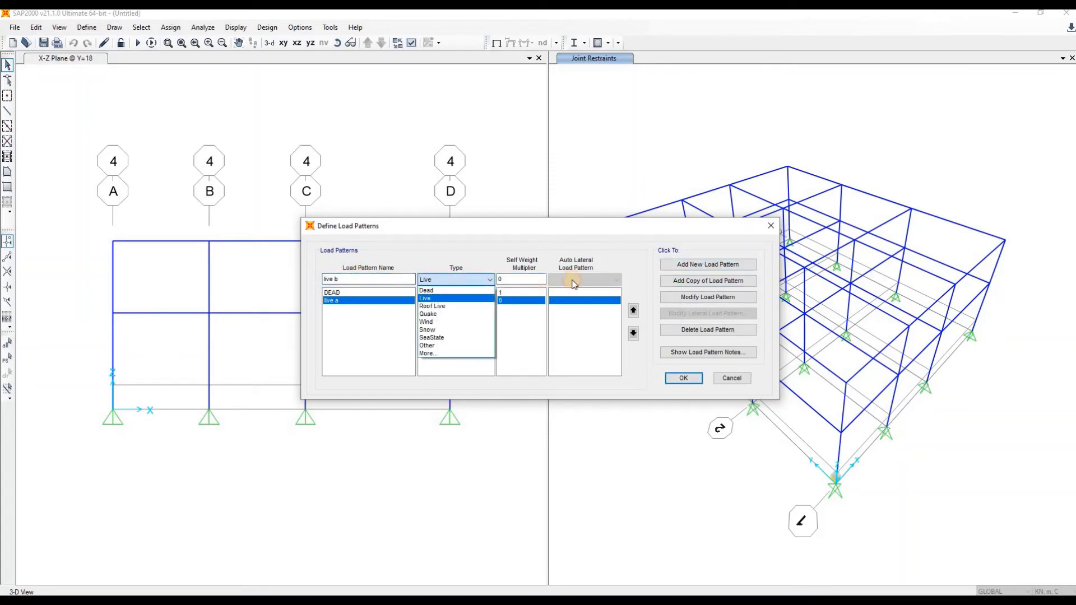
click(698, 270)
click(700, 268)
Add a load pattern named "eq" with type Quake, self weight multiplier 0 and auto lateral load pattern UBC 97, and accept the load patterns
click(378, 277)
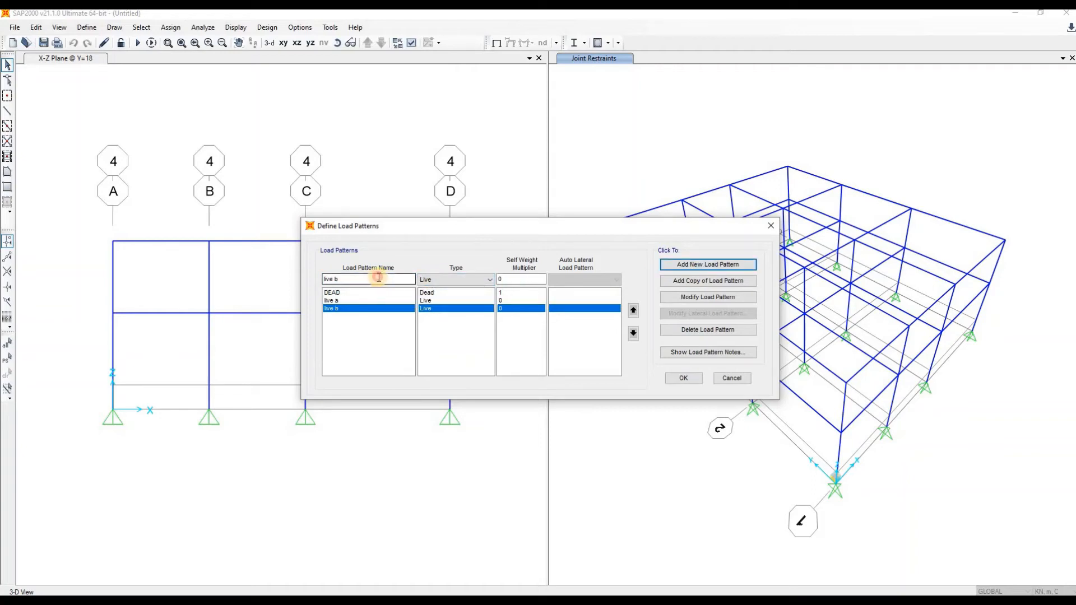
click(439, 281)
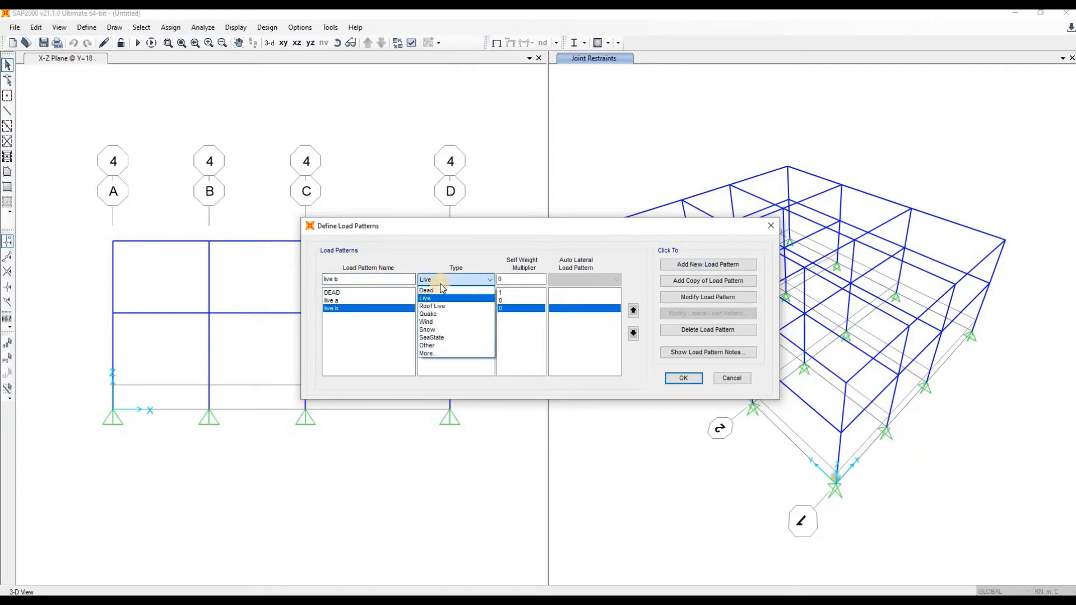
click(449, 315)
click(350, 280)
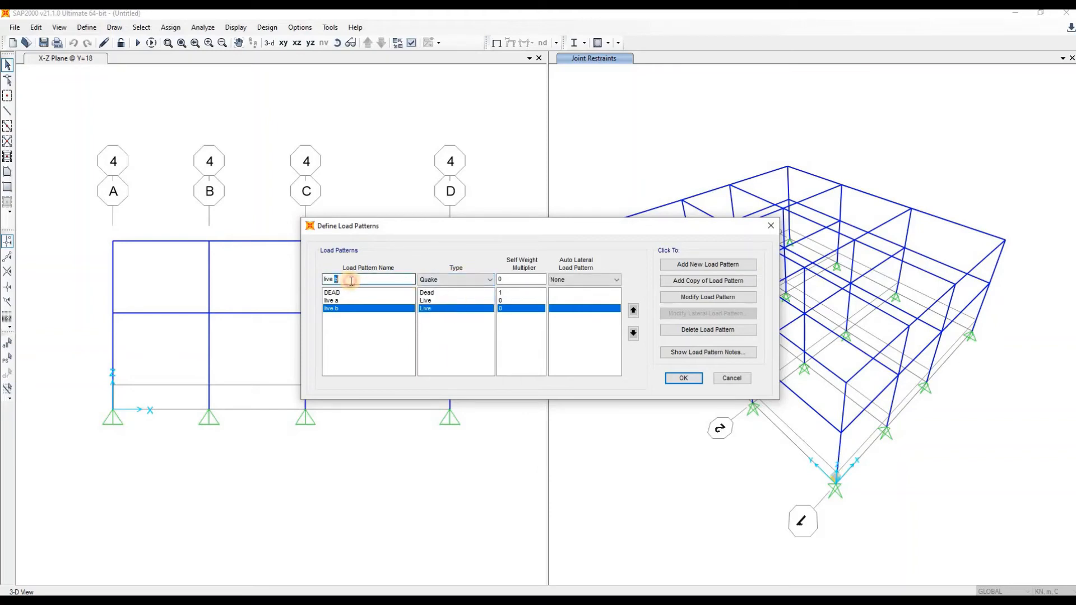
key(BackSpace)
key(BackSpace)
key(BackSpace)
key(BackSpace)
key(BackSpace)
click(573, 283)
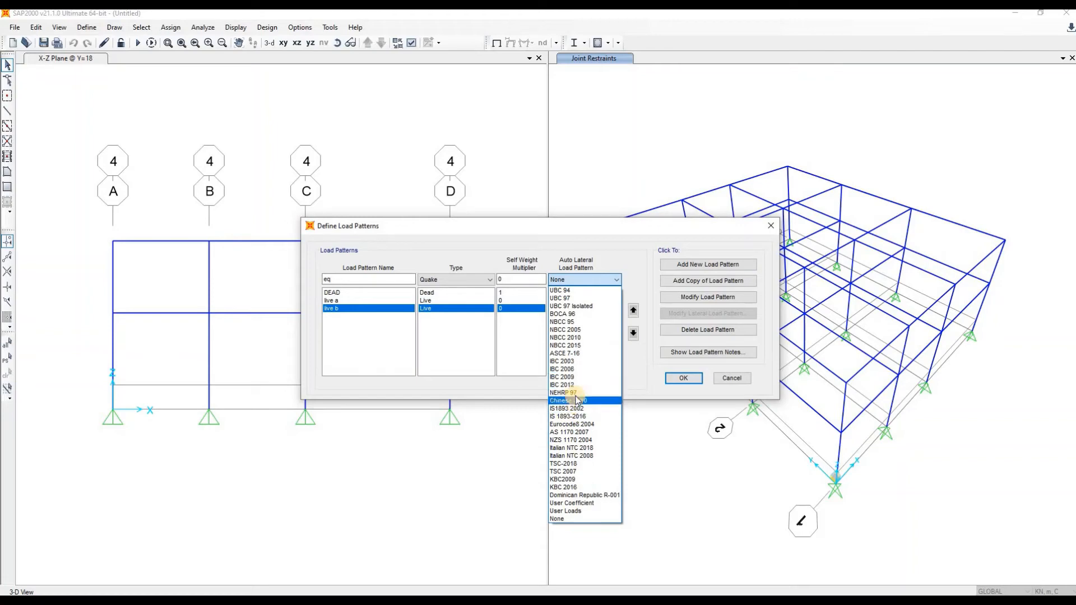
click(571, 298)
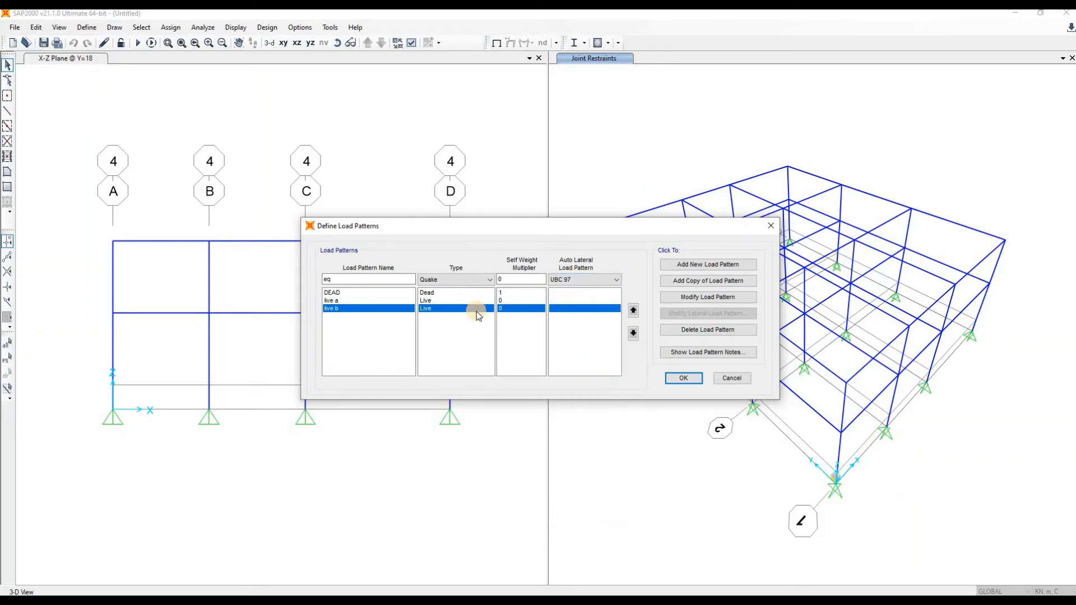
click(726, 269)
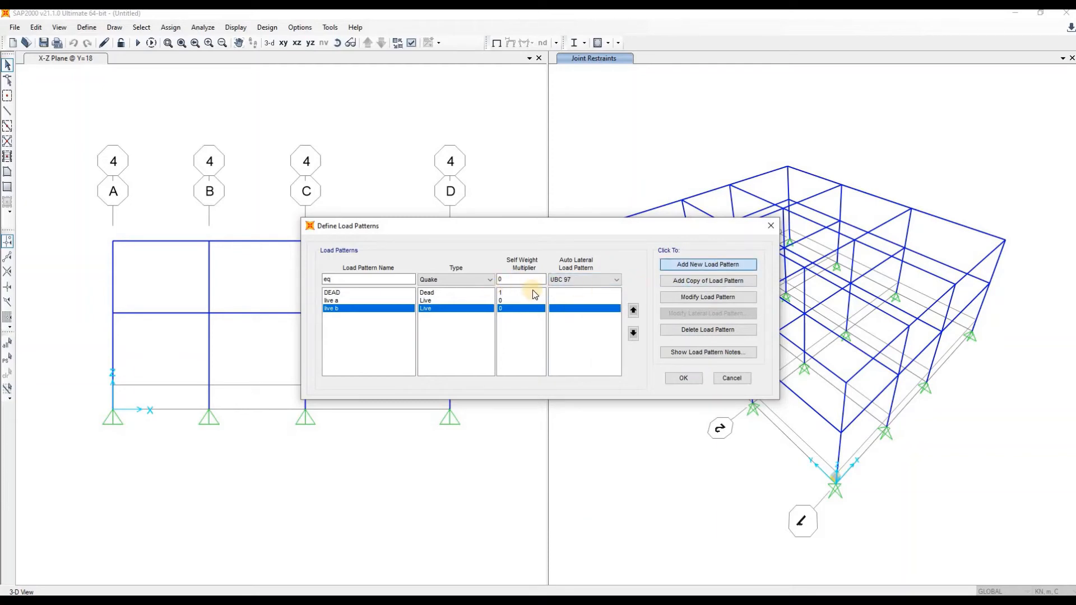
click(463, 282)
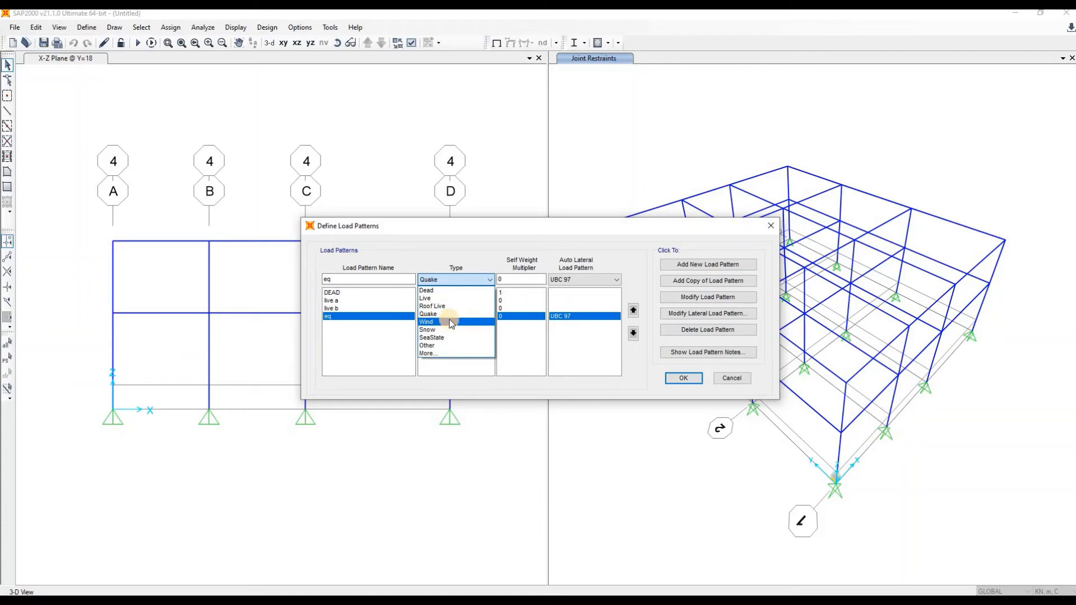
click(472, 279)
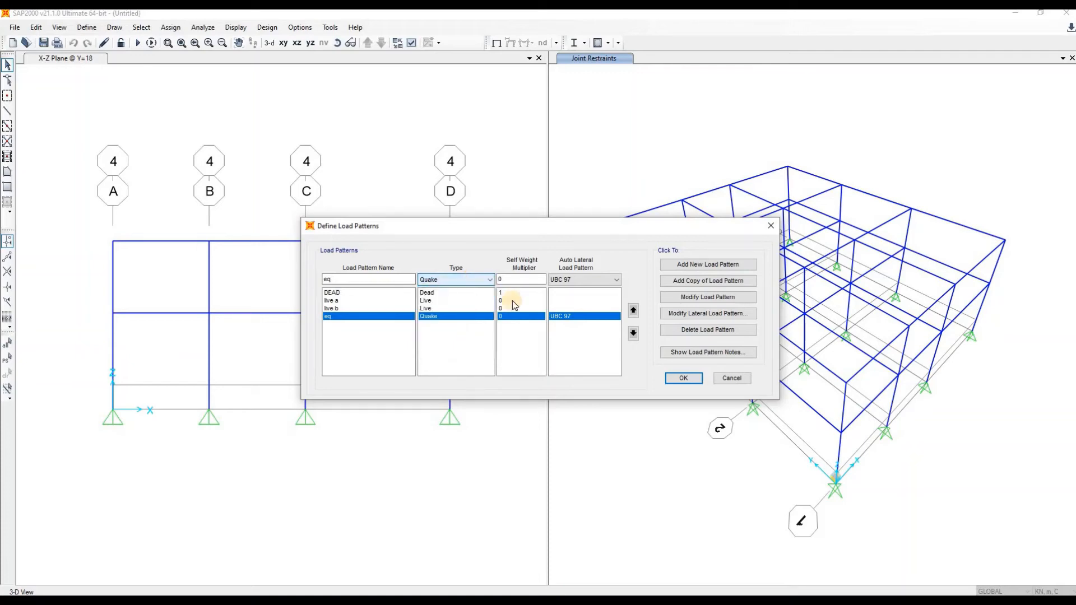
click(685, 378)
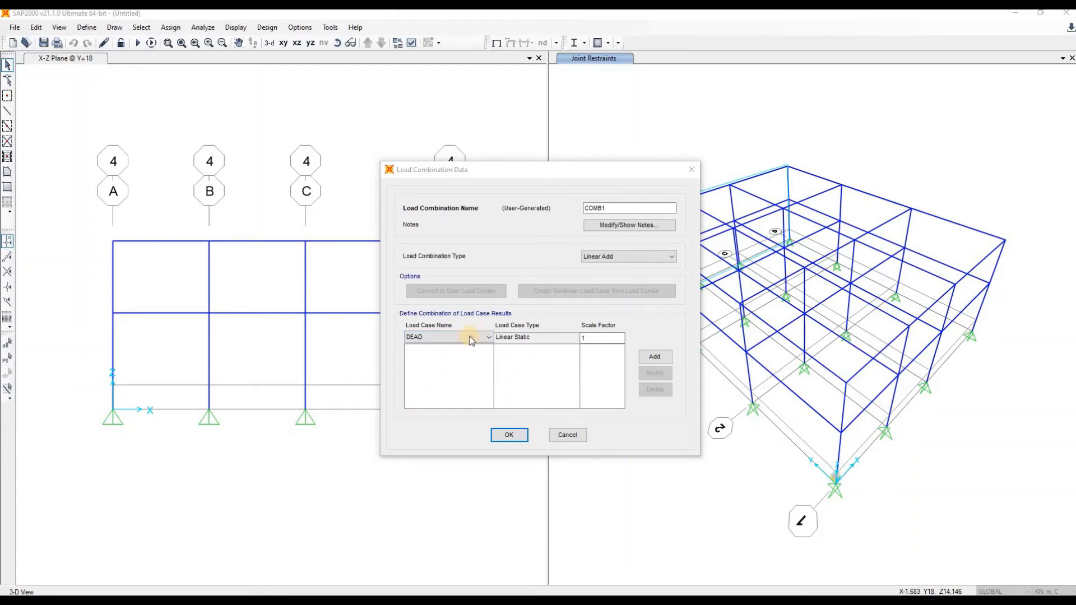
Add the DEAD load case to the linear-add combination COMB1 with scale factor 1.42
click(597, 337)
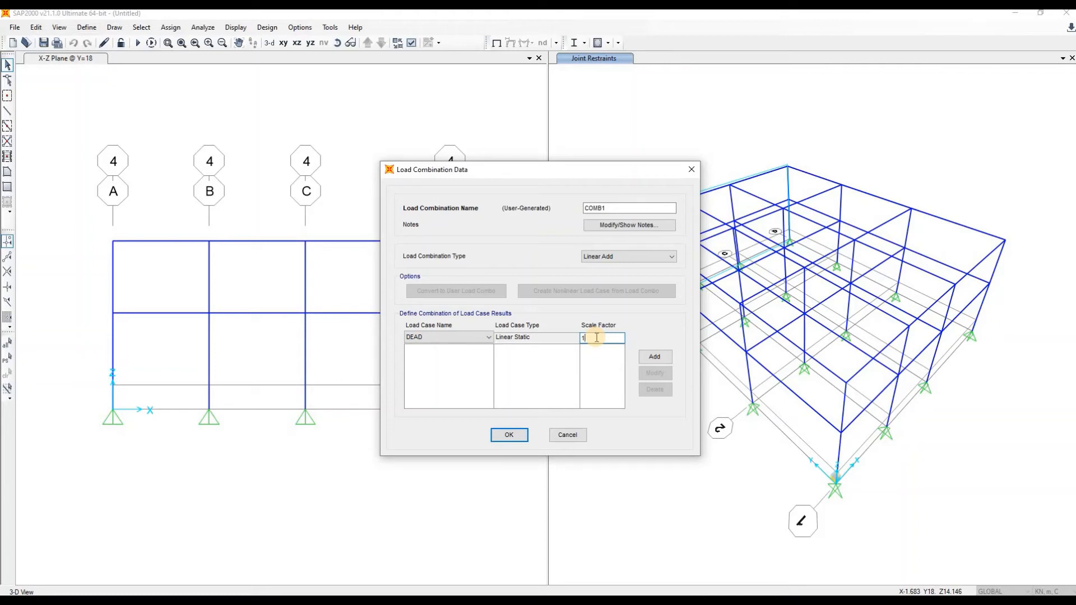
text(.42)
click(652, 357)
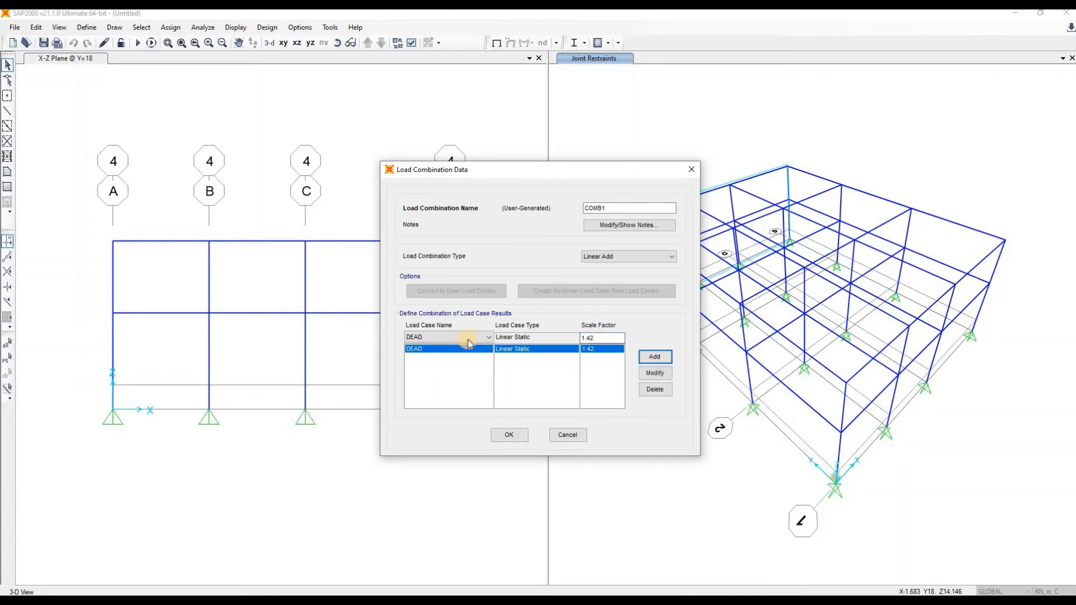
click(461, 337)
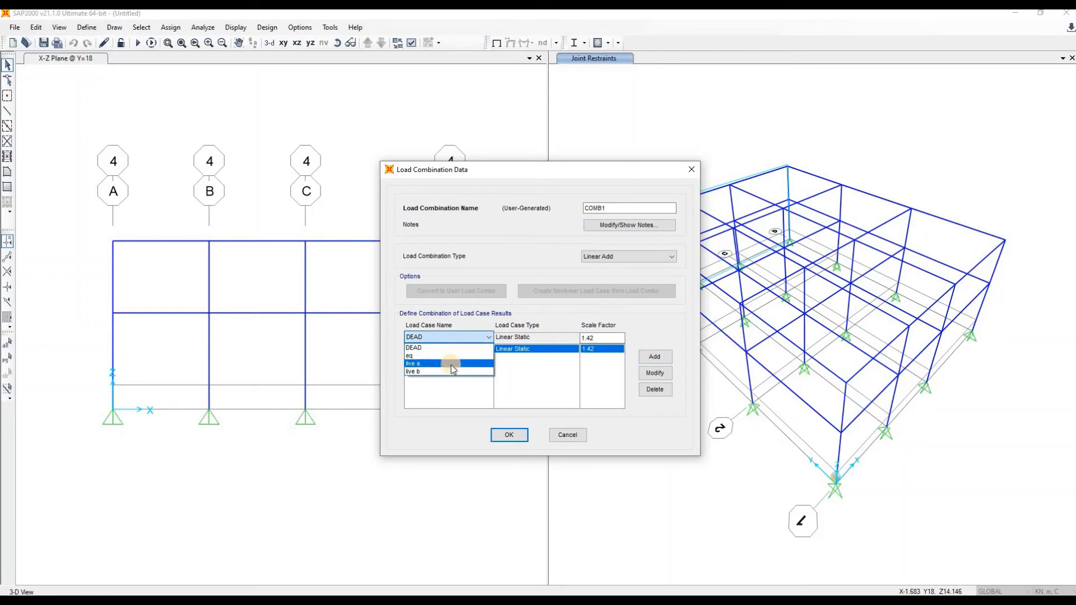
key(Tab)
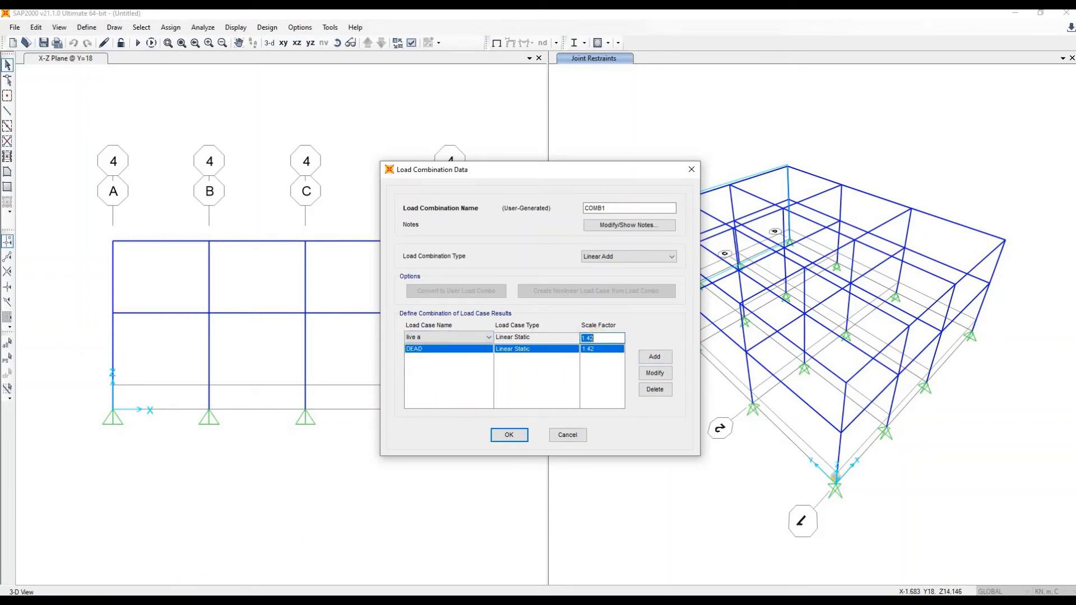
mouse_move(234, 558)
click(207, 583)
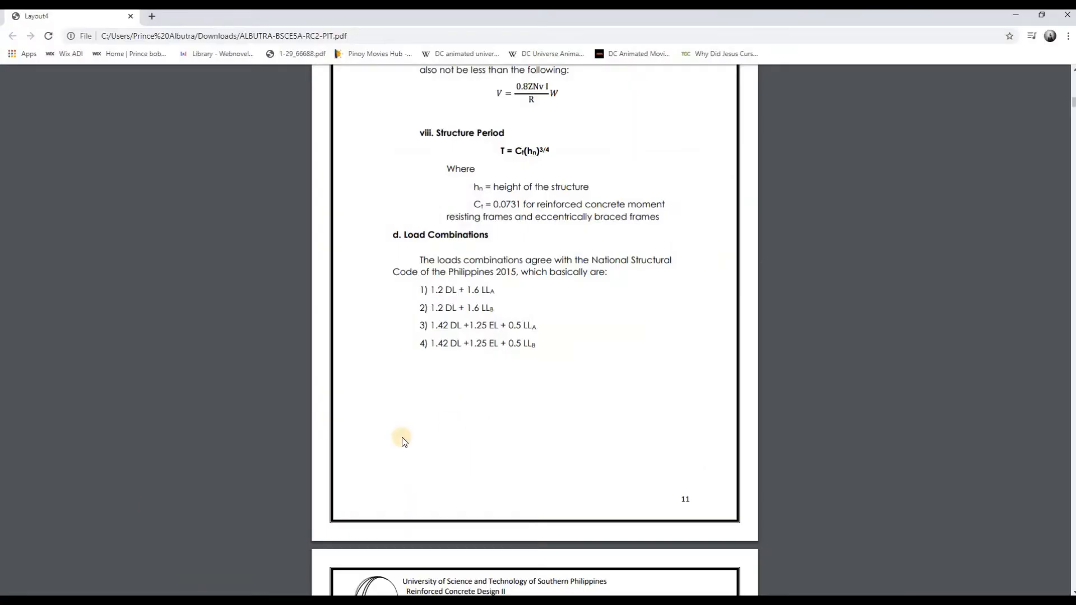
key(alt+Tab)
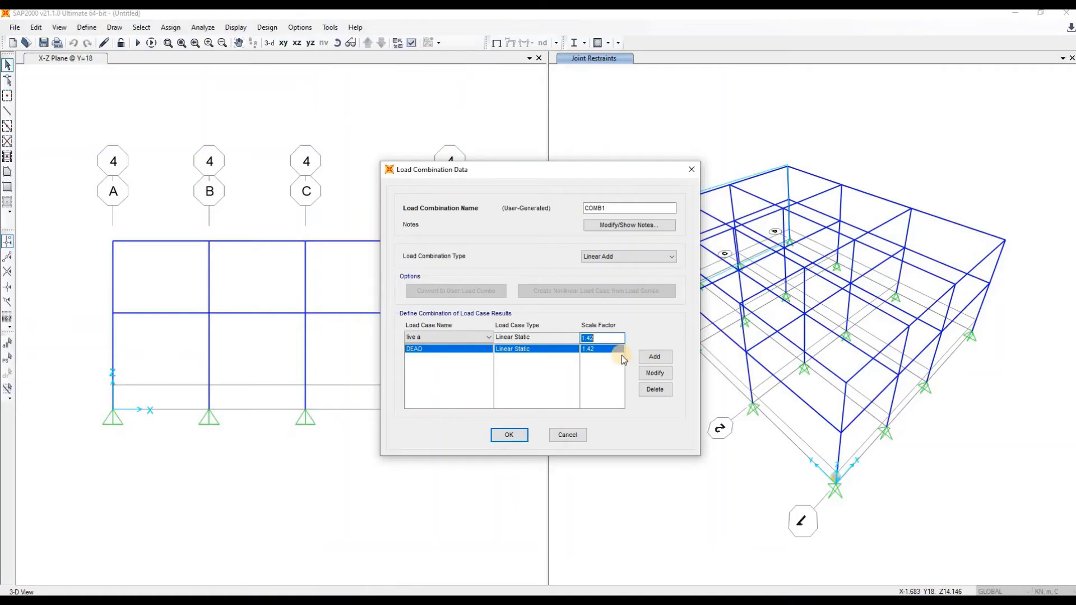
text(1.25)
click(657, 358)
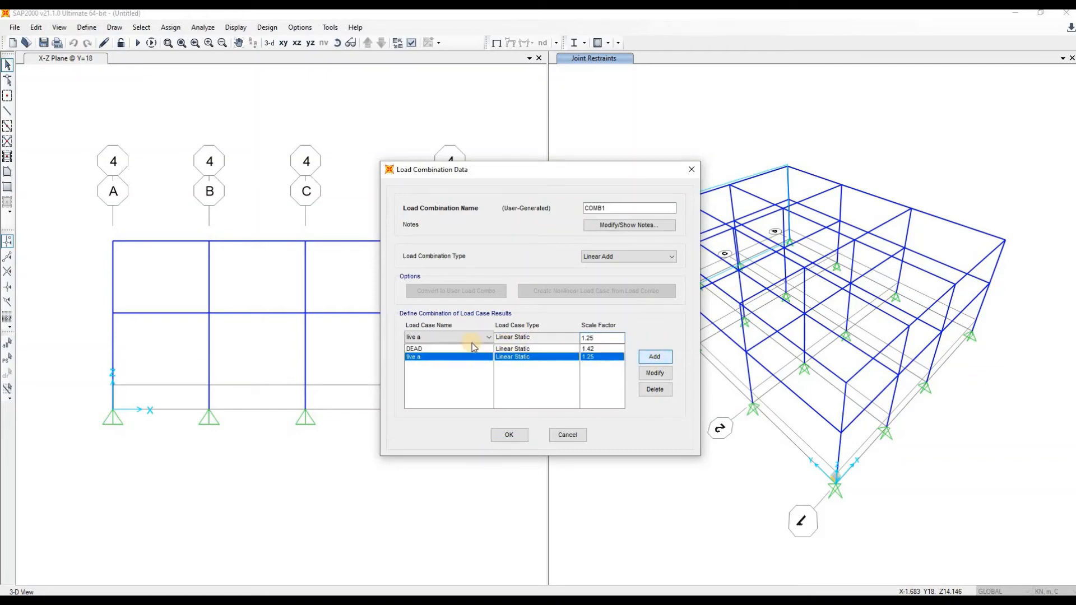
click(442, 337)
click(443, 337)
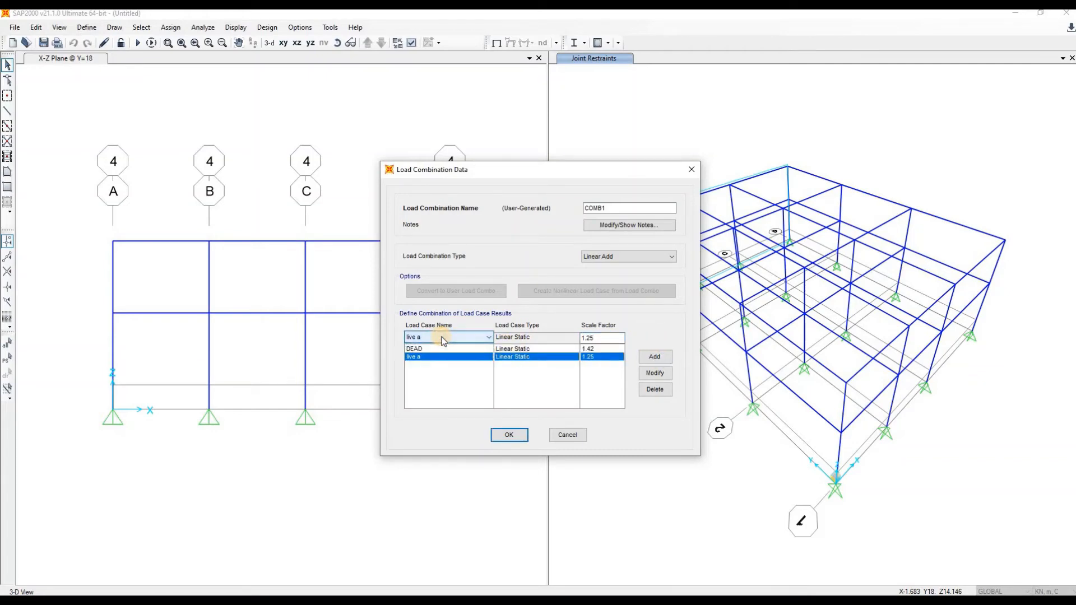
click(442, 338)
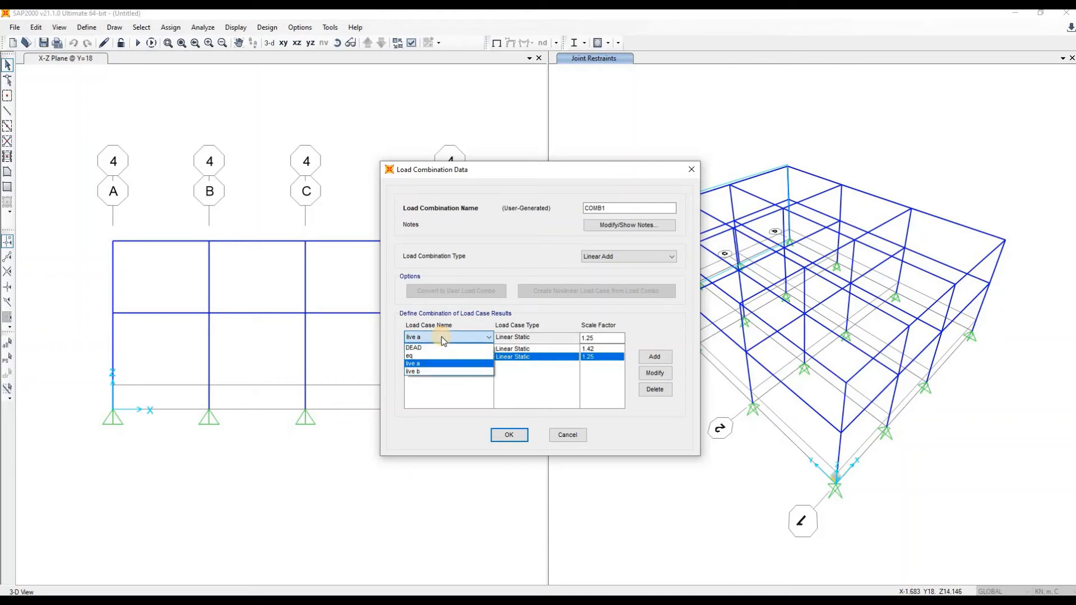
click(443, 339)
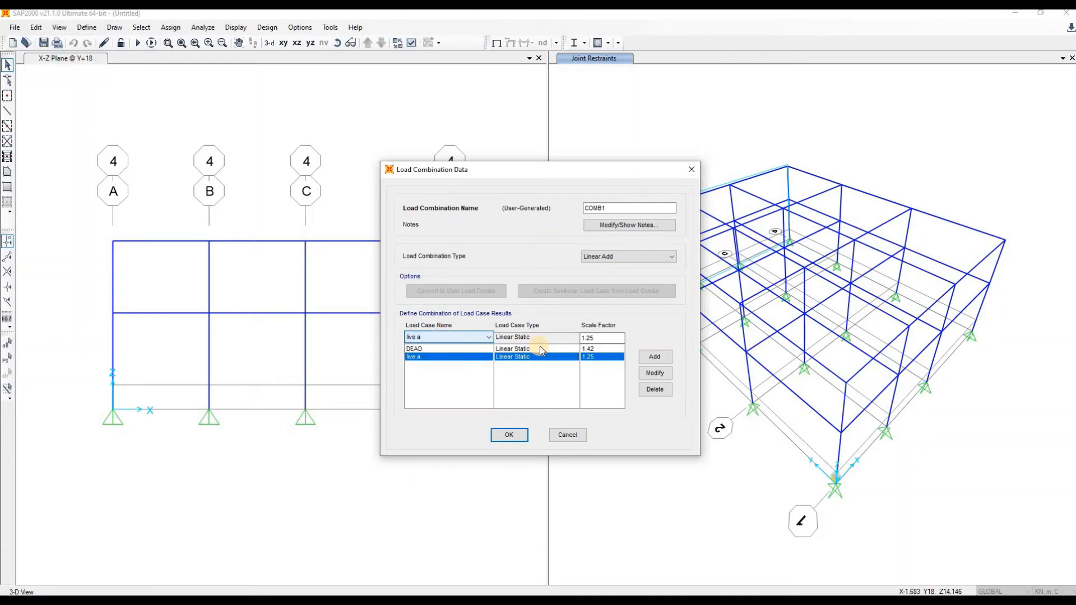
click(660, 390)
Add the eq load case to combination COMB1 with scale factor 1.25
click(452, 338)
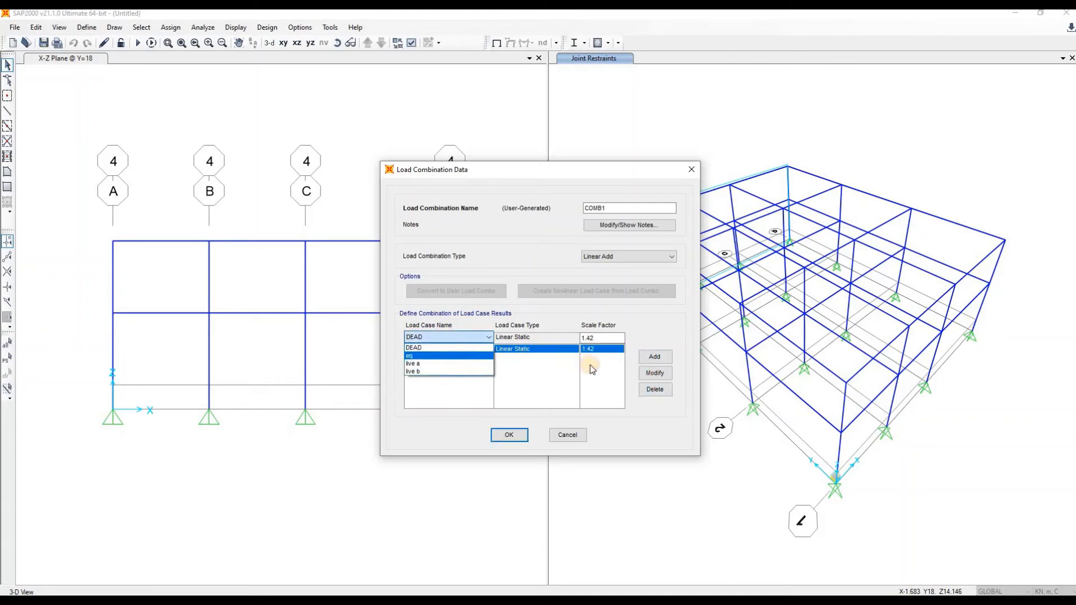
click(446, 355)
click(603, 337)
double_click(602, 337)
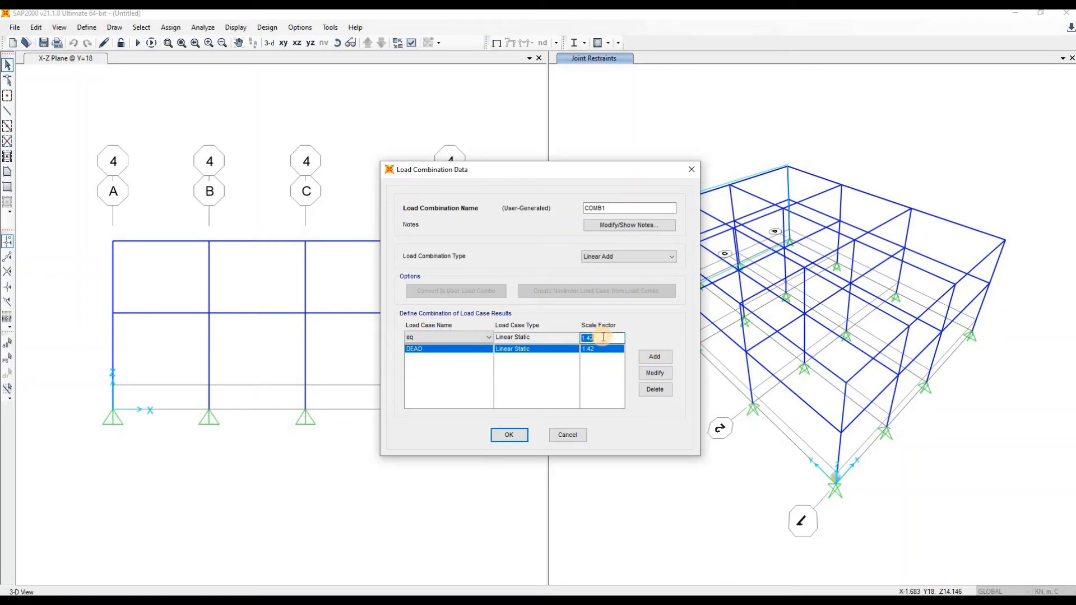
text(1.25)
click(652, 356)
Add the live a load case to COMB1 with scale factor 0.5 and save the combination
click(448, 338)
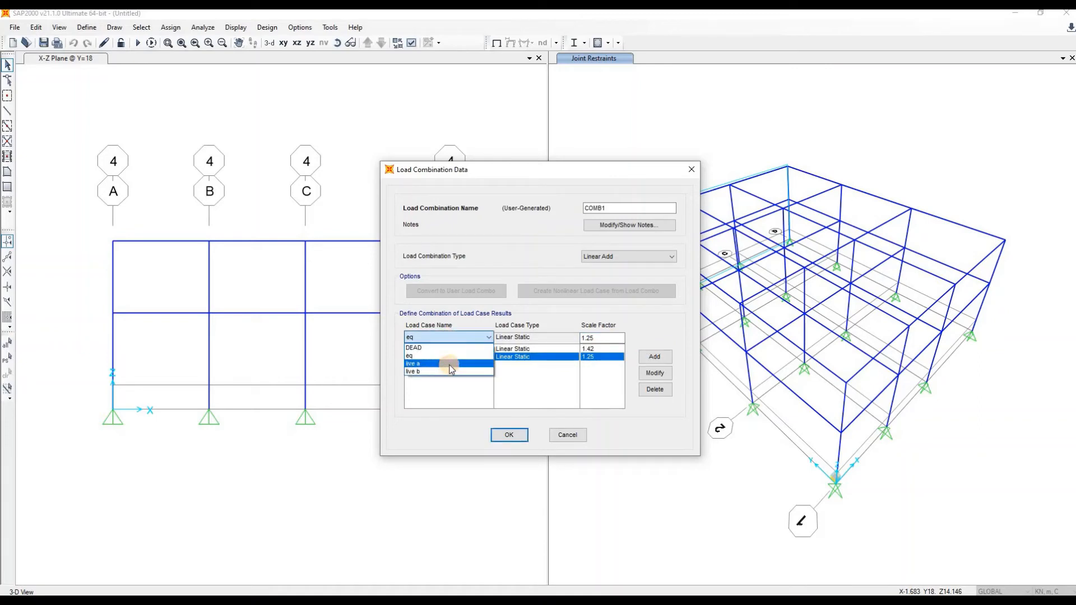
click(442, 364)
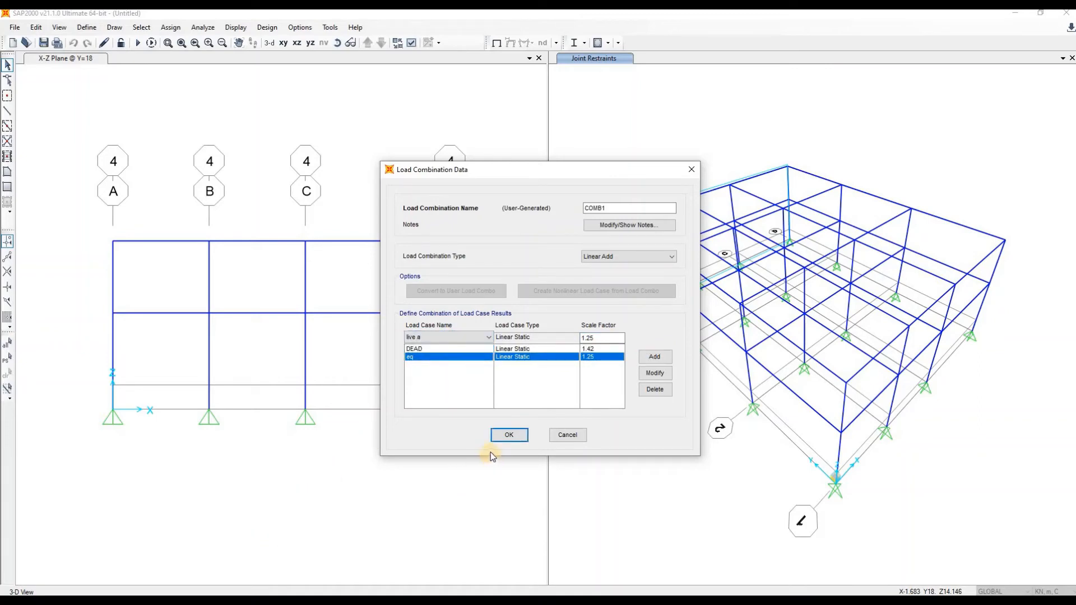
click(604, 339)
double_click(605, 339)
text(0.5)
click(654, 355)
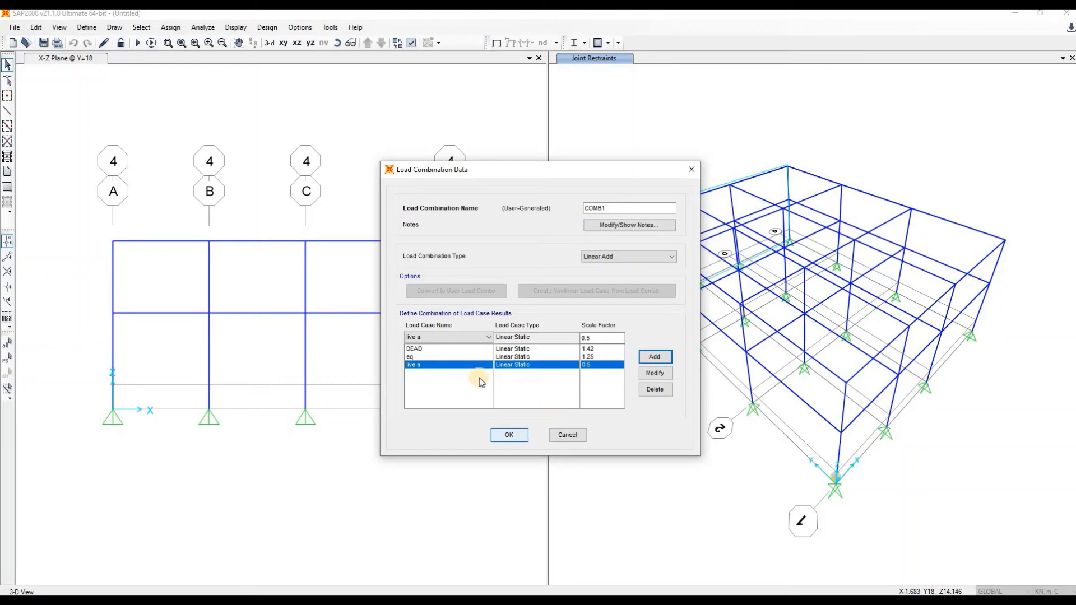
click(509, 436)
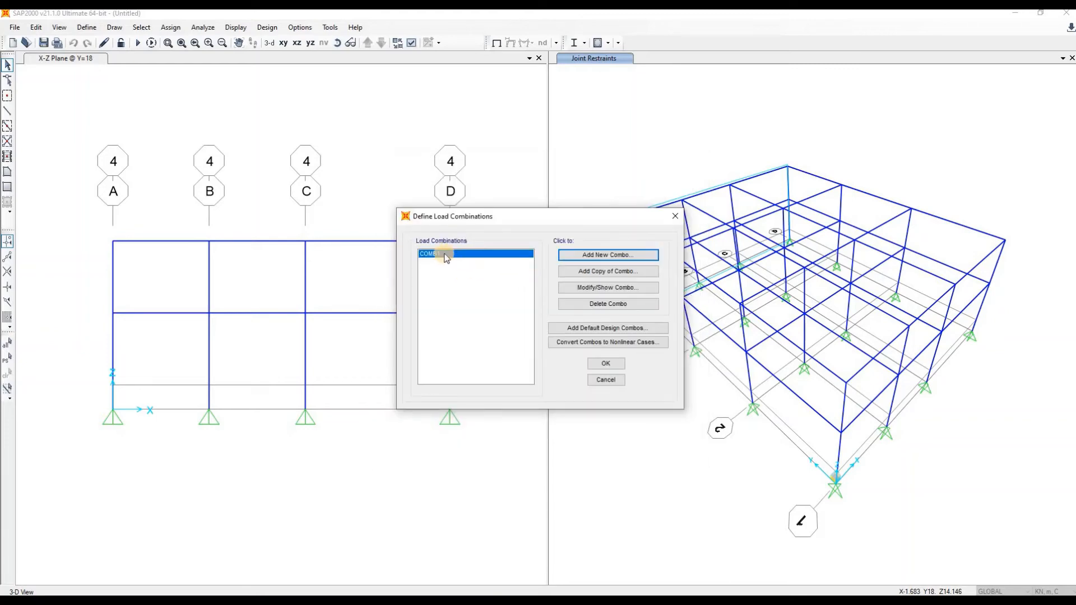
click(610, 256)
click(624, 256)
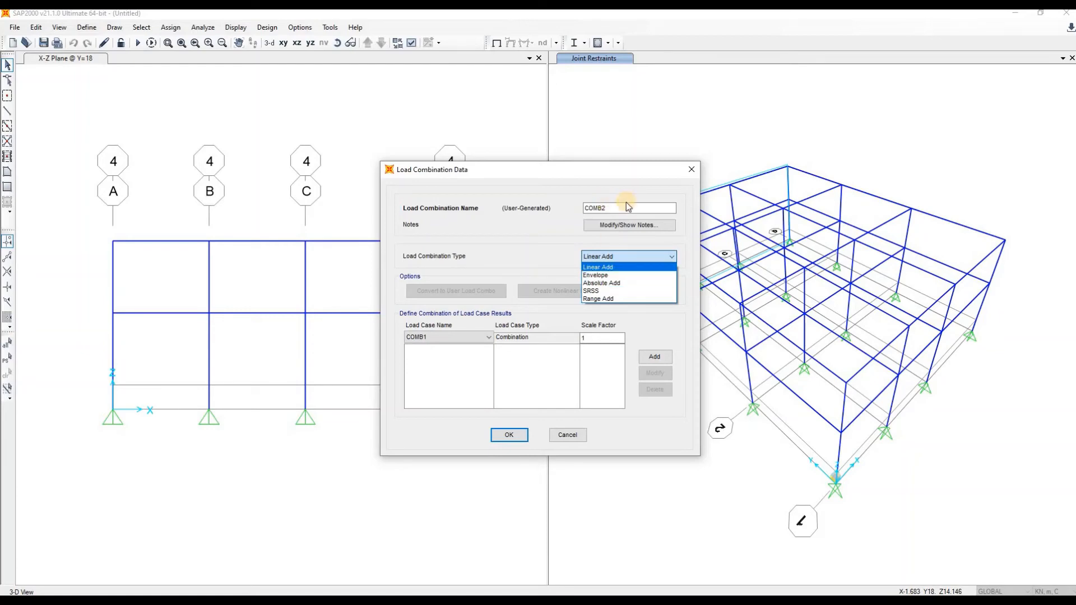
click(630, 256)
click(509, 435)
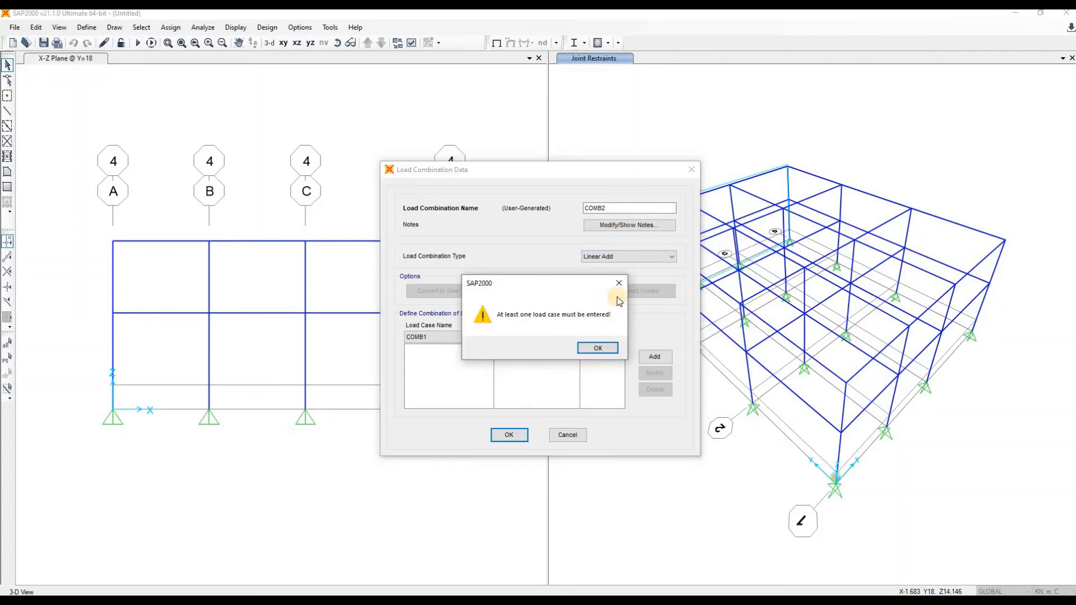
click(601, 348)
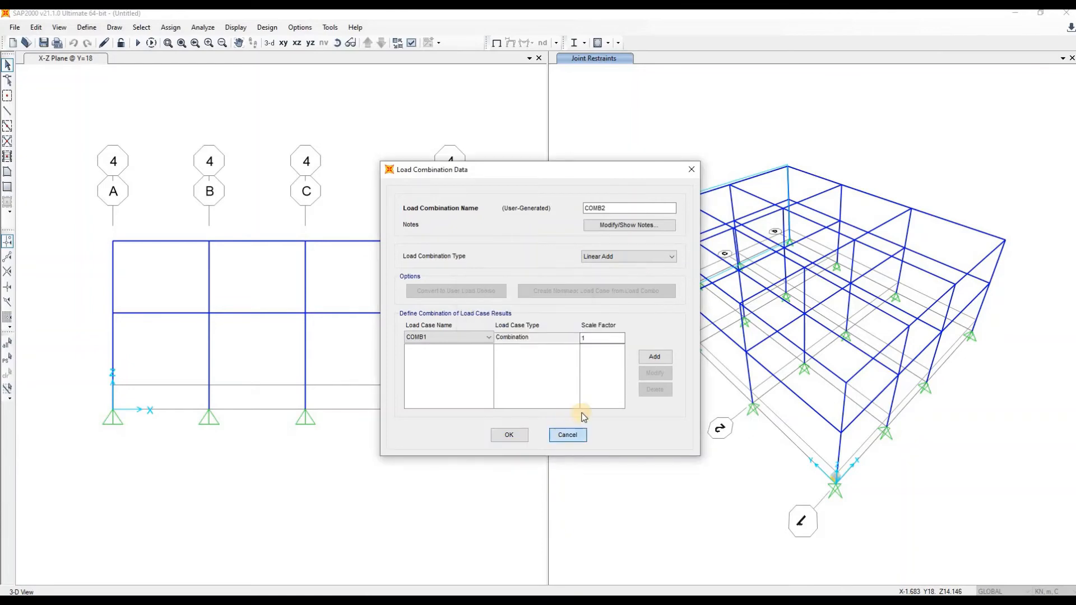
click(567, 435)
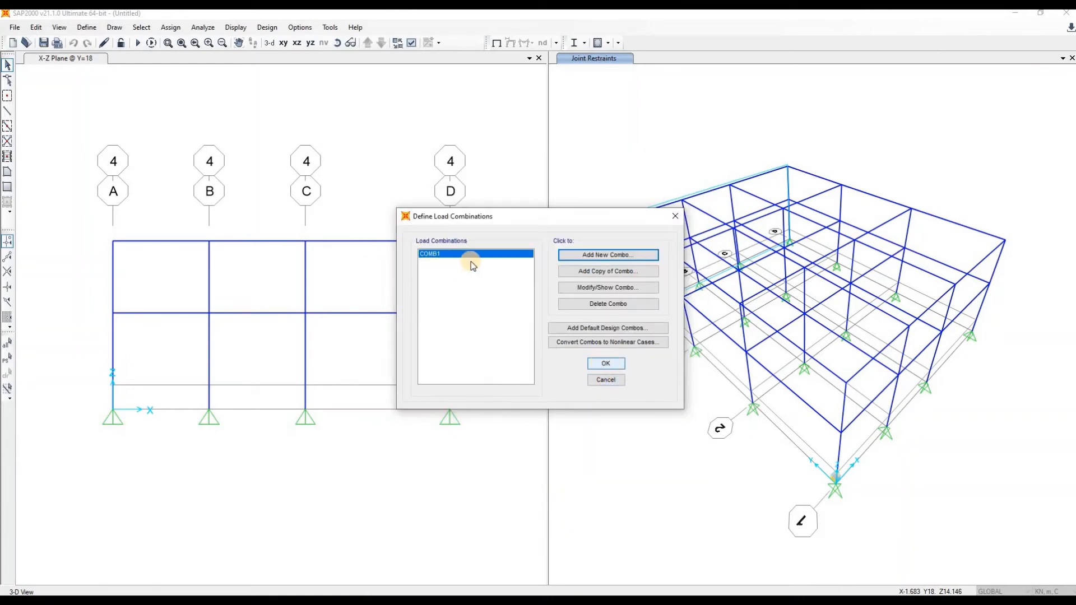
Accept the load combination definitions
click(610, 363)
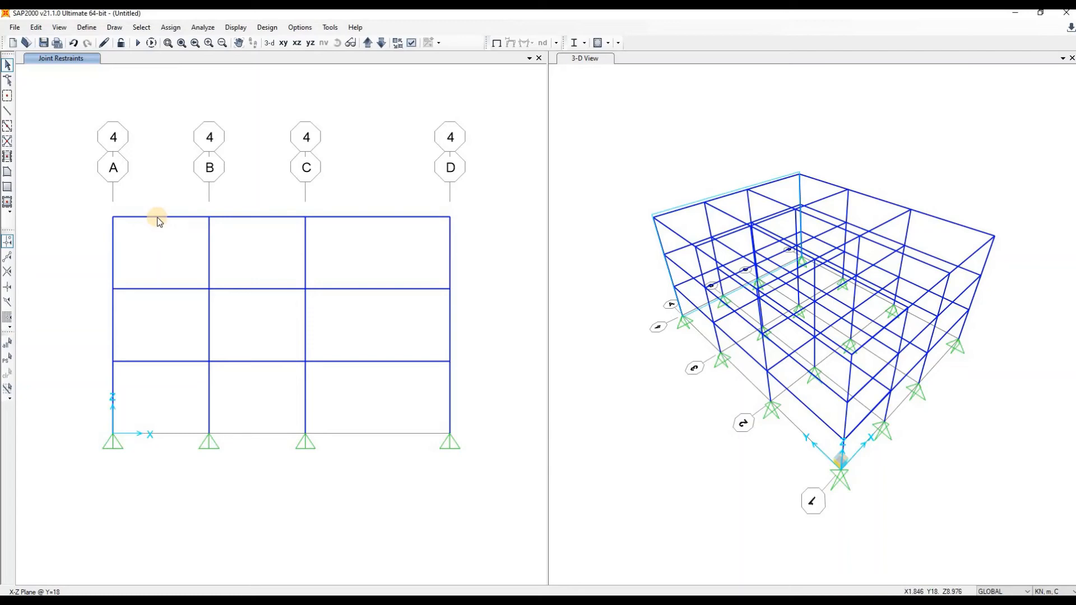
Assign a uniform distributed gravity load of 10 under the DEAD pattern to the top beam between grids A and B
right_click(237, 218)
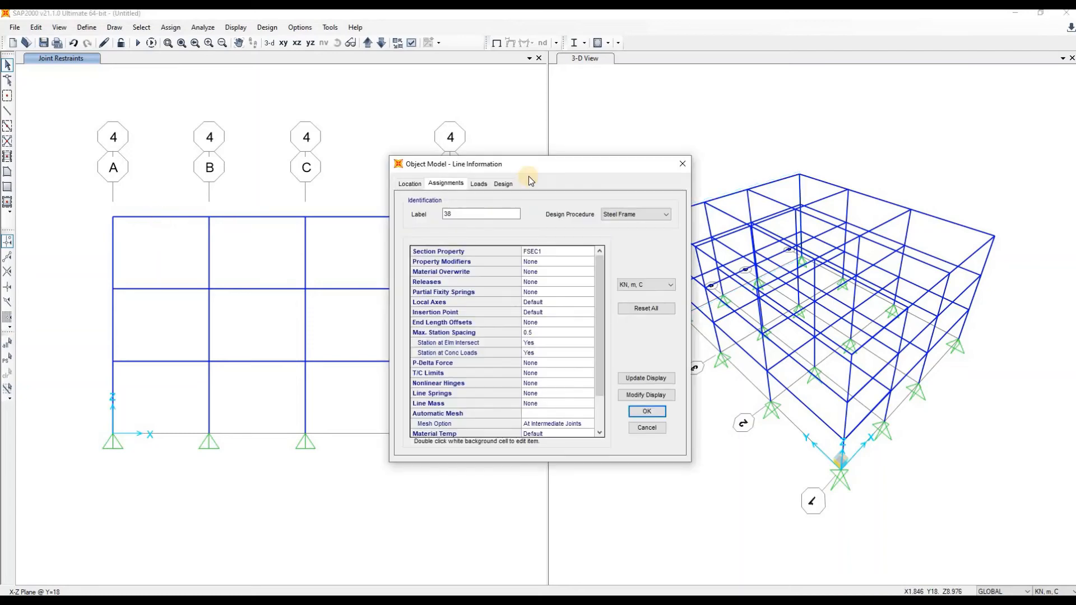
click(487, 183)
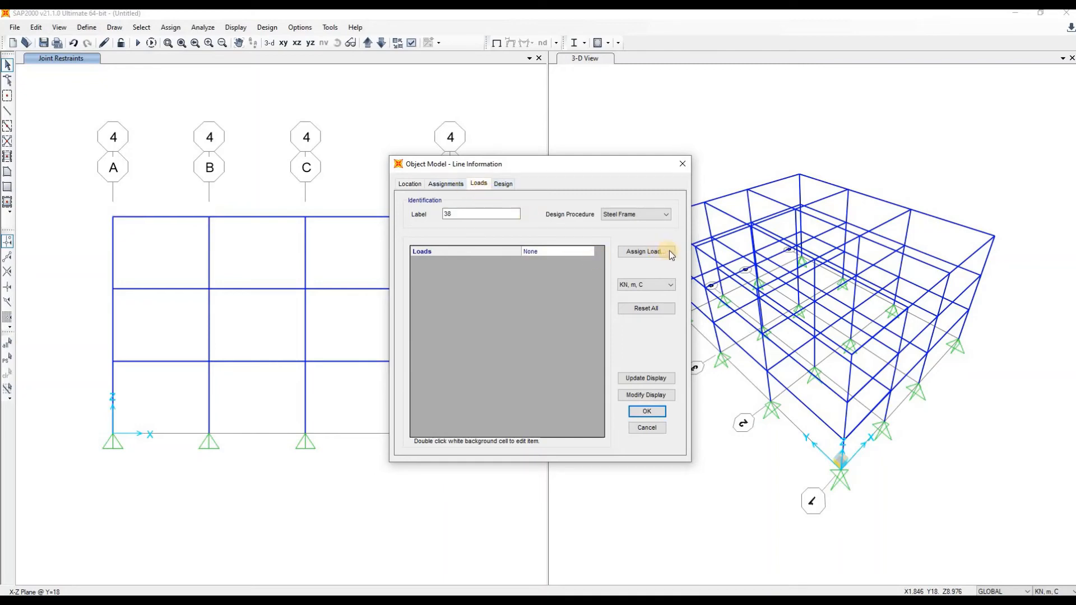
click(648, 255)
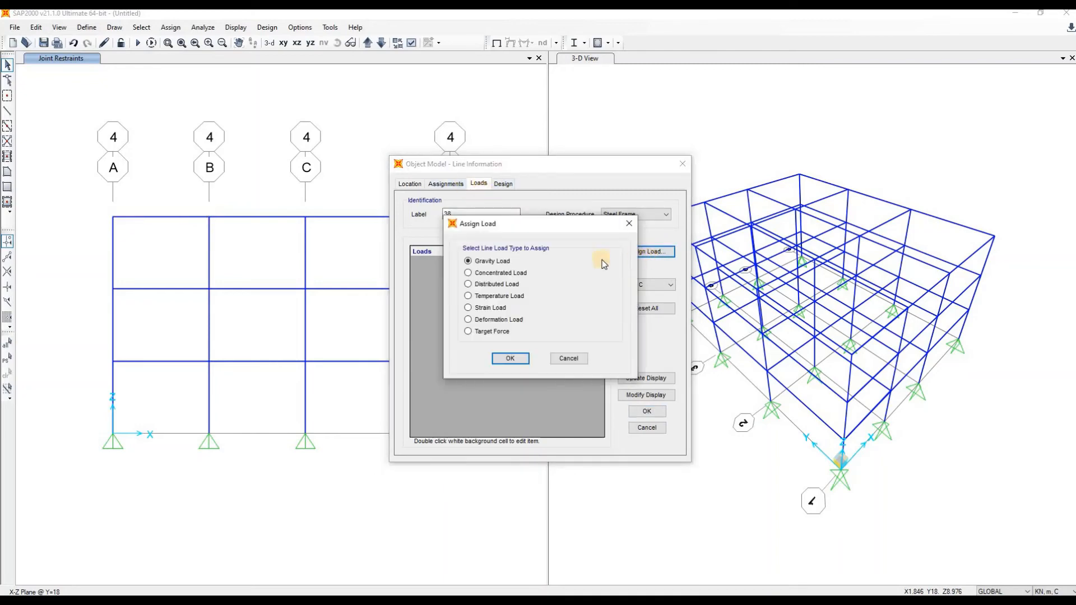
click(480, 284)
click(513, 361)
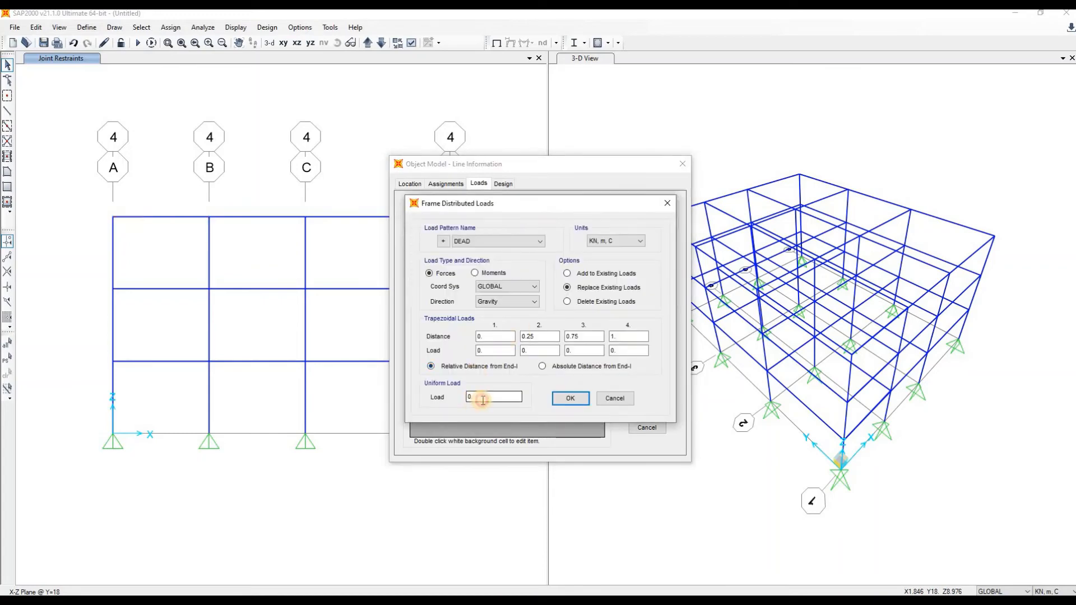
double_click(482, 396)
text(10)
click(569, 397)
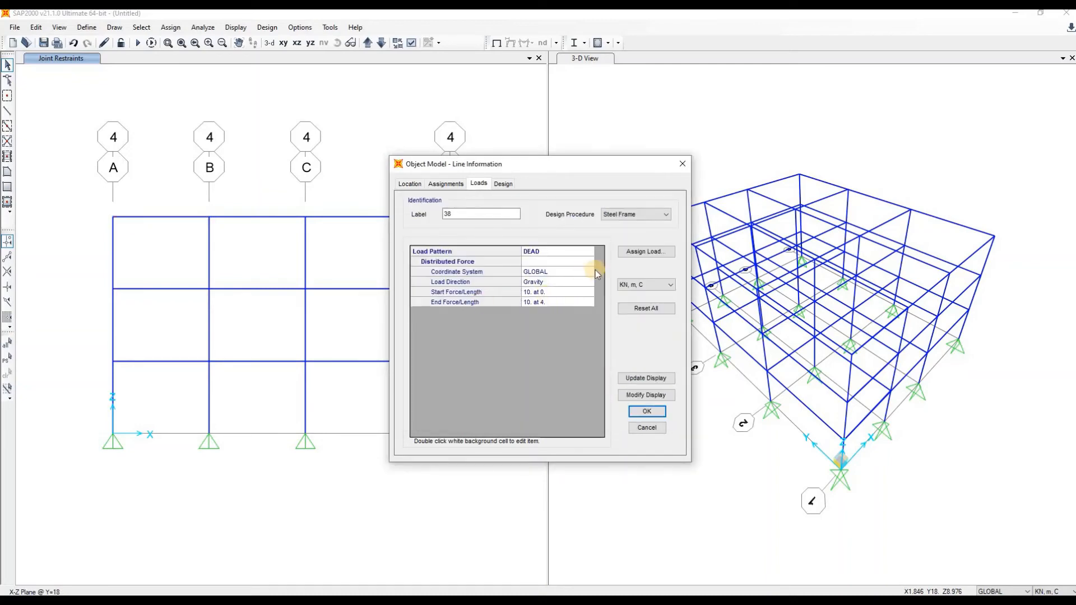
While adding another distributed load to the same beam, define a new Live-type load pattern named live with self weight multiplier 0
click(642, 252)
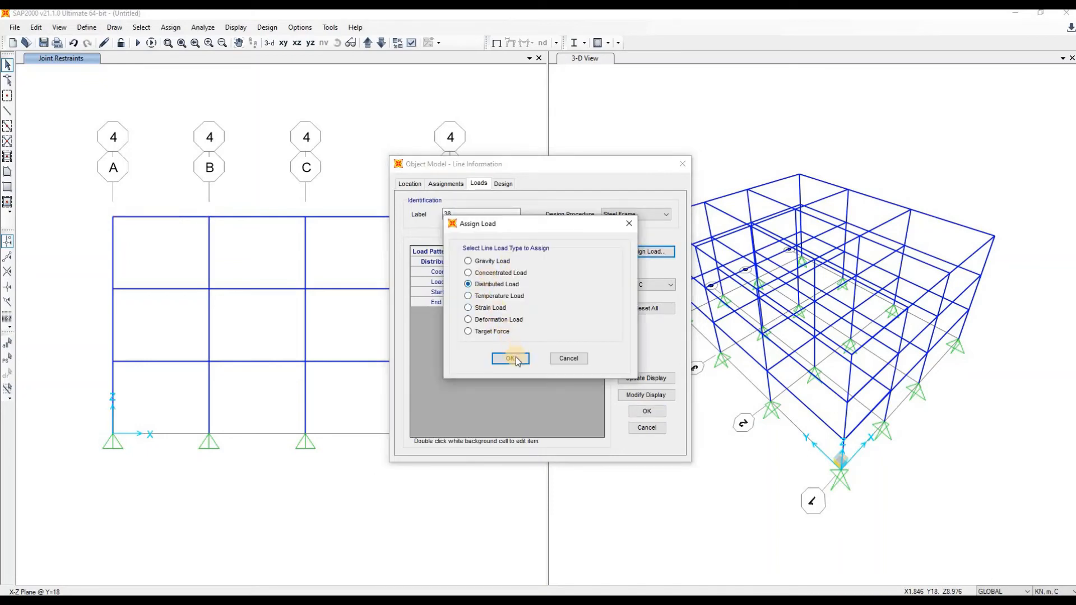
key(Return)
click(516, 242)
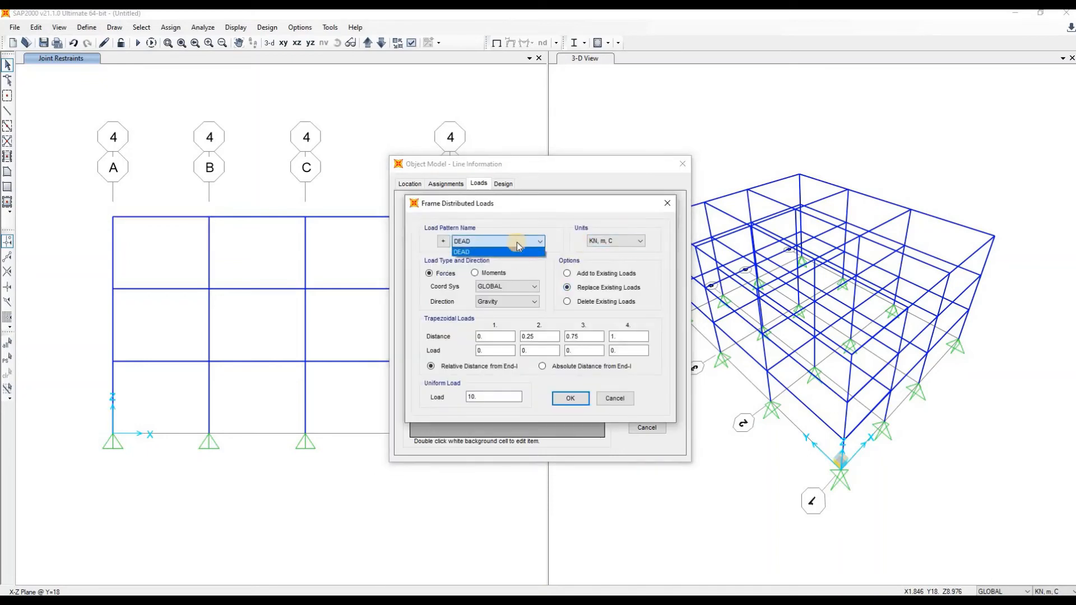
click(442, 241)
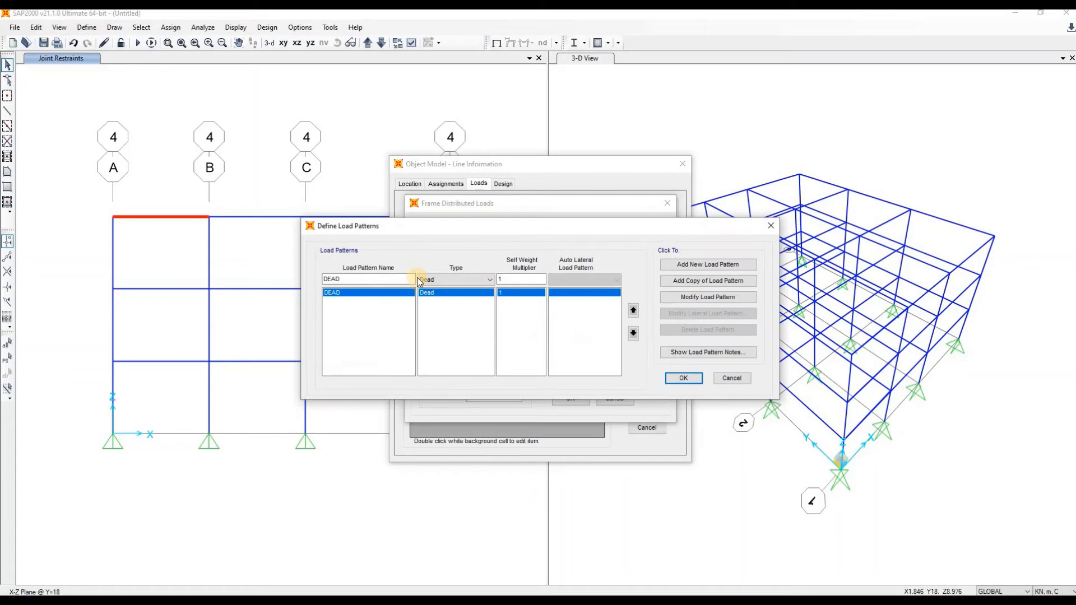
click(474, 281)
click(474, 281)
click(469, 282)
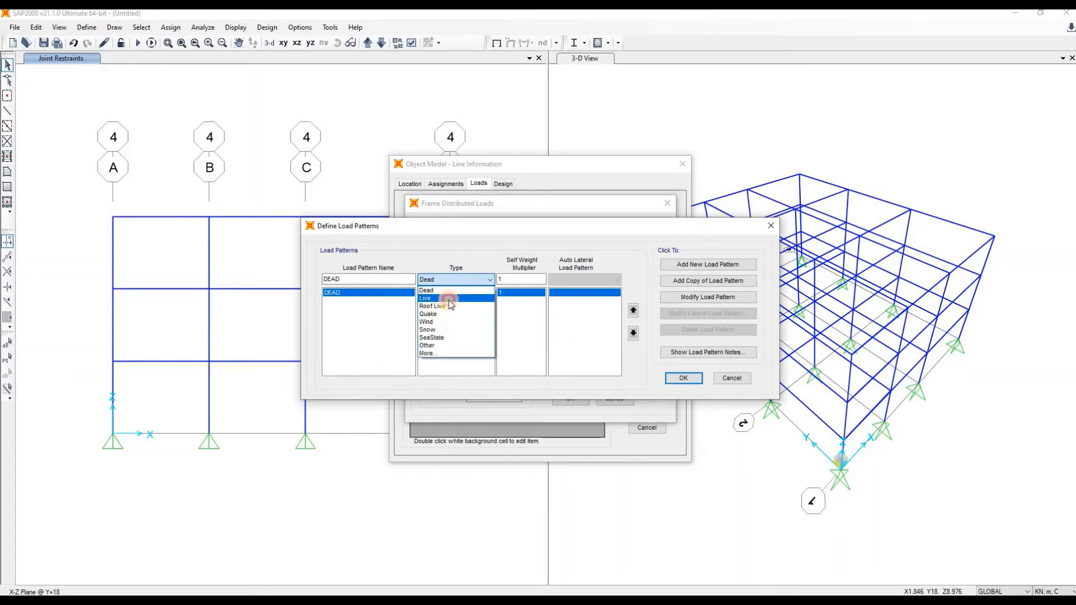
click(449, 299)
double_click(533, 279)
text(0)
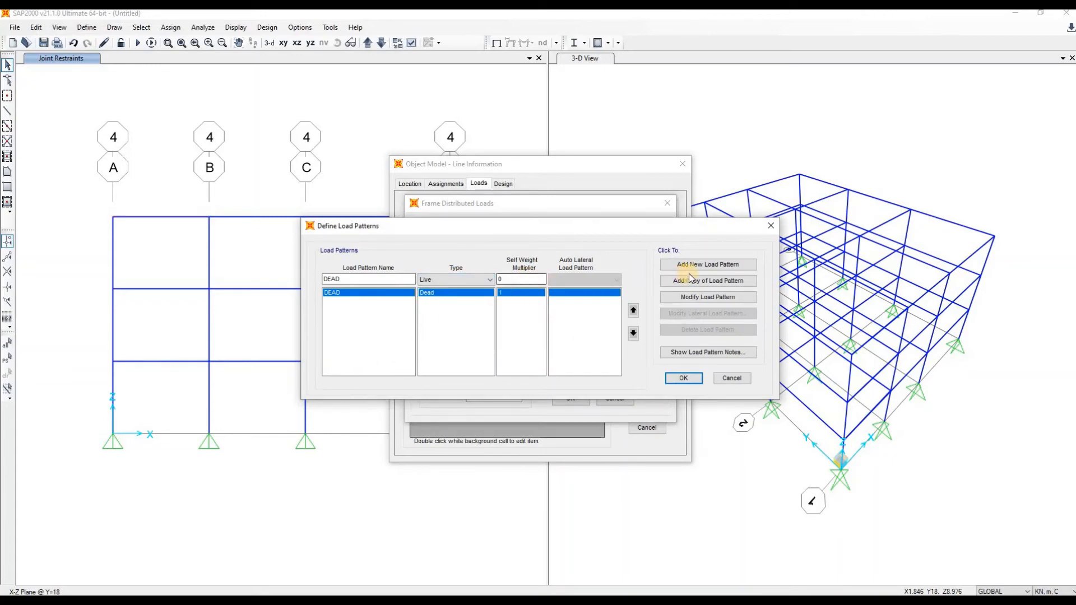
double_click(358, 281)
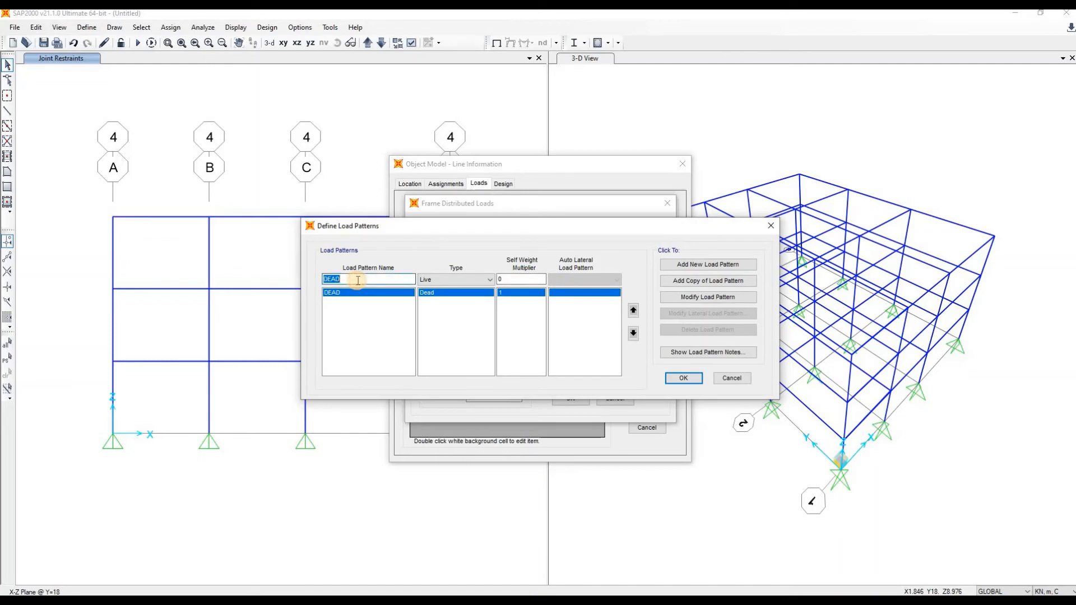
text(live)
click(709, 267)
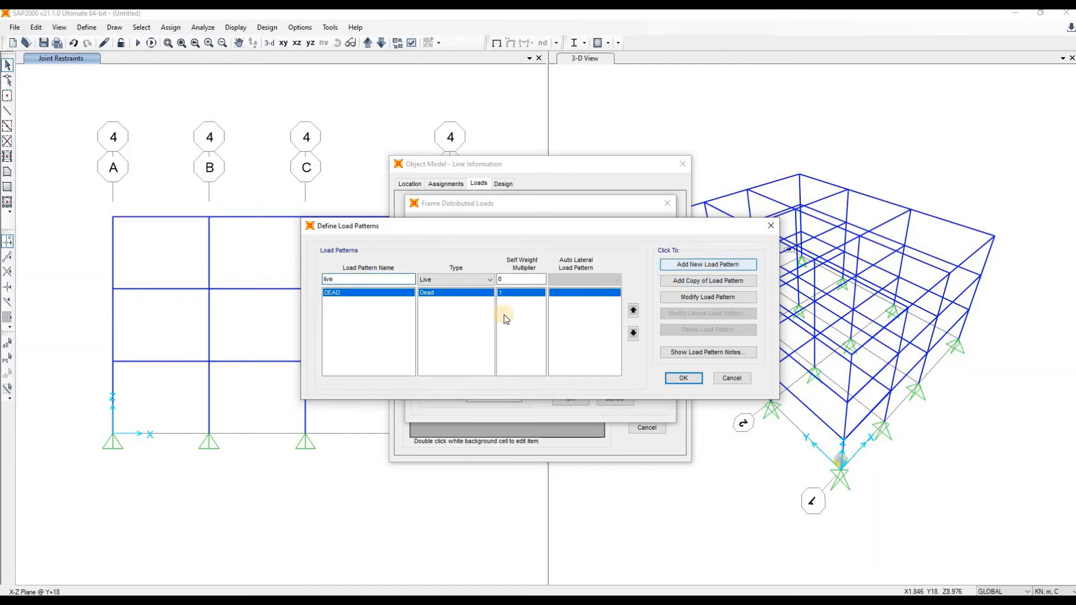
click(679, 379)
Assign the uniform load of 10 to the beam under the live pattern and accept the line information
click(502, 244)
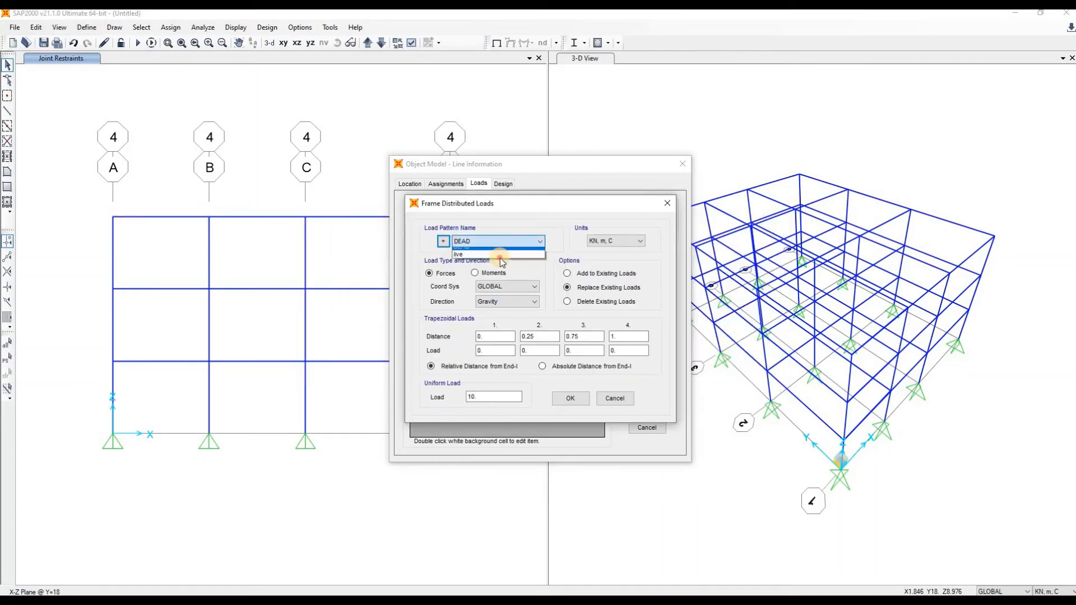
click(500, 255)
click(572, 399)
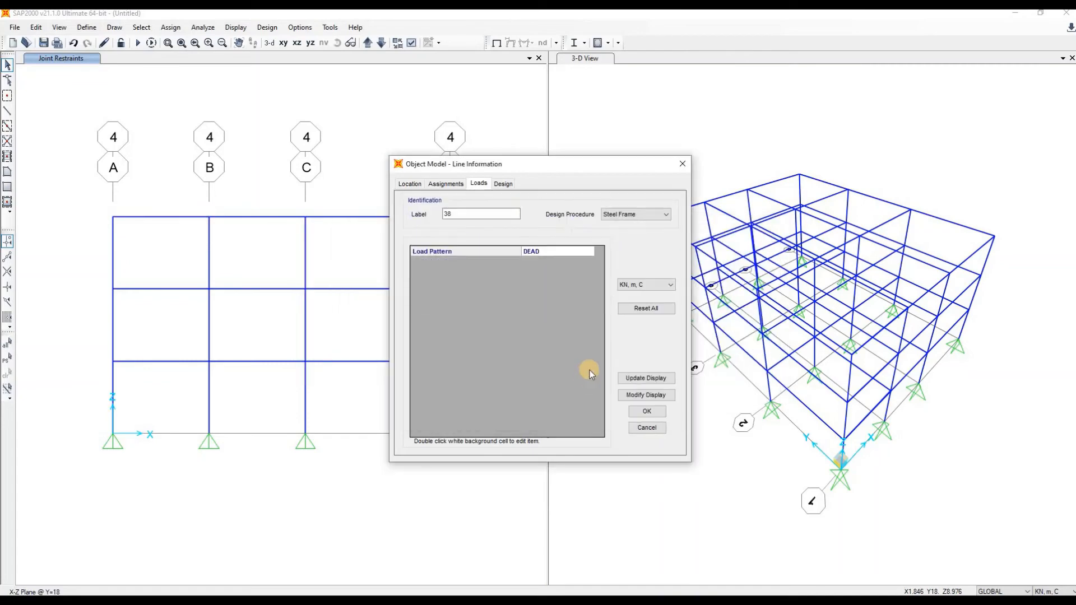
click(648, 413)
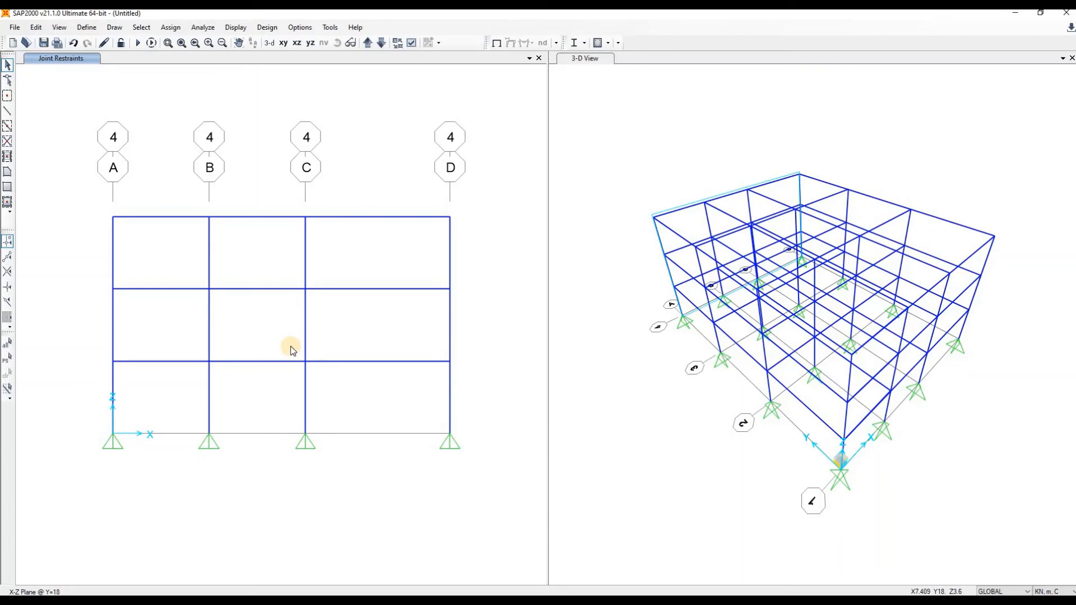
Open the model file gwapoko2.sdb without saving the changes to the untitled model
click(16, 28)
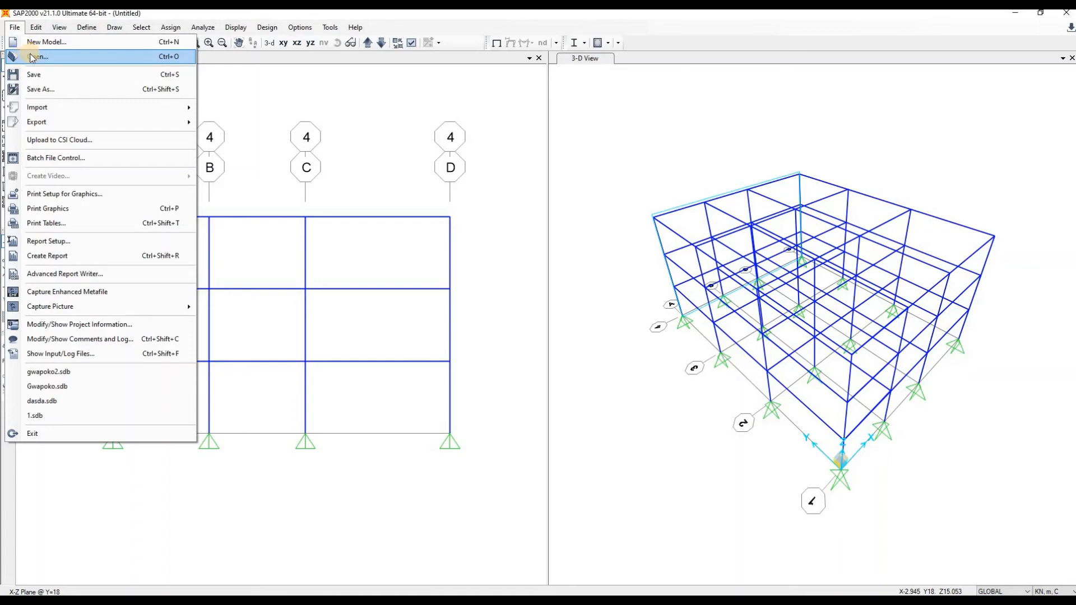
click(35, 56)
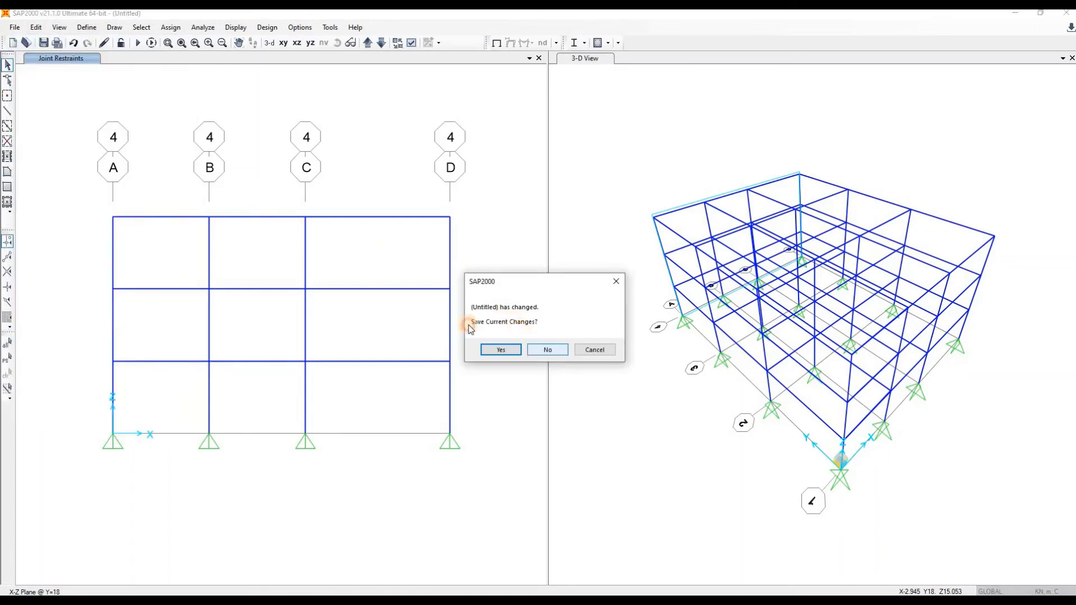
click(547, 350)
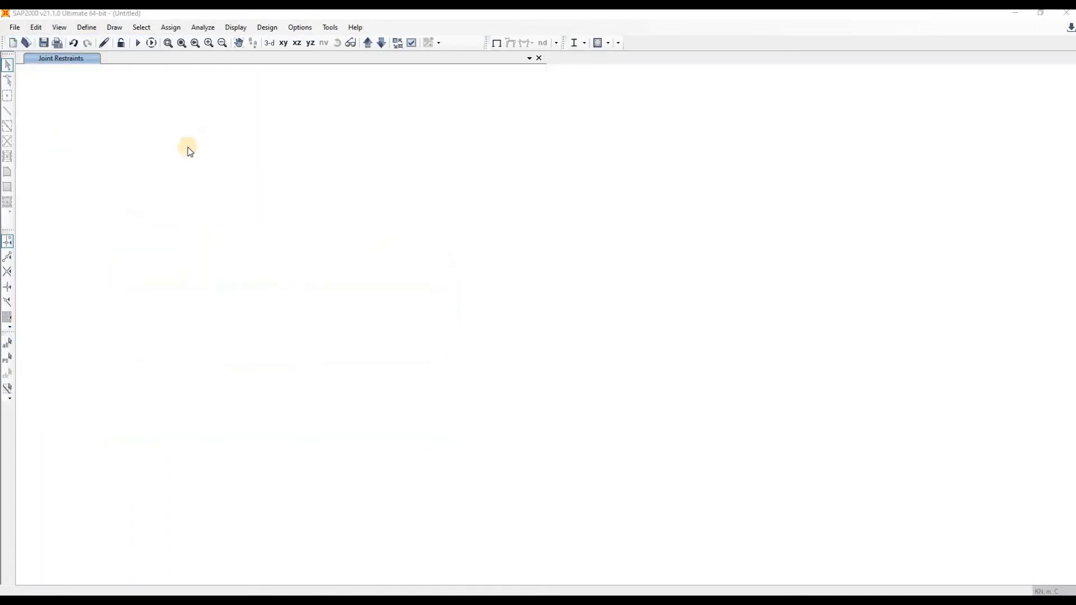
click(147, 120)
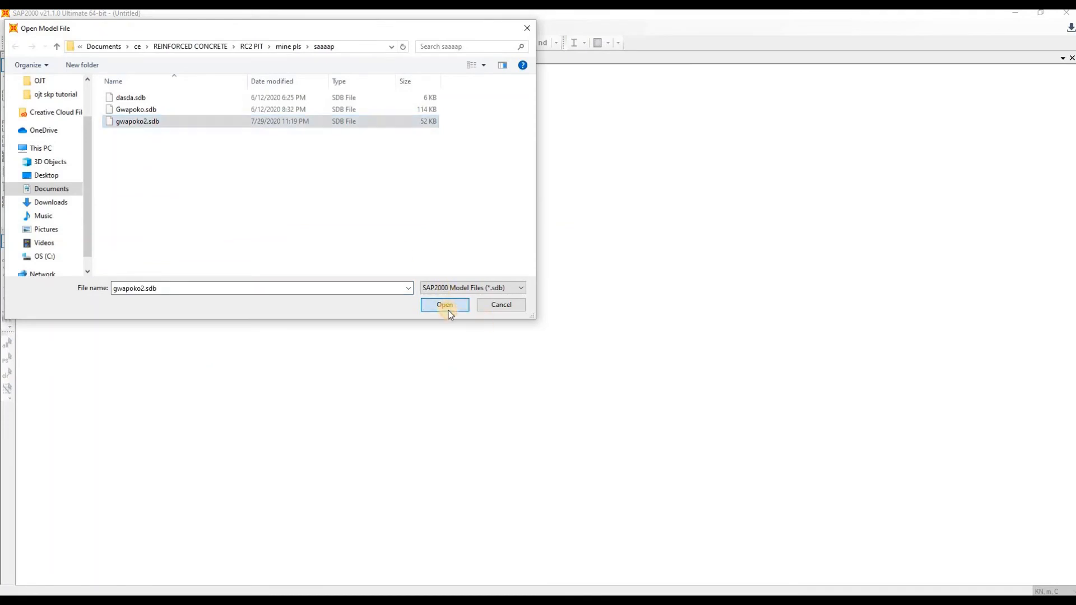
click(446, 306)
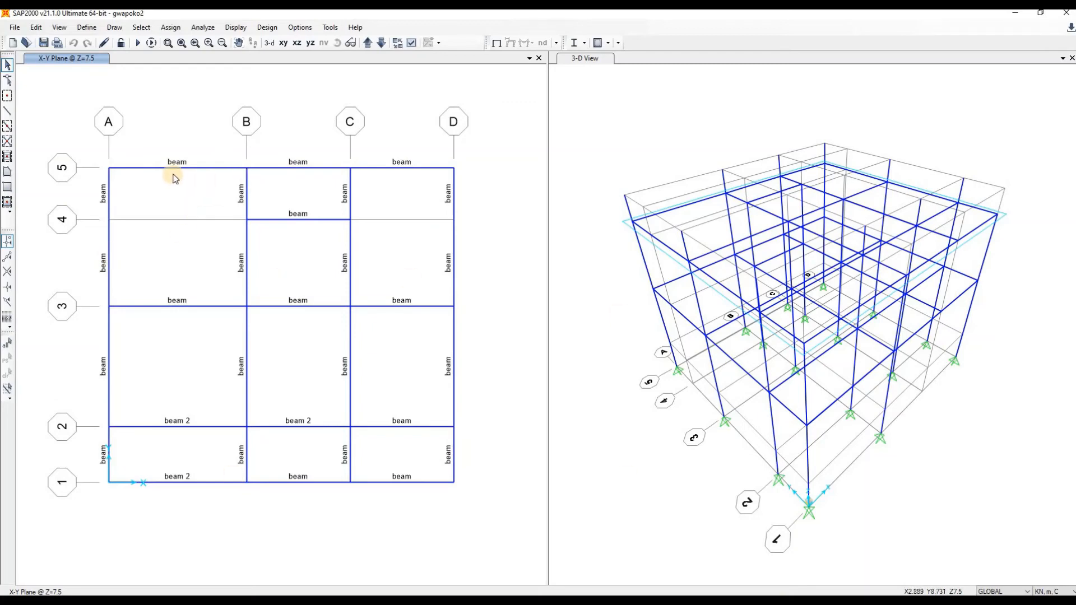
Examine the loads assigned to the grid 5 beams between A and B and between B and C at Z=7.5
right_click(180, 172)
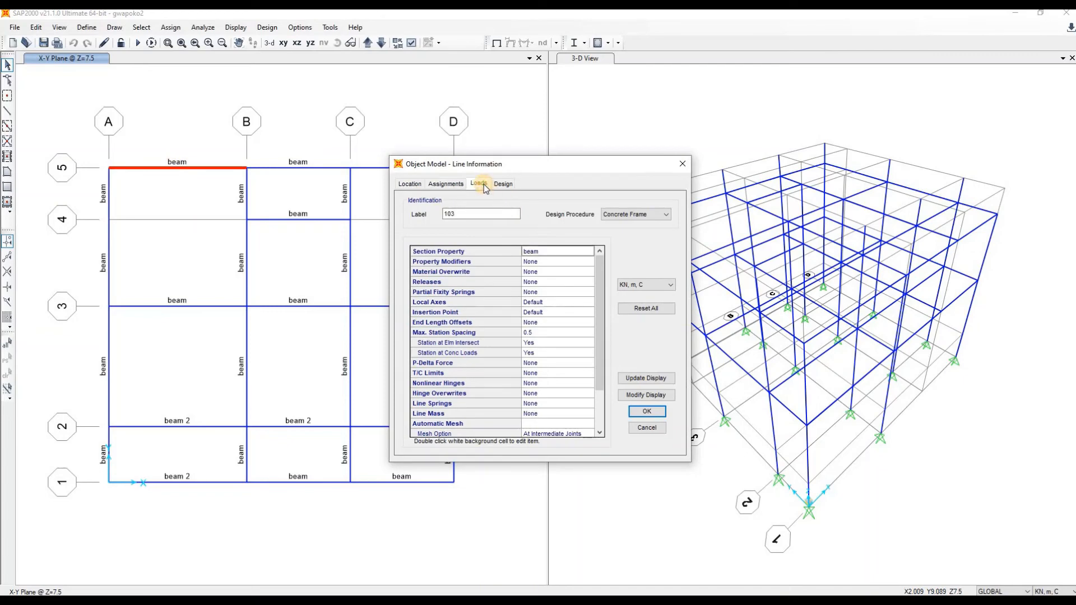
click(480, 185)
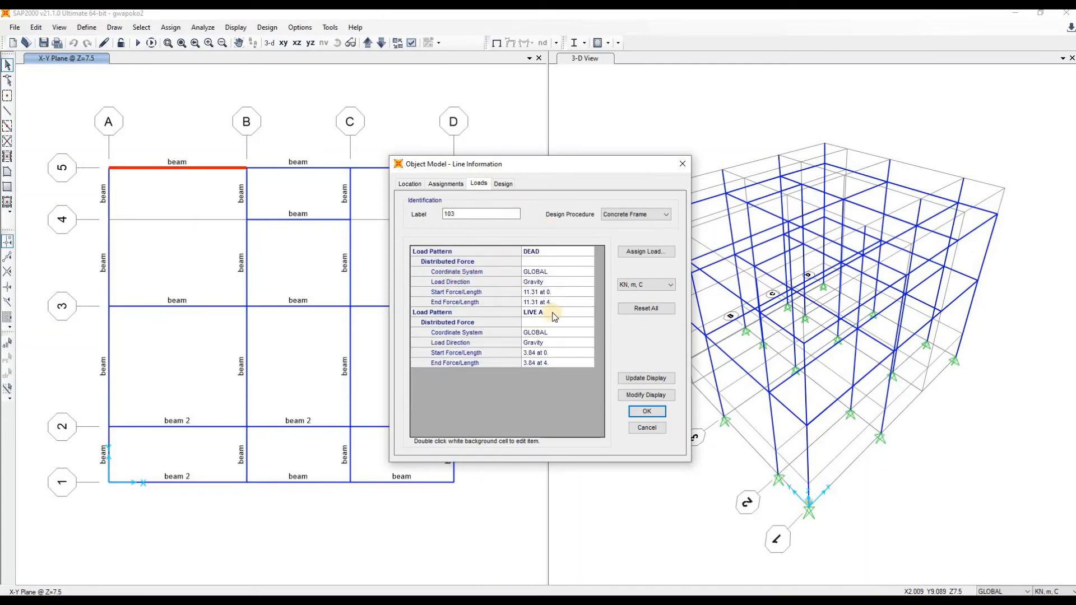
click(644, 414)
click(644, 415)
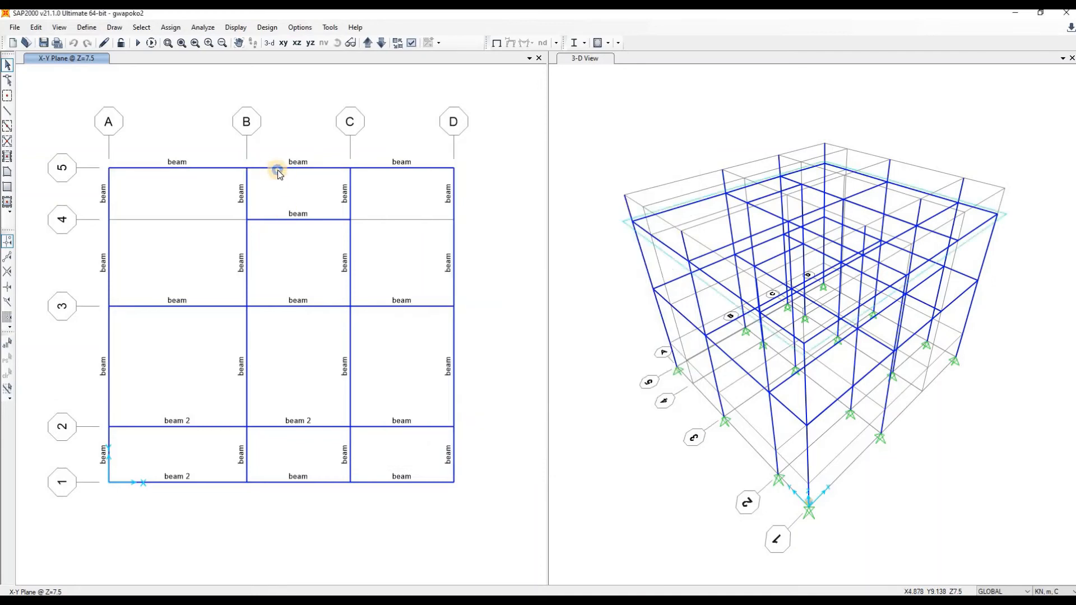
double_click(279, 168)
click(479, 184)
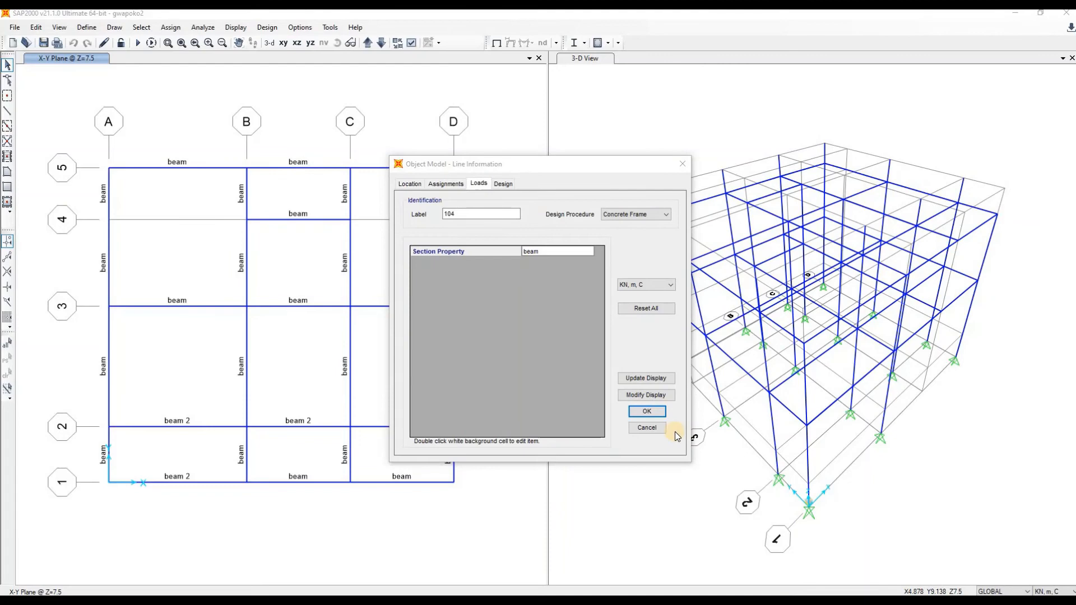
click(647, 411)
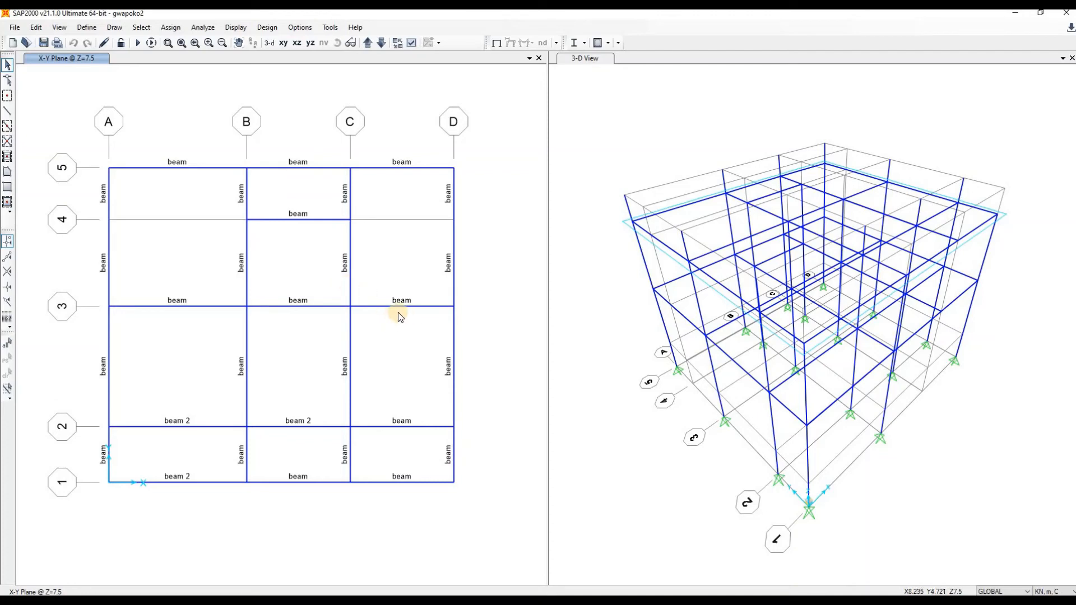
Show the X-Z elevation at Y=9.1 and run the analysis for all load cases
click(296, 42)
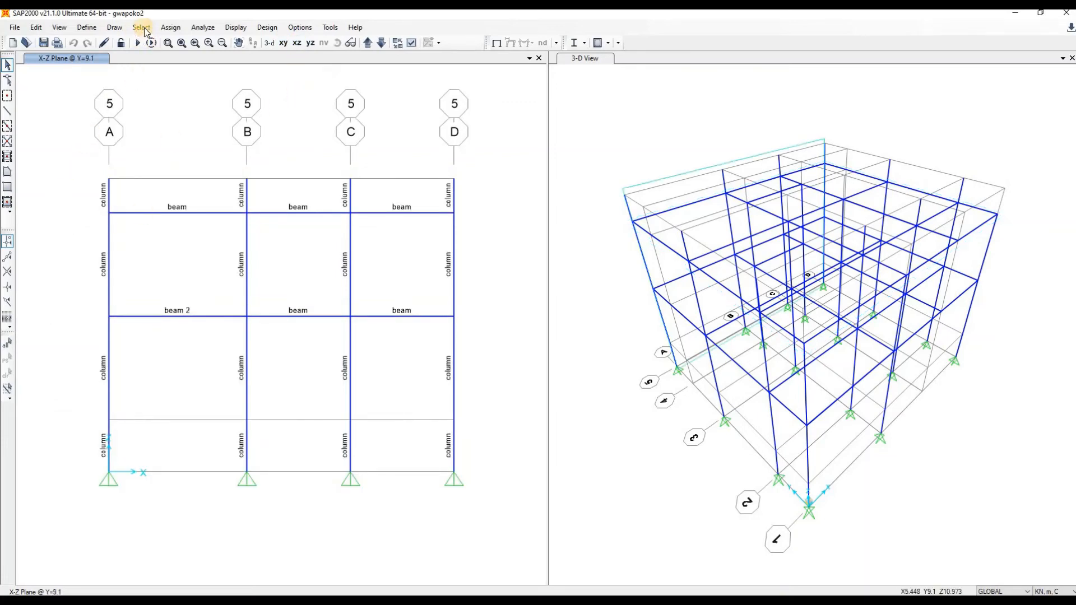
click(202, 27)
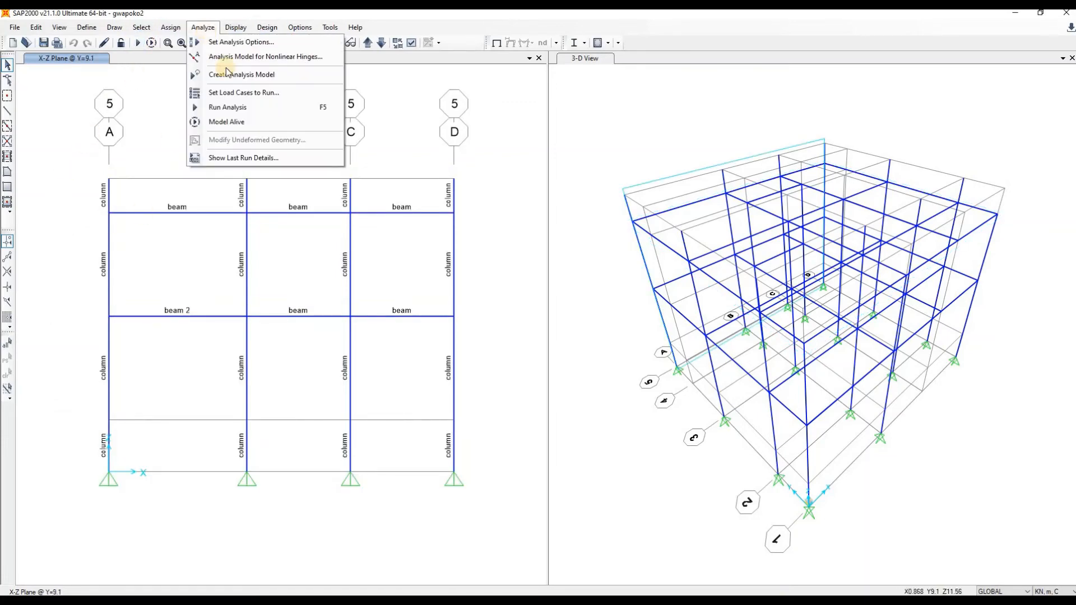
click(280, 111)
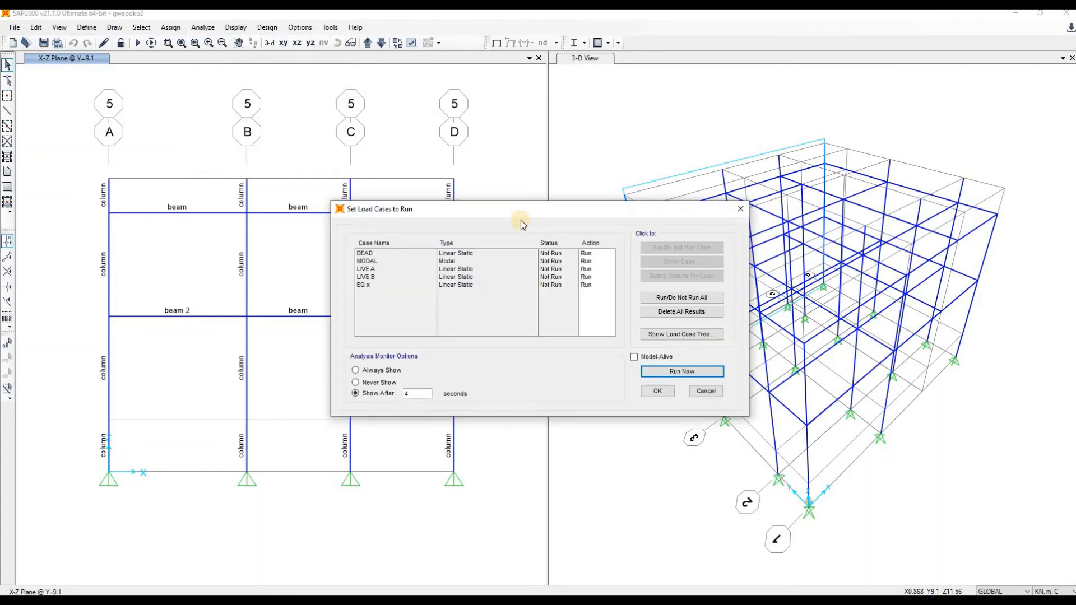
click(695, 371)
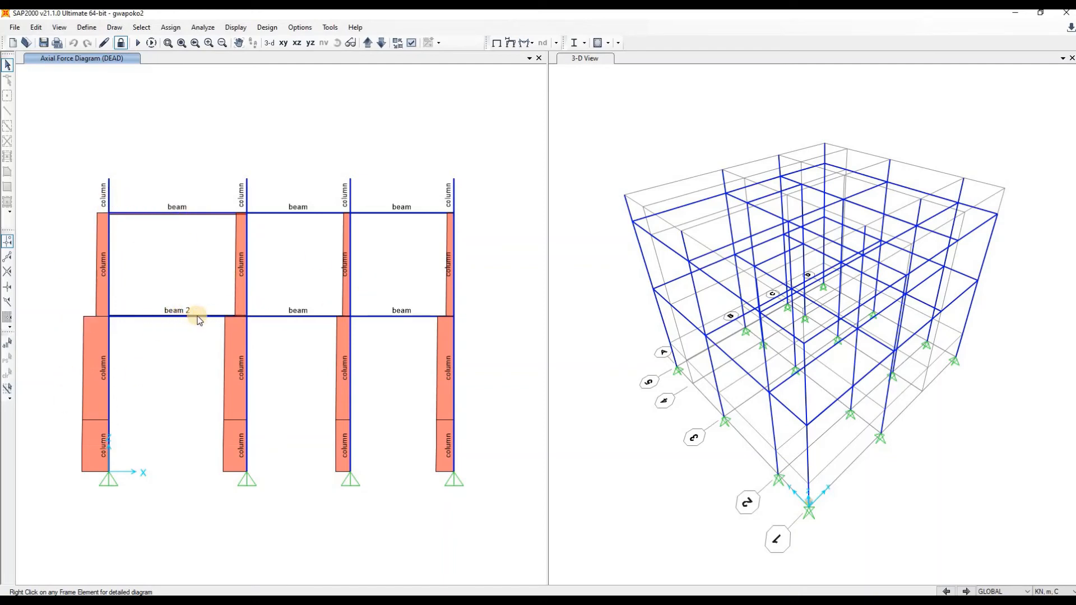
Examine the DEAD axial force and torsion along beam 2 between grids A and B, and in the grid A column just below it
right_click(235, 313)
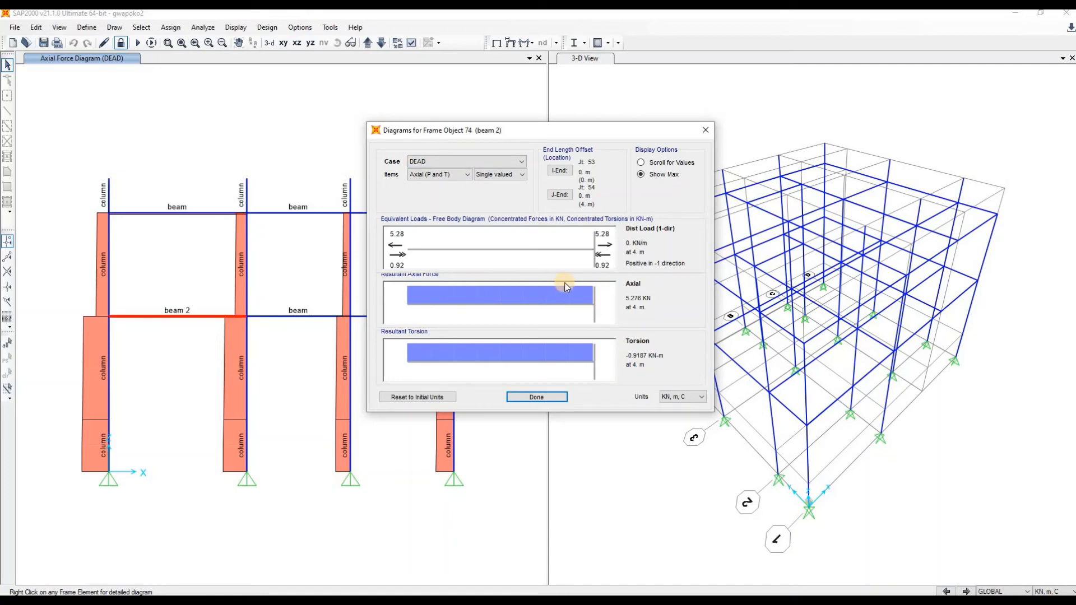
click(641, 162)
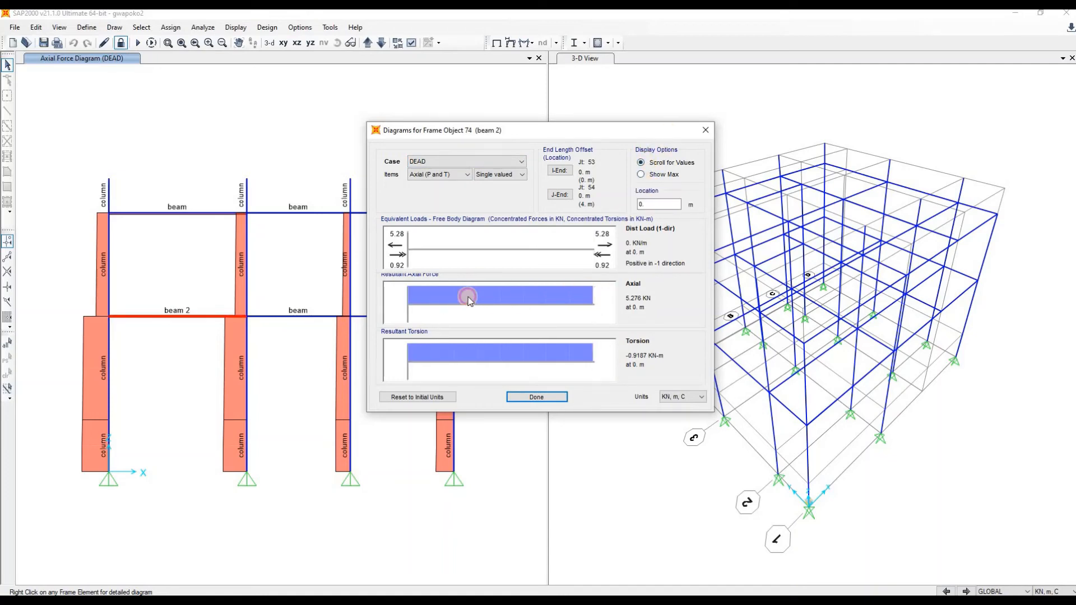
drag(468, 297, 549, 295)
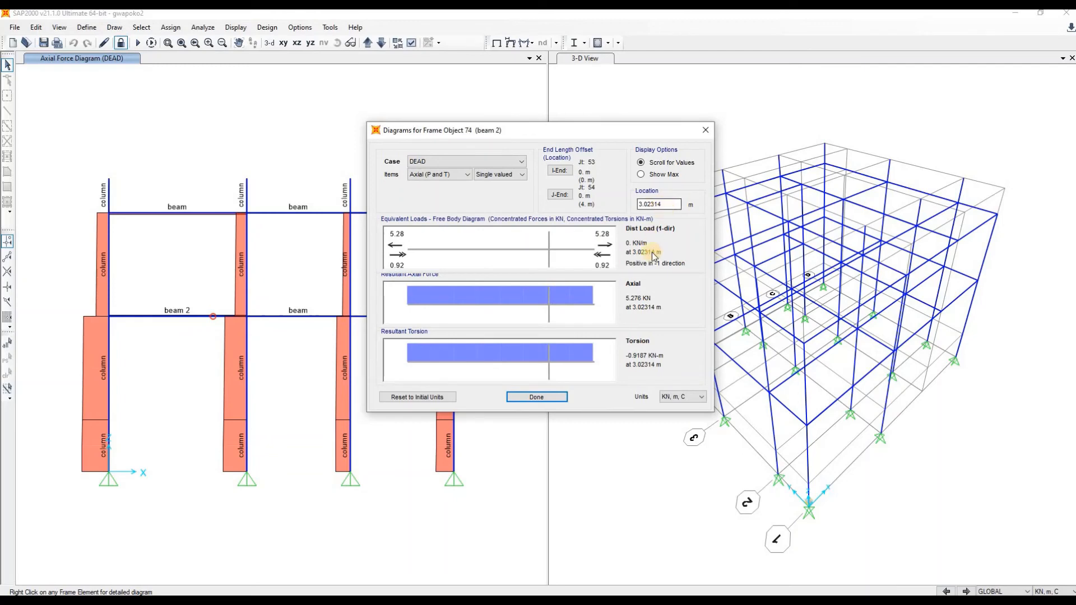
drag(566, 309, 491, 319)
click(704, 132)
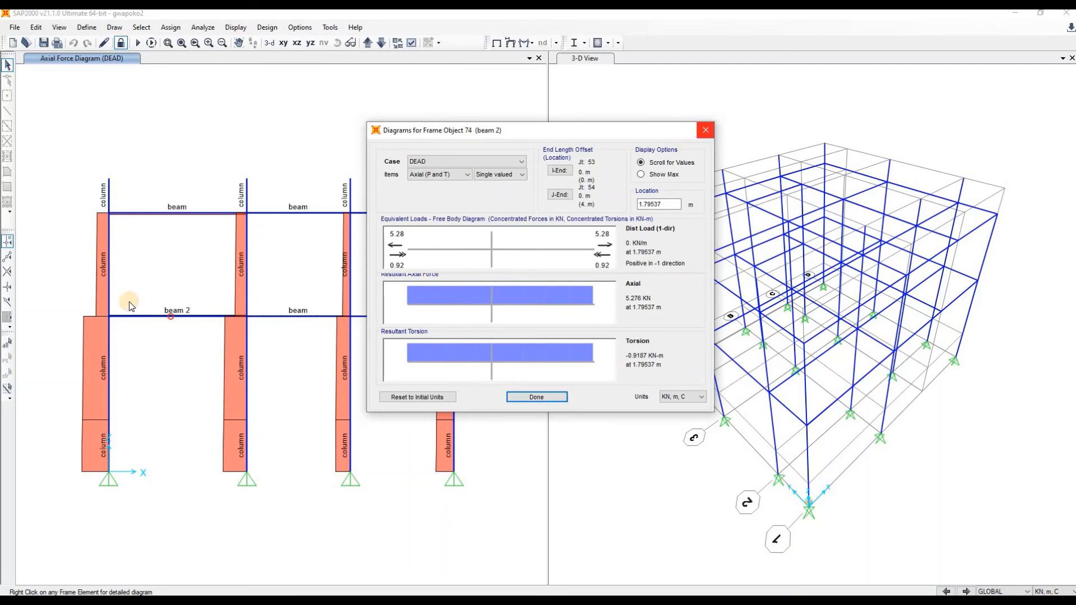
right_click(109, 341)
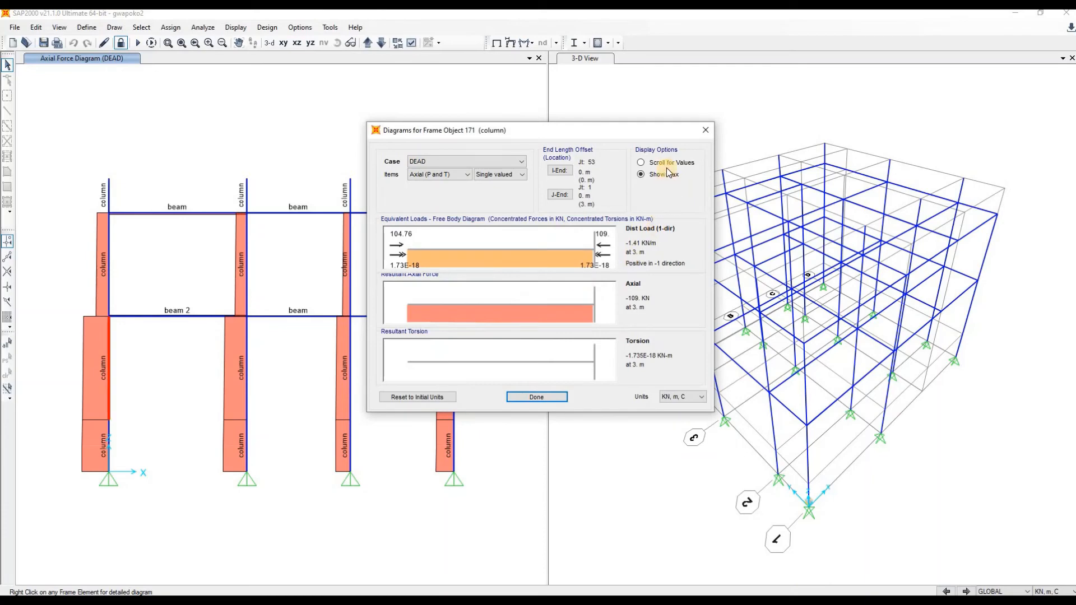
click(547, 395)
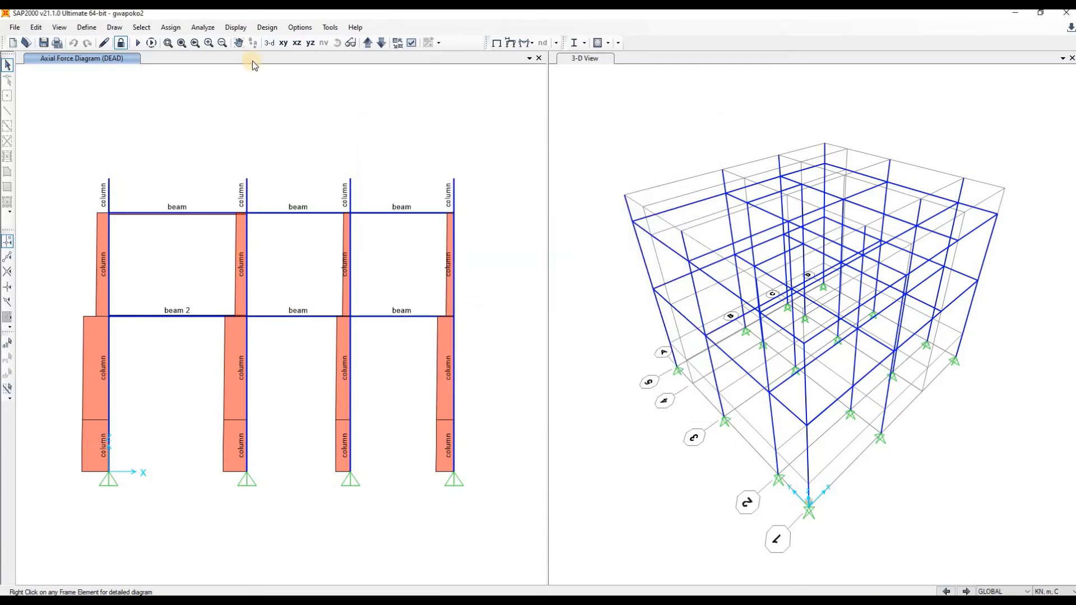
Display the Shear 2-2 force diagram of the frame members for the dl+elx+lla combination
click(271, 28)
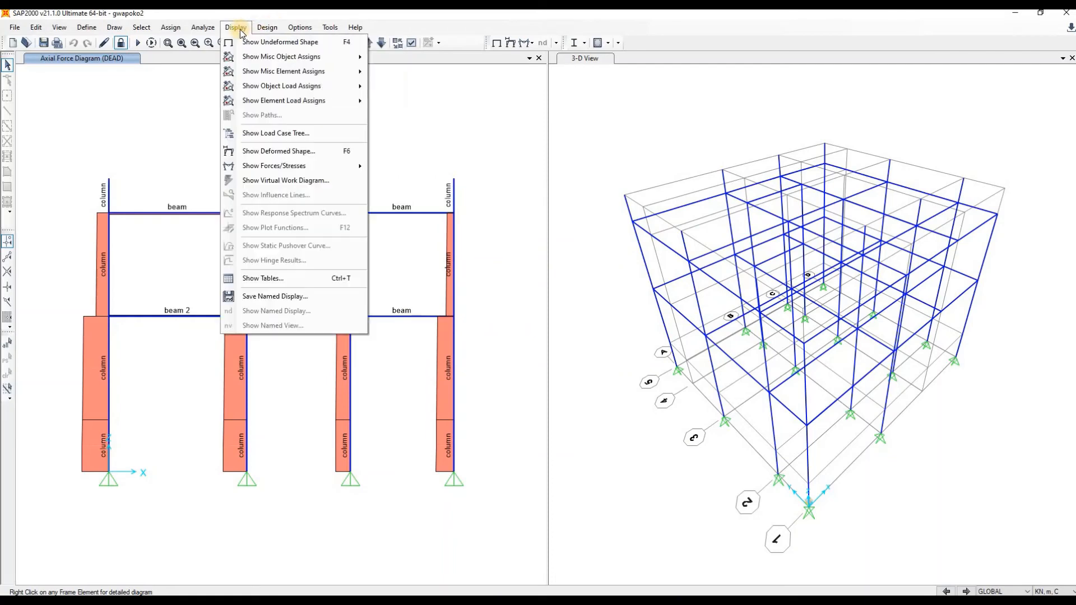
mouse_move(292, 168)
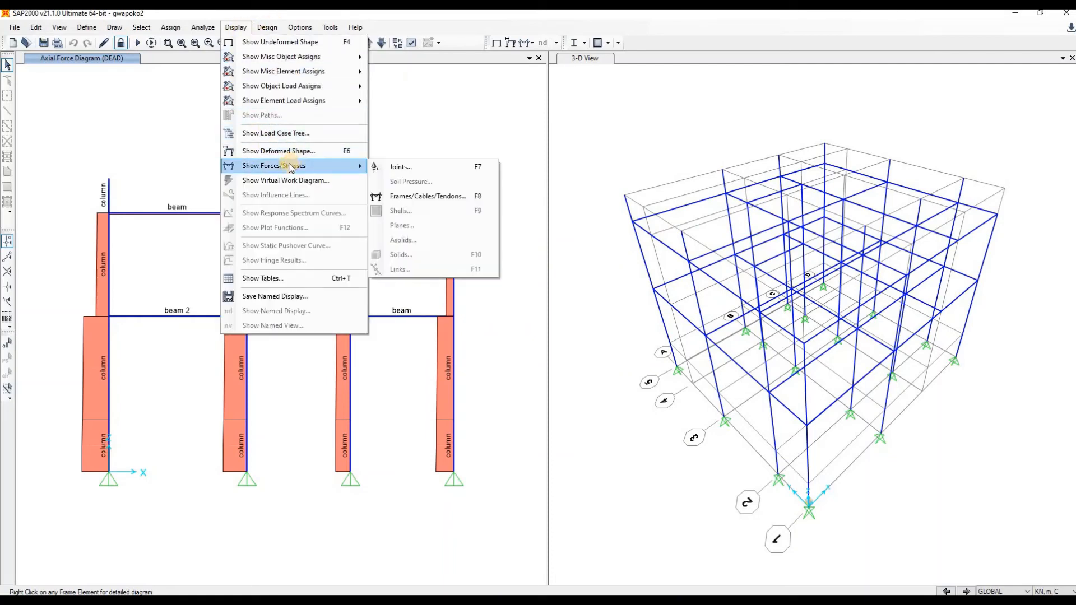
click(437, 197)
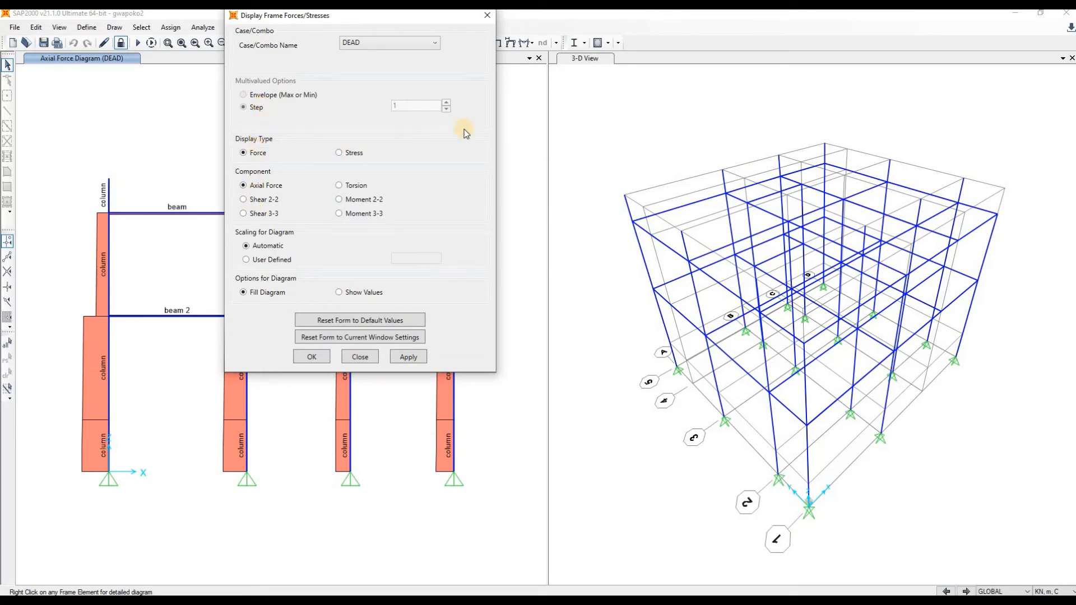
click(247, 198)
click(360, 43)
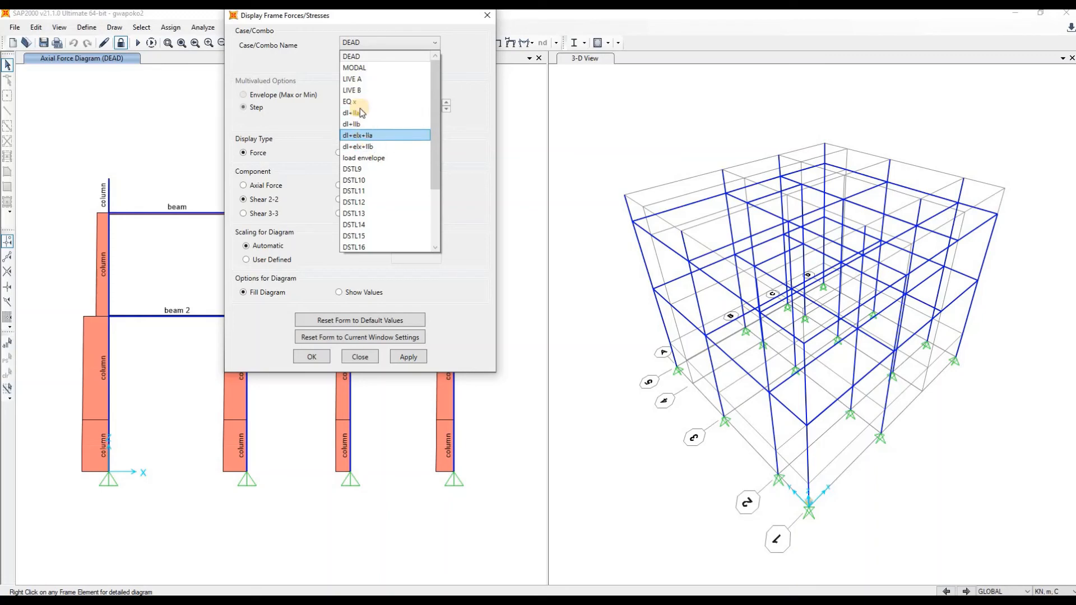
click(362, 134)
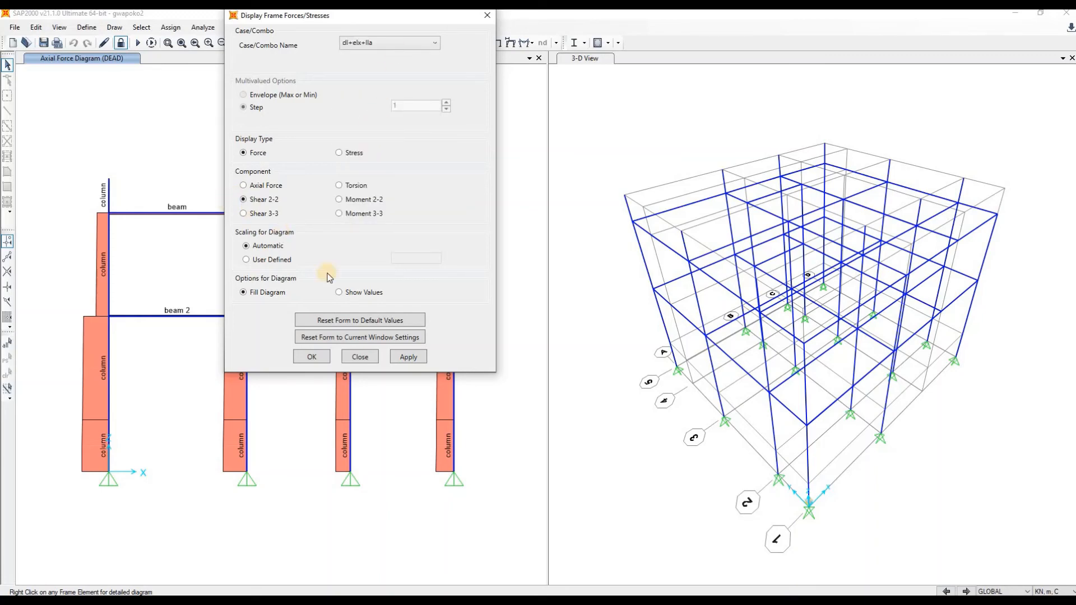
click(361, 361)
click(308, 358)
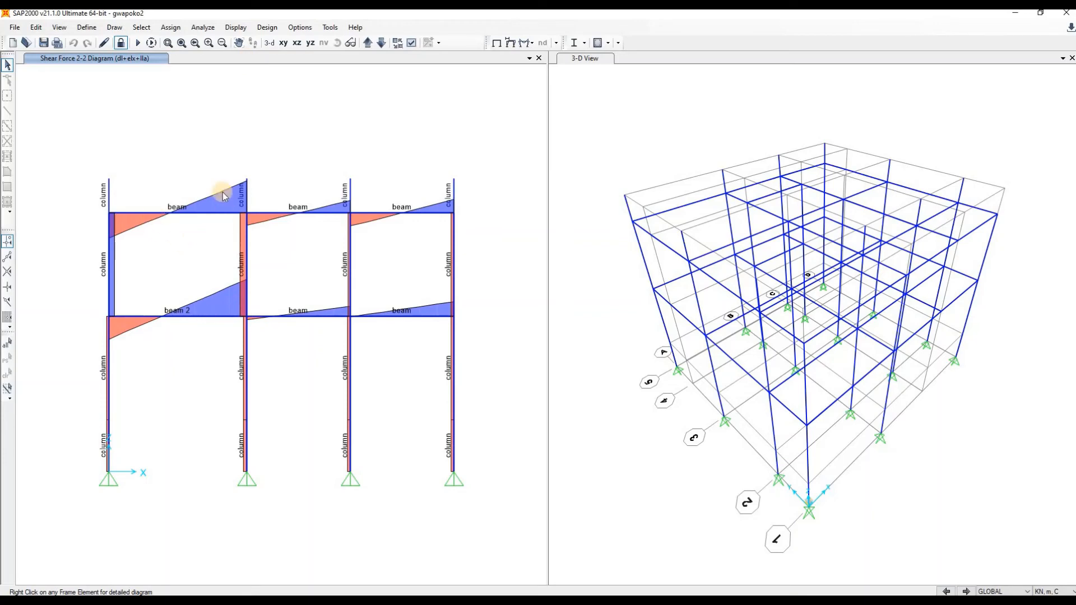
Redisplay the dl+elx+lla Shear 2-2 diagram with Show Values in place of the filled diagram
click(236, 27)
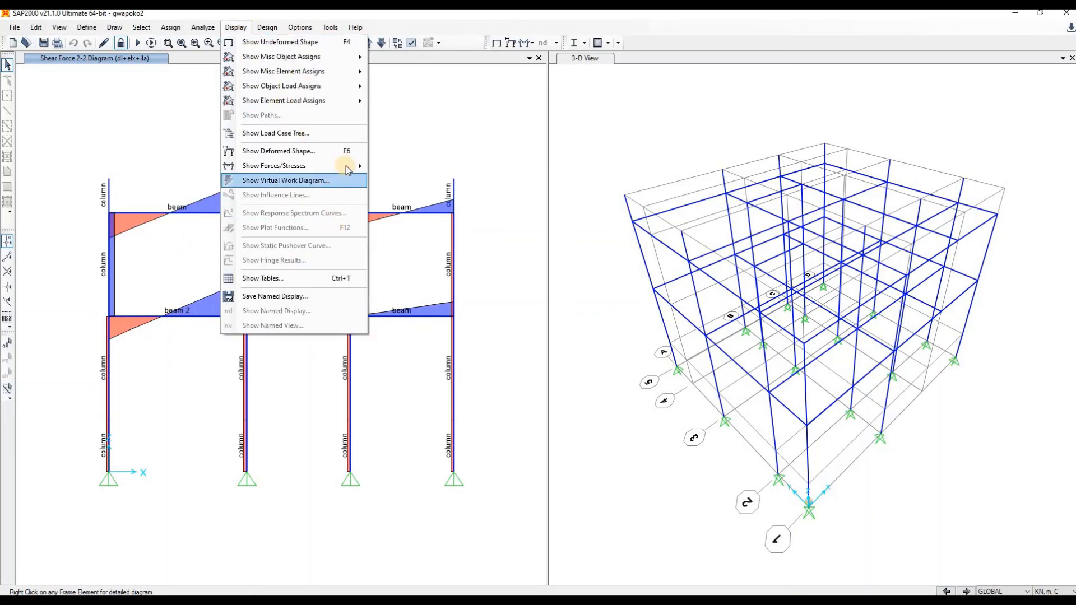
mouse_move(348, 166)
click(429, 197)
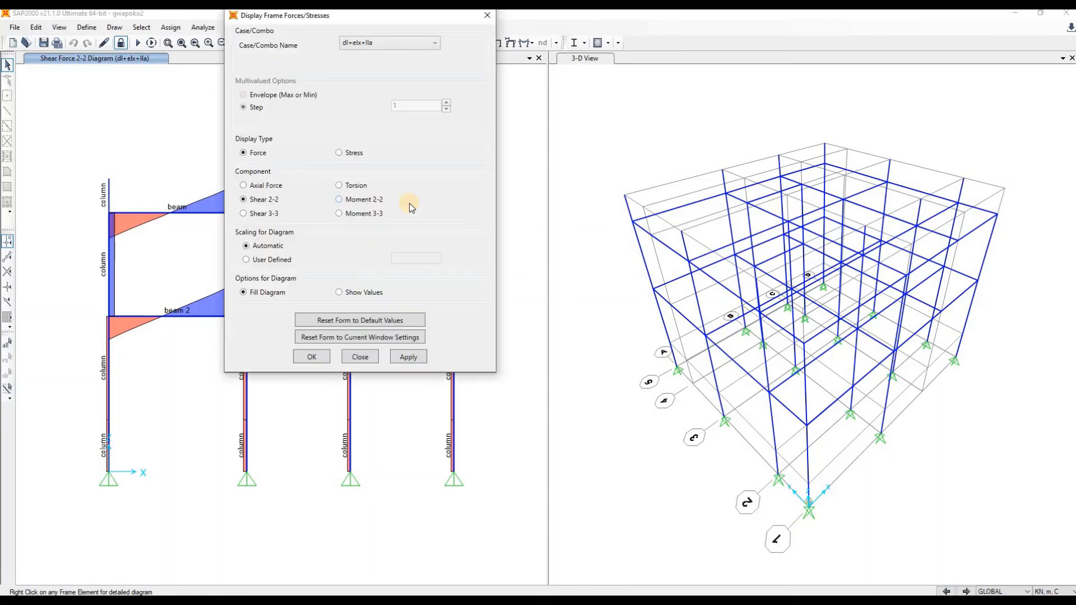
click(339, 293)
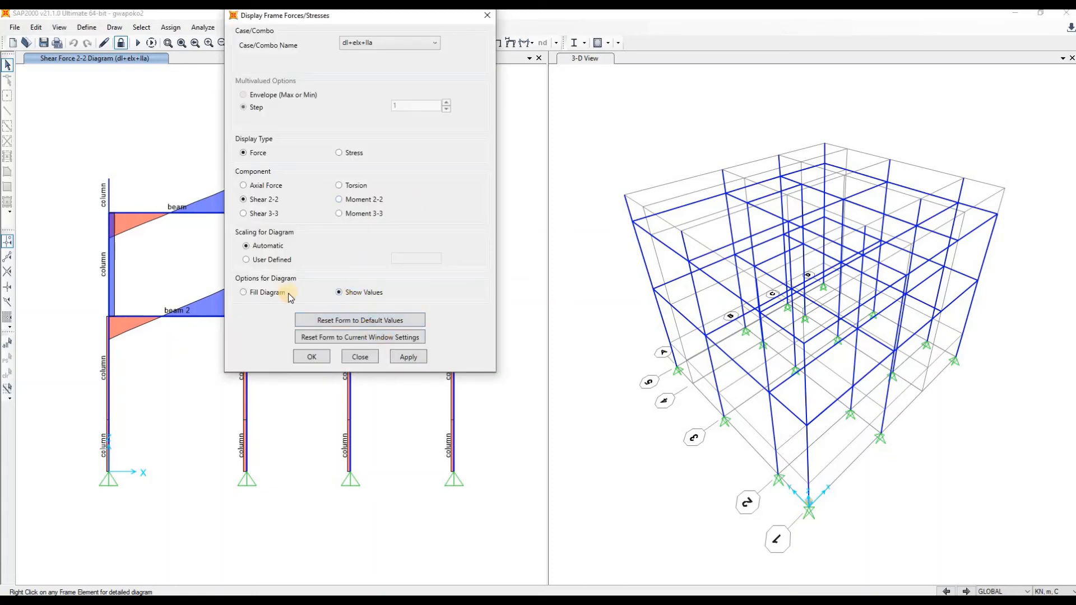
click(408, 357)
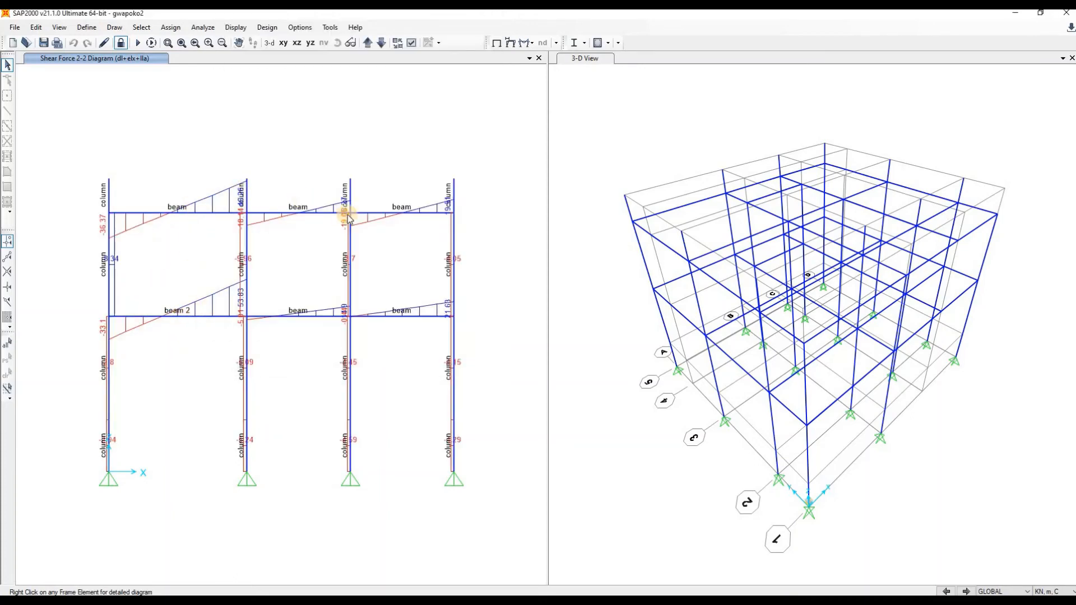
Display the Moment 3-3 diagram for the dl+elx+lla combination with its values shown
click(244, 30)
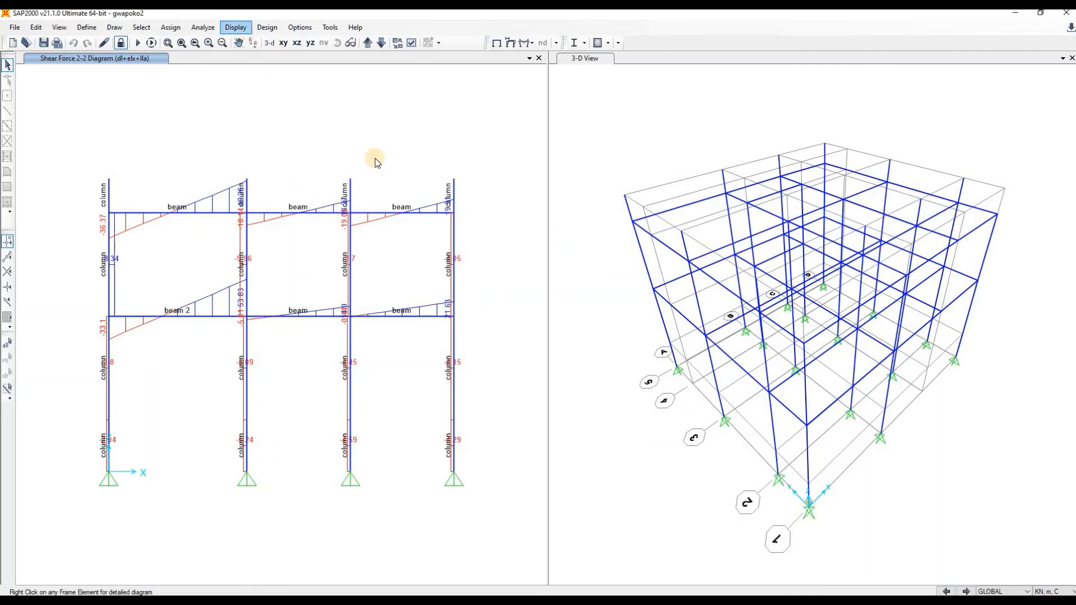
click(406, 188)
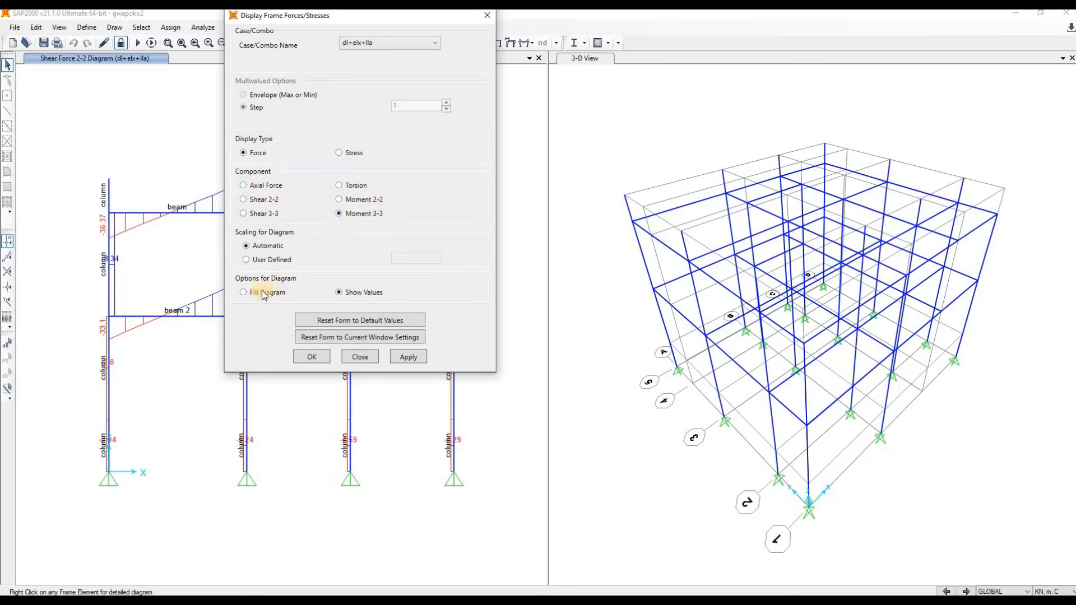
click(315, 360)
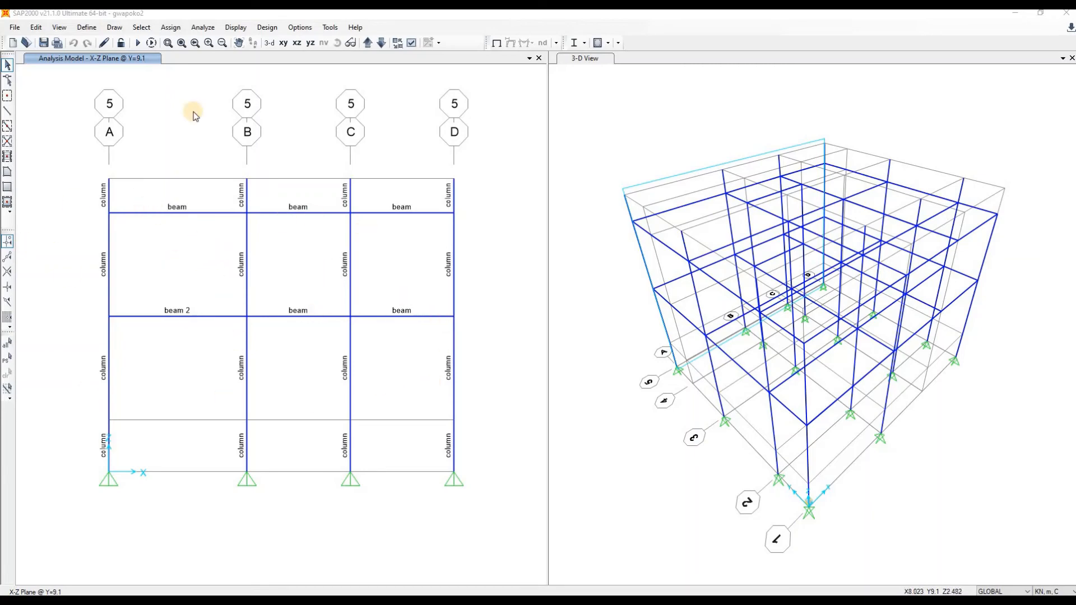
Examine the beam and column sections in the model's list of defined frame section properties
click(89, 28)
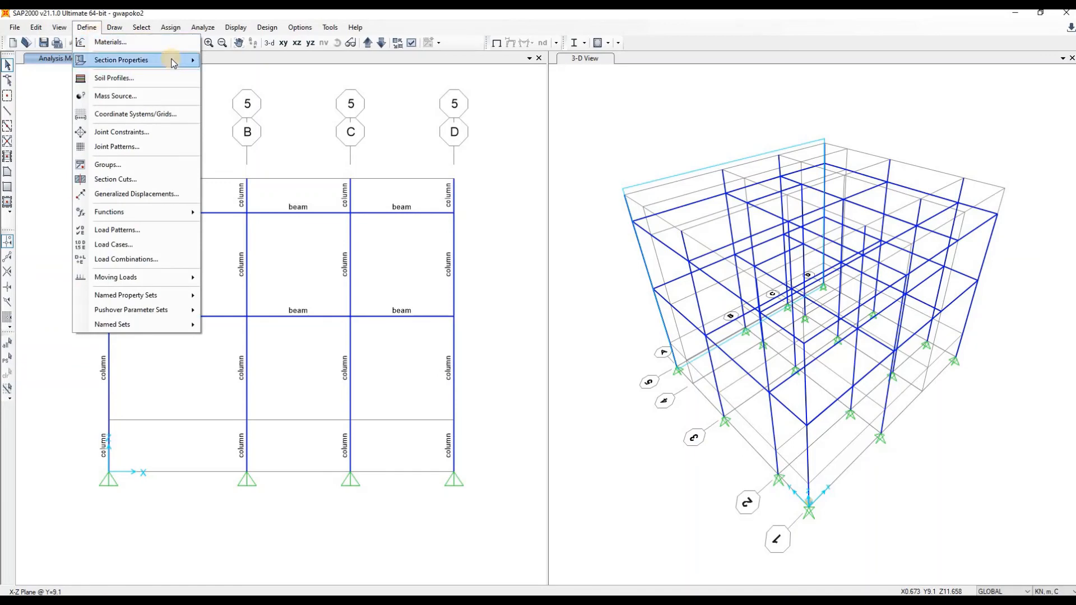
mouse_move(173, 63)
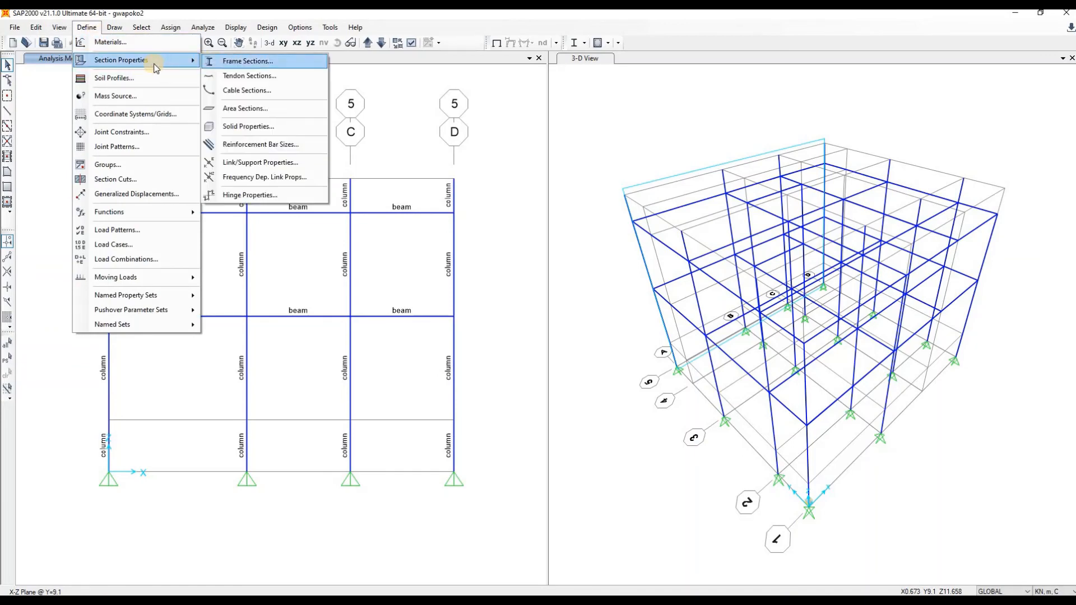
click(212, 60)
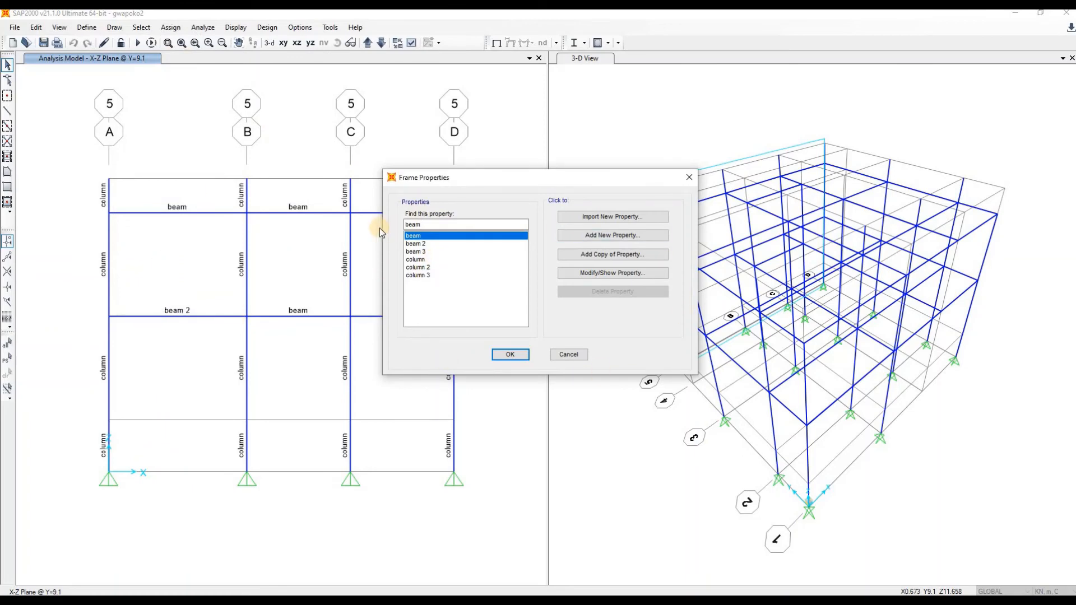
click(428, 243)
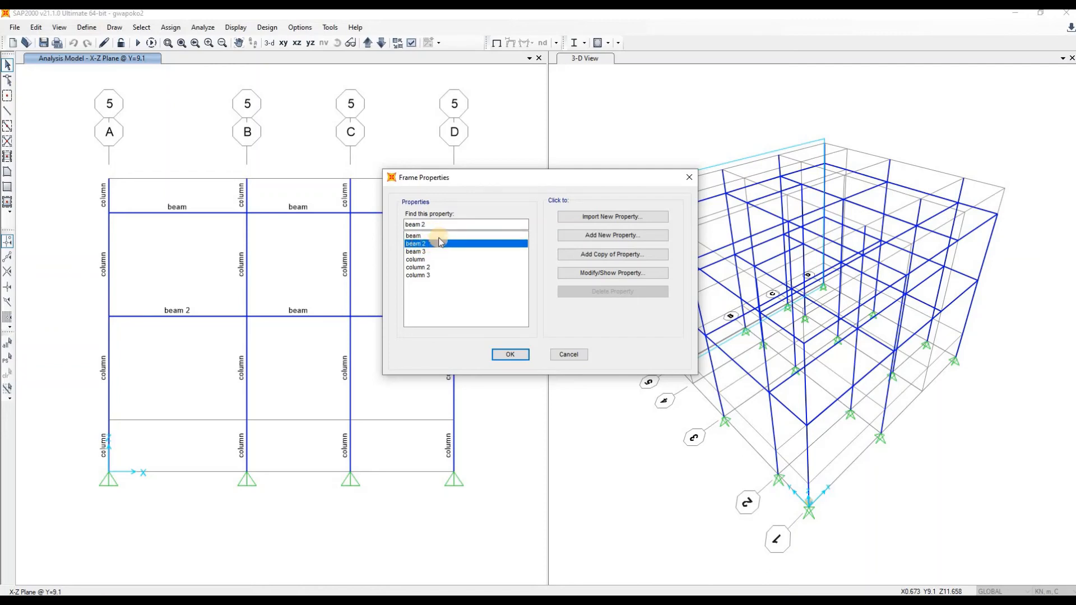
click(424, 236)
click(426, 251)
click(429, 237)
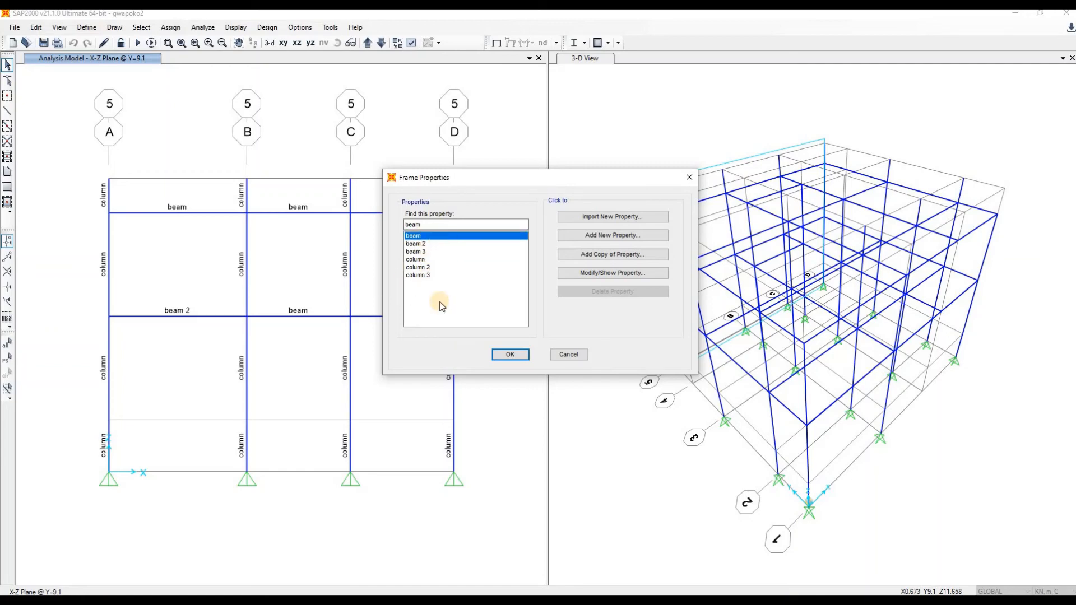
shift+click(426, 267)
ctrl+click(428, 244)
click(428, 246)
click(424, 260)
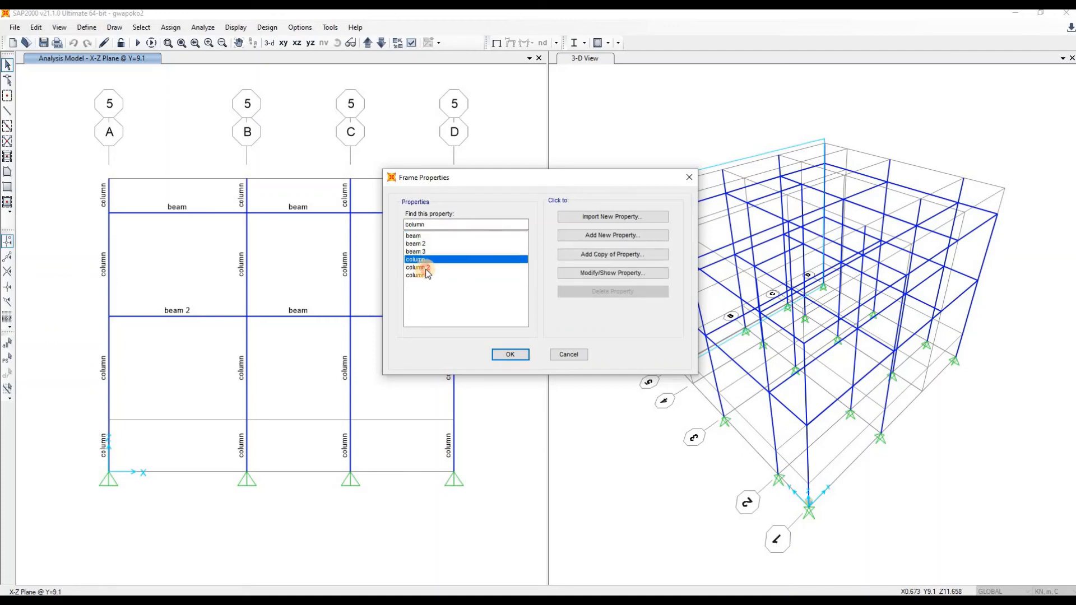
click(425, 274)
click(429, 237)
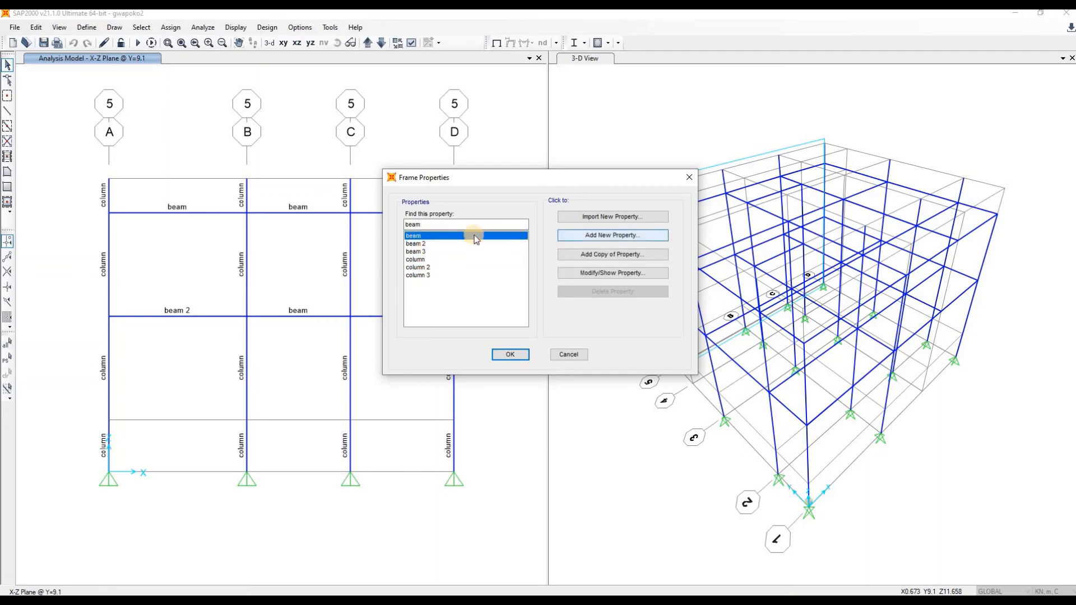
Start a new frame section property of type Concrete with a rectangular shape
click(610, 236)
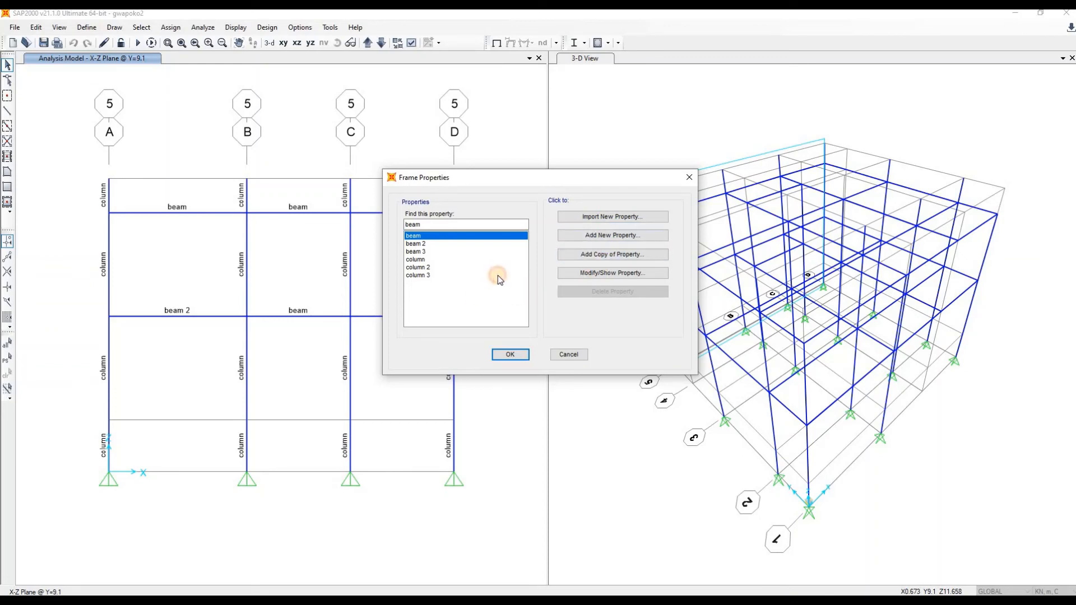
click(617, 236)
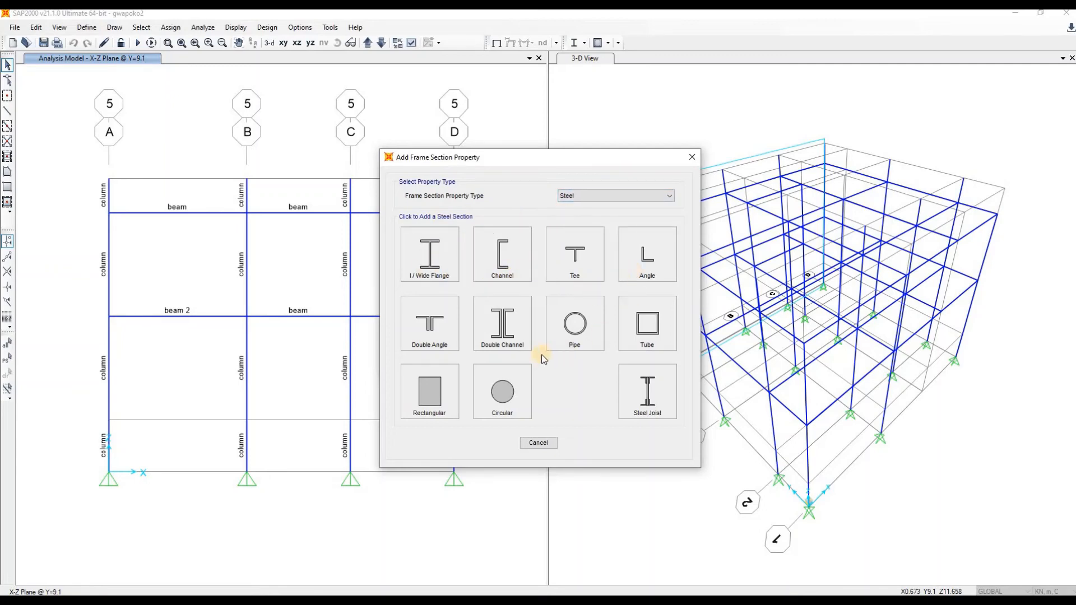
click(644, 196)
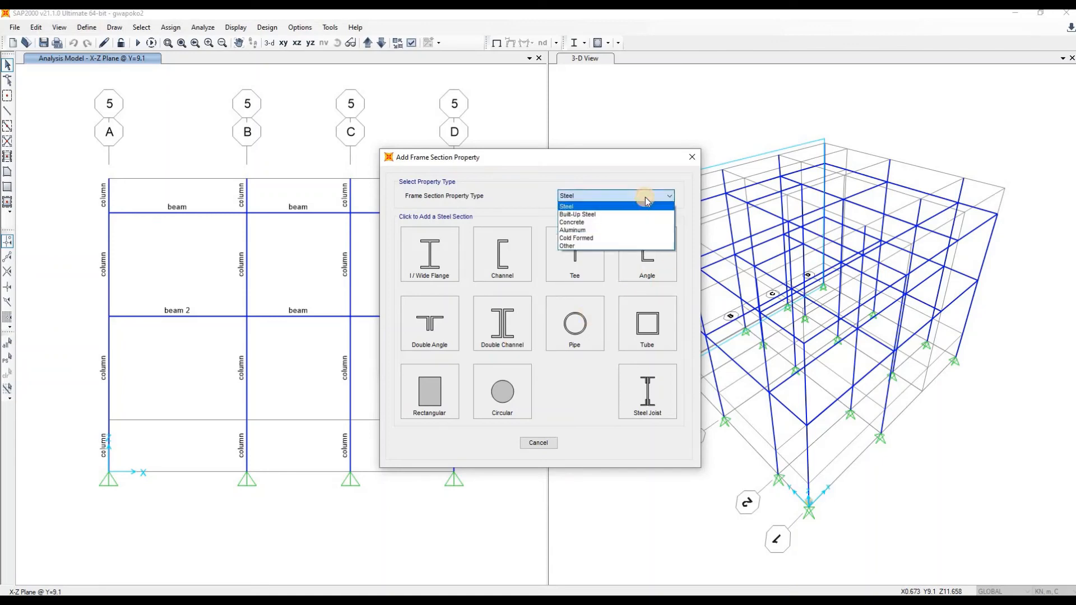
click(600, 222)
click(598, 196)
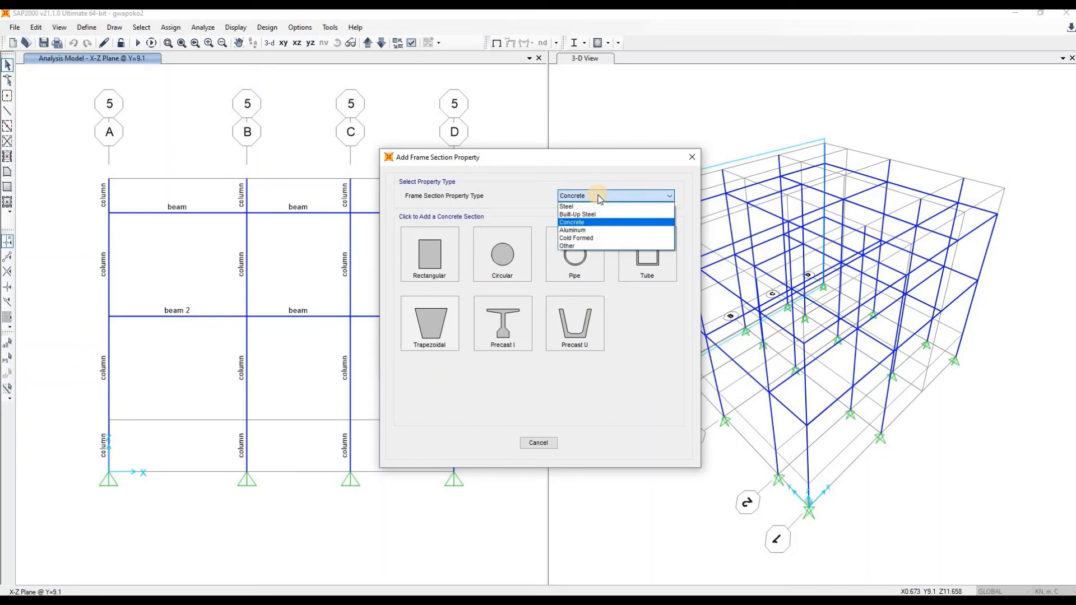
click(598, 196)
click(593, 199)
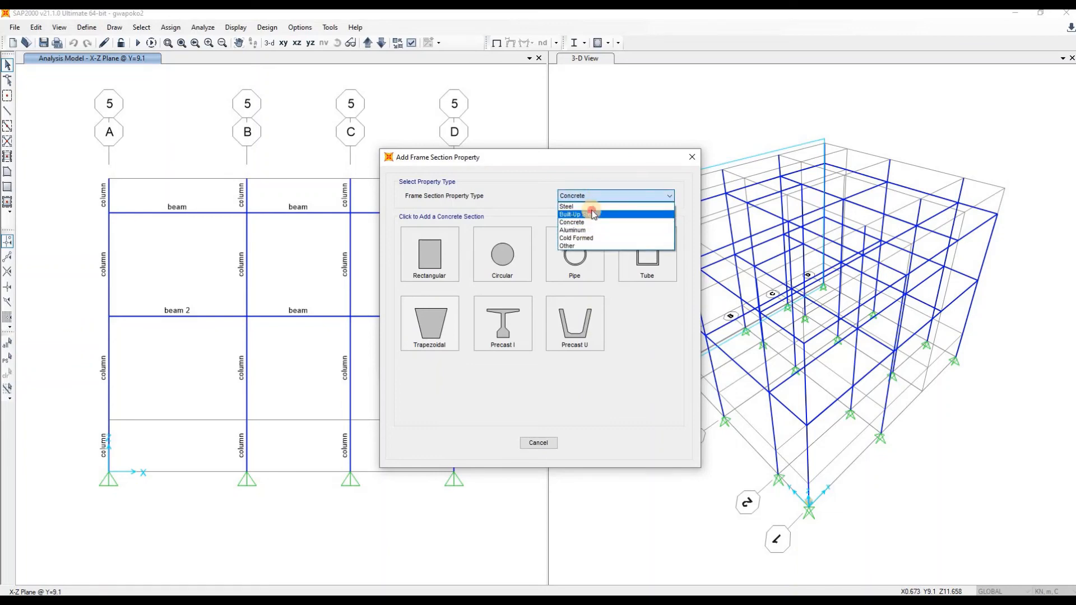
click(591, 208)
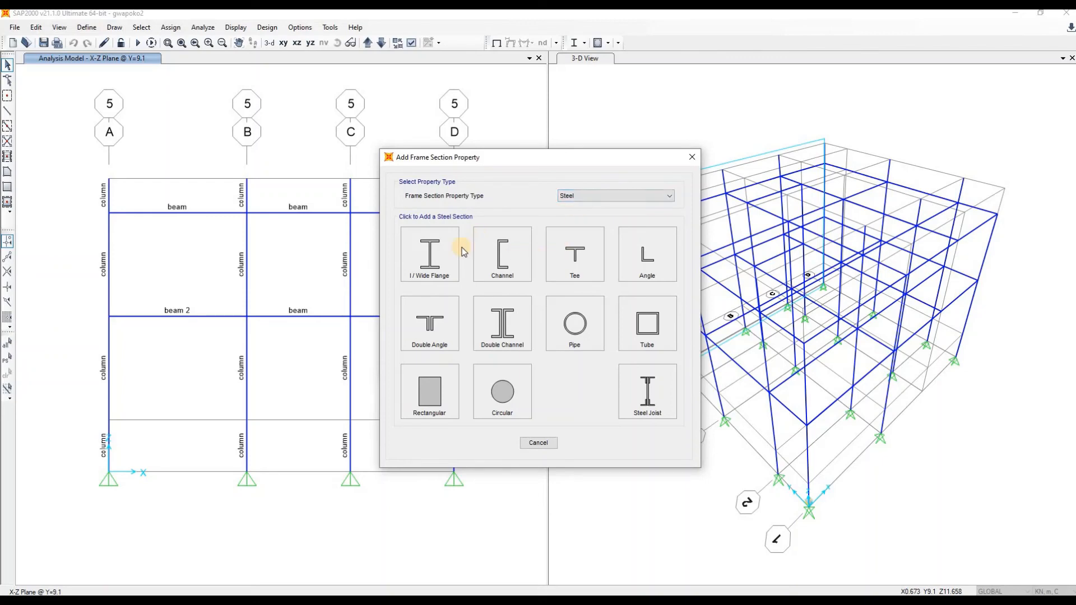
click(636, 195)
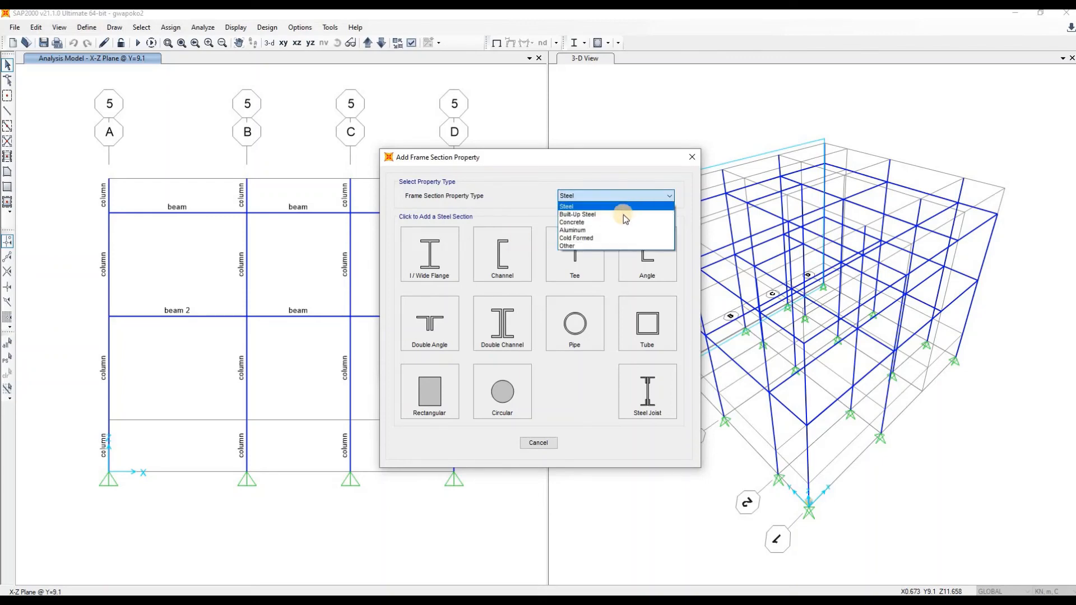
click(608, 223)
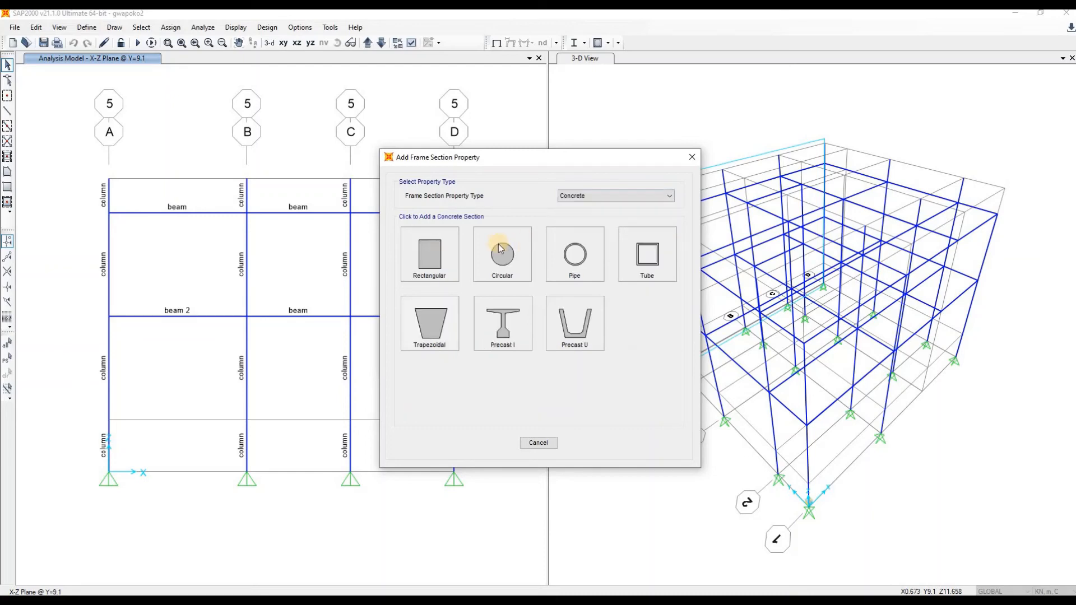
click(446, 271)
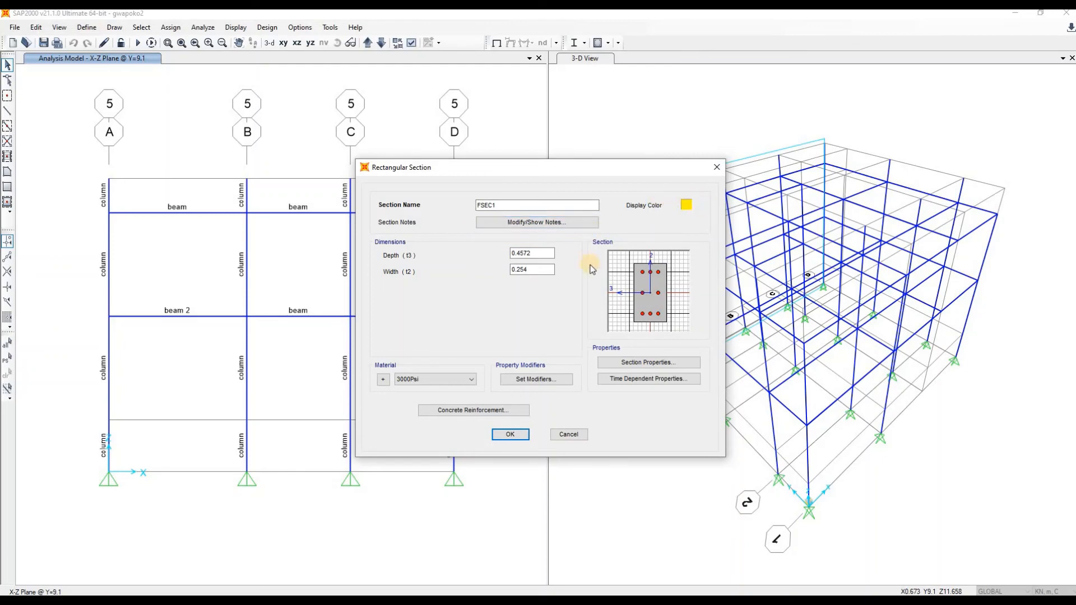
Set the new rectangular section's depth (t3) to 0.4 m and its width (t2) to 0.2 m
click(440, 380)
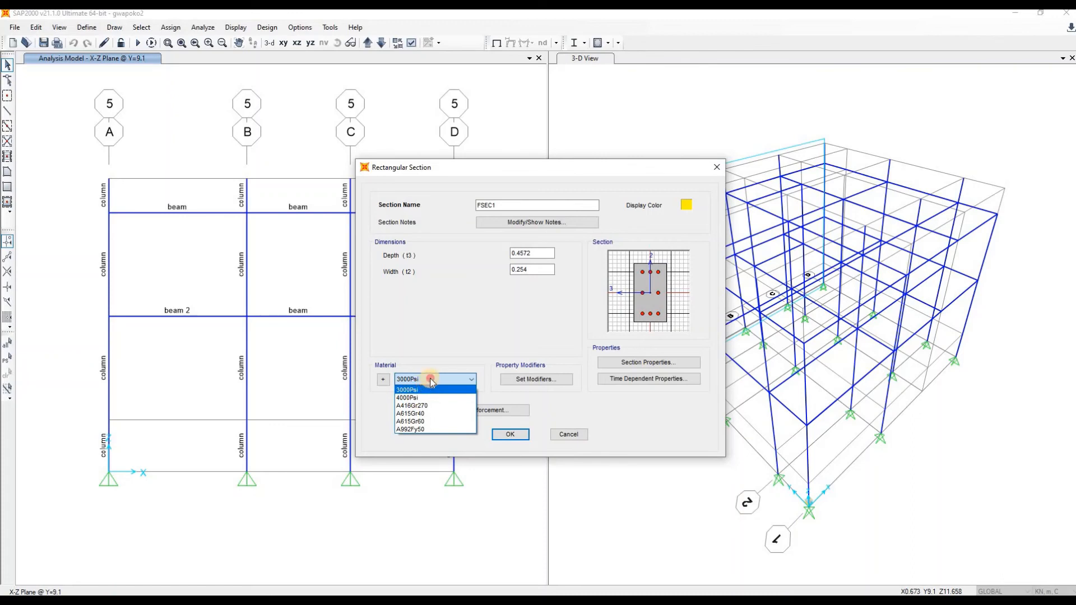
click(430, 380)
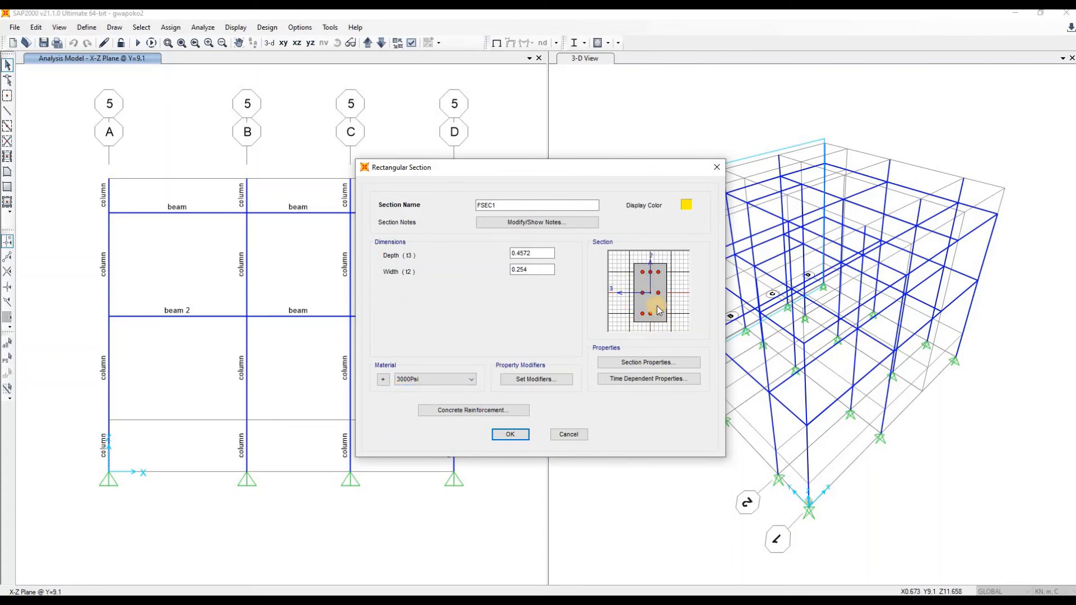
double_click(538, 254)
click(538, 254)
text(.4)
click(535, 270)
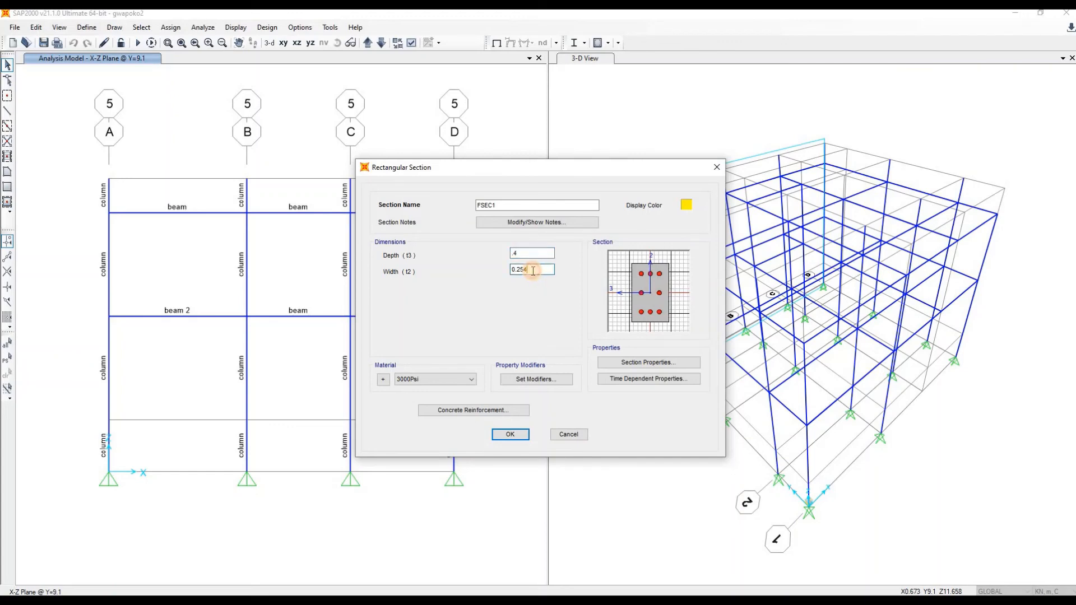
double_click(533, 270)
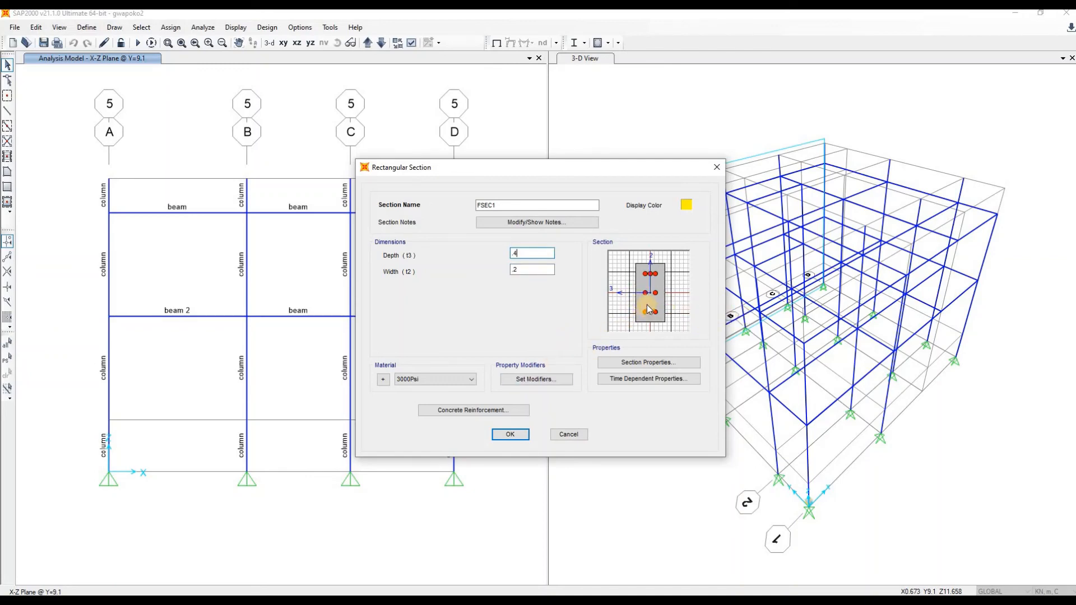
Open the new section's concrete reinforcement settings and keep A615Gr40 as the rebar material for the longitudinal bars and ties
click(496, 412)
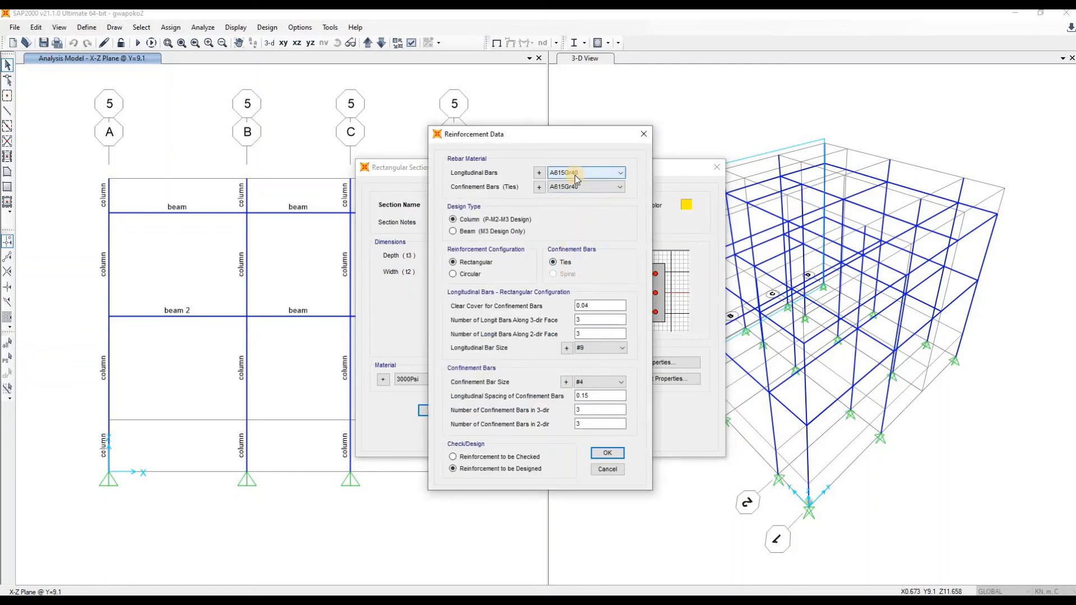
click(593, 177)
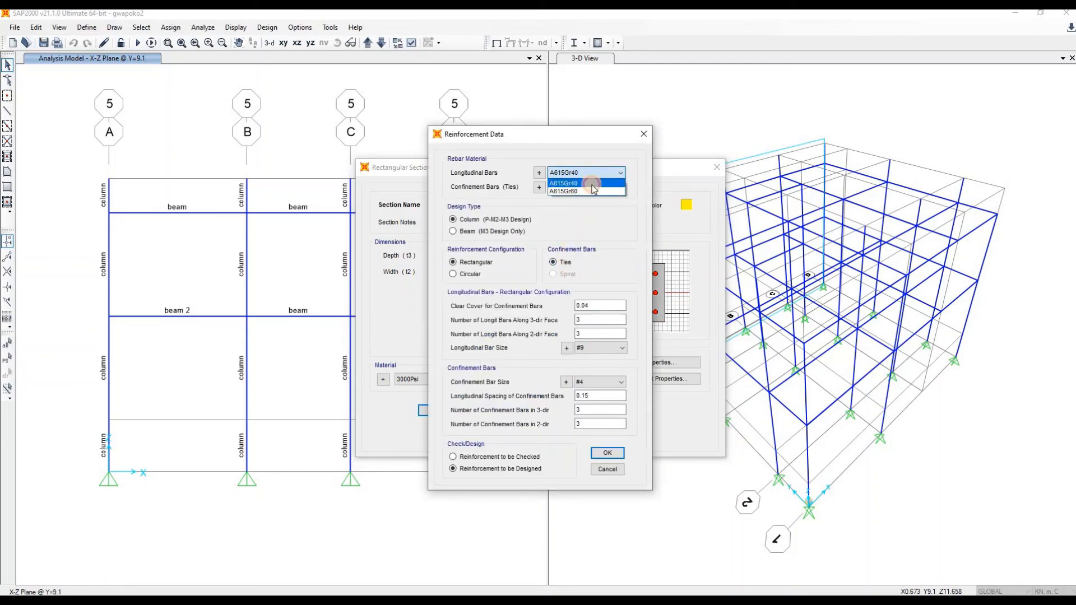
click(593, 191)
click(592, 191)
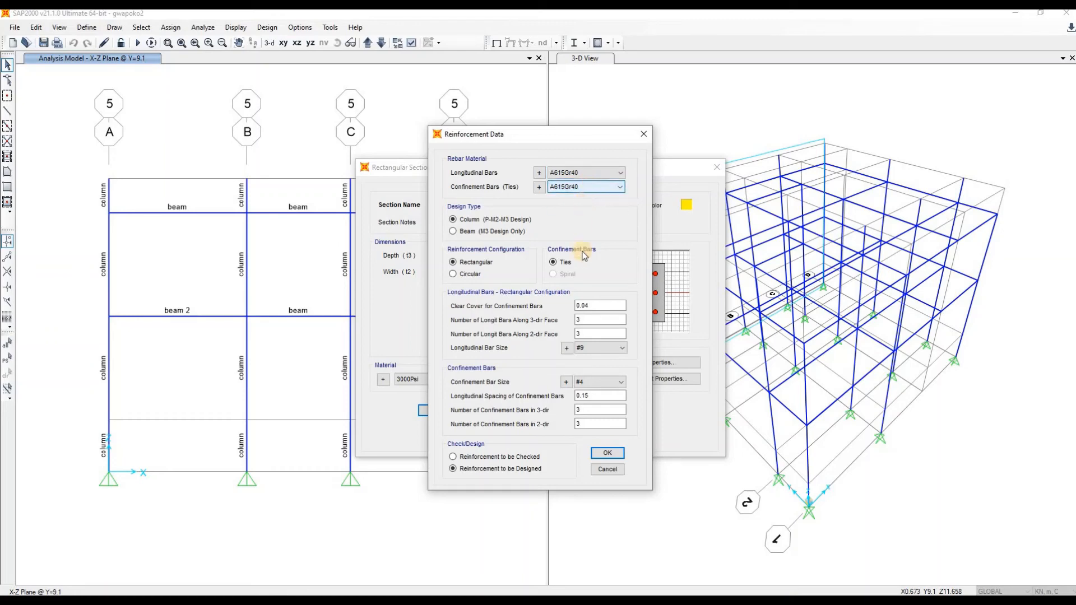
Set the number of longitudinal bars to 2 along the 3-dir face and 2 along the 2-dir face
click(599, 323)
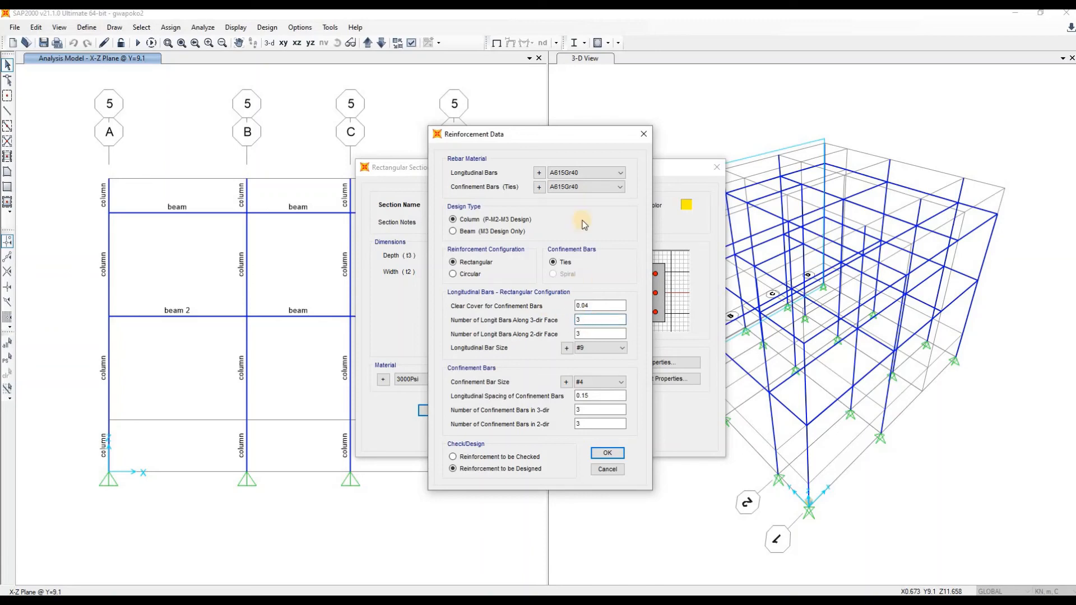
click(516, 134)
drag(516, 133, 440, 133)
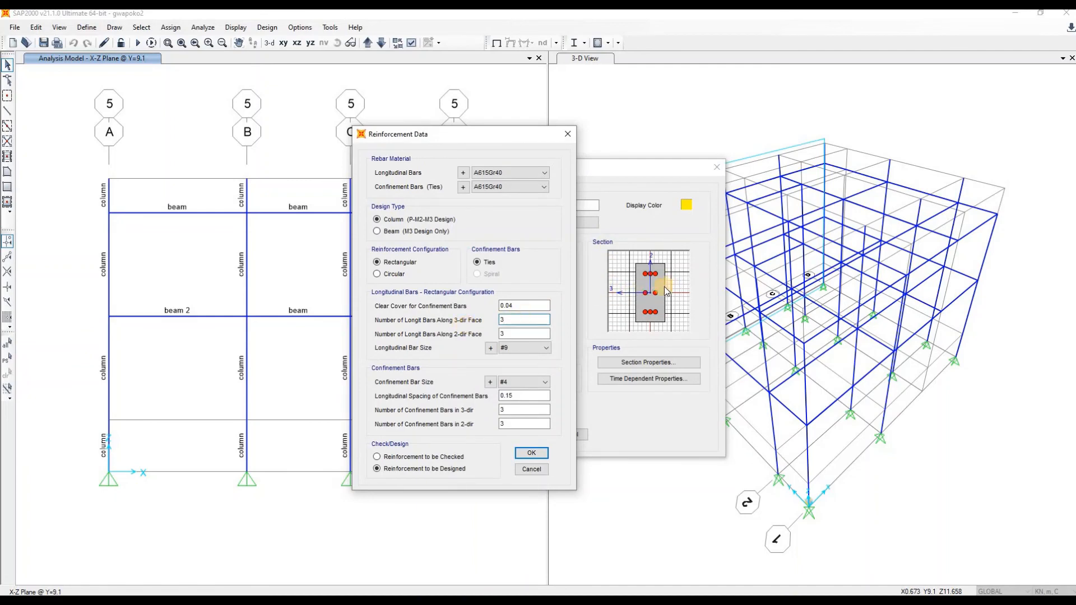
drag(543, 322, 490, 323)
text(2)
drag(533, 333, 469, 336)
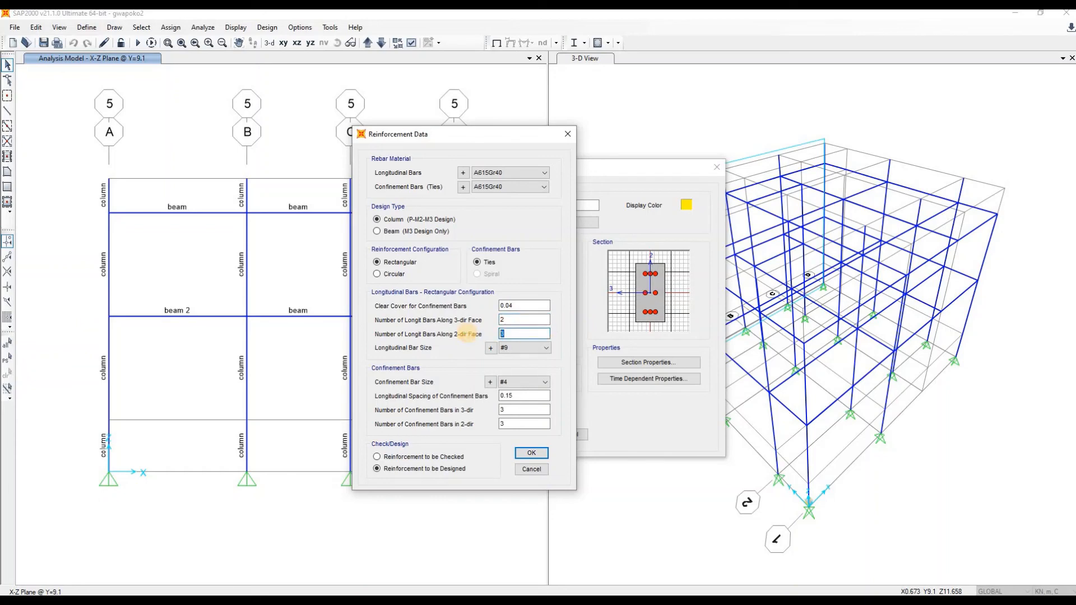
text(2)
Examine the available longitudinal bar sizes and the diameters of entries such as #9 and #5, and accept the reinforcement data
click(518, 349)
click(522, 348)
click(522, 348)
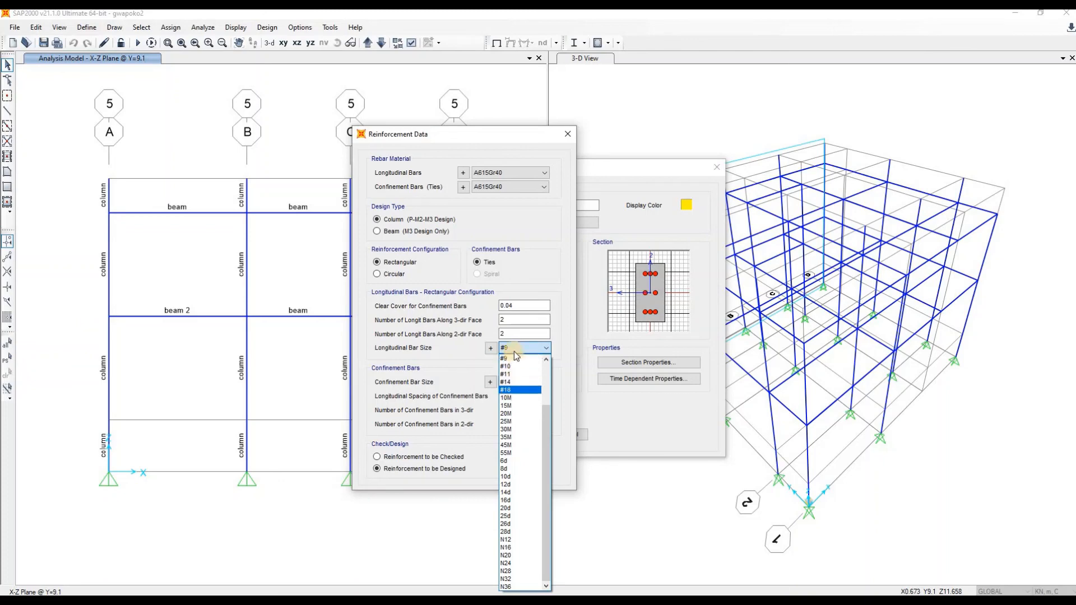
click(490, 348)
click(490, 348)
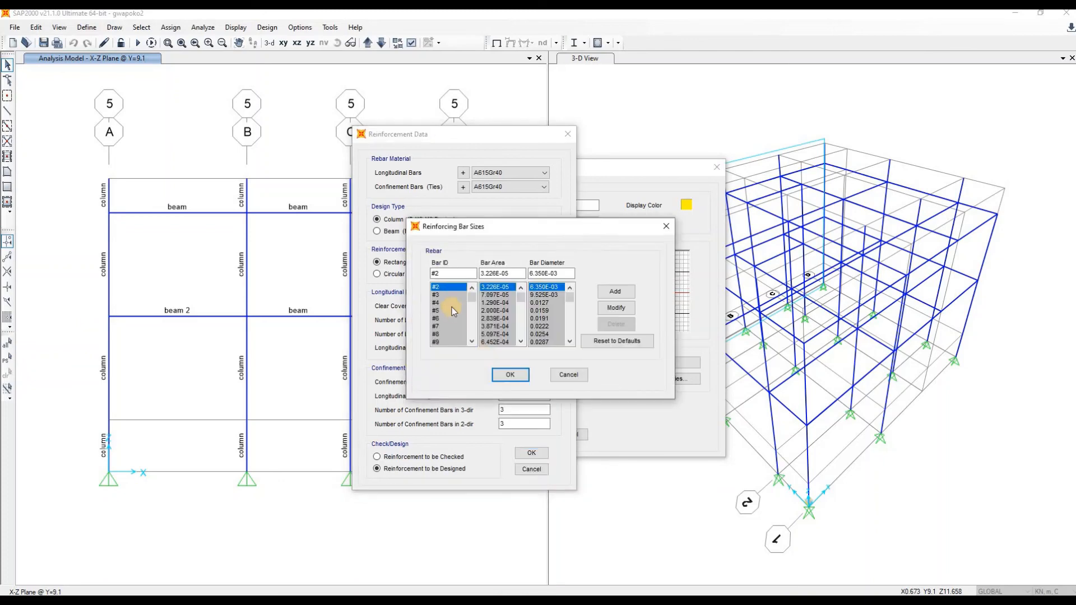
click(549, 343)
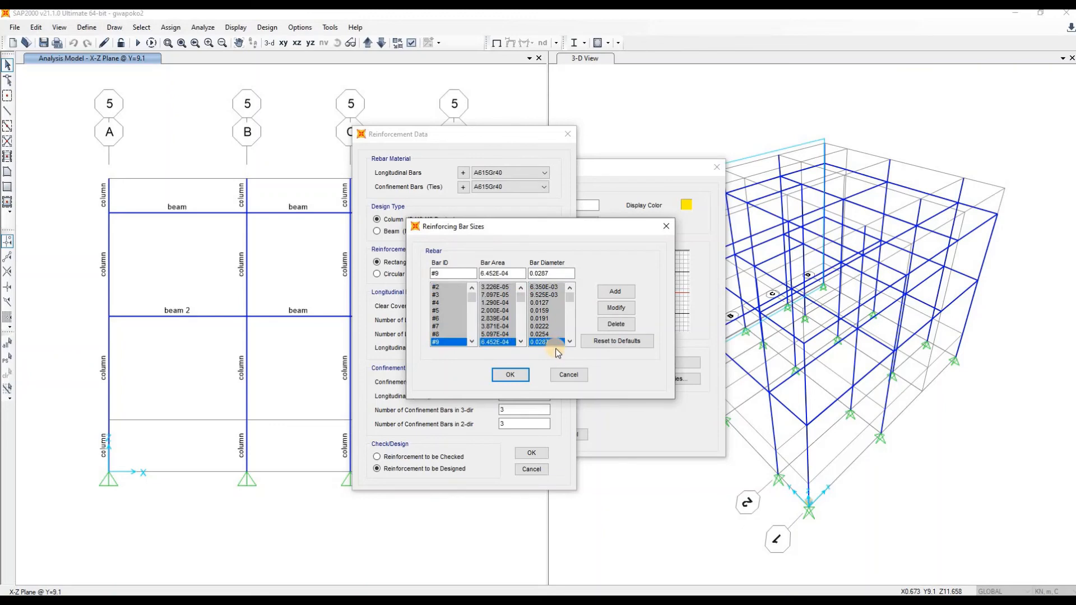
click(546, 318)
click(548, 311)
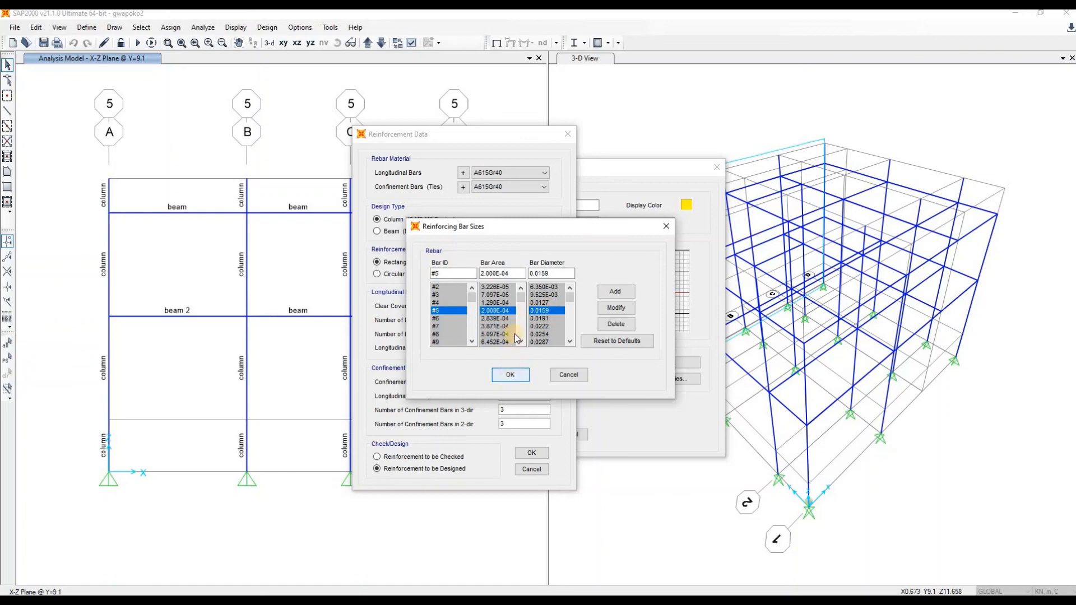
click(515, 378)
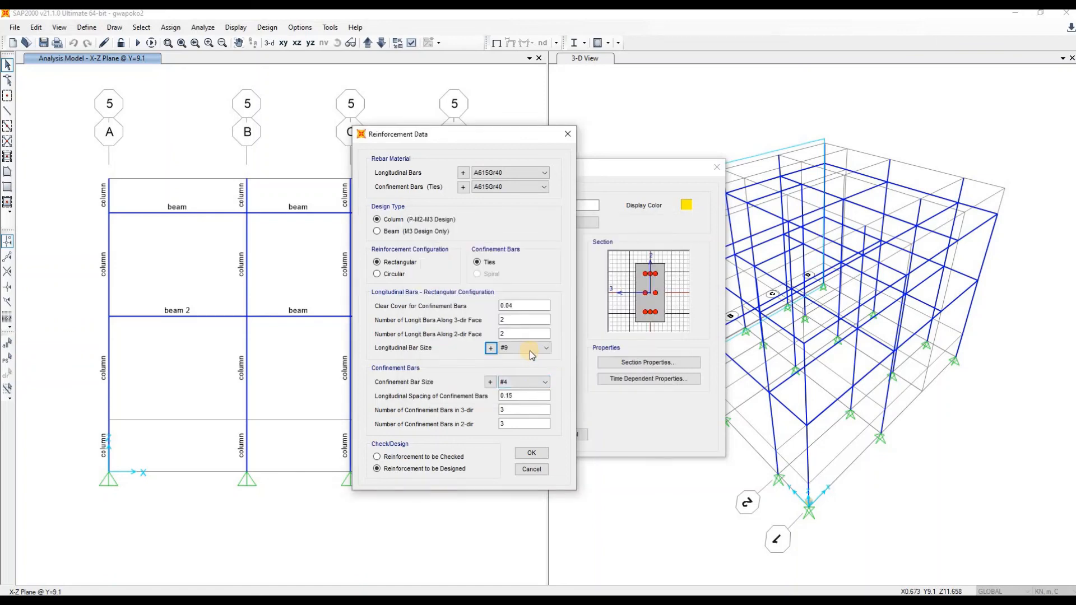
click(533, 453)
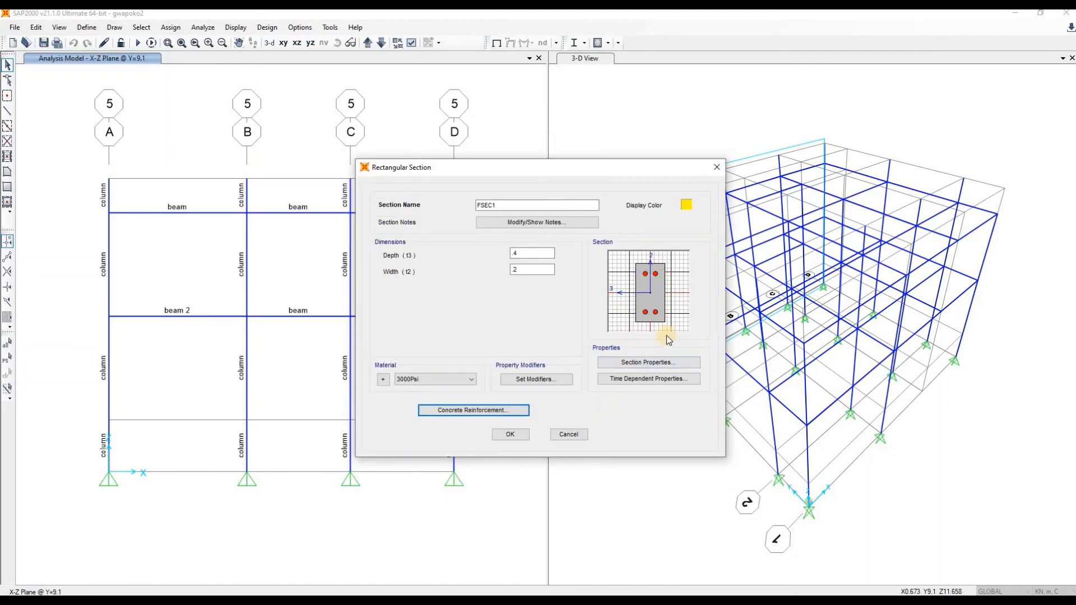
Discard the new rectangular section, look over the beam and column entries, and leave the frame properties without changes
click(568, 434)
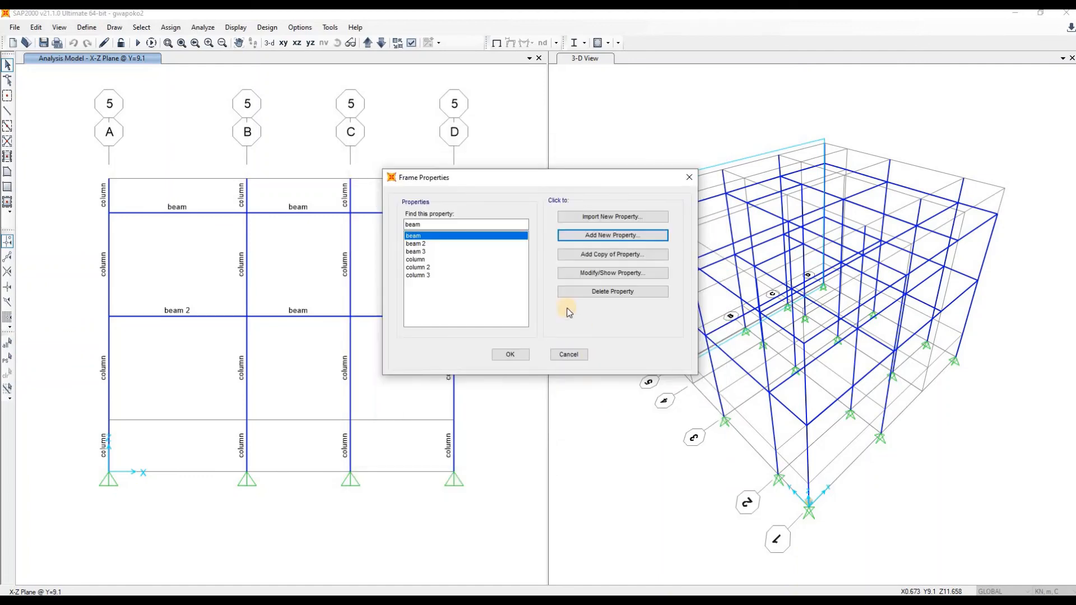
click(421, 248)
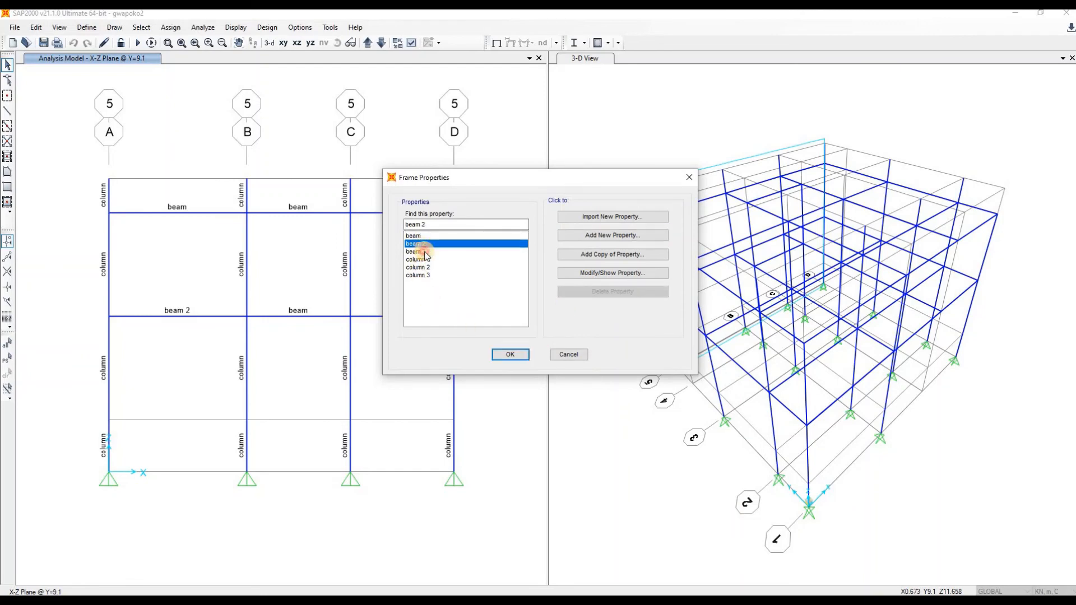
click(423, 252)
click(421, 274)
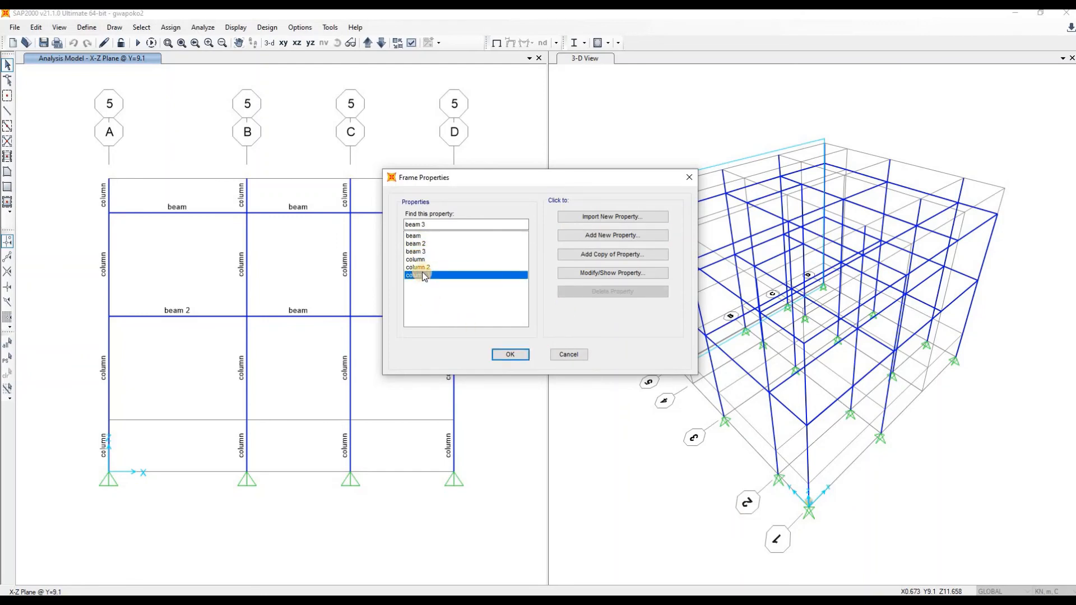
click(430, 267)
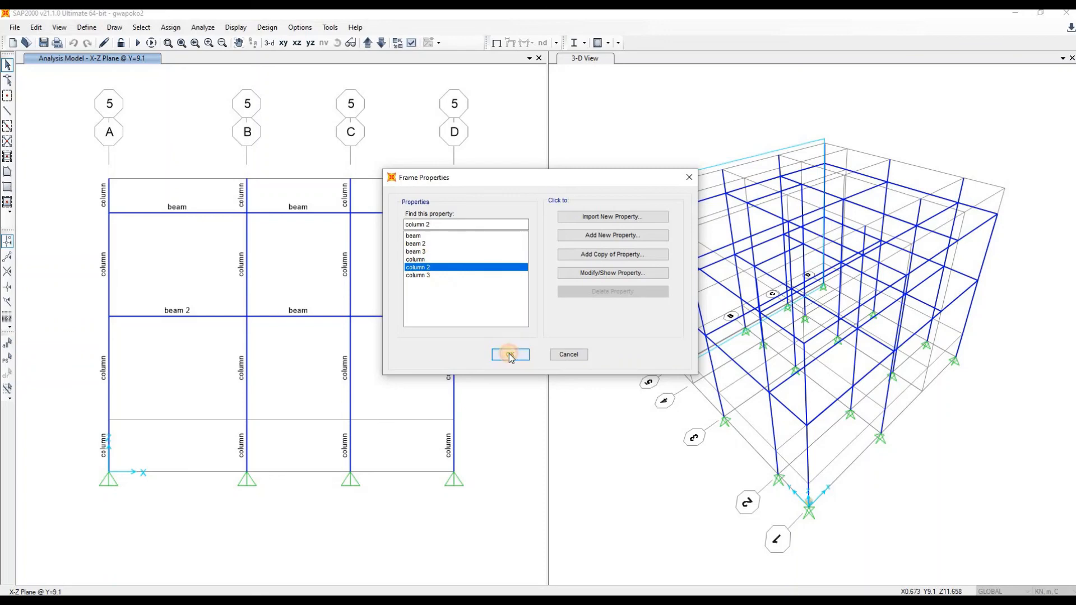
click(567, 349)
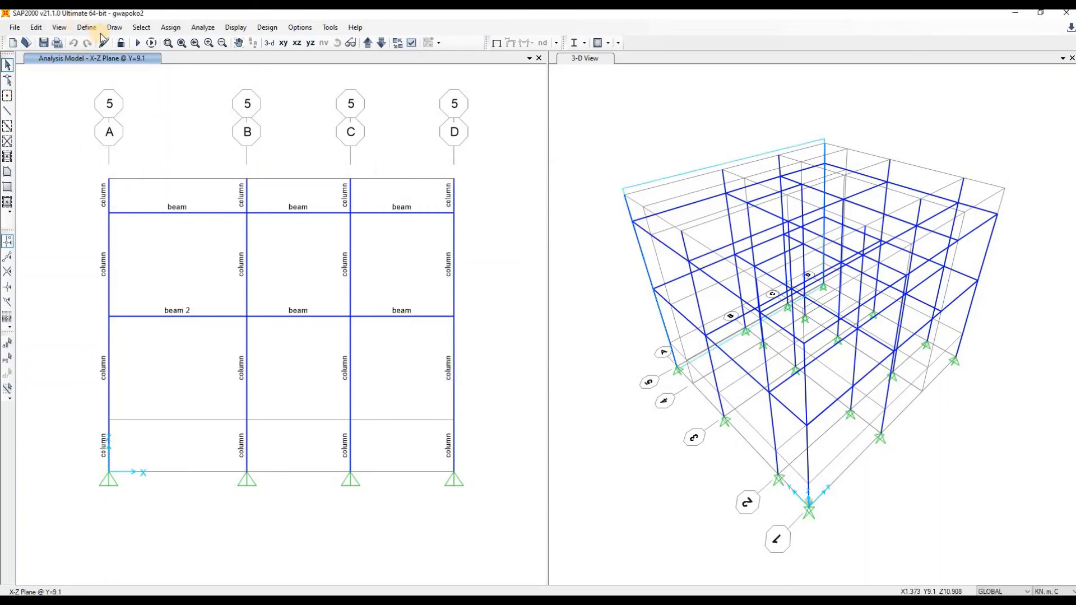
Assign the "beam" frame section to the upper-level beam between grids A and B in the X-Z elevation
click(146, 213)
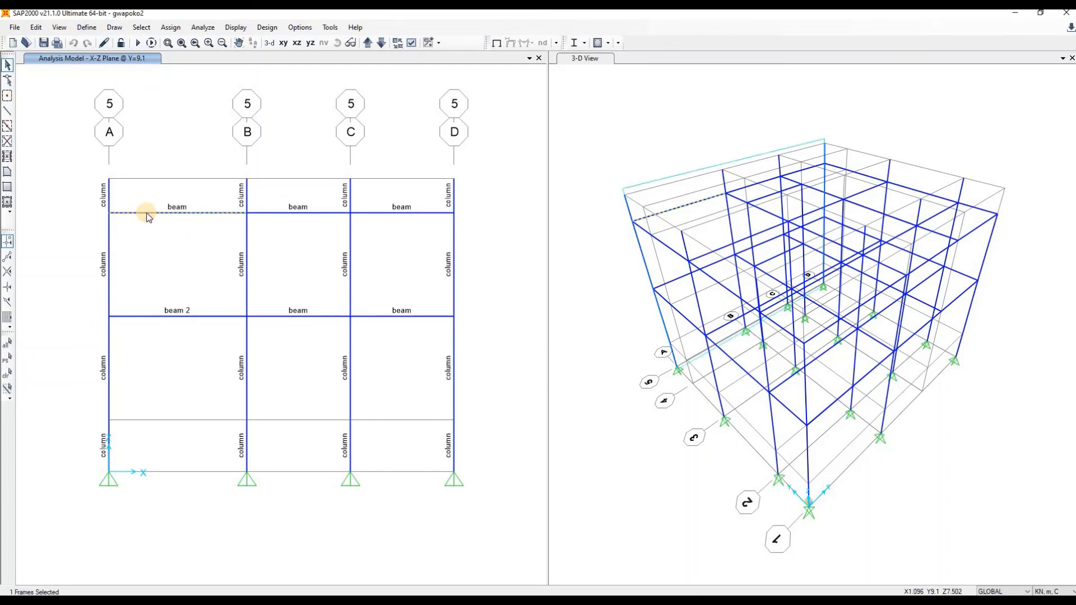
click(178, 30)
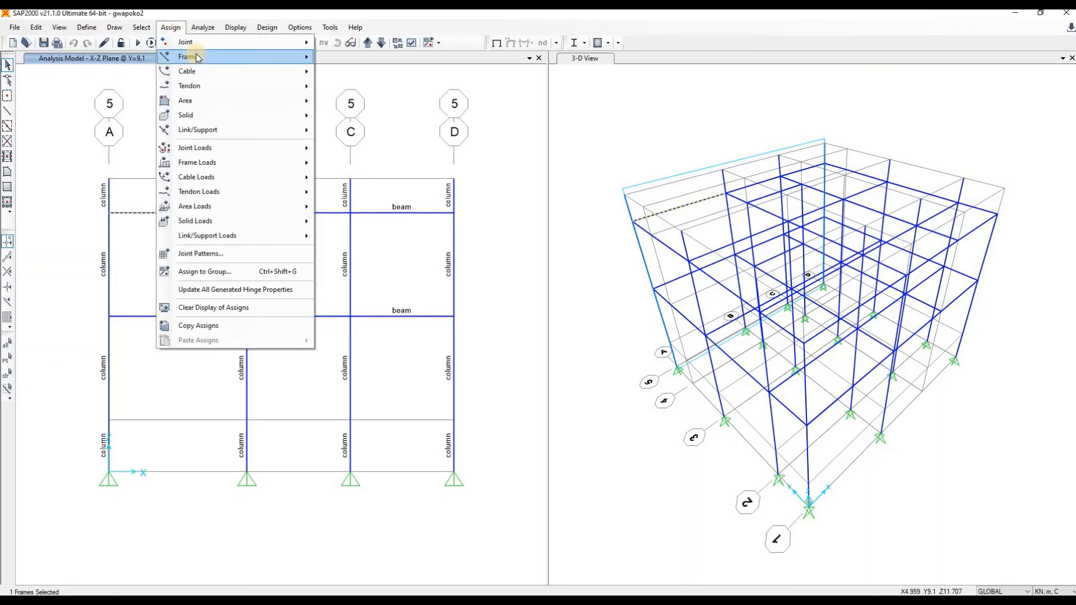
mouse_move(243, 58)
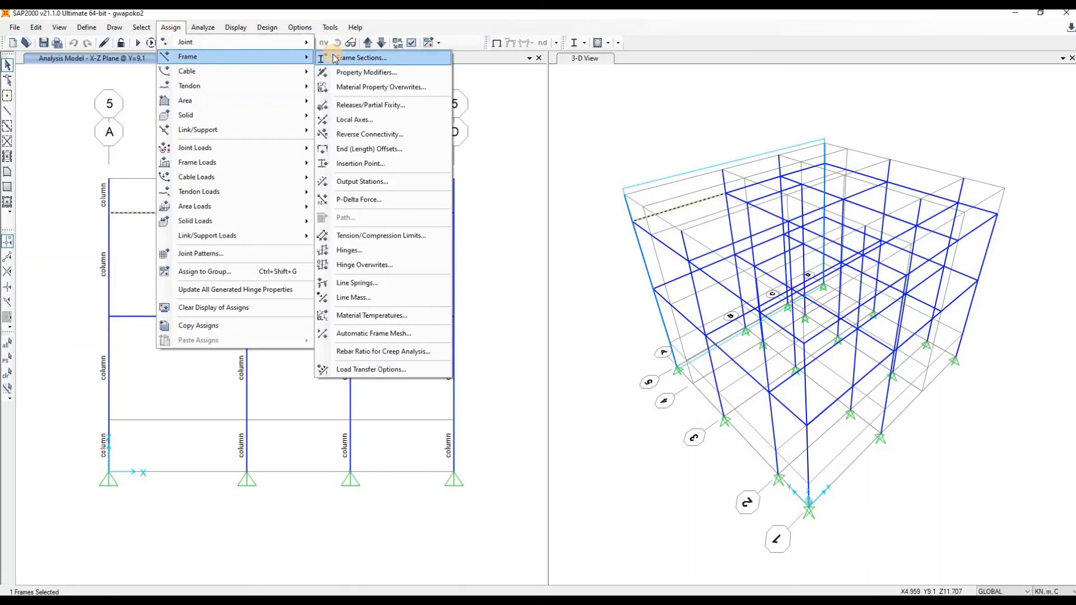
click(353, 58)
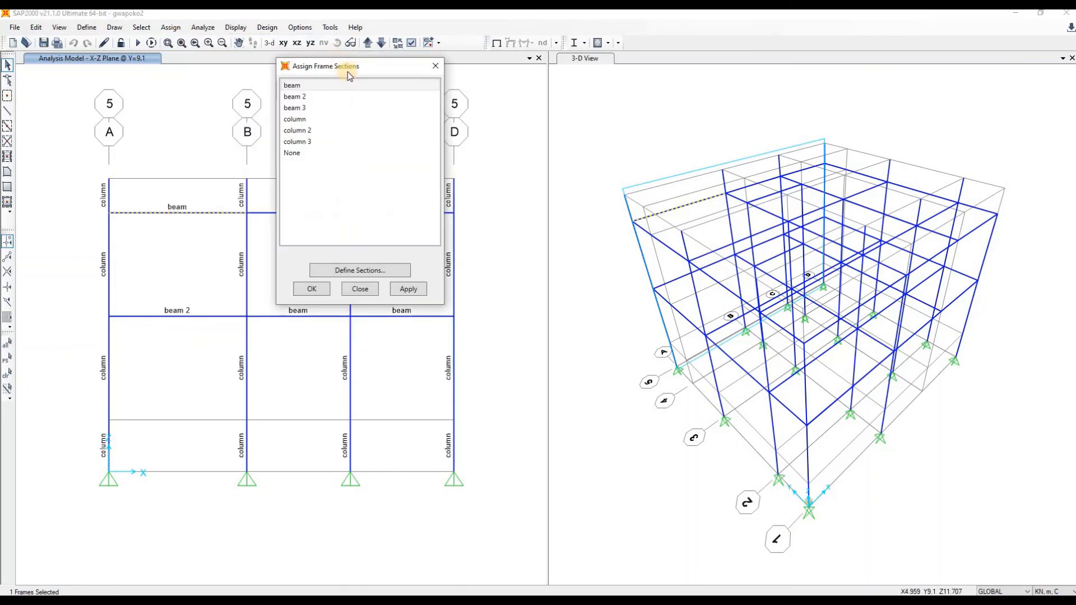
click(316, 96)
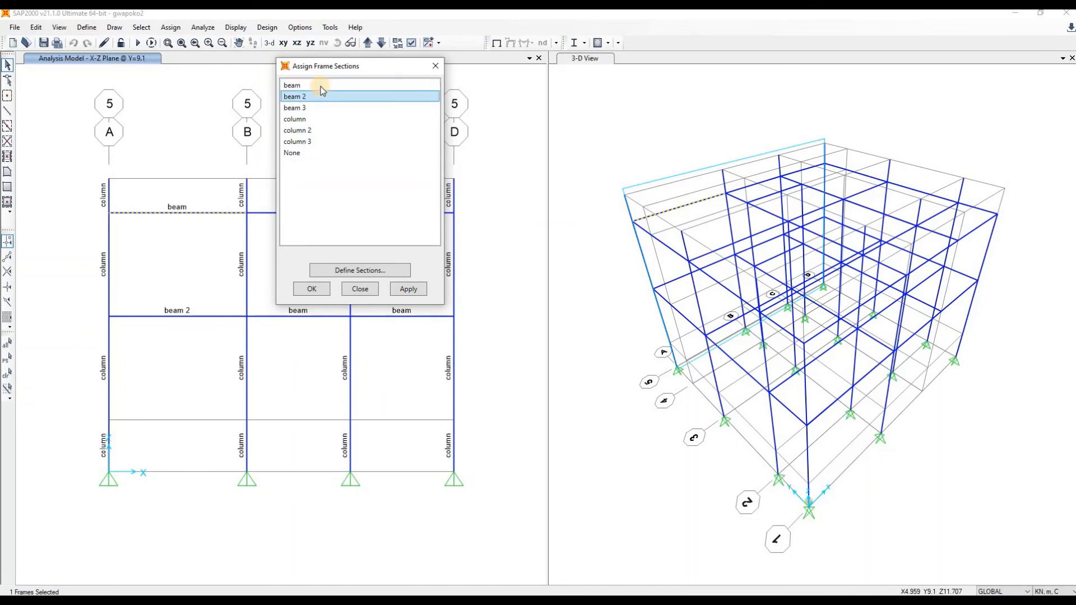
click(321, 85)
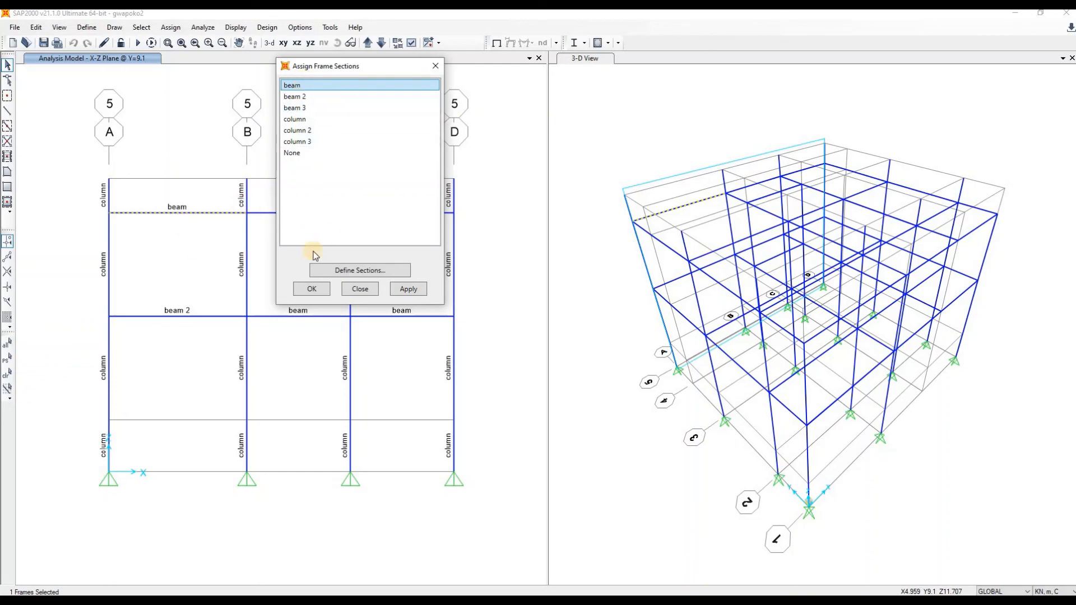
click(312, 289)
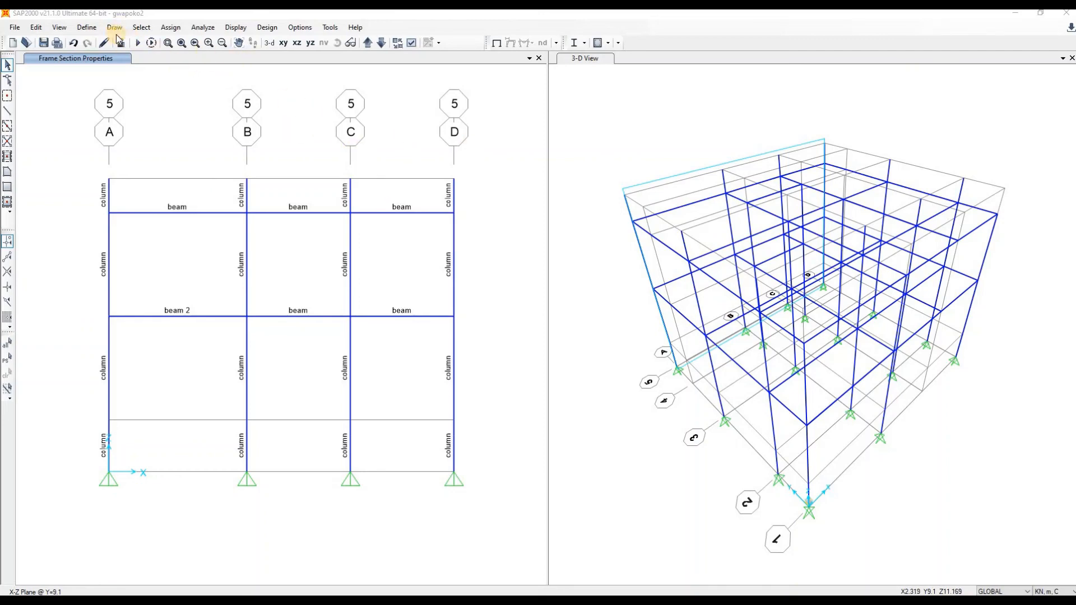
Run the structural analysis of the building frame
click(214, 37)
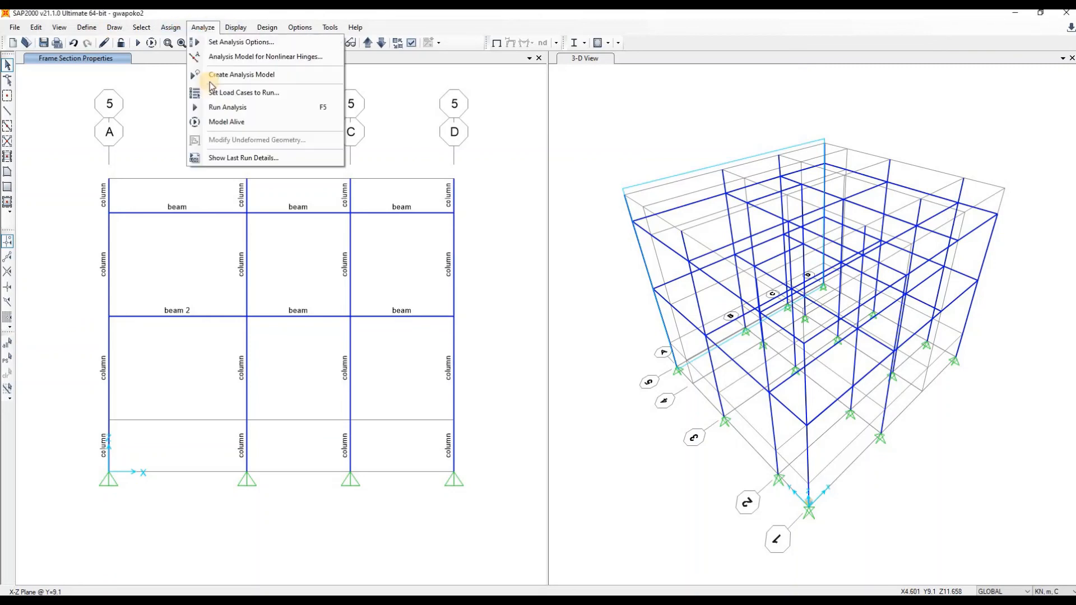
click(273, 111)
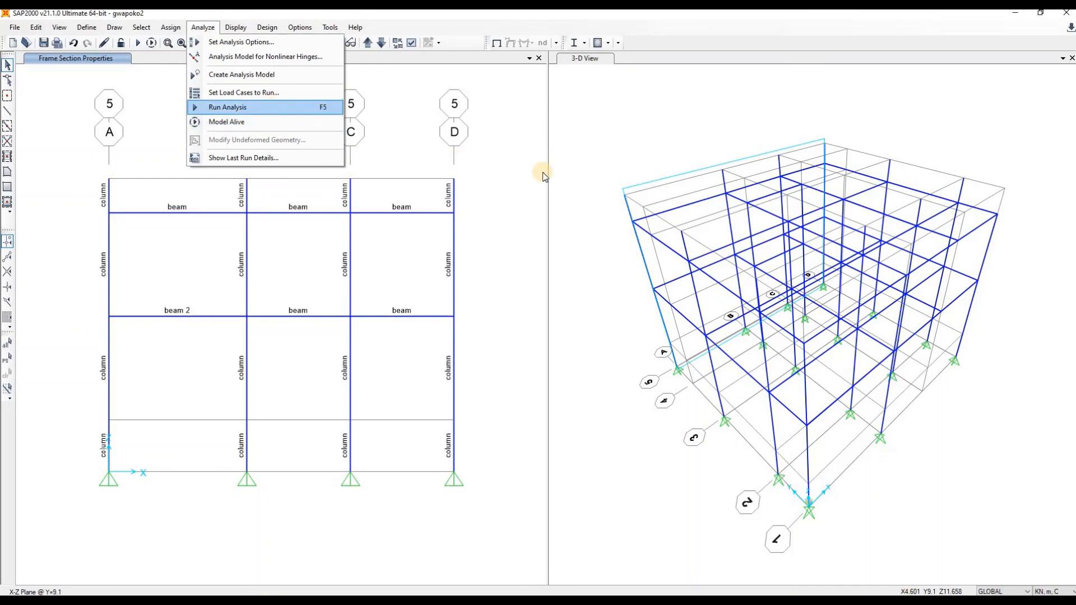
click(703, 377)
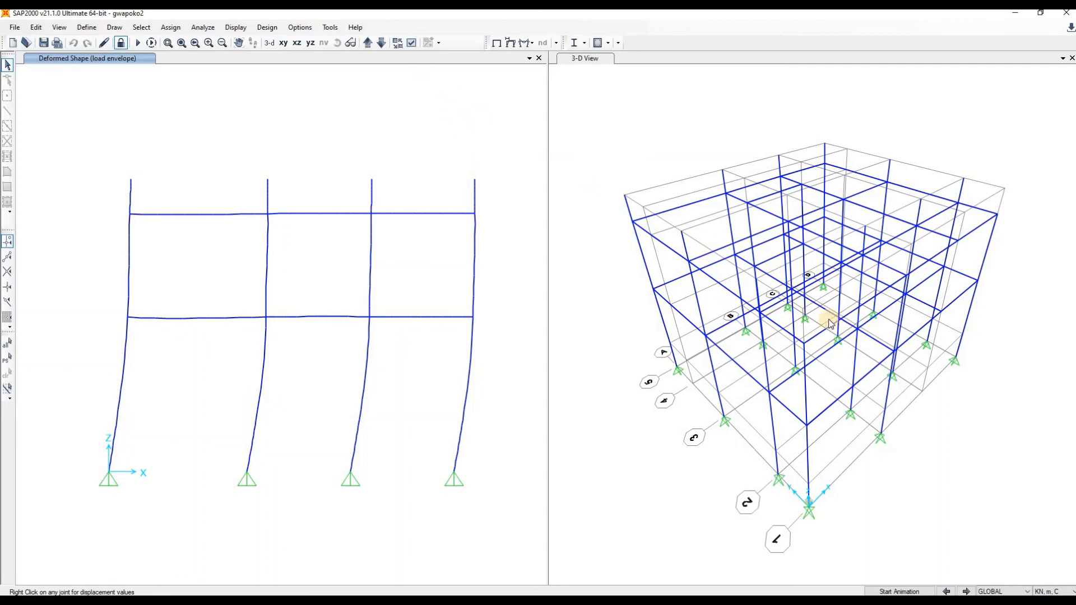
Start the concrete frame design and check of the structure
click(269, 28)
mouse_move(378, 62)
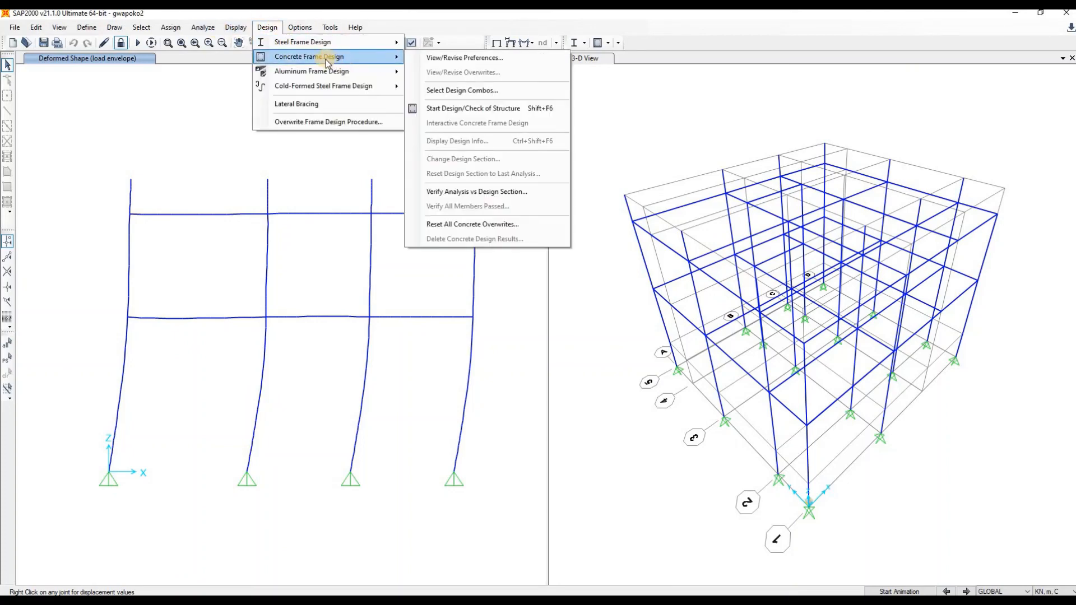
click(546, 110)
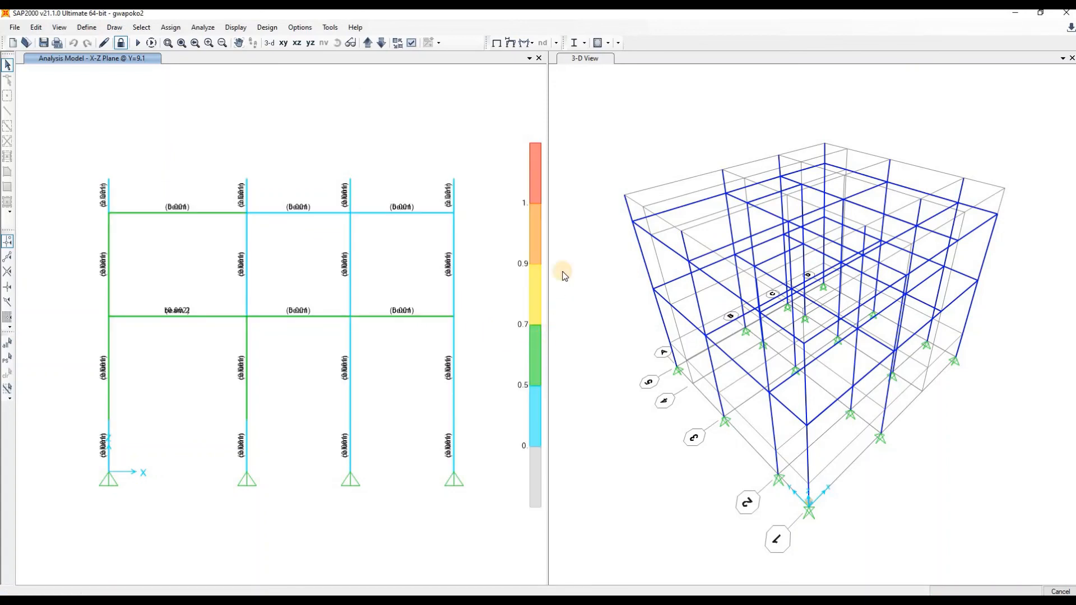
Show the longitudinal reinforcing area results in 3-D and rotate the frame to inspect its beams and columns
click(585, 60)
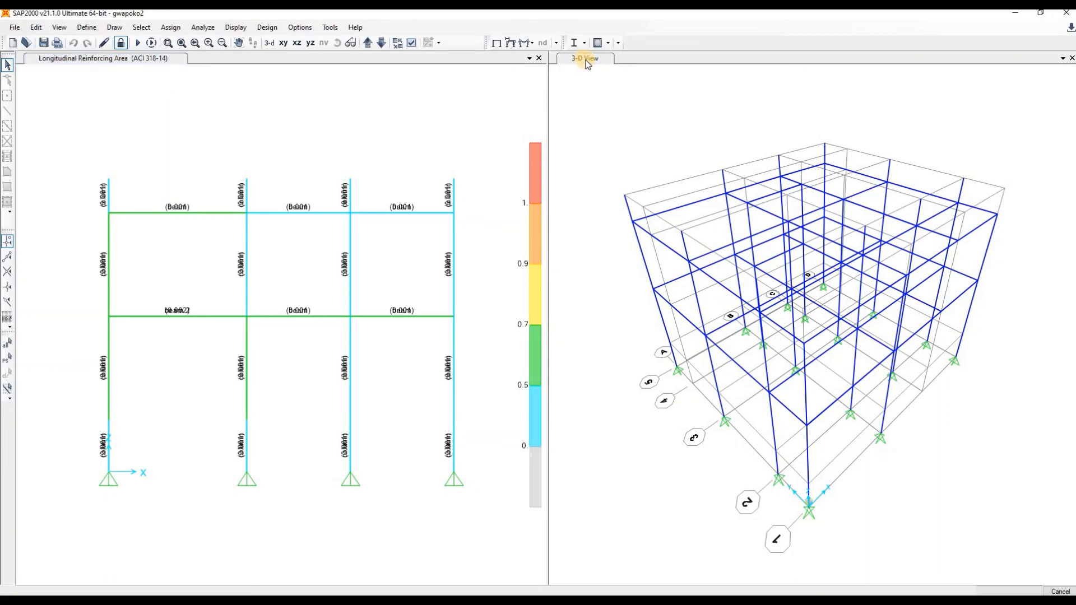
click(232, 58)
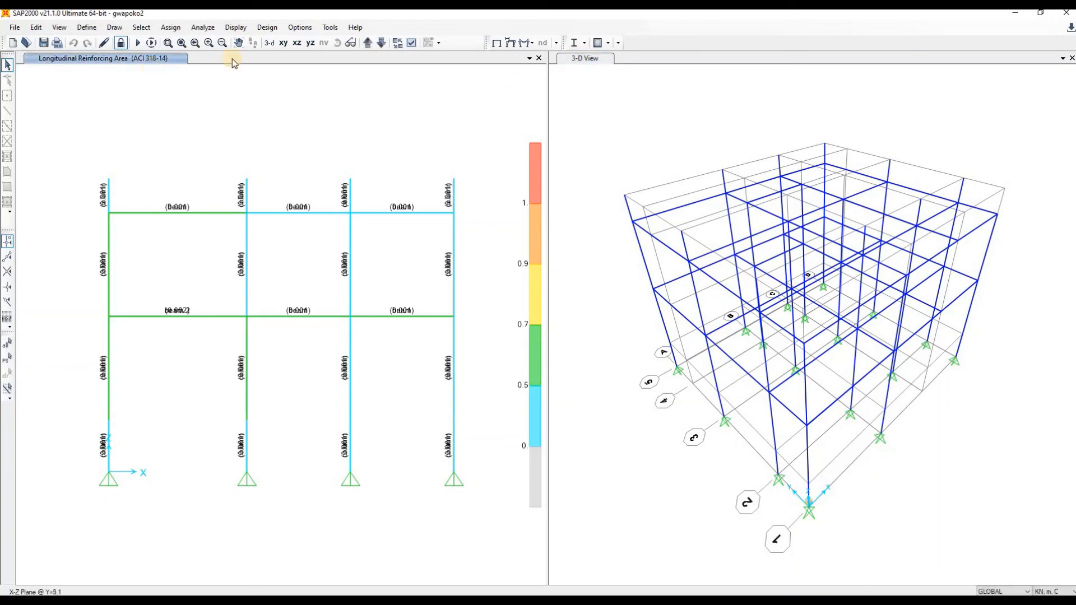
click(270, 42)
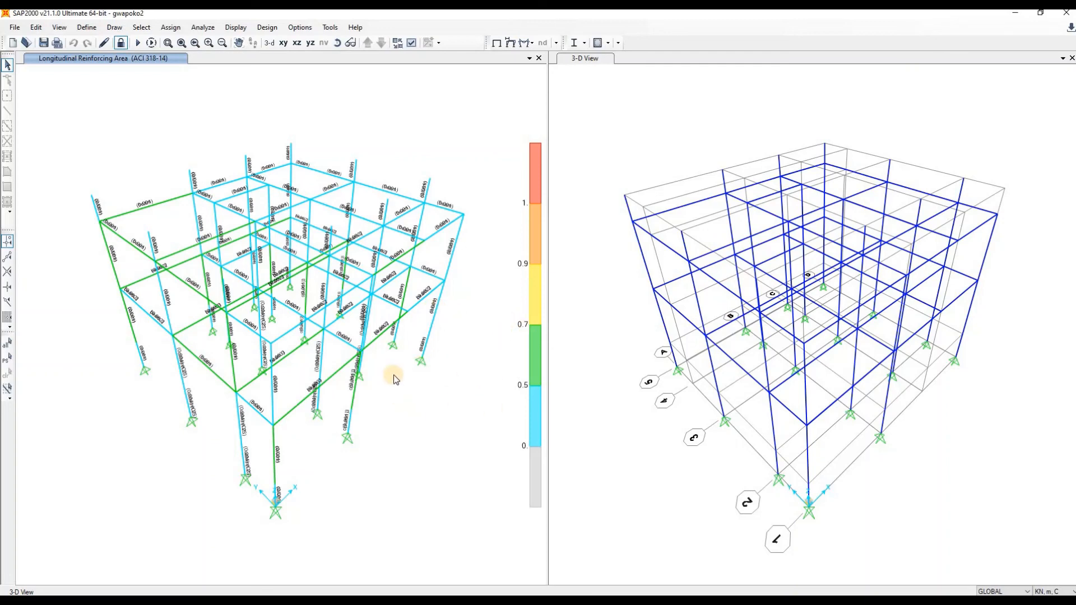
shift+middle_drag(394, 375, 408, 307)
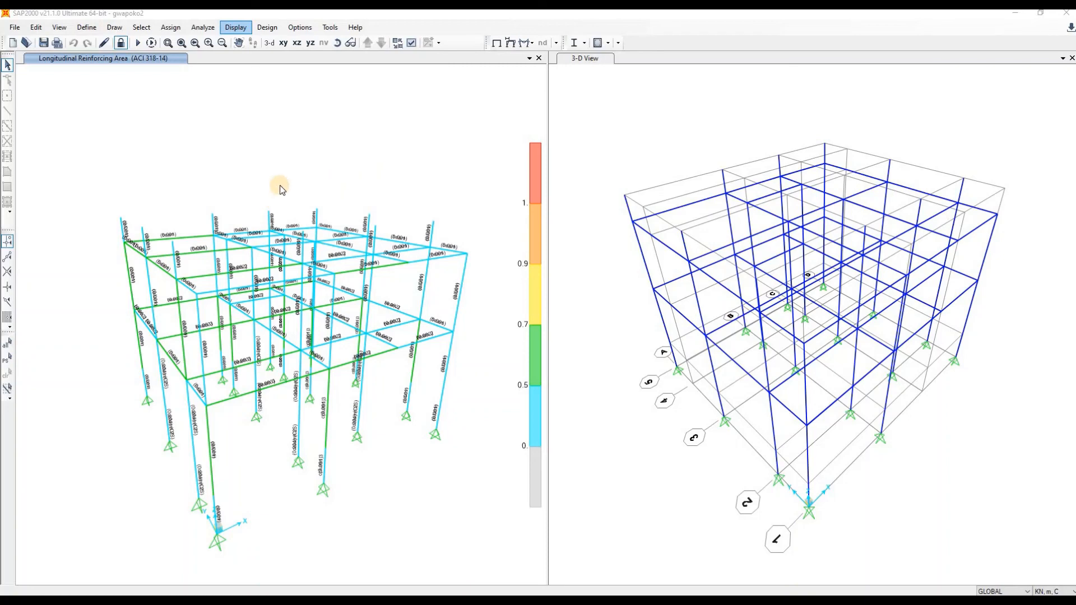
Choose the Element Forces, Element Stresses and Element Joint Forces tables for frames from the analysis results for display
click(237, 28)
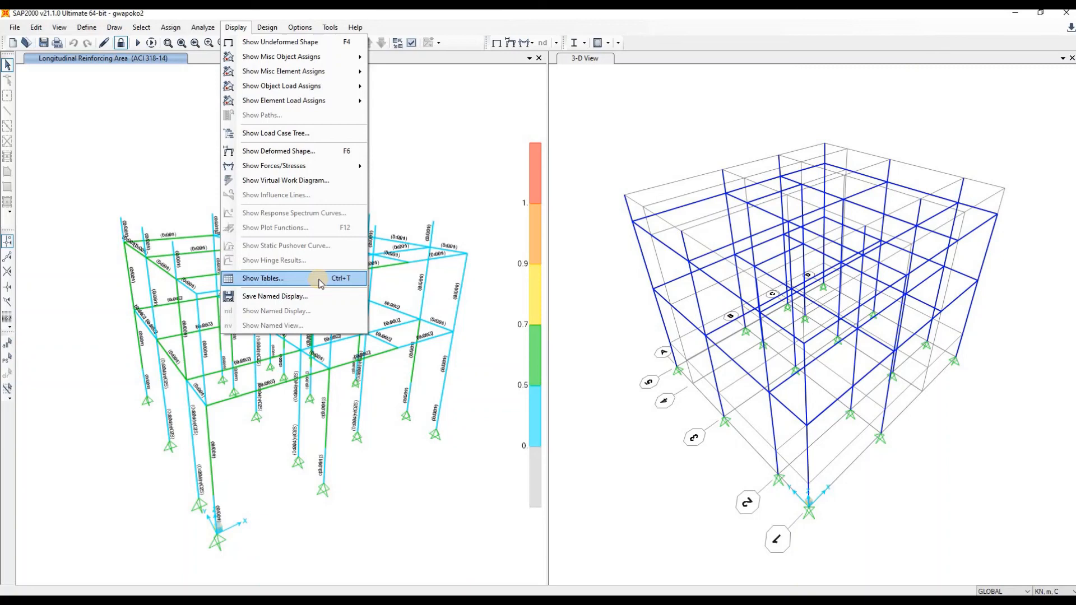
click(296, 279)
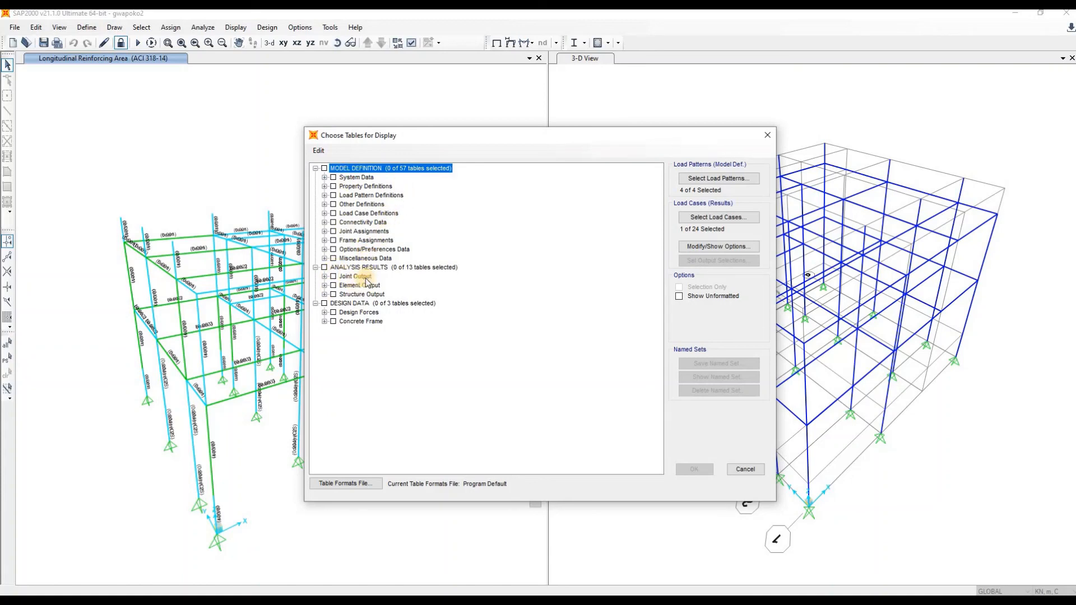
click(326, 286)
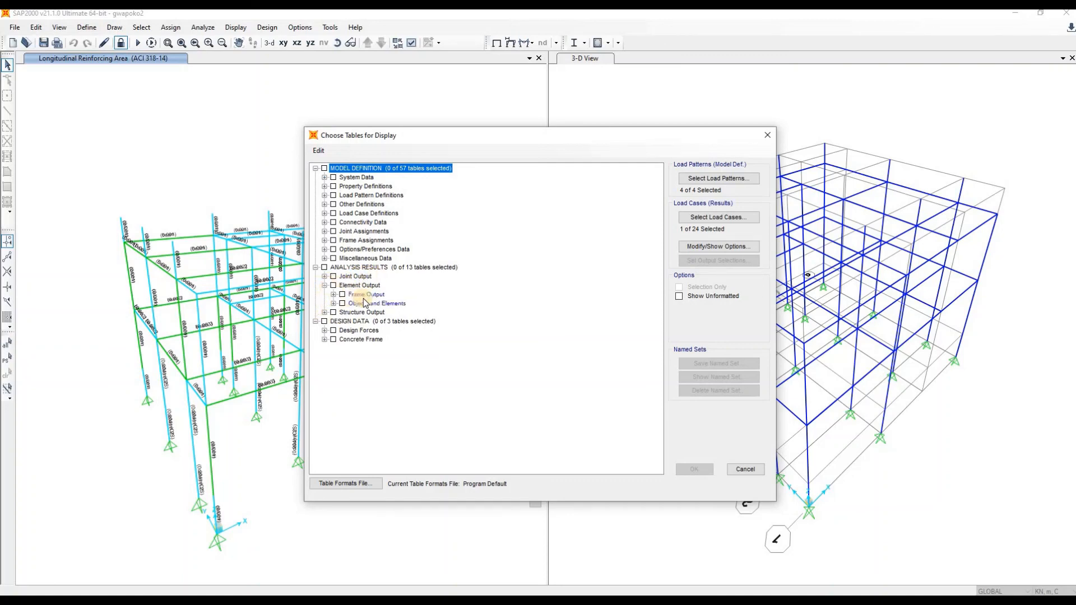
click(334, 295)
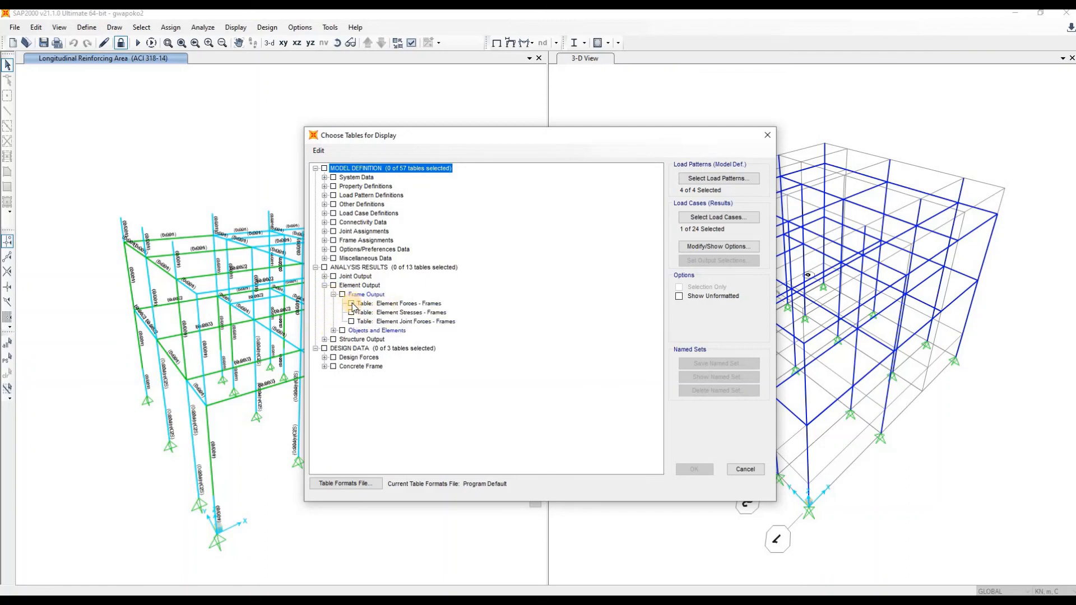
click(352, 303)
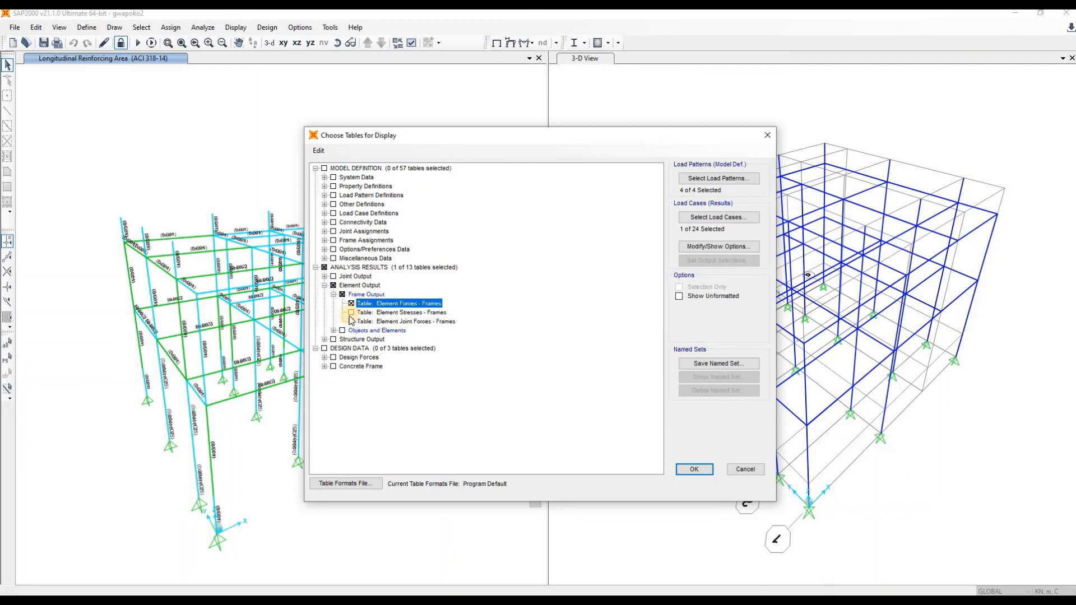
click(352, 317)
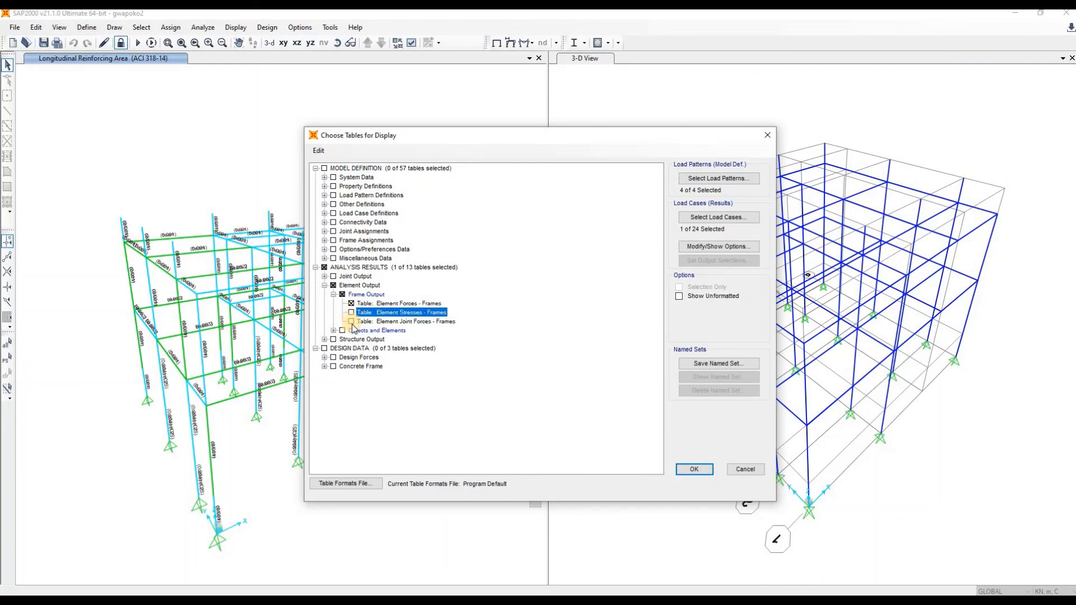
click(351, 321)
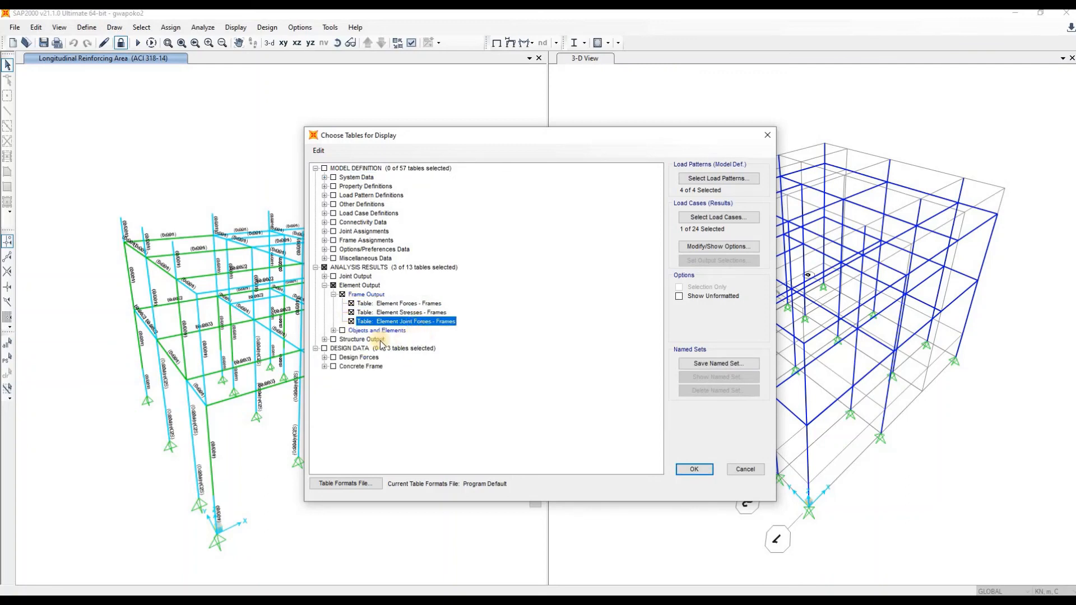
click(334, 331)
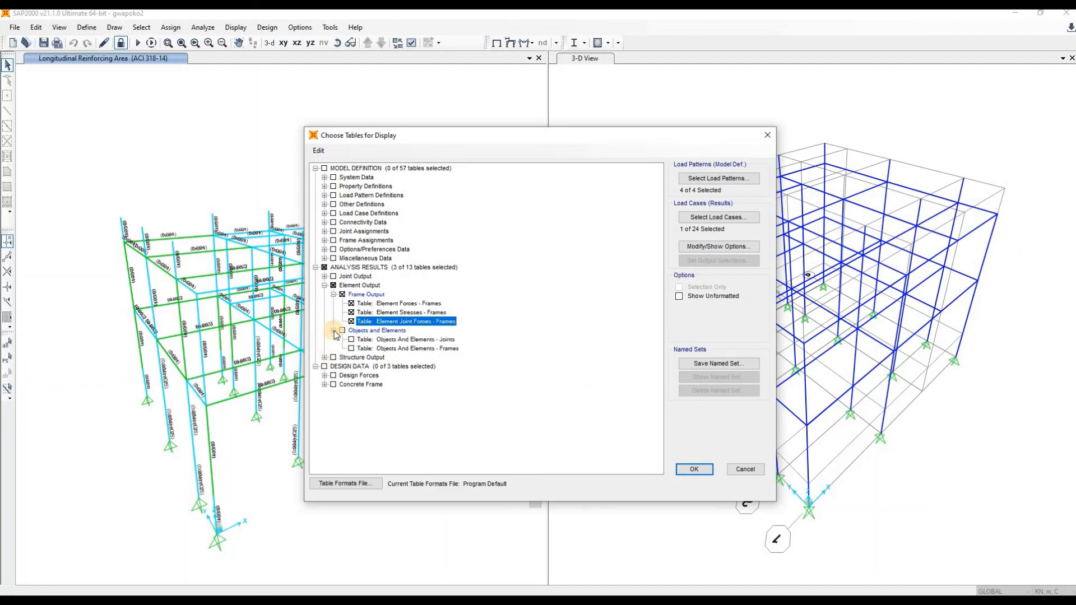
click(334, 330)
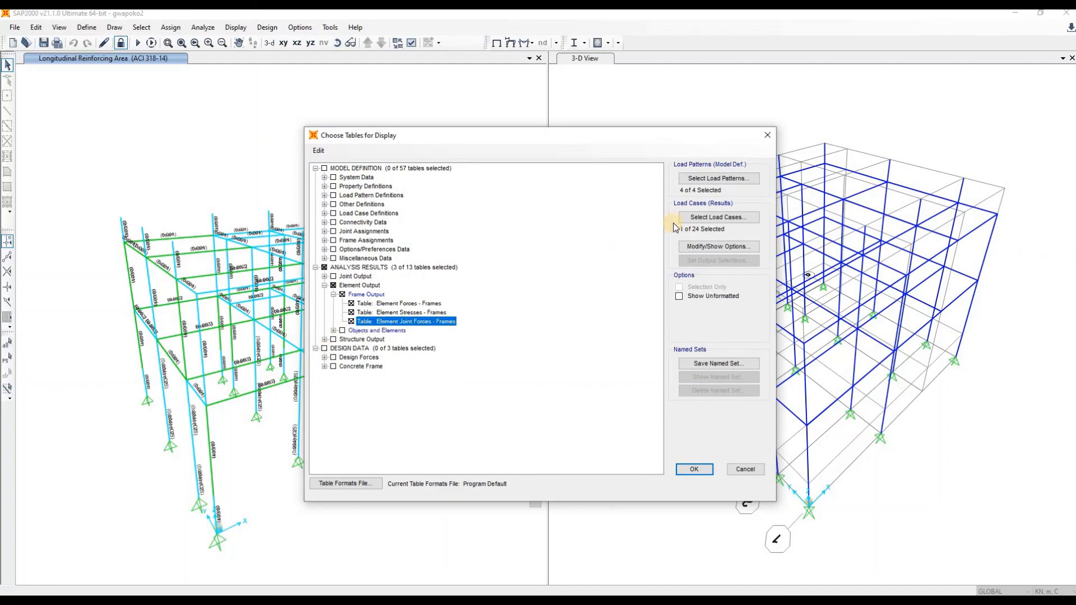
Select all four load patterns, DEAD, EQ x, LIVE A and LIVE B, for the result tables
click(748, 180)
click(504, 321)
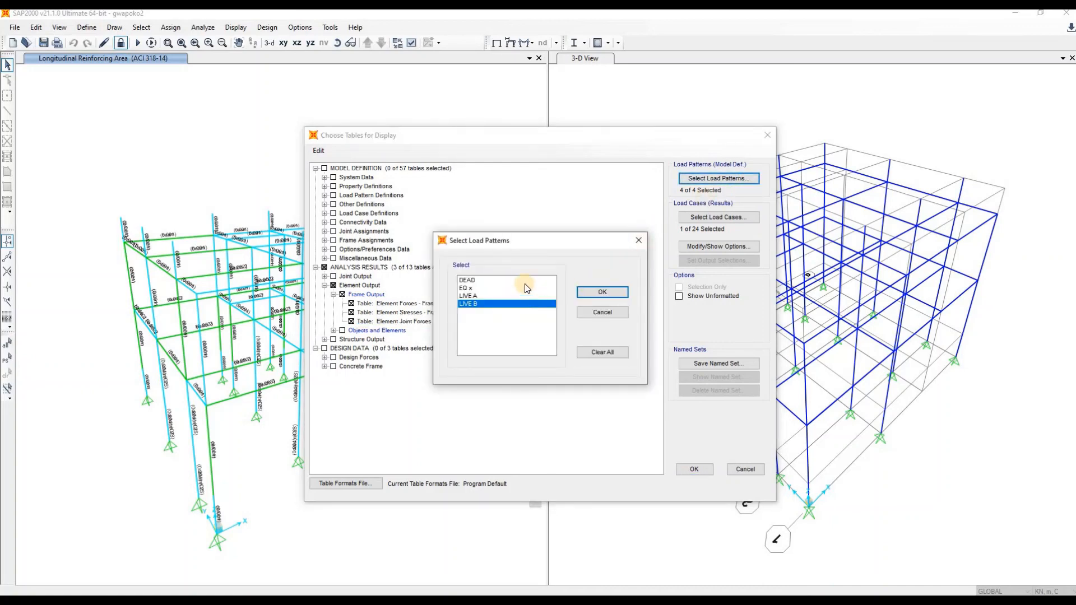
click(503, 295)
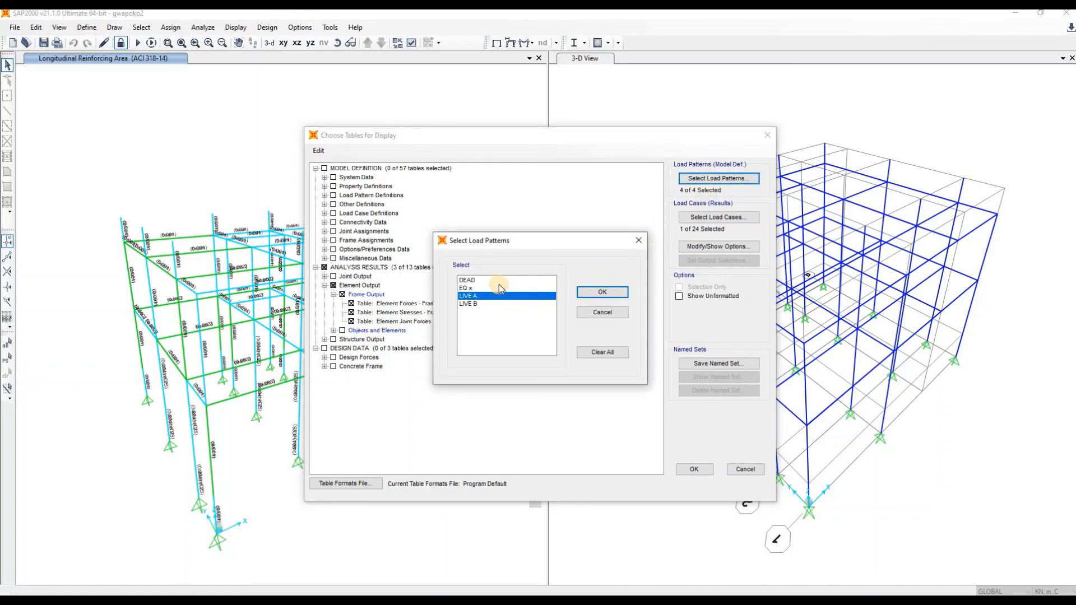
drag(495, 280, 554, 296)
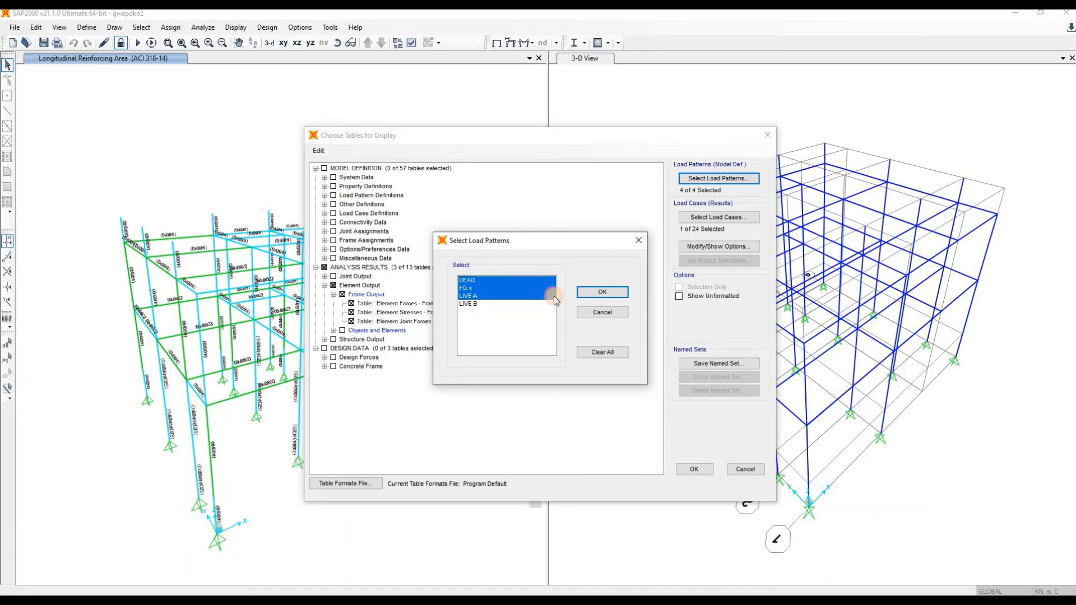
click(601, 292)
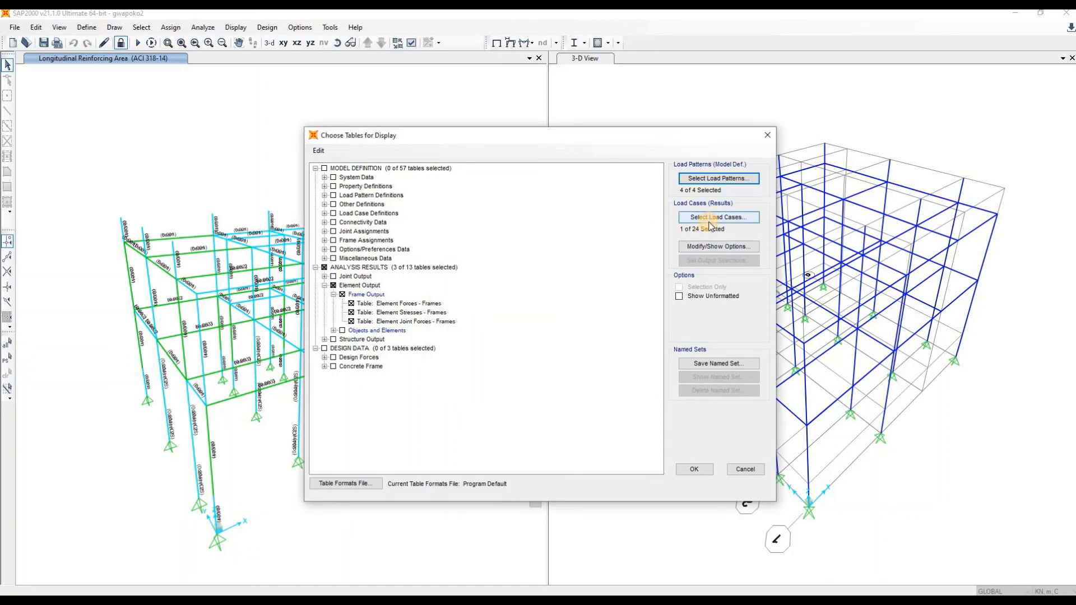
Select only the "load envelope" combination as the output case and display the chosen frame result tables
click(711, 224)
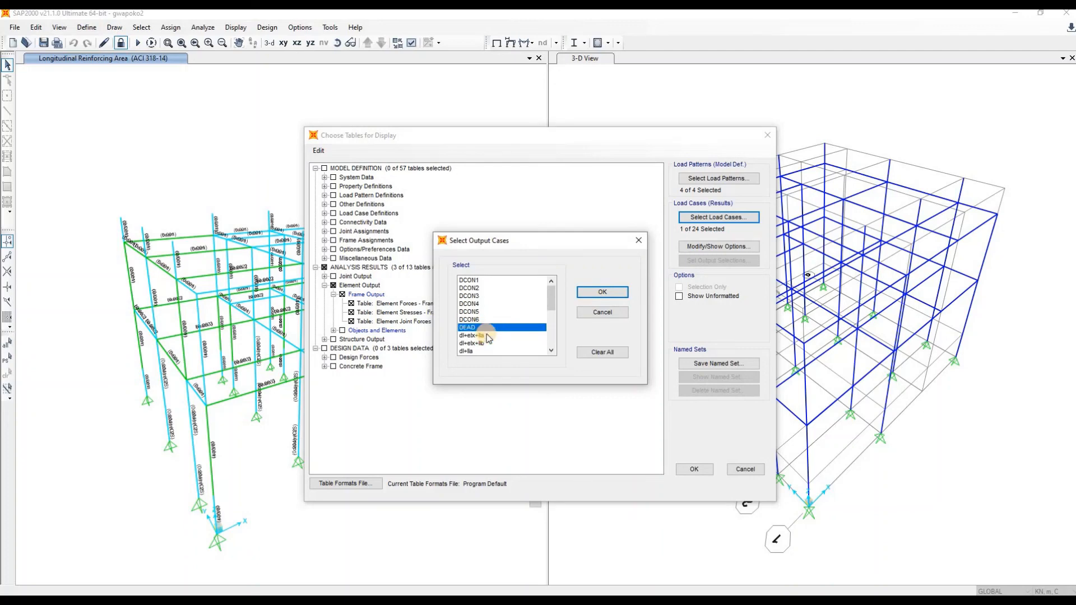
drag(486, 334, 486, 351)
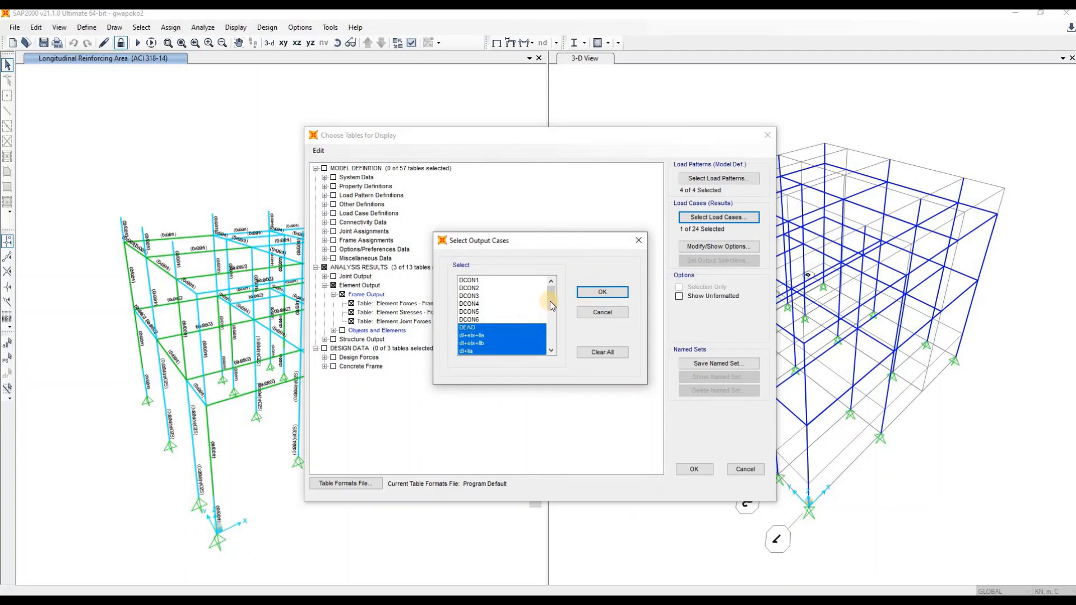
drag(550, 301, 551, 325)
click(499, 322)
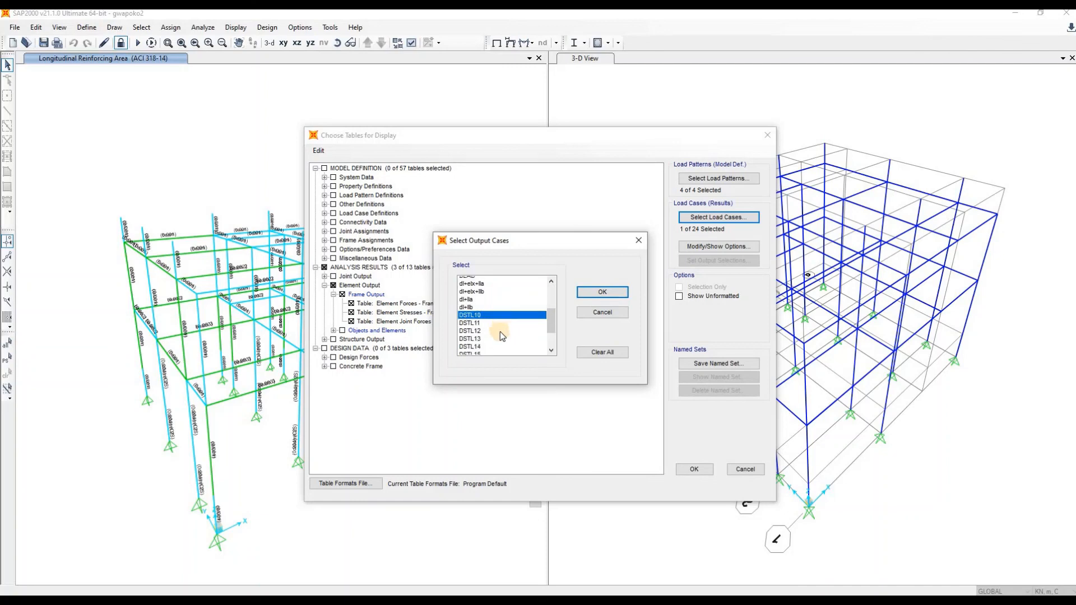
scroll(500, 335, down, 3)
click(495, 343)
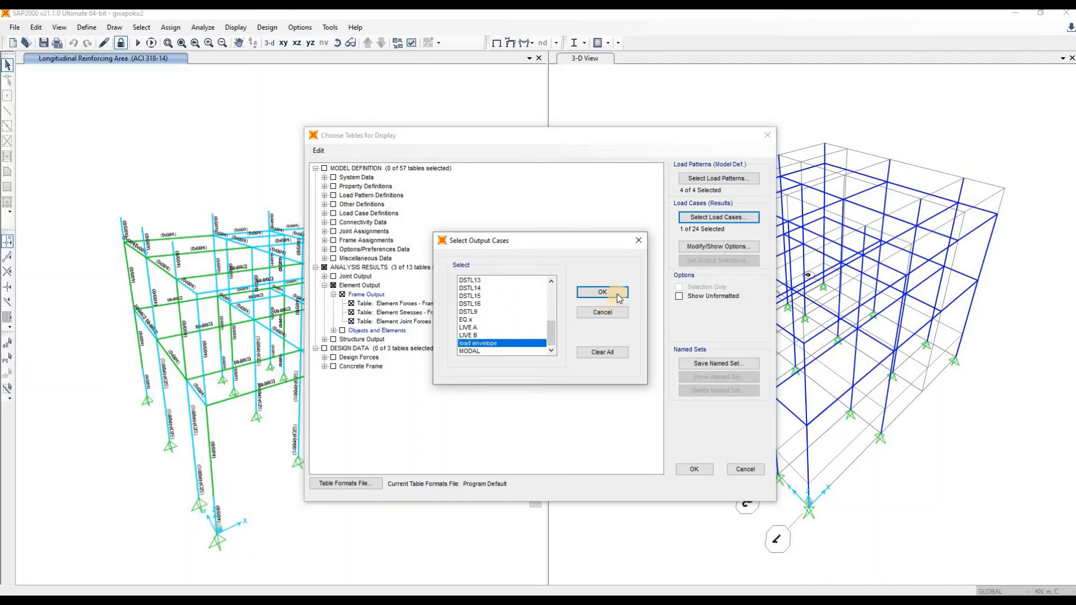
click(602, 291)
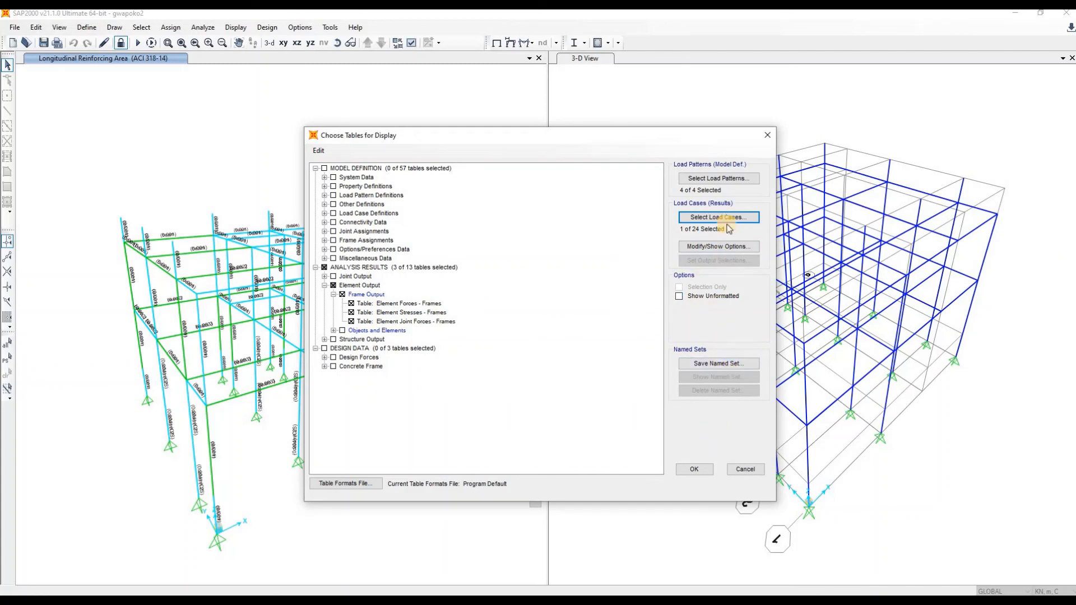
click(697, 475)
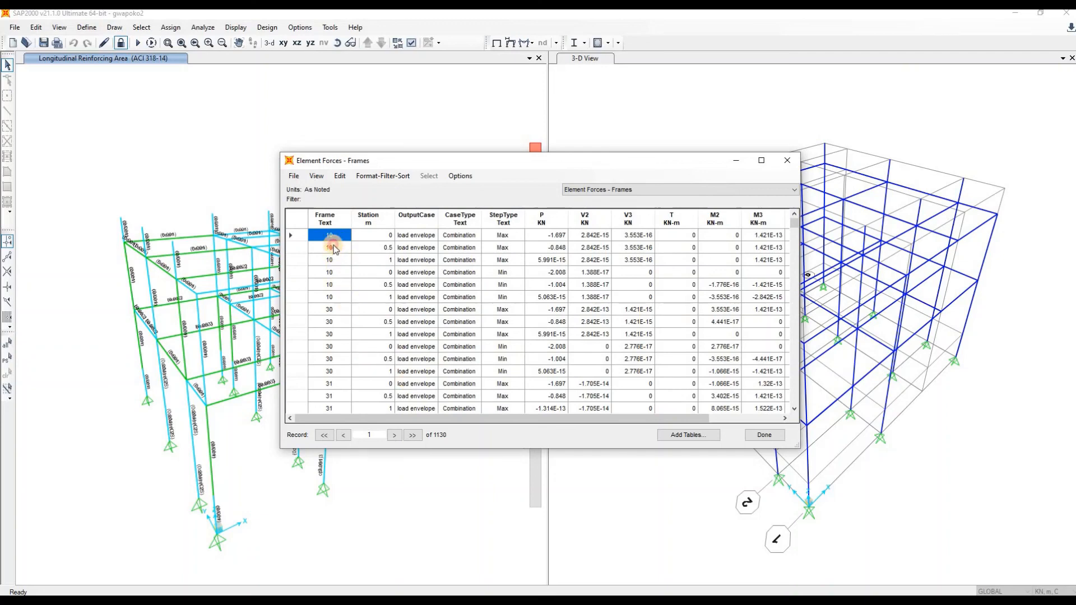
Examine the Element Forces - Frames table for frame 10, comparing its axial force, shear and moment columns at the max and min steps
click(334, 246)
click(332, 236)
click(425, 236)
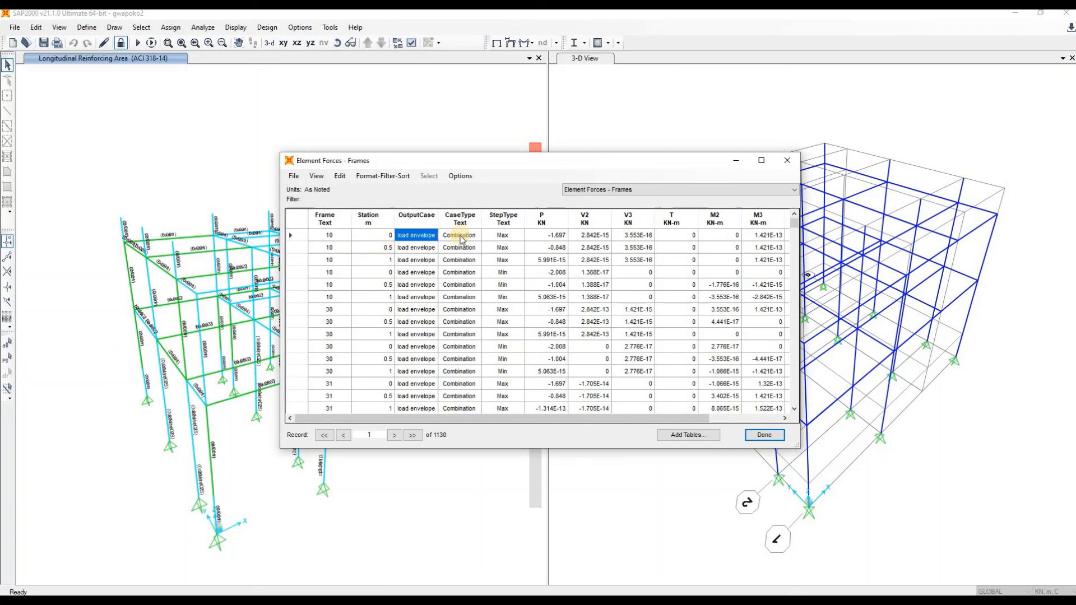
click(511, 236)
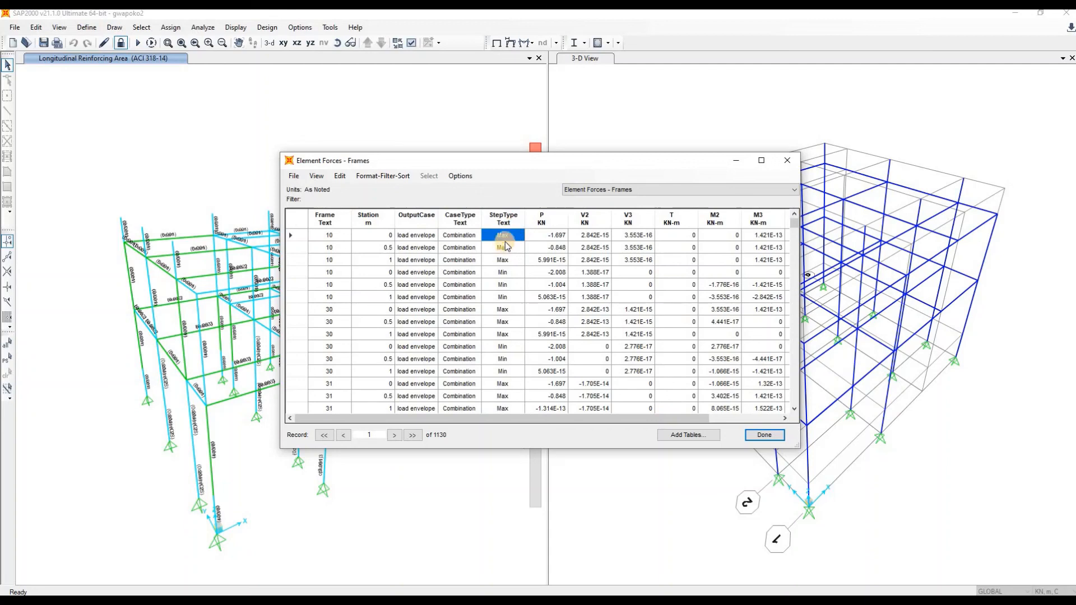
click(552, 236)
click(553, 237)
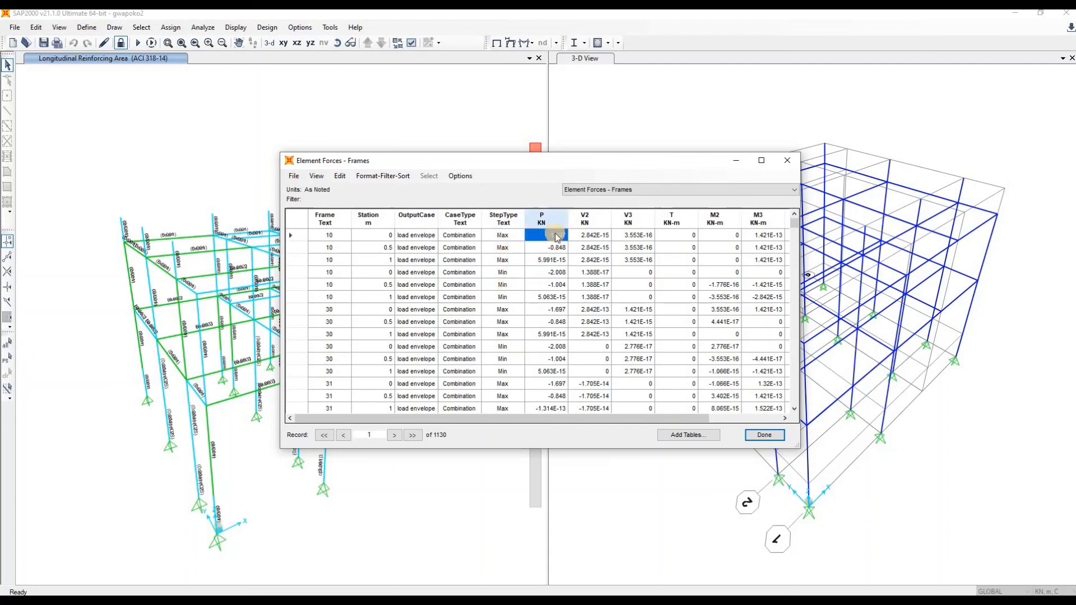
click(593, 236)
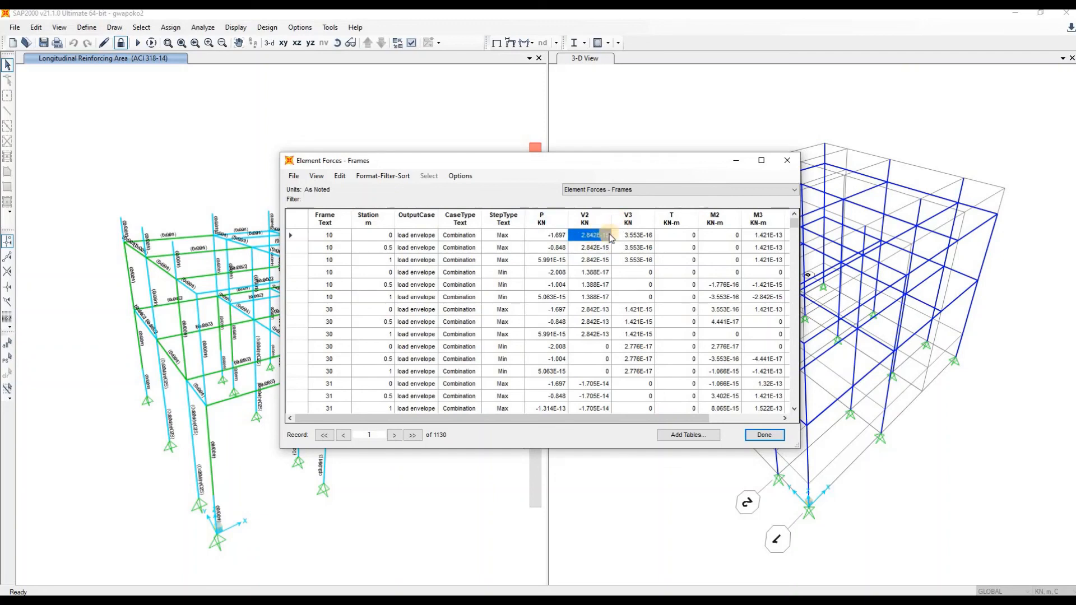
click(610, 247)
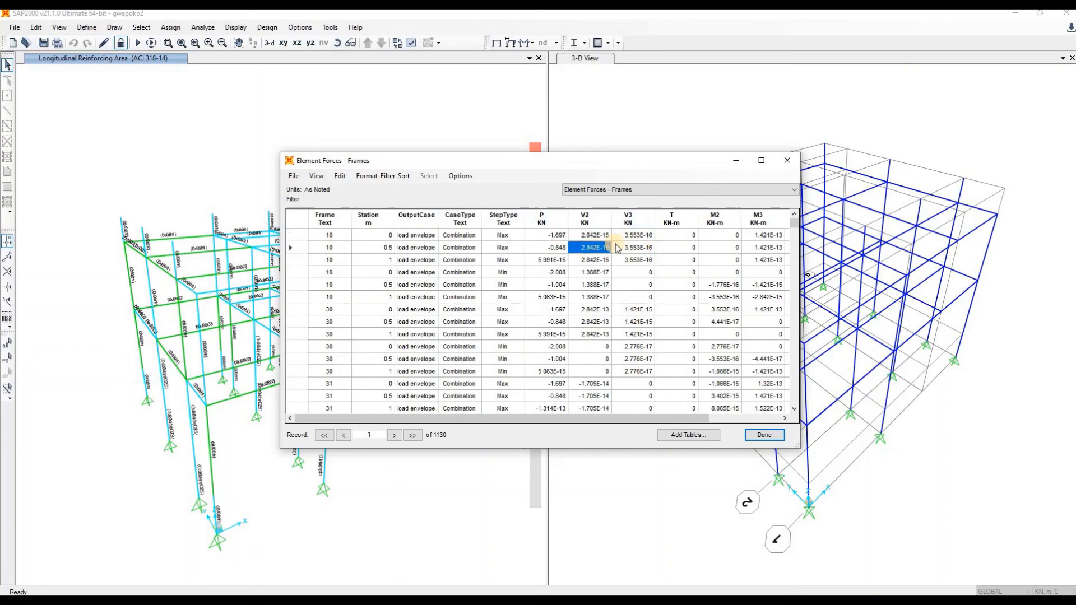
click(595, 235)
click(629, 235)
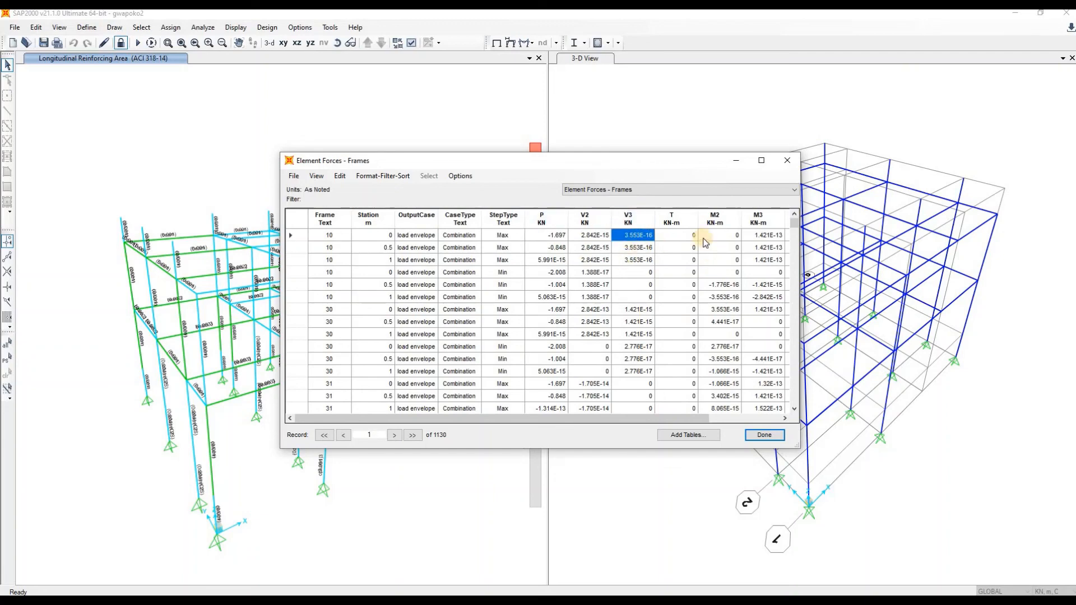
click(734, 235)
click(691, 419)
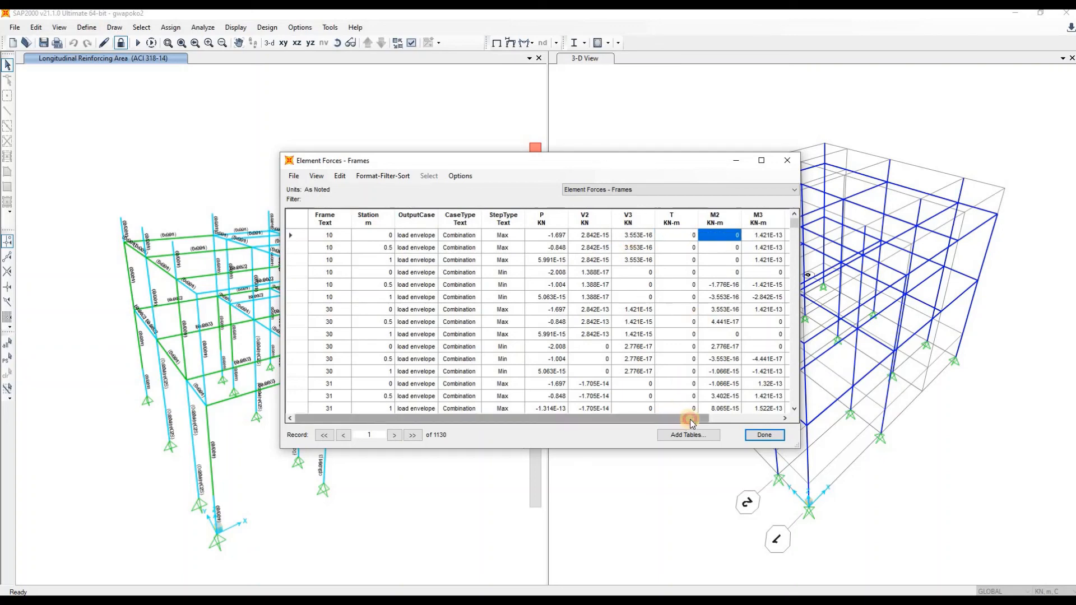
drag(691, 419, 391, 442)
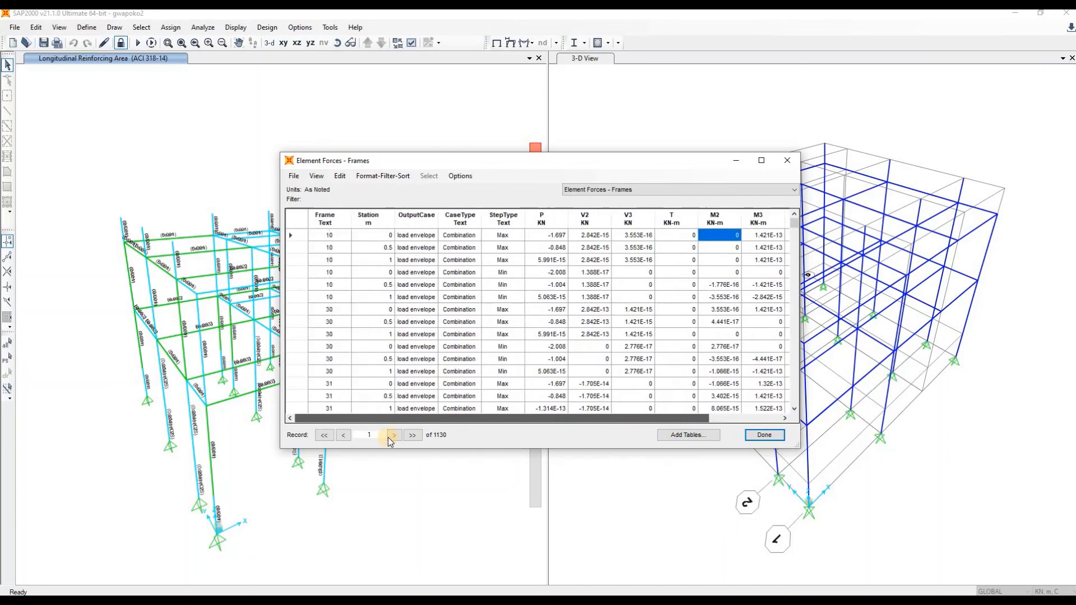
click(448, 260)
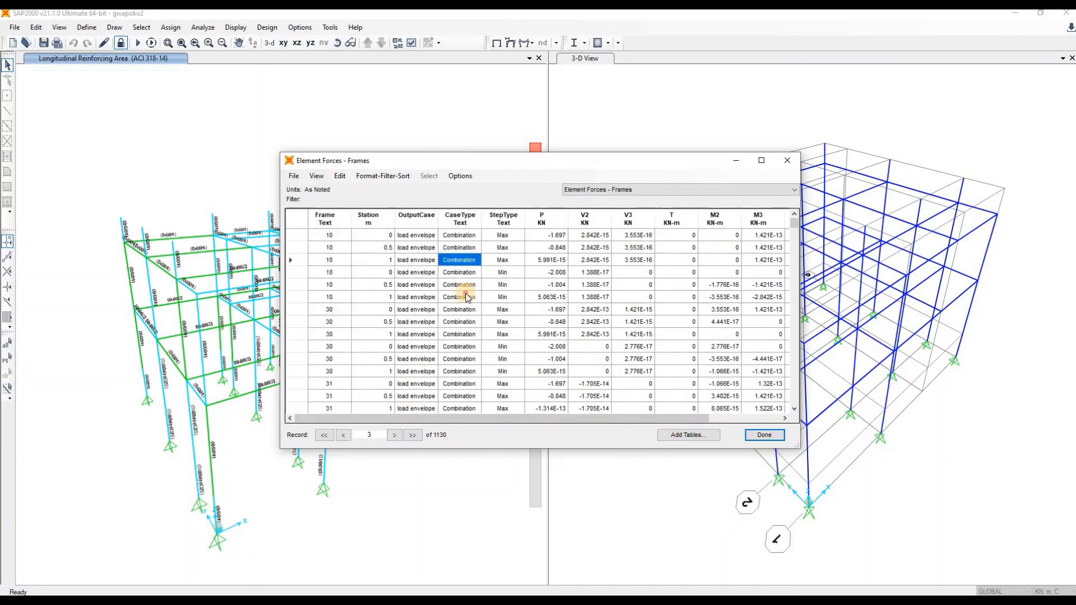
click(466, 297)
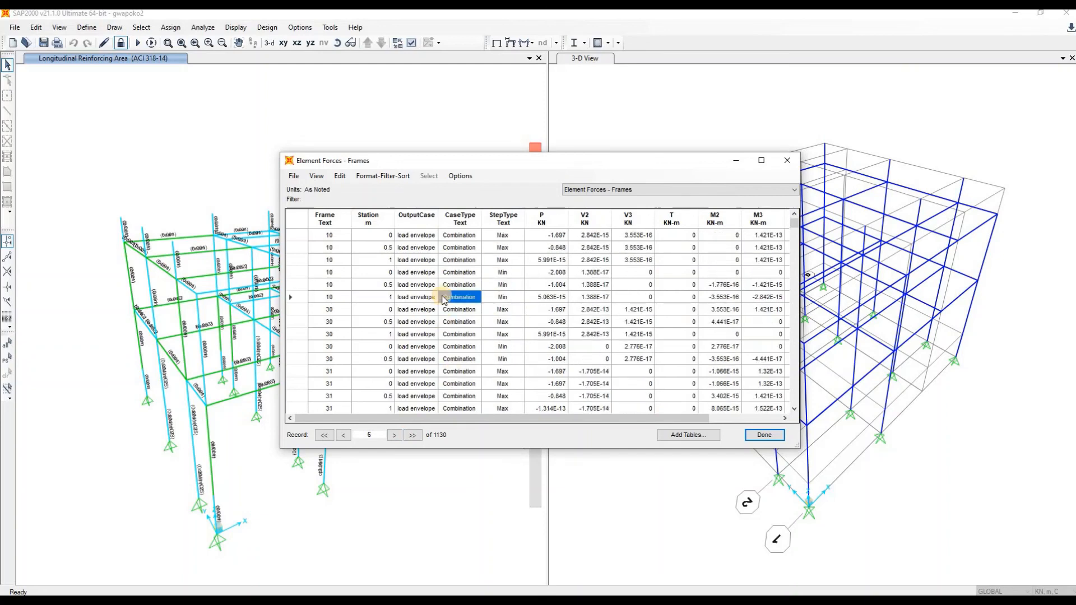
Export all the frame result tables to Excel
click(293, 176)
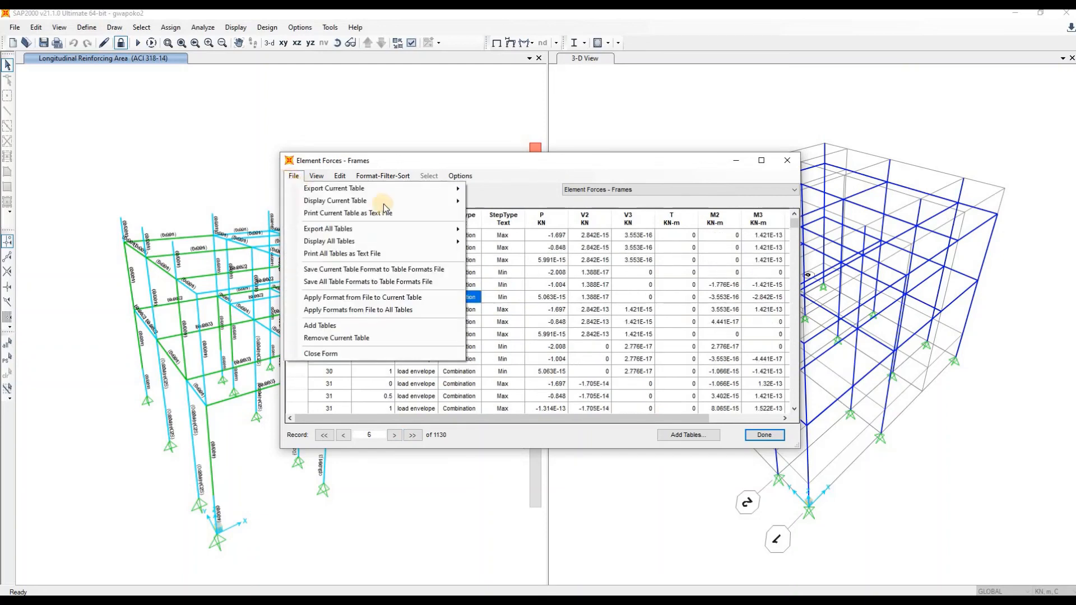
mouse_move(382, 205)
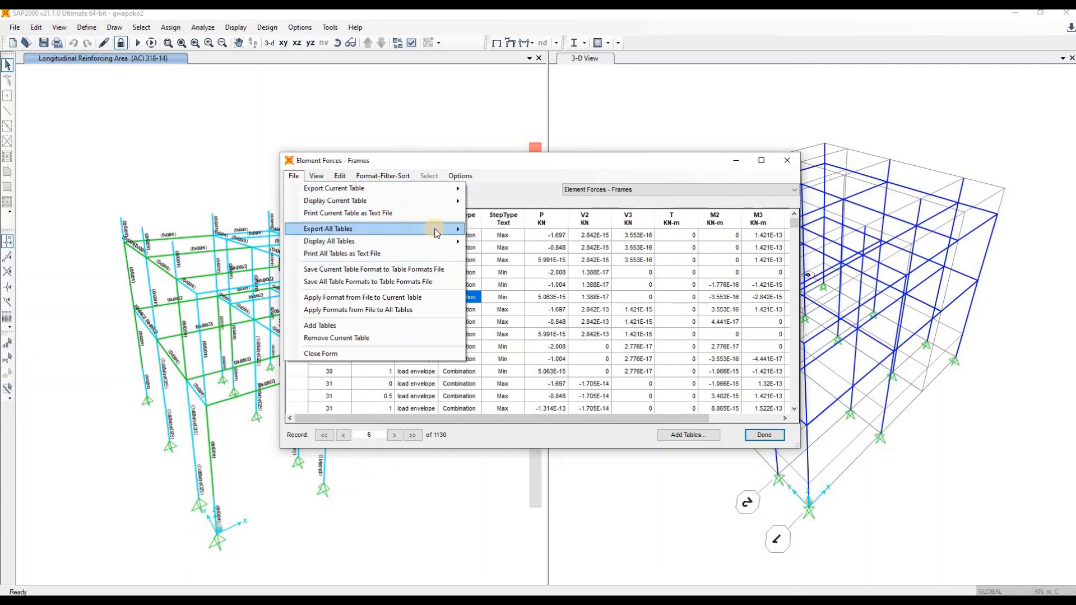
mouse_move(441, 232)
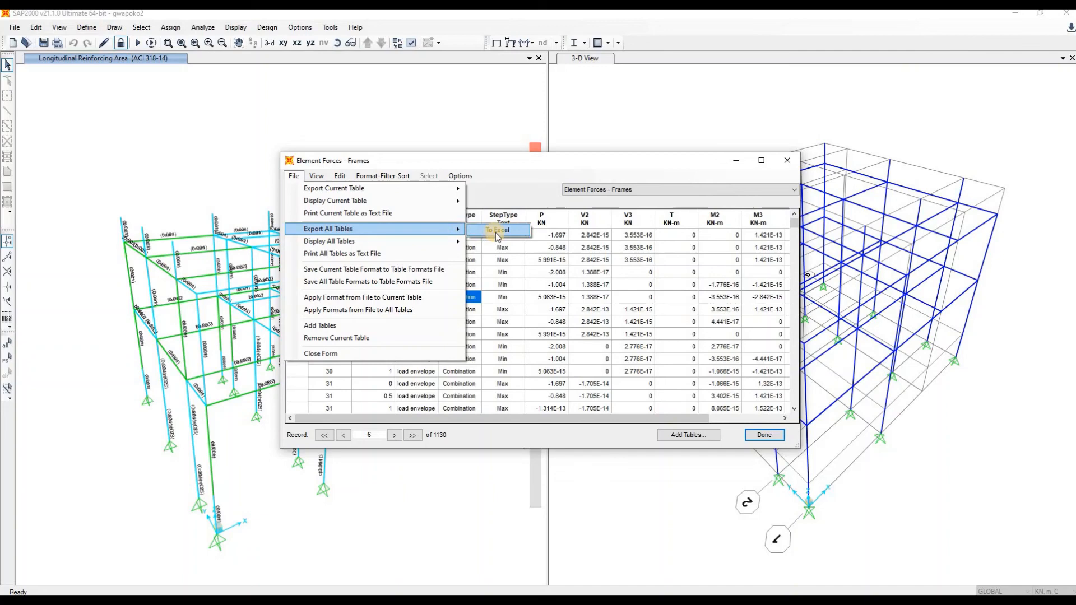